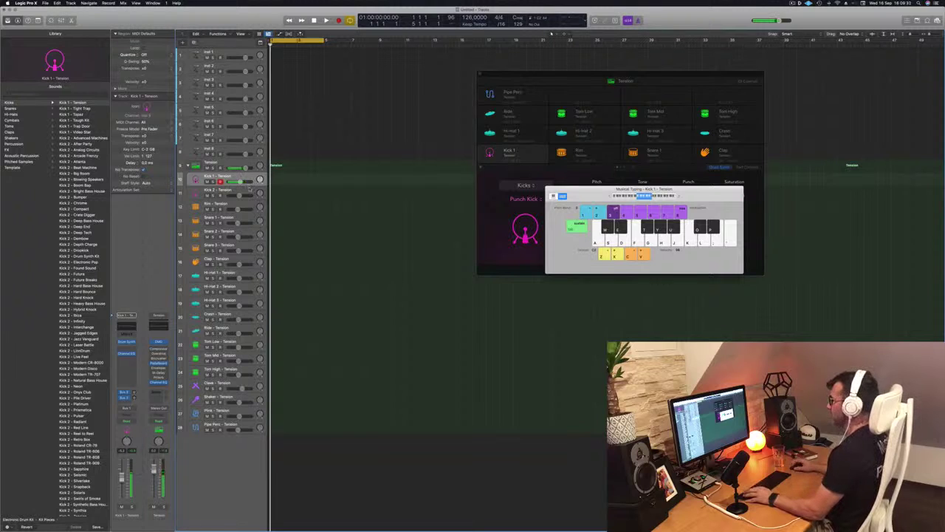
Step: Record a short kick pattern on the Kick 1 track using Musical Typing, starting at bar 1
click(249, 189)
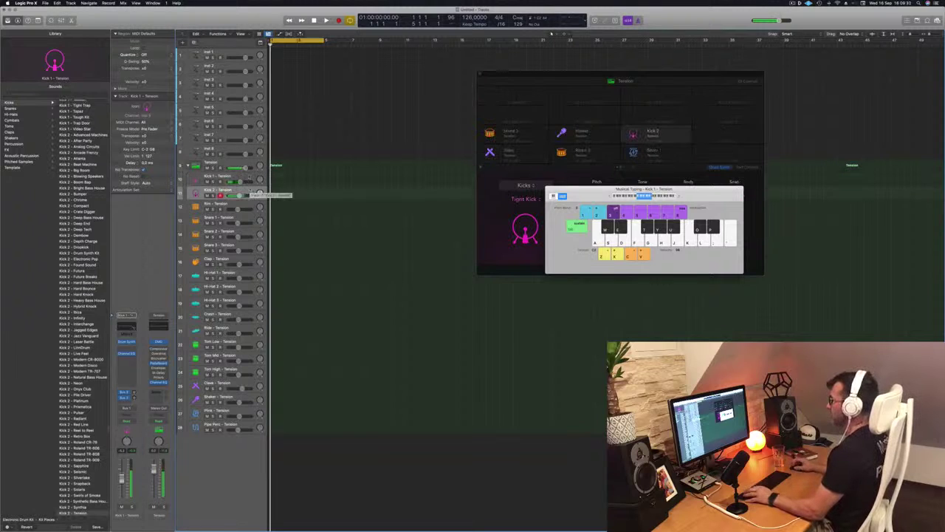
click(248, 179)
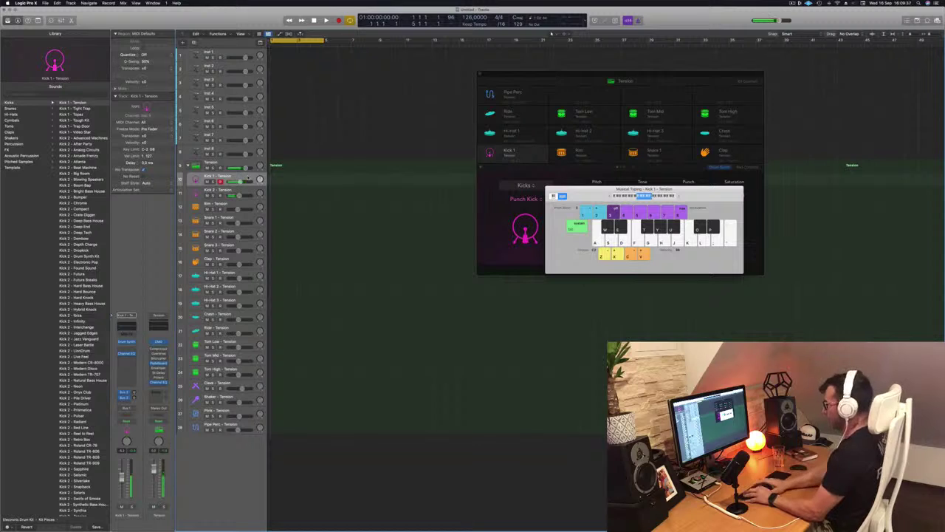
key(r)
key(a)
key(a)
key(a)
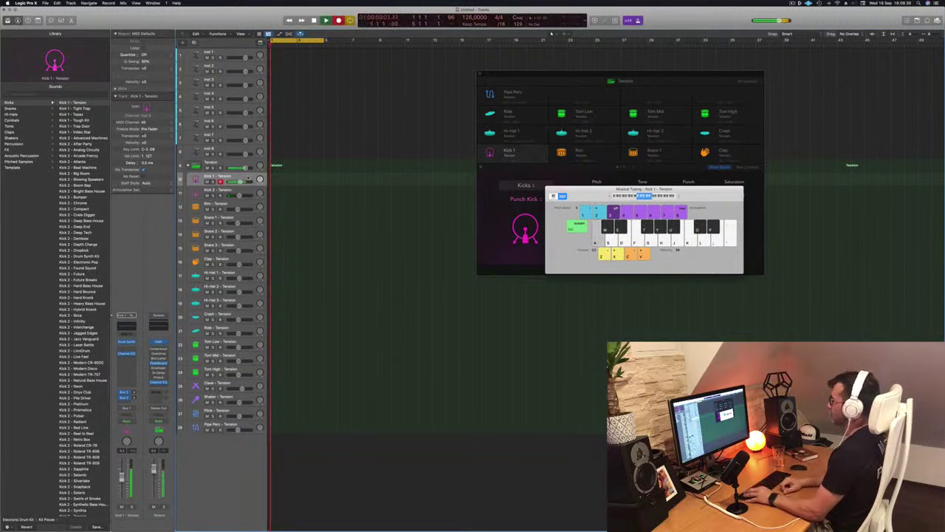
key(space)
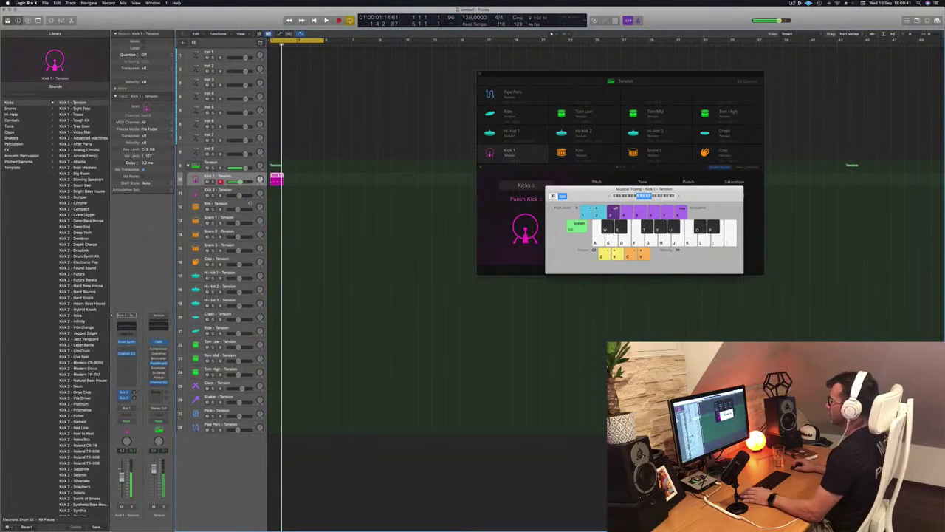
Step: Show the recorded kick region in the Piano Roll and copy the region to fill the four-bar loop
key(e)
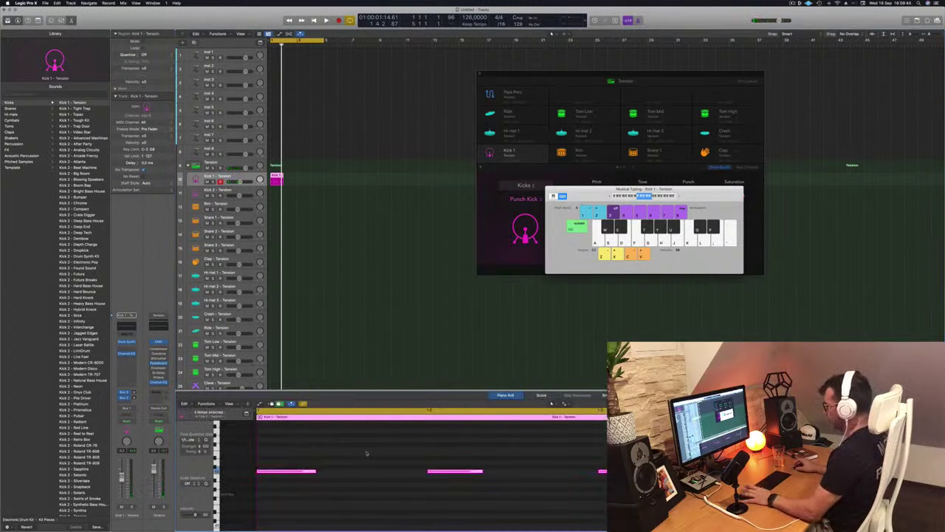
key(space)
drag(277, 178, 306, 178)
key(space)
Step: Move the Musical Typing window clear of the Drum Machine Designer and reposition the designer window so both are visible
drag(628, 189, 753, 163)
key(space)
key(space)
click(629, 80)
drag(629, 80, 589, 94)
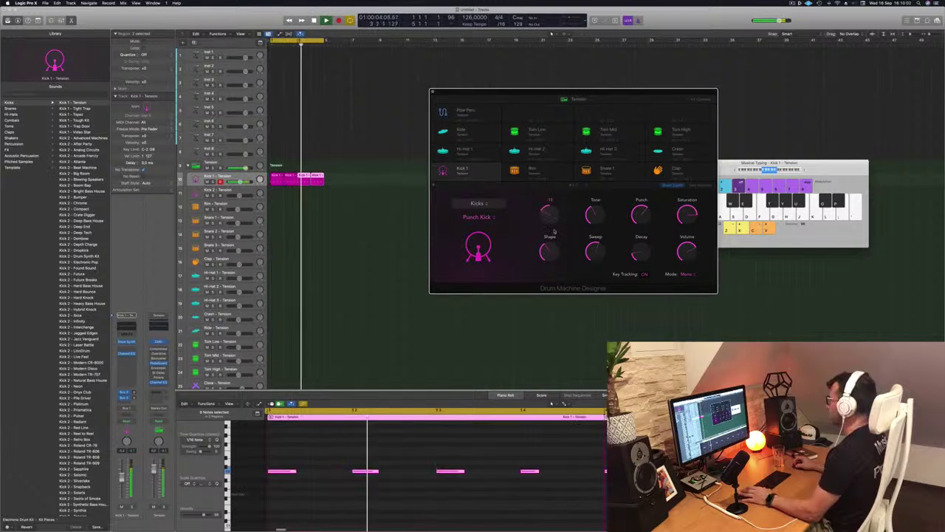
drag(611, 92, 539, 67)
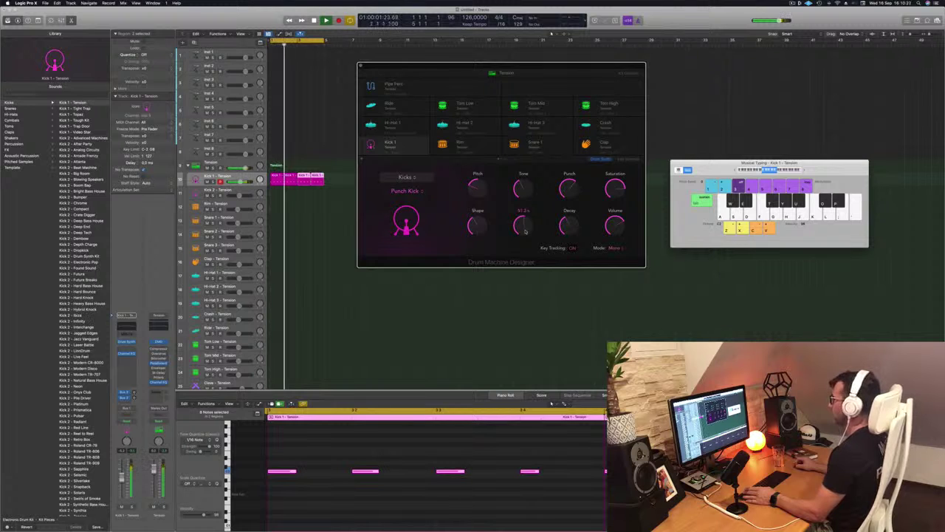
Step: Adjust Kick 1's Punch while the loop plays, trying a low amount and raising it again
drag(568, 188, 571, 224)
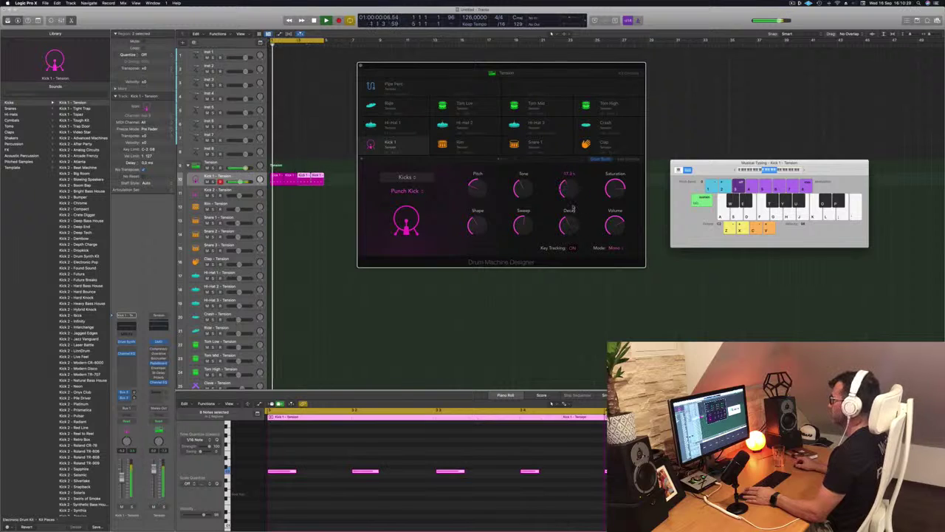
mouse_move(574, 200)
mouse_down()
mouse_move(577, 181)
mouse_move(575, 195)
mouse_up()
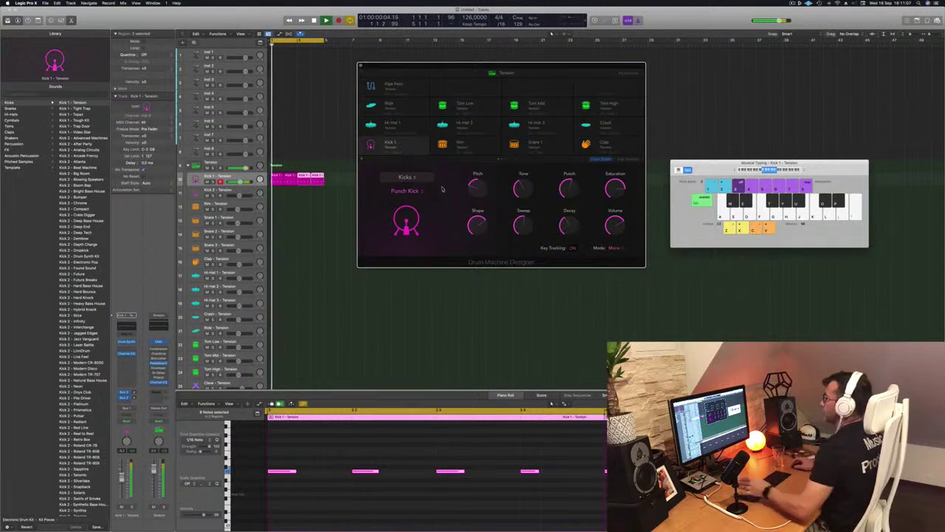
drag(536, 67, 549, 64)
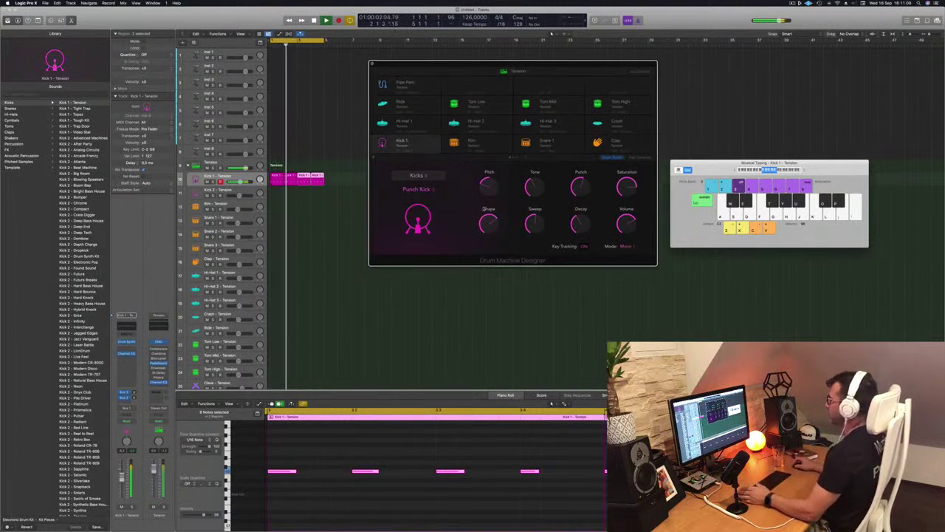
mouse_move(579, 191)
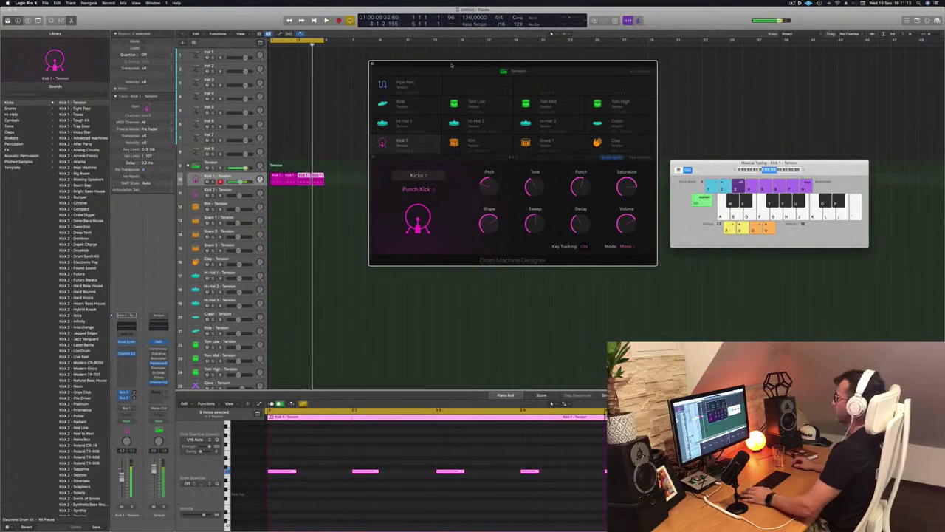
Step: Copy the first Kick 1 region to the Hi-Hat 1 track and shift its notes onto the offbeats
drag(452, 63, 561, 62)
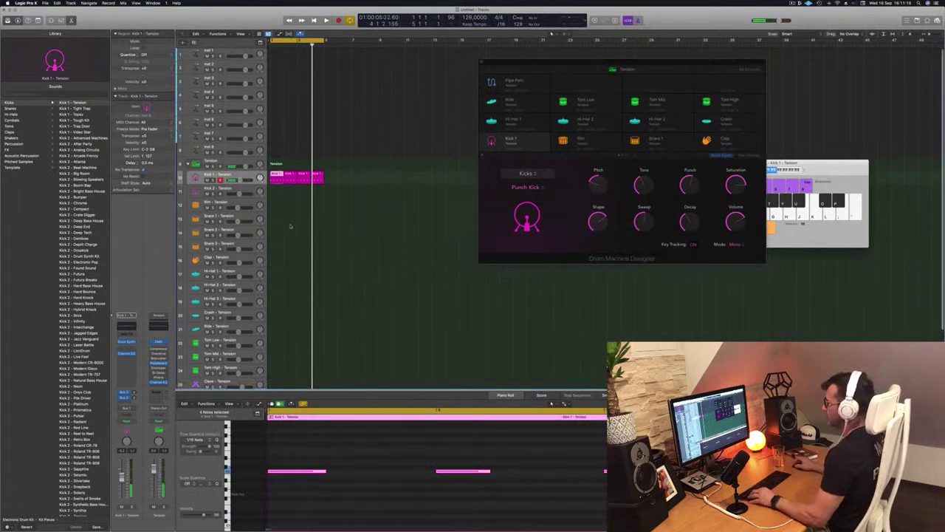
scroll(288, 222, down, 1)
drag(276, 169, 277, 270)
drag(306, 480, 608, 459)
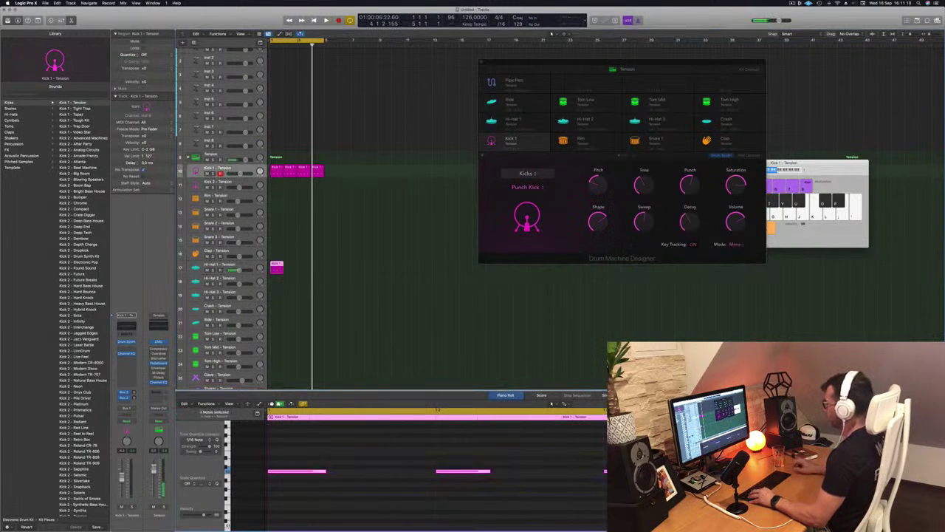
key(space)
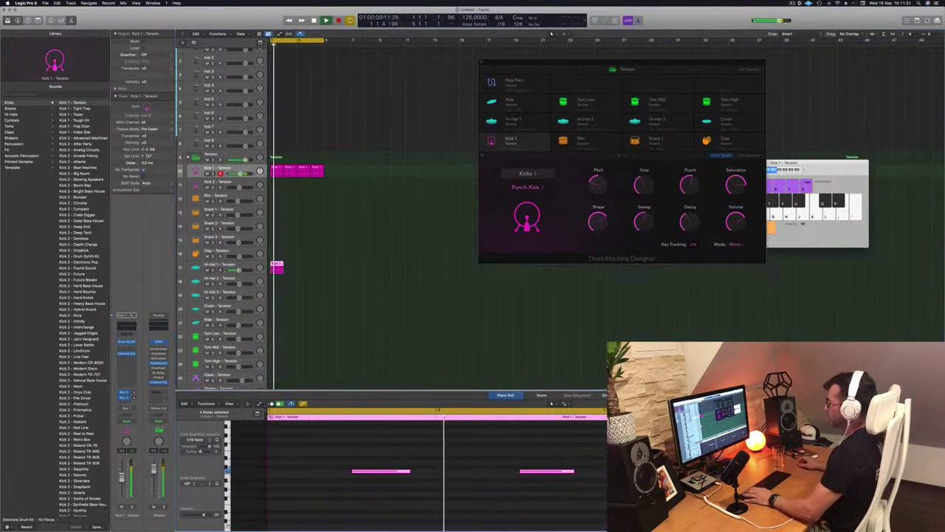
Step: Copy the Hi-Hat 1 region to fill the four-bar loop and play it back
drag(274, 266, 289, 271)
mouse_move(308, 268)
mouse_down()
mouse_move(278, 264)
mouse_move(305, 269)
mouse_up()
key(space)
Step: Bring up Hi-Hat 1's sound controls and lower the volumes of the Hi-Hat 1 and Kick 1 tracks
click(219, 265)
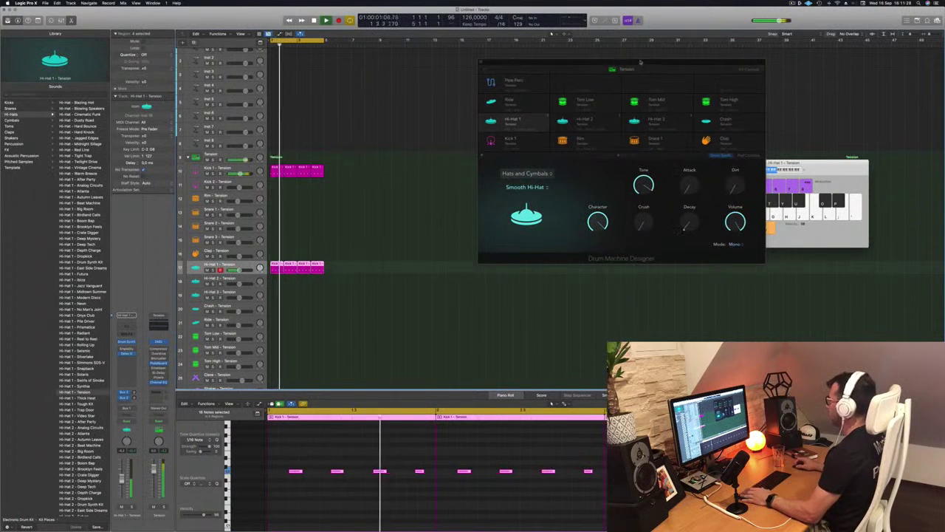
drag(655, 63, 574, 56)
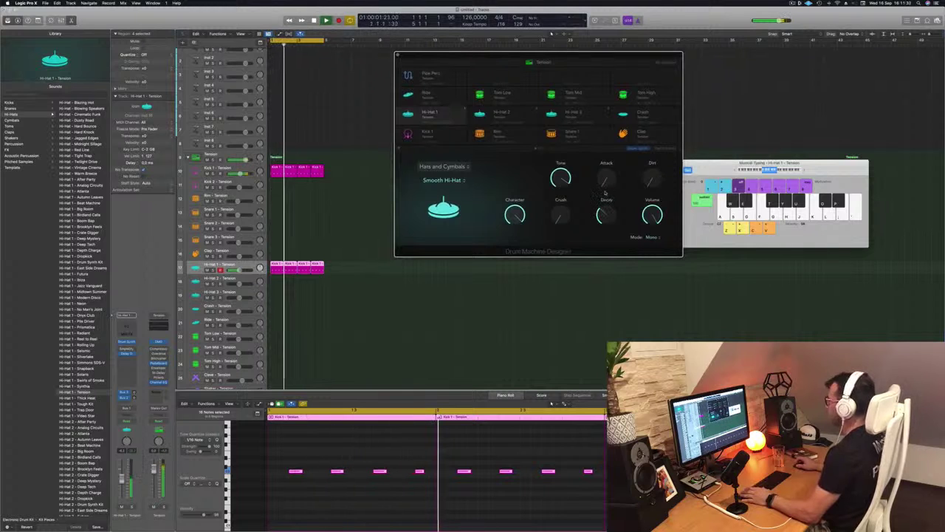
drag(580, 56, 606, 56)
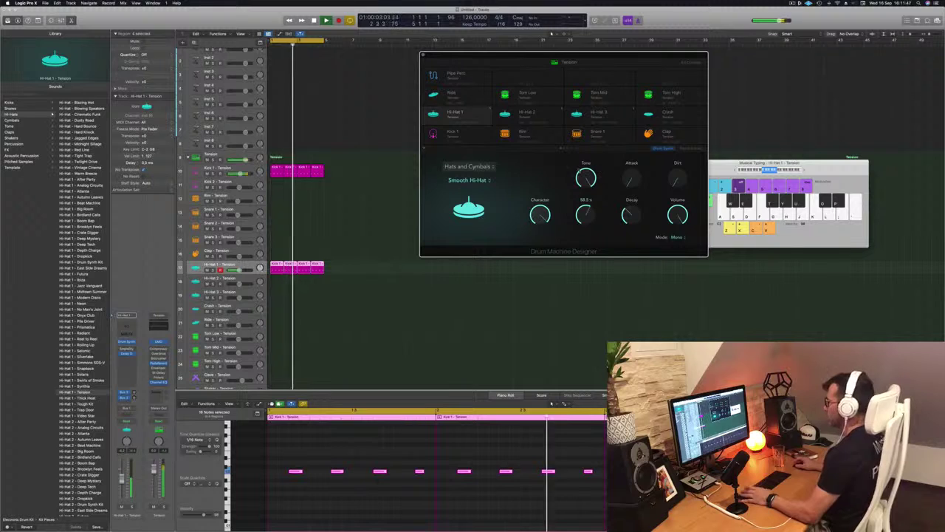
drag(122, 478, 122, 486)
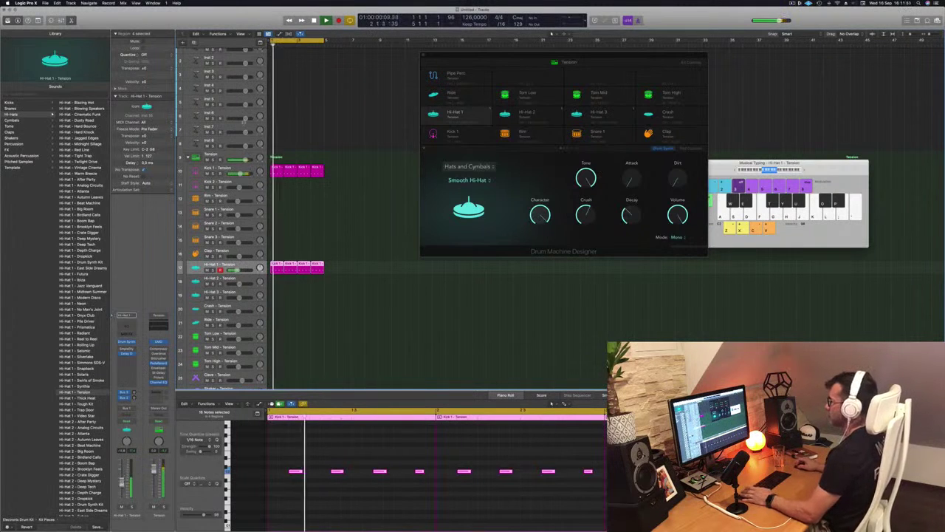
click(252, 171)
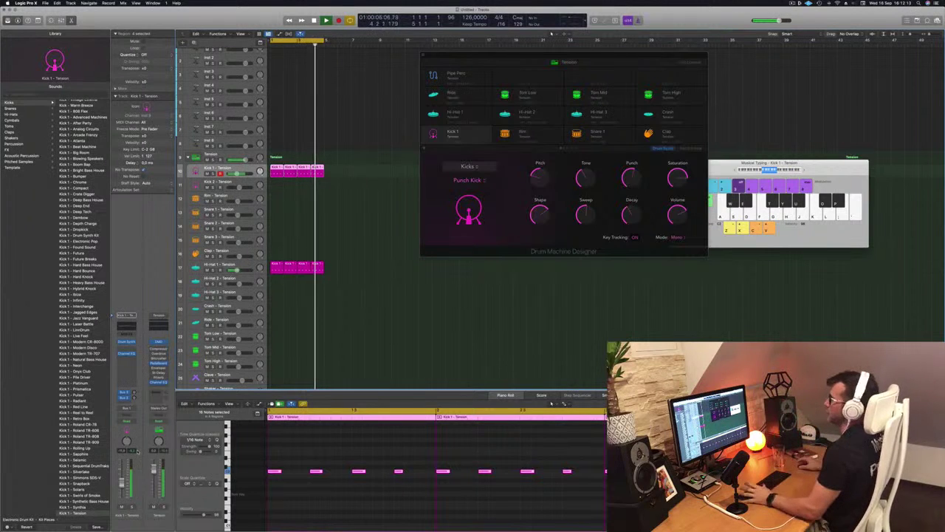
Step: Reduce Hi-Hat 1's Crush to about 40%
click(249, 267)
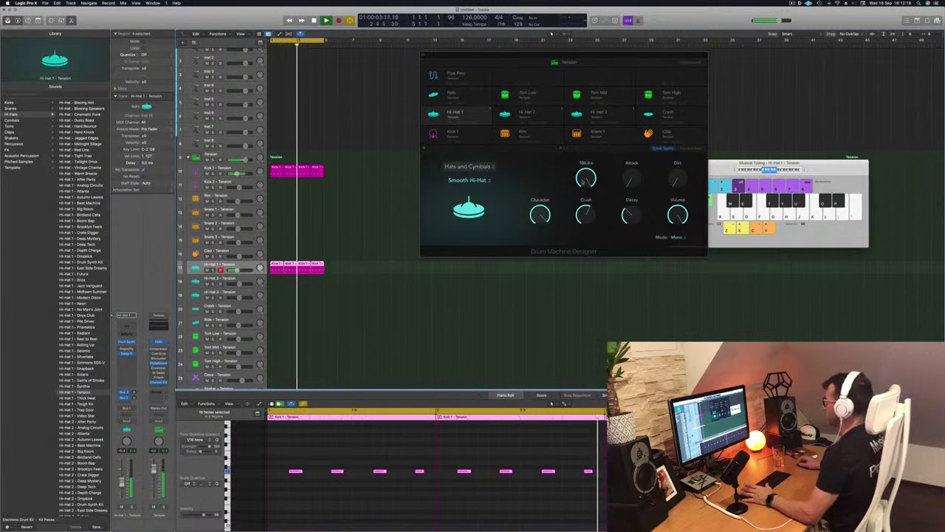
mouse_move(583, 215)
mouse_down()
mouse_move(587, 260)
mouse_move(589, 229)
mouse_up()
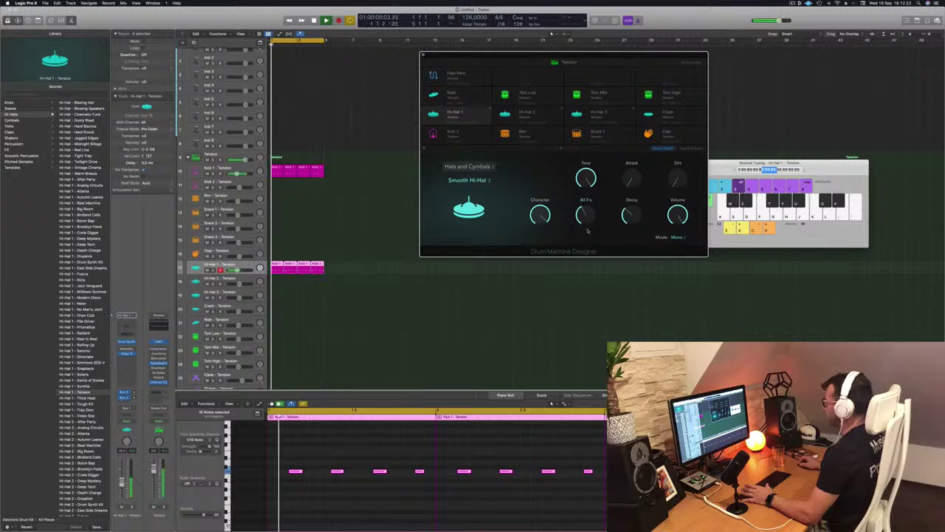
click(124, 451)
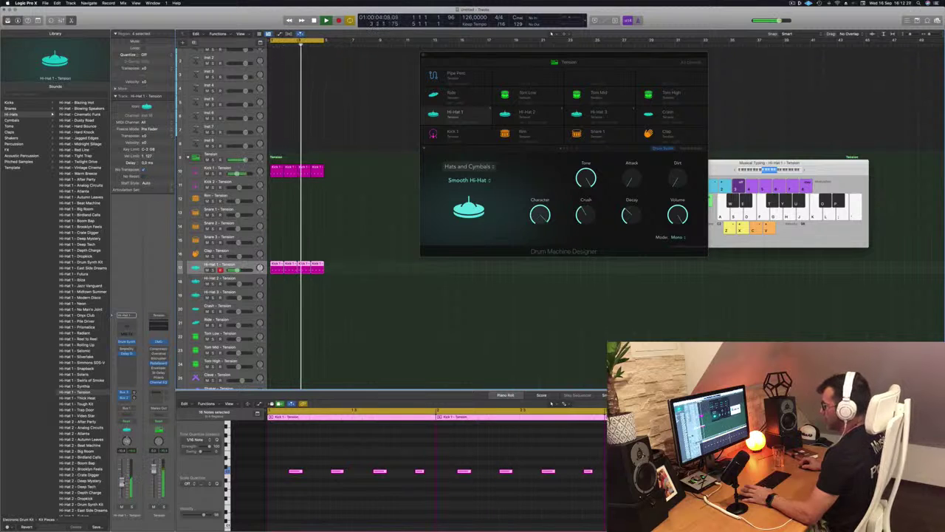
Step: Copy the first Hi-Hat 1 region to the Tom Low track
drag(488, 58, 625, 57)
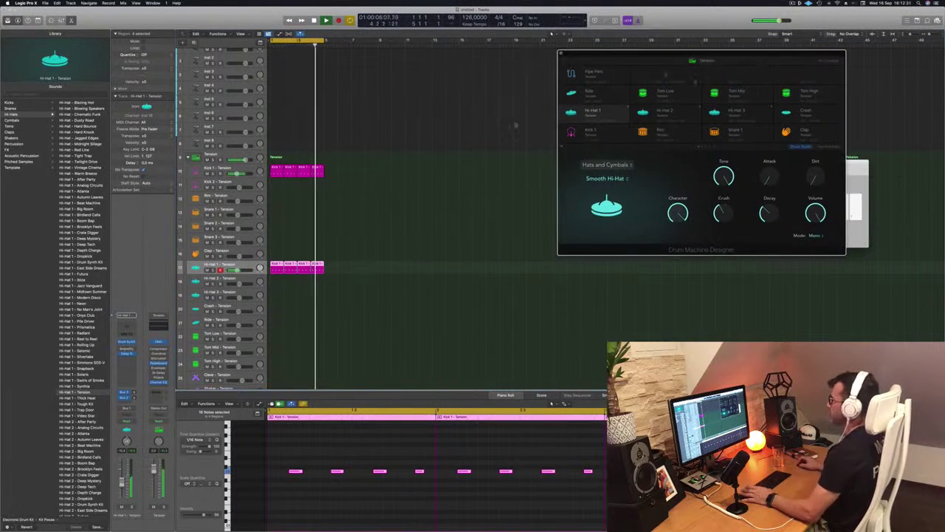
click(427, 173)
scroll(399, 190, down, 4)
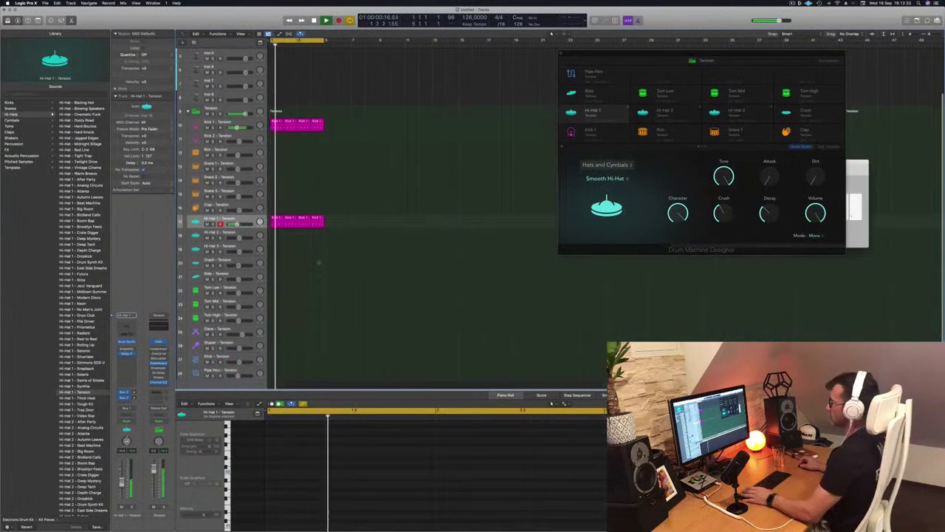
scroll(343, 255, down, 1)
key(space)
drag(273, 202, 272, 273)
Step: Delete the copied notes in the Tom Low region and add two new notes in the second half of the bar
key(space)
drag(318, 452, 572, 493)
key(Delete)
key(space)
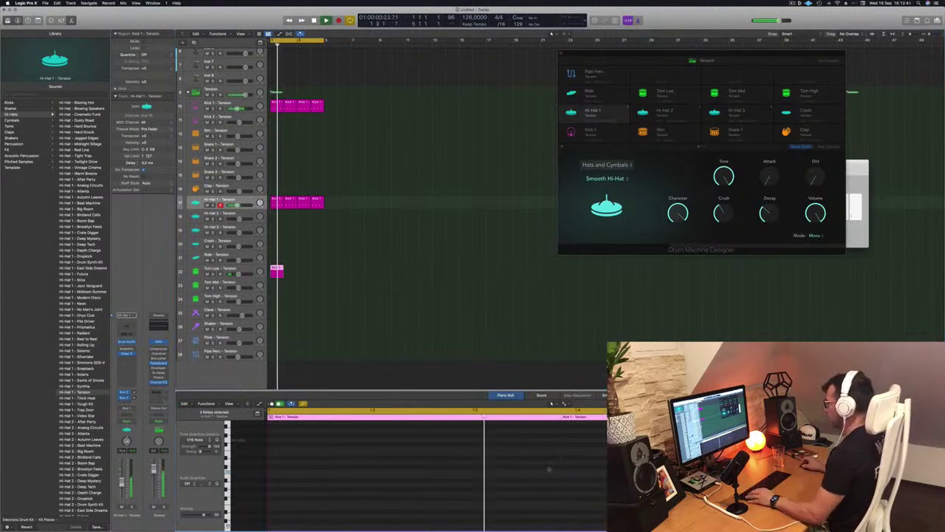
key(space)
click(578, 472)
key(space)
click(493, 472)
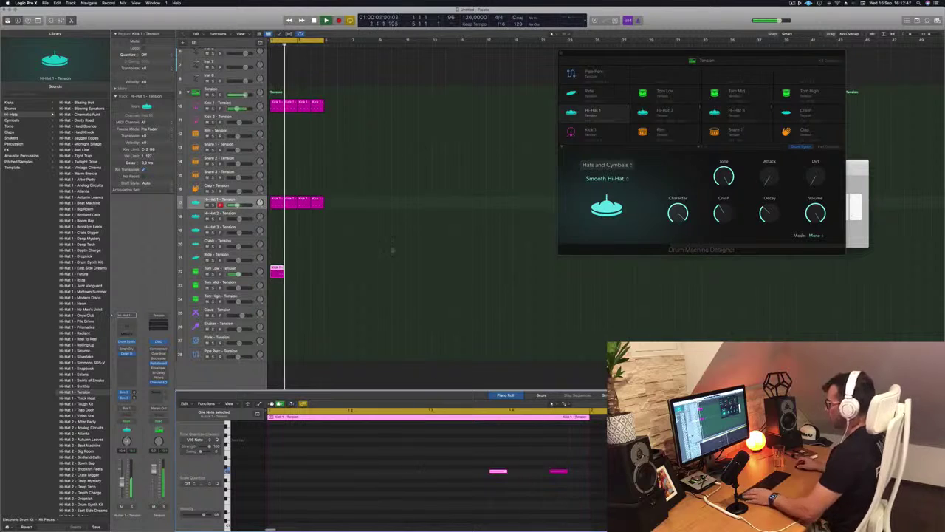
Step: Copy the Tom Low region to fill the four-bar loop and select the Tom Low track
drag(277, 271, 307, 274)
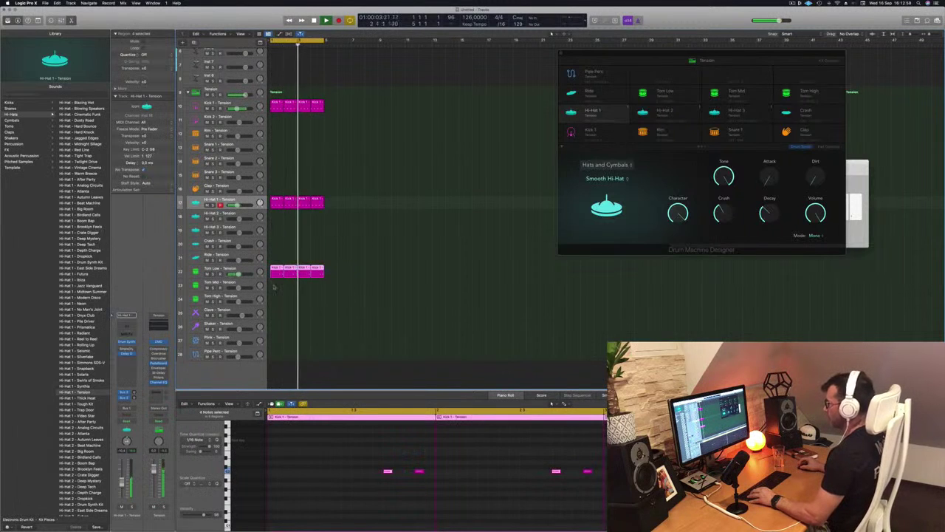
drag(292, 454, 535, 495)
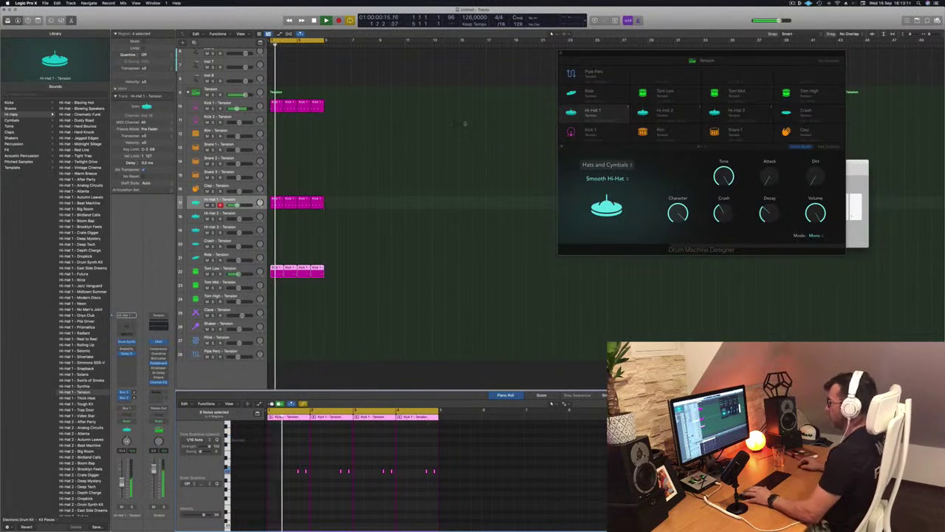
click(222, 269)
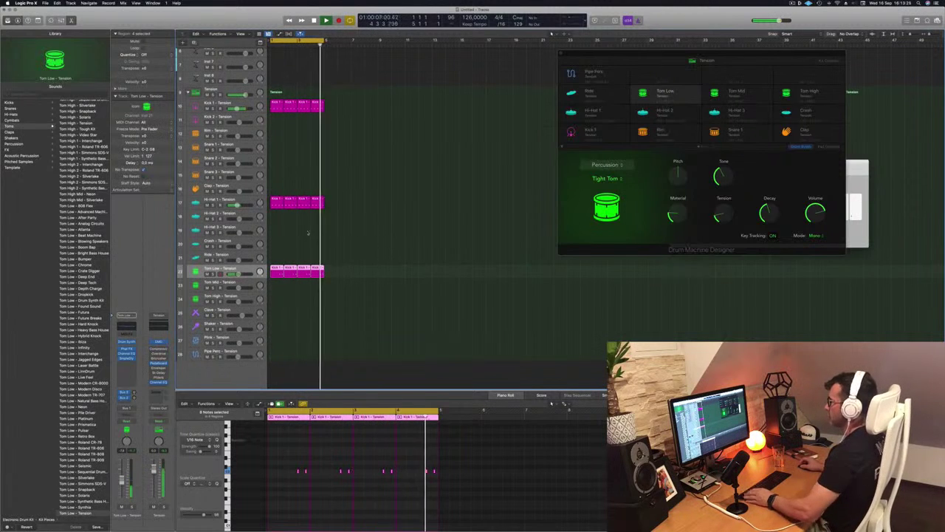
Step: Copy the first Kick 1 region to the Pipe Perc track and audition that sound in the loop
drag(278, 106, 273, 354)
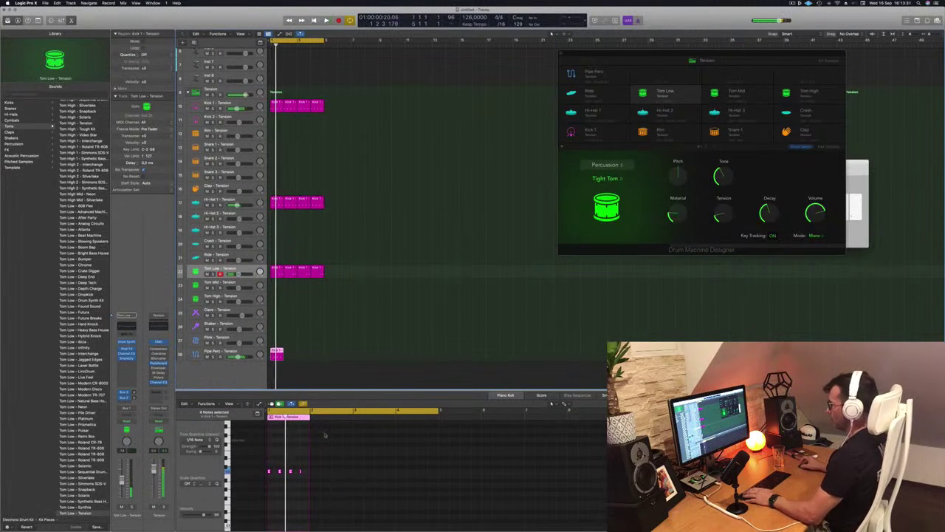
click(220, 352)
key(space)
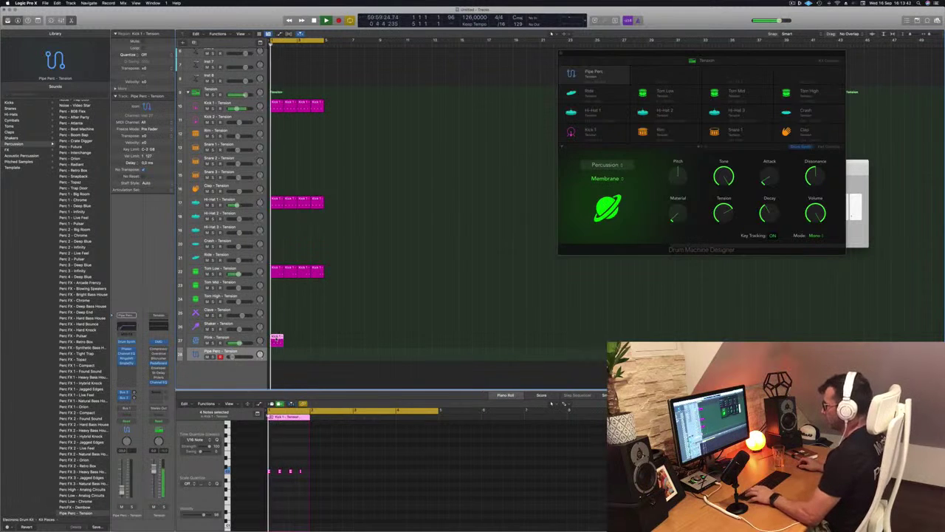
Step: Move the percussion region to the Plink track and copy it to fill the four-bar loop
drag(280, 341, 303, 342)
click(215, 339)
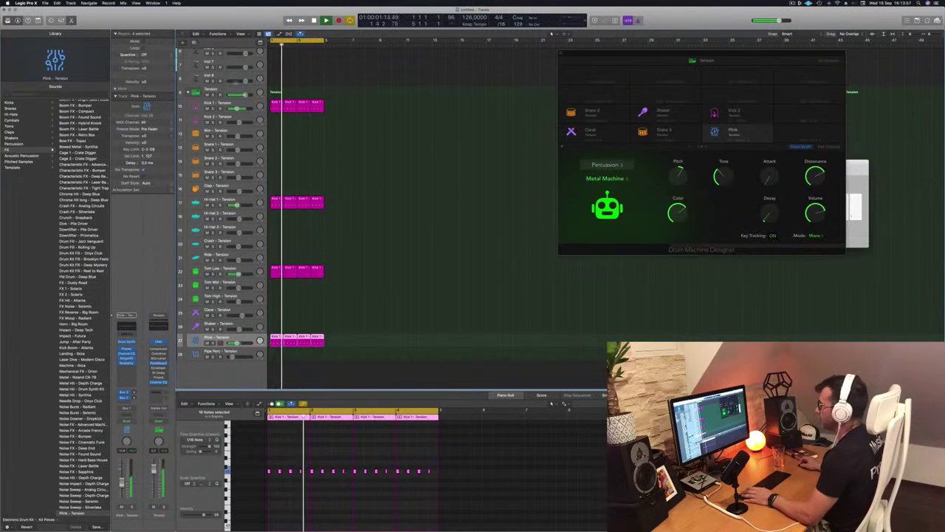
Step: Select all regions and repeat them three times to extend the drum pattern to 16 bars
click(370, 187)
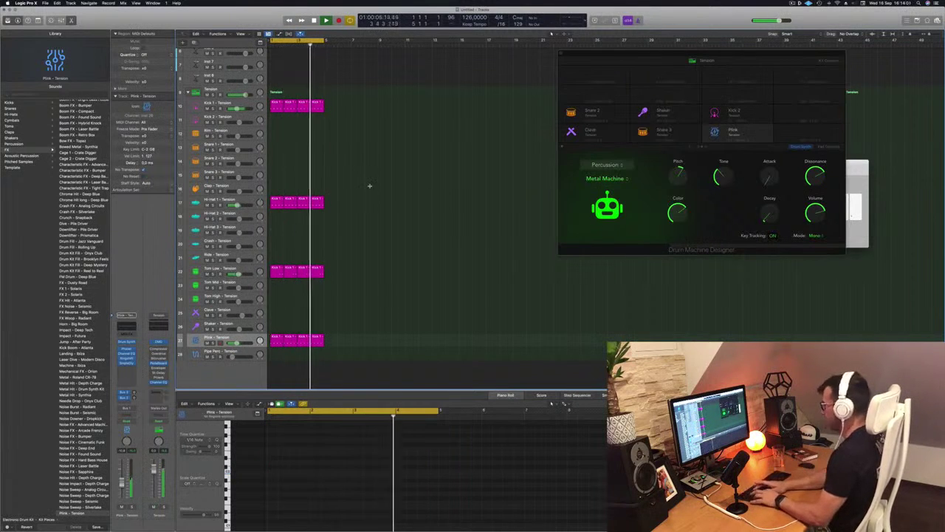
key(super+a)
key(super+r)
key(super+r)
key(super+r)
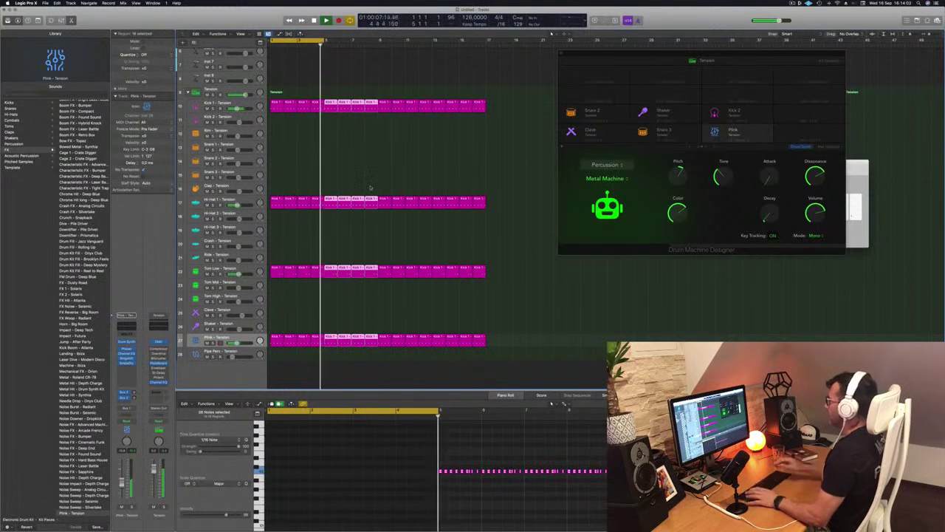
click(343, 163)
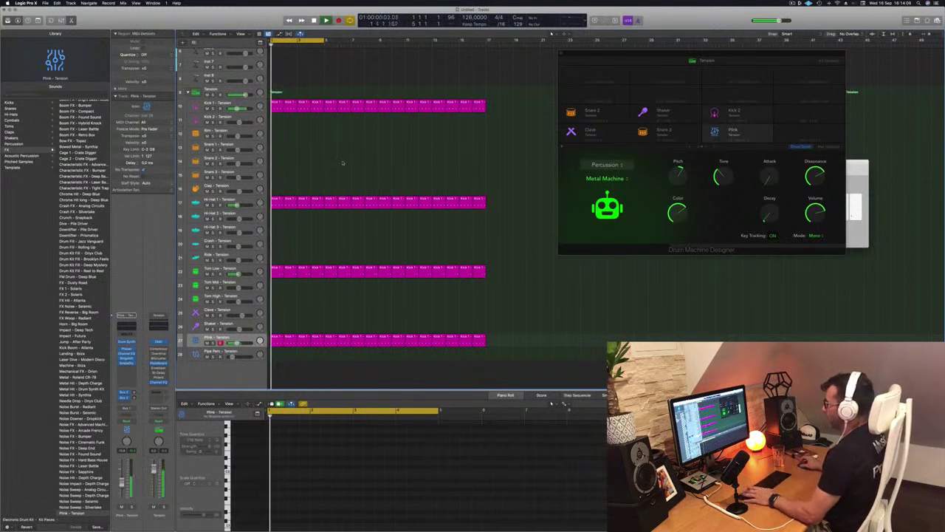
Step: Look over the Plink sound's category list and synth controls in the Drum Machine Designer window
scroll(353, 80, down, 5)
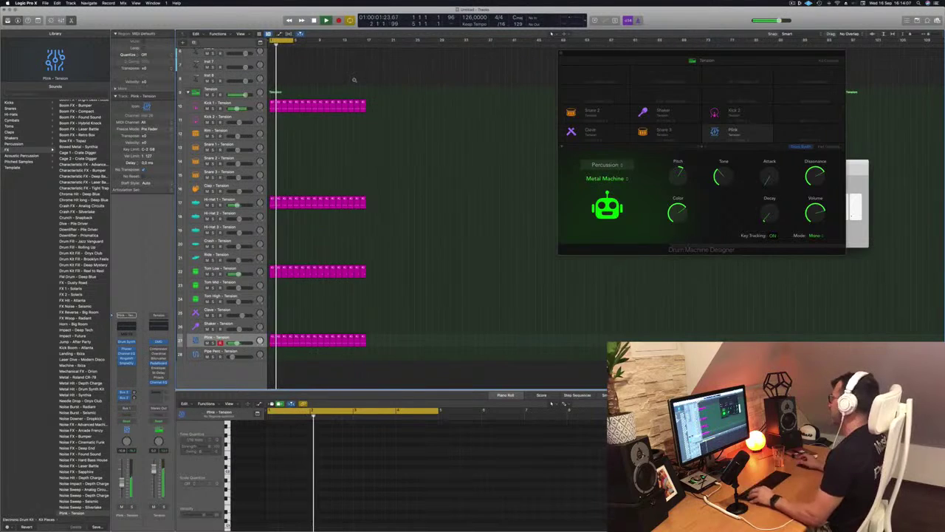
scroll(354, 79, up, 1)
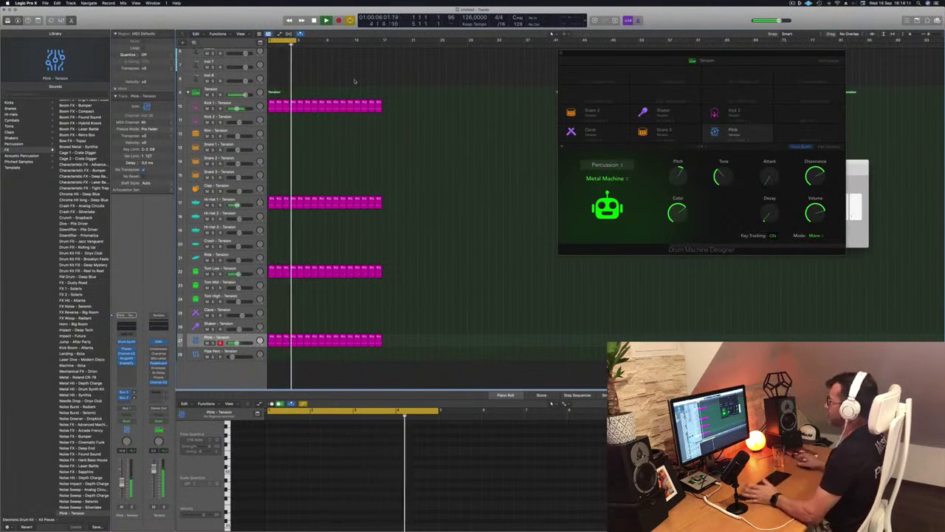
drag(657, 52, 560, 53)
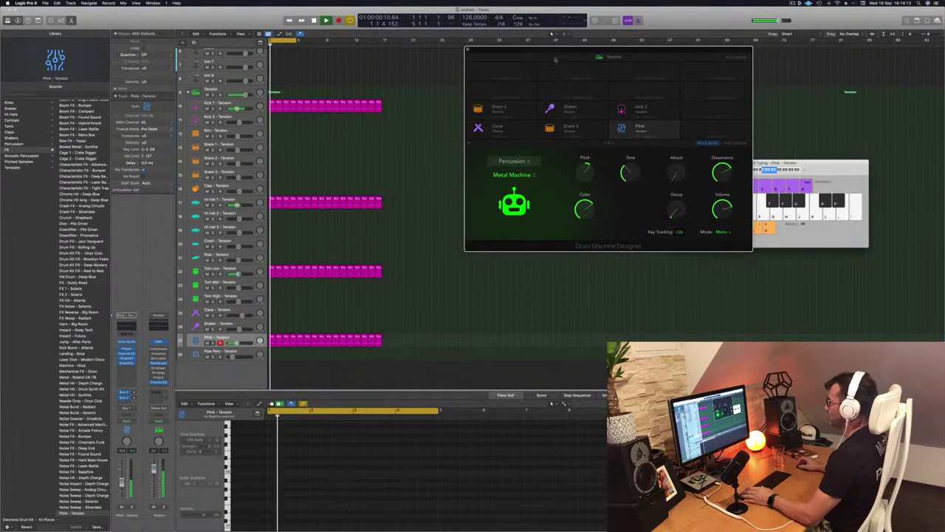
drag(631, 50, 551, 56)
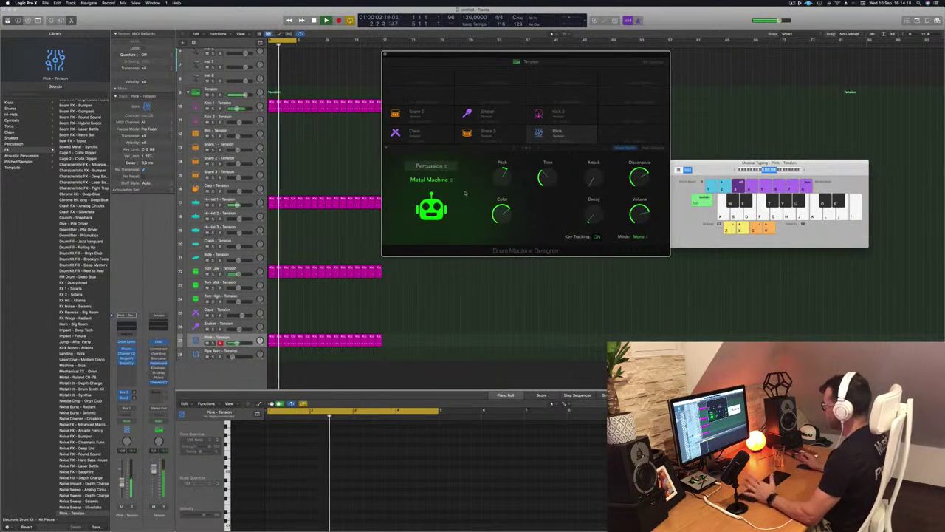
click(443, 165)
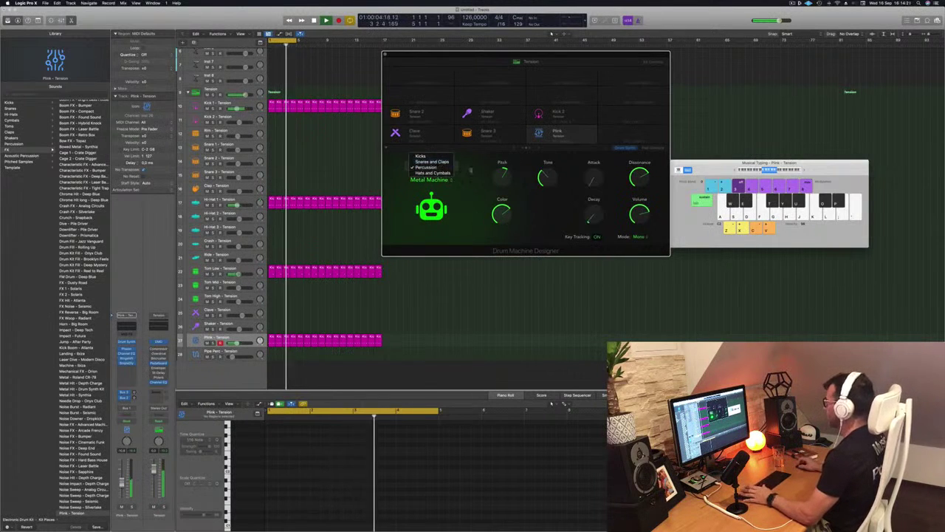
click(473, 199)
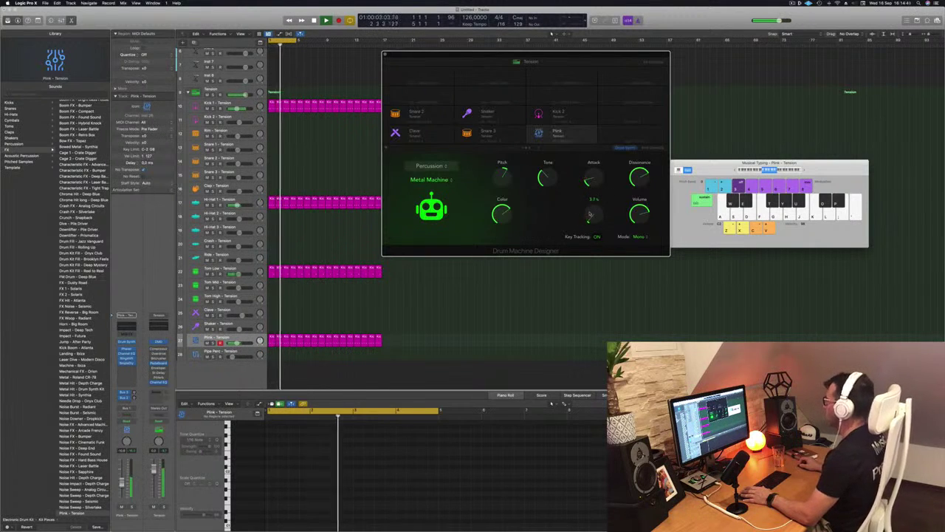
drag(556, 54, 661, 42)
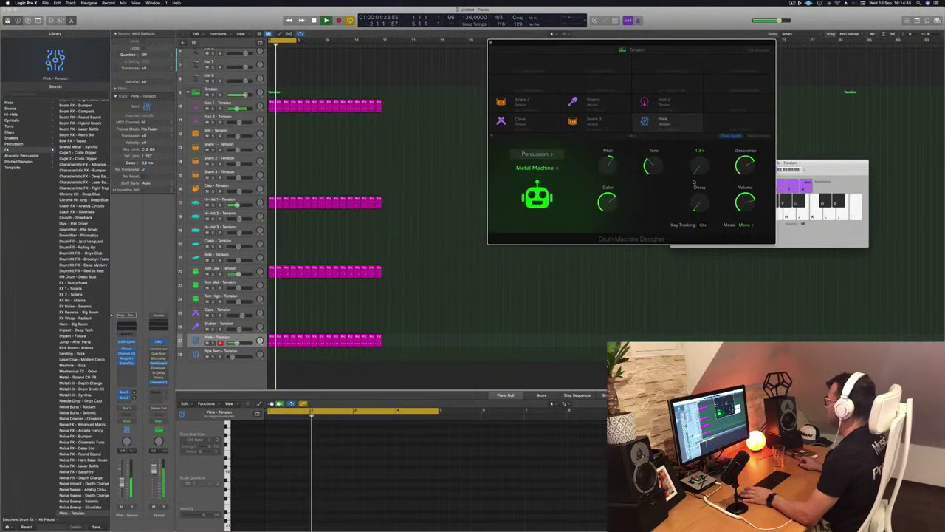
Step: Set the Plink track's automation mode to Touch and move the Attack knob during playback to record its automation
key(space)
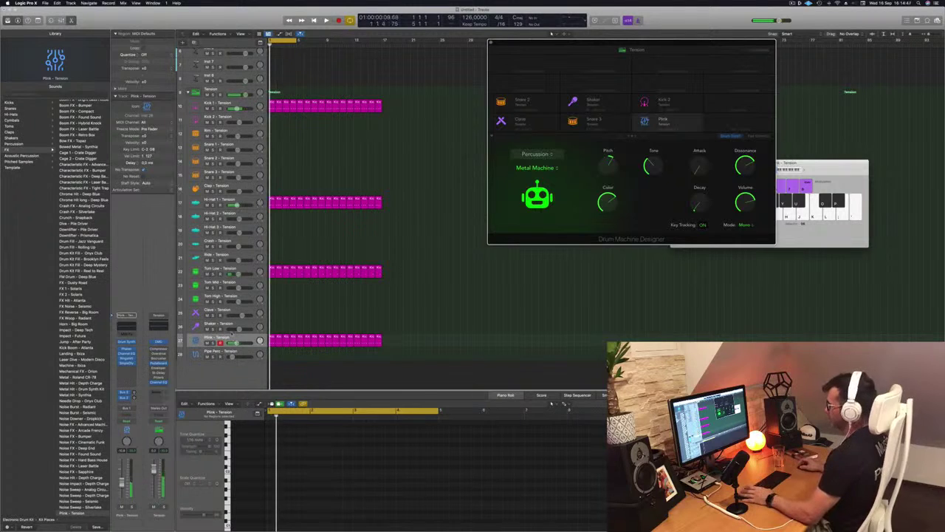
click(243, 342)
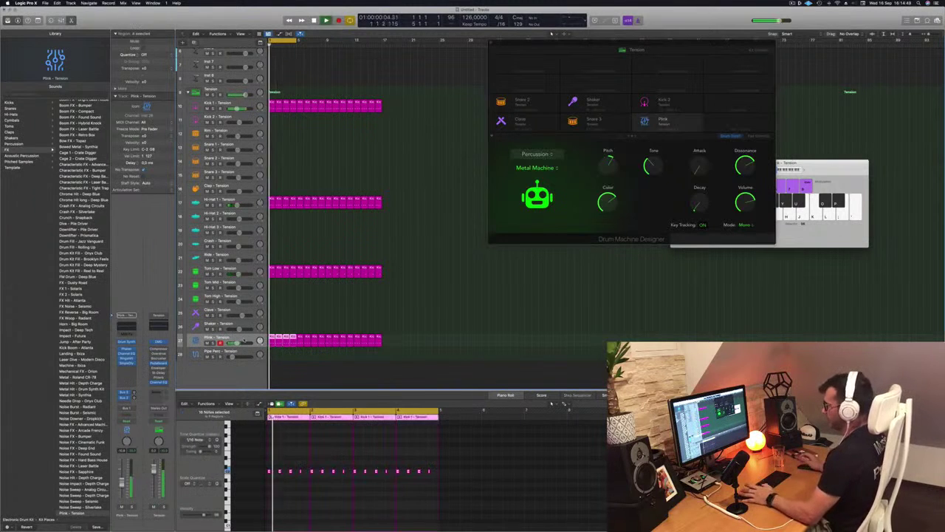
click(127, 421)
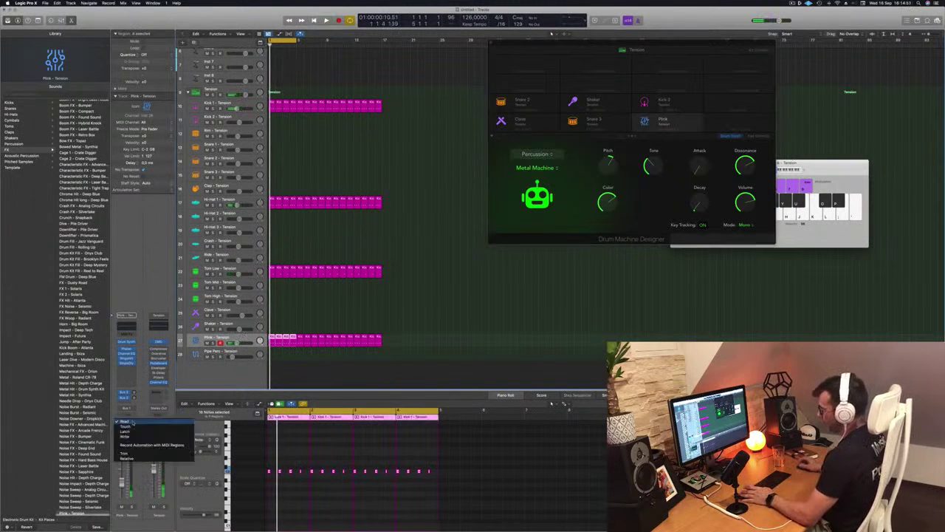
click(125, 427)
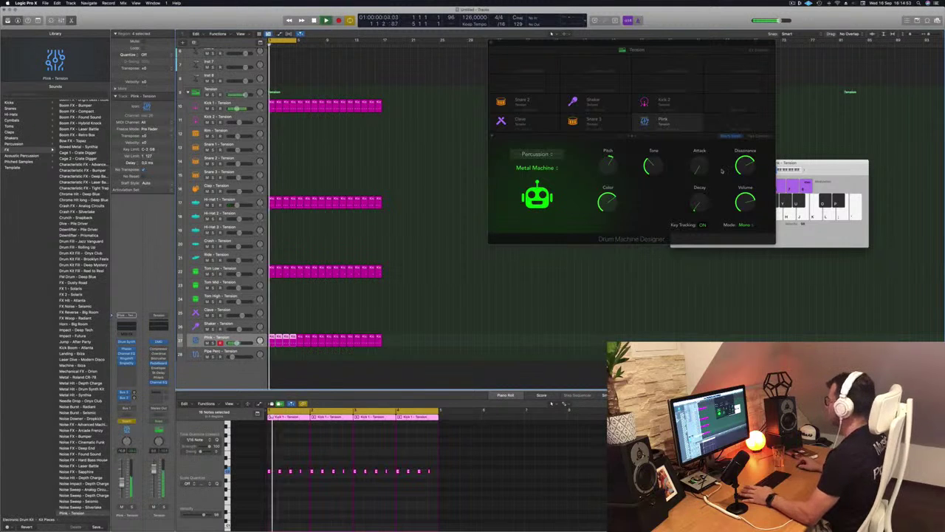
mouse_move(700, 168)
drag(699, 168, 702, 159)
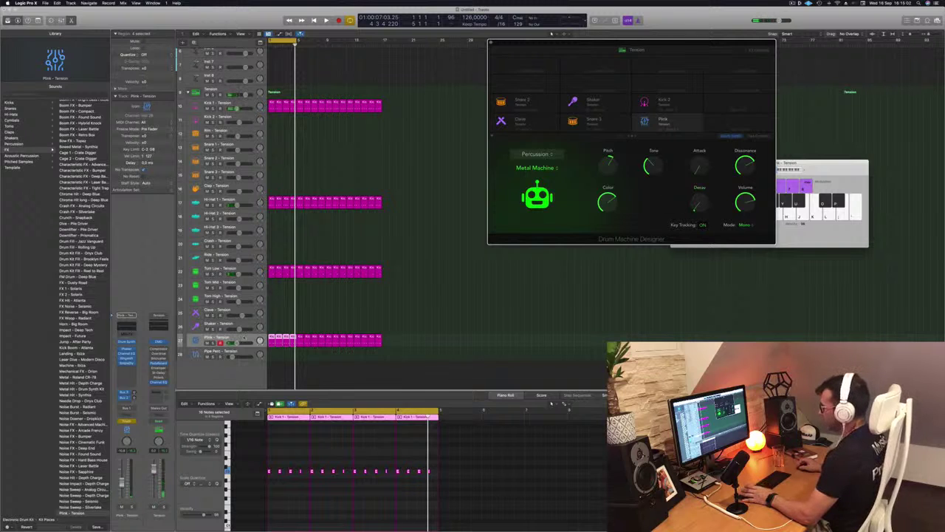
Step: Show track automation, expand the Plink track's Attack lane and move the recorded point to the pattern's start
click(285, 318)
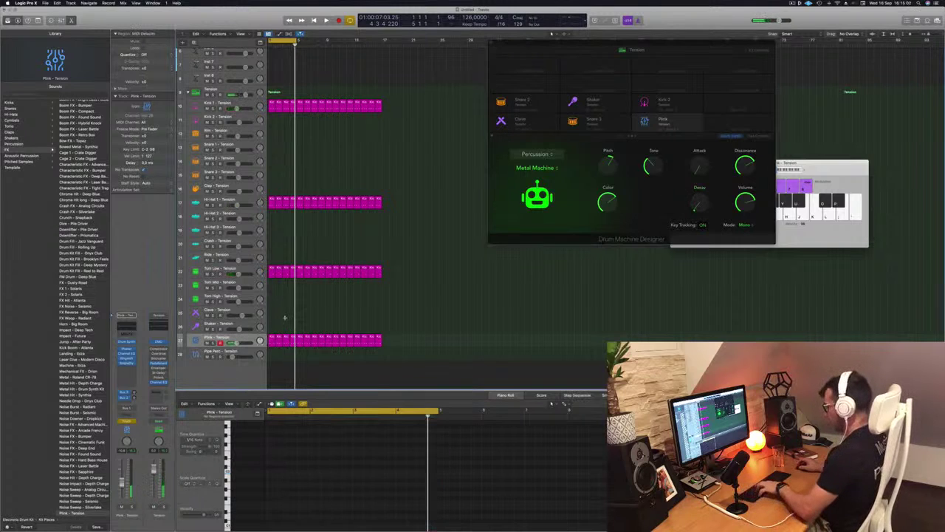
key(super+k)
key(a)
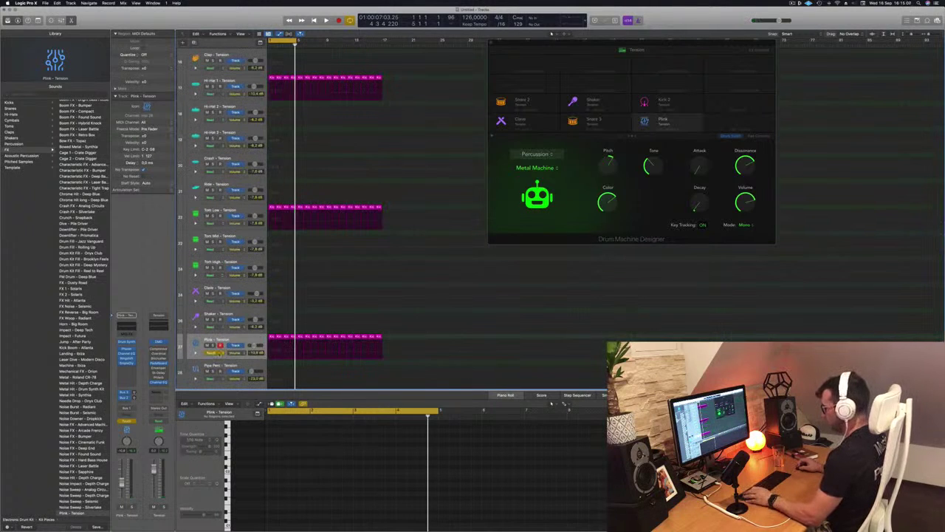
click(196, 353)
scroll(338, 297, down, 4)
drag(294, 334, 243, 335)
key(space)
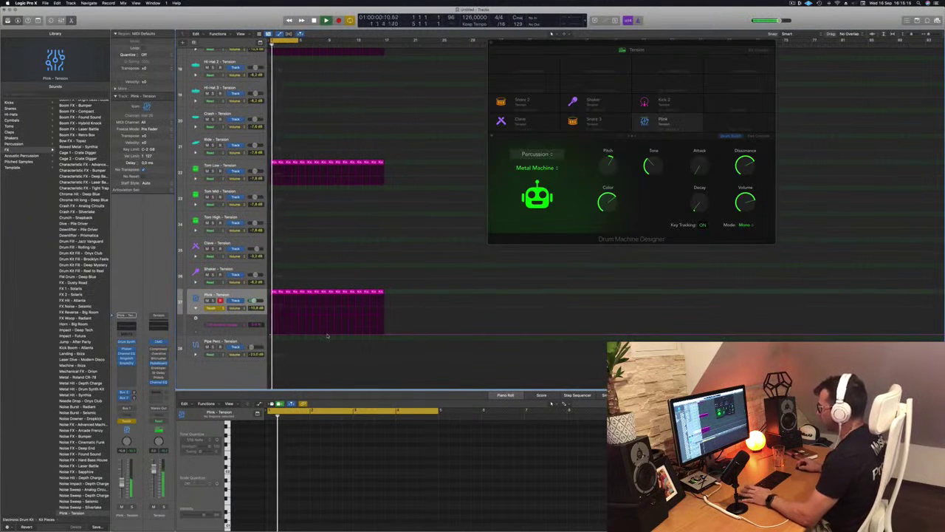
Step: Shape the Attack automation to rise until mid-pattern and fall back by bar 17, and extend the cycle range to 16 bars
drag(327, 335, 333, 328)
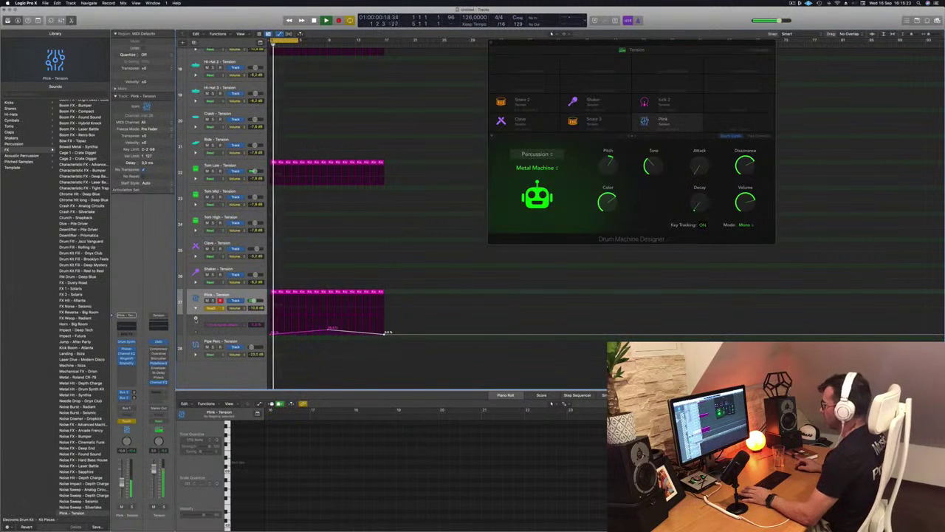
key(space)
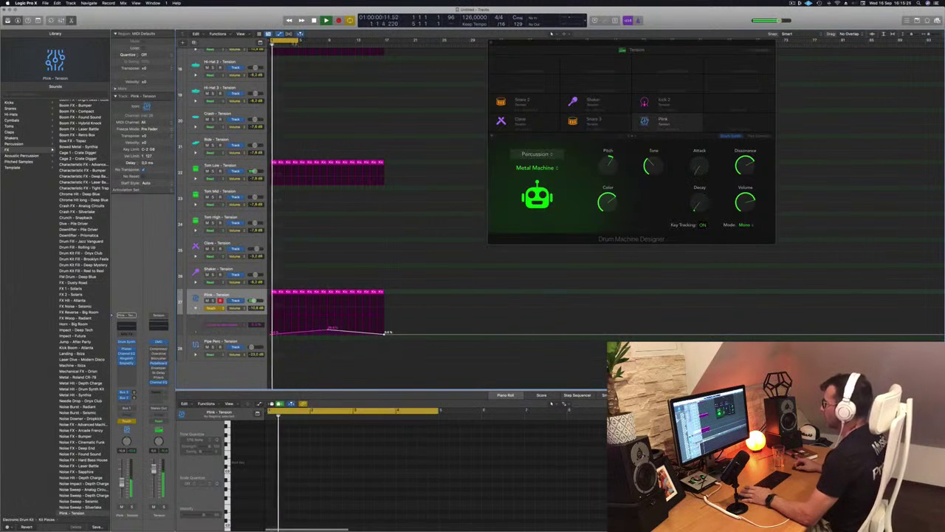
drag(301, 40, 384, 46)
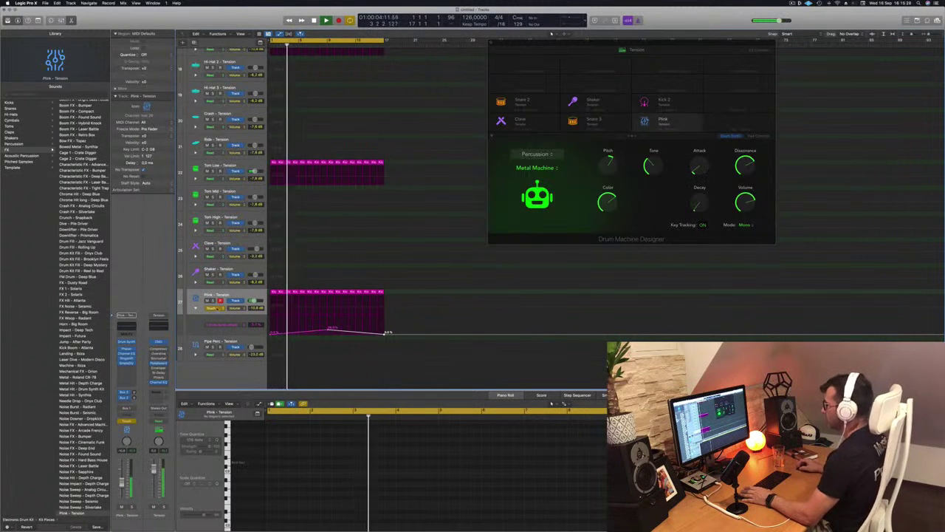
Step: Play the Attack curve in Read mode, then return the Plink track to Touch and record a Decay knob movement
click(212, 308)
click(212, 302)
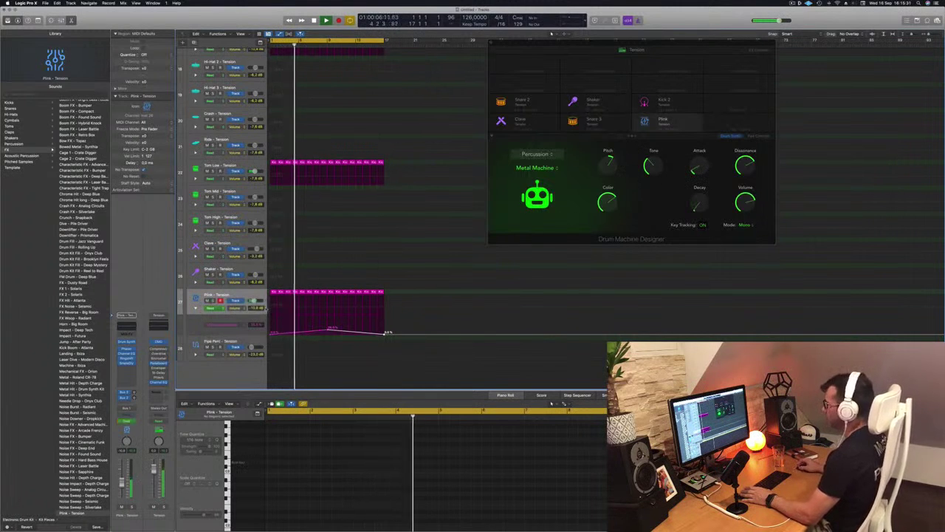
click(212, 308)
click(213, 312)
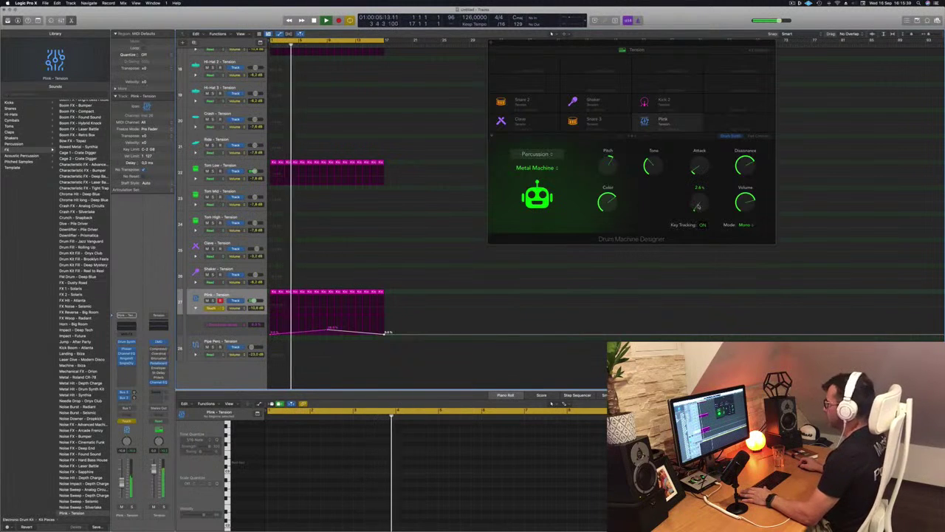
drag(698, 206, 700, 196)
Step: Shape the Decay automation with a raised point at the pattern's start that falls to a low point mid-pattern
key(space)
key(space)
drag(330, 314, 272, 314)
key(space)
click(327, 314)
key(space)
key(space)
drag(271, 314, 271, 311)
Step: Switch the Plink track to Read and raise the Decay automation again at bar 17, adjusting the mid-pattern low point
click(214, 308)
click(214, 302)
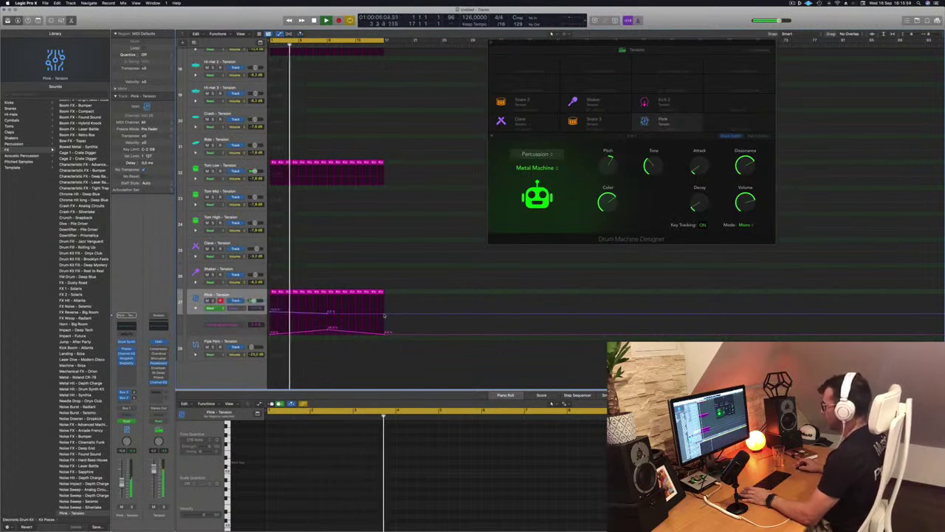
drag(385, 315, 383, 311)
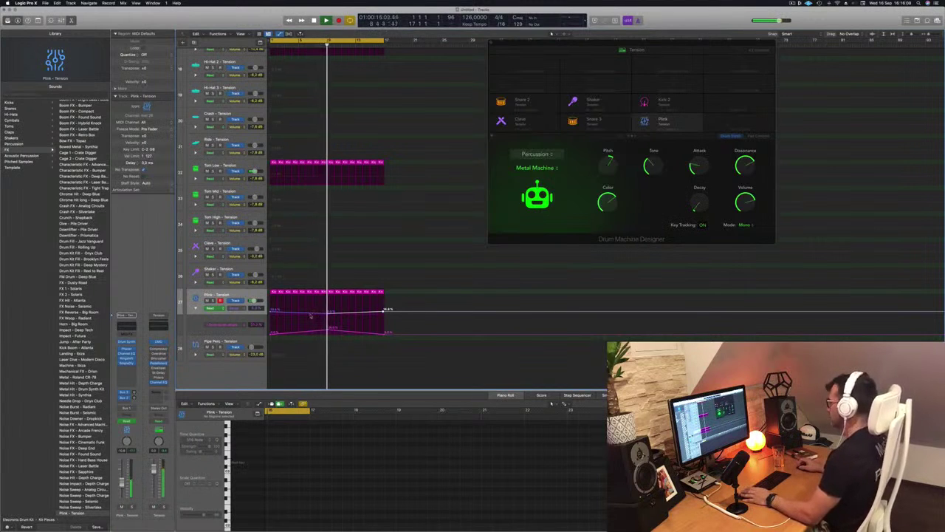
drag(326, 313, 327, 314)
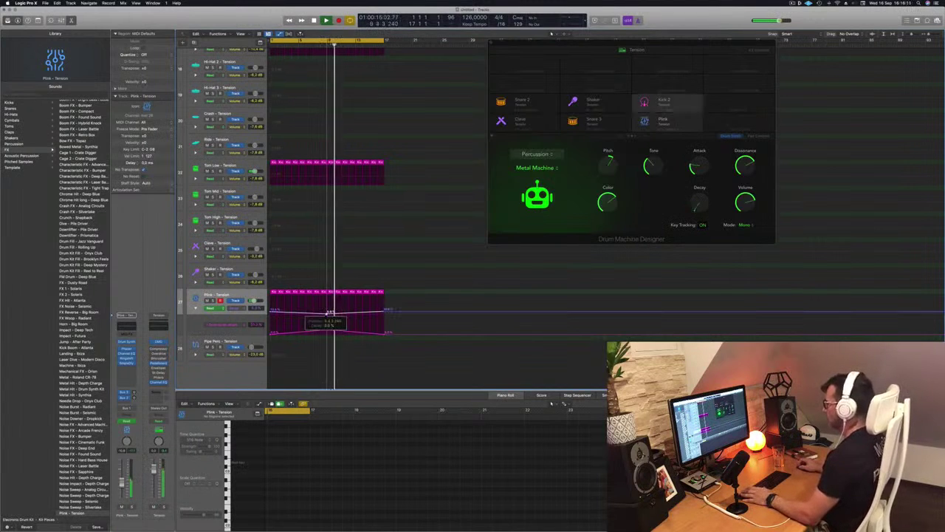
Step: Lower the mid-pattern peak of the Plink track's Attack automation slightly and replay the pattern from the start
click(216, 294)
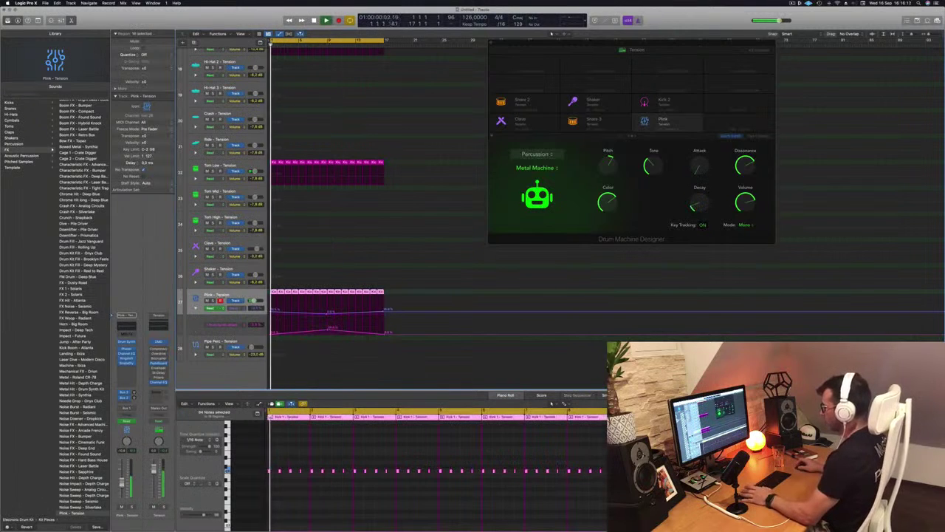
click(330, 328)
drag(328, 330, 327, 331)
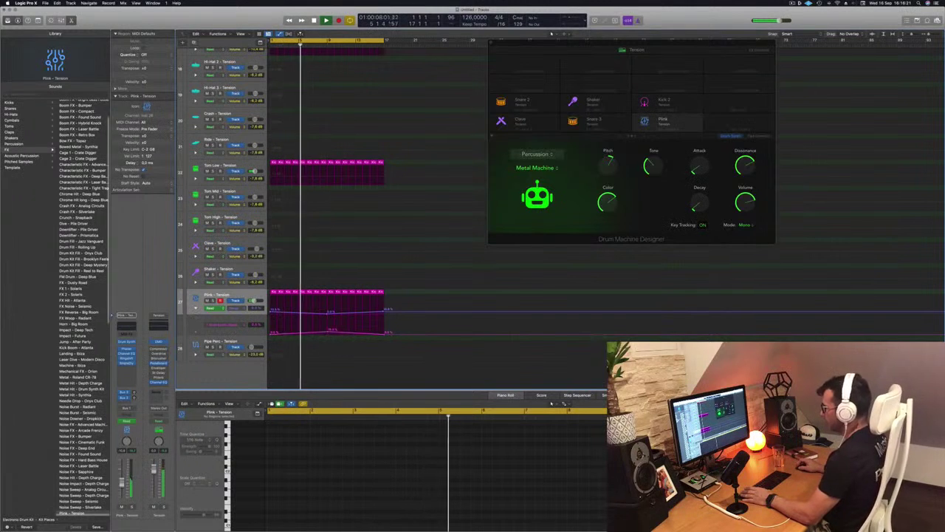
key(Return)
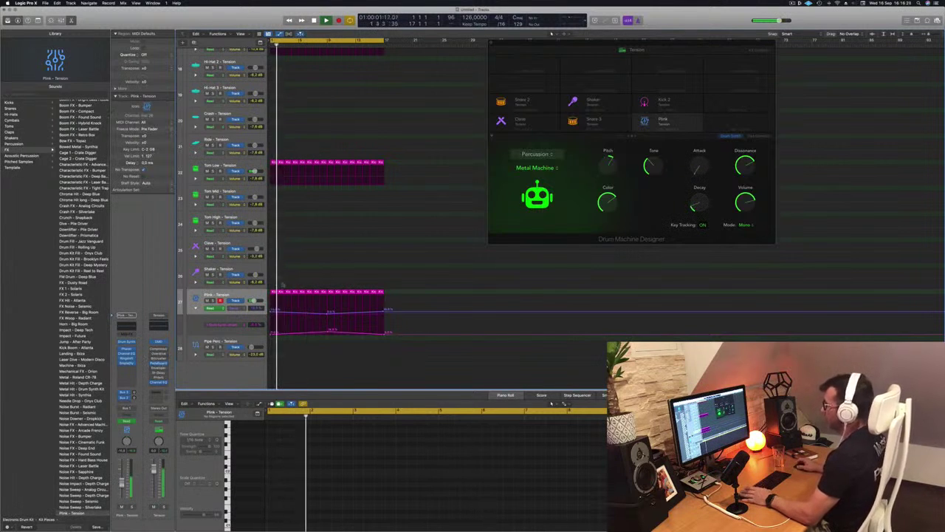
Step: Copy the first Hi-Hat 1 region to bar 1 of the Hi-Hat 2 track
scroll(383, 222, up, 5)
key(super+Up)
key(super+Up)
key(super+Up)
key(super+Up)
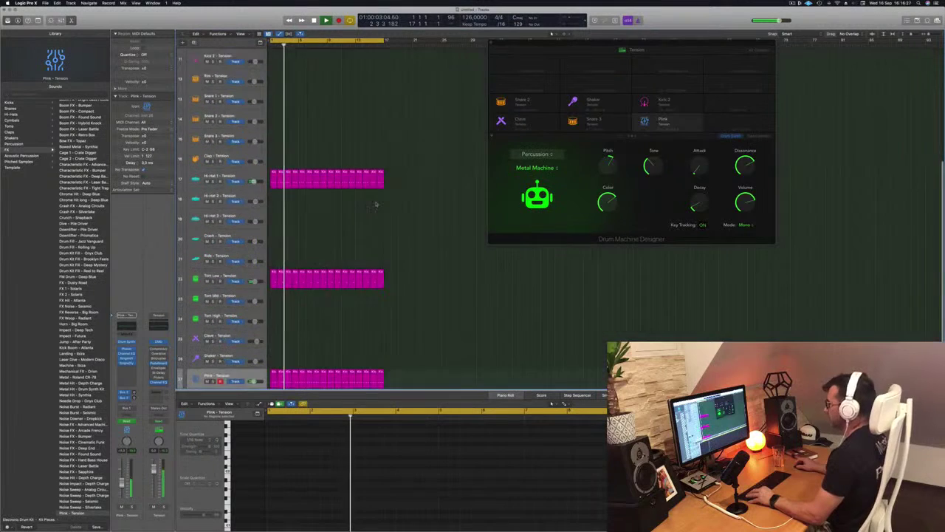
scroll(373, 232, down, 2)
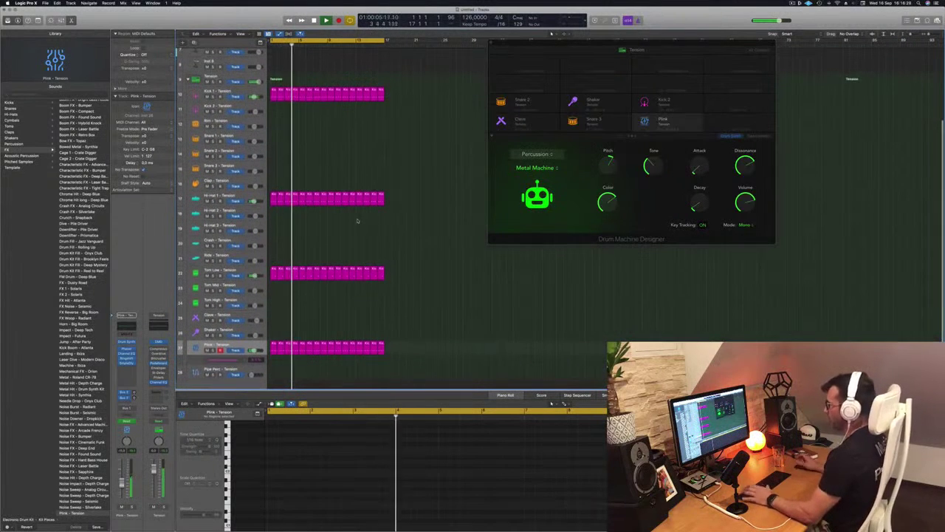
key(Return)
drag(274, 199, 274, 215)
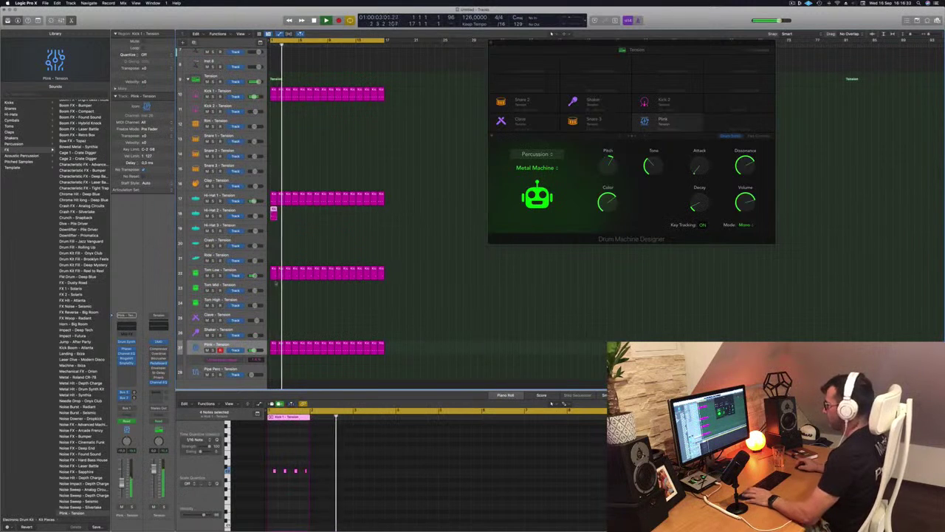
Step: Rework the Hi-Hat 2 region's notes into three pairs of hits followed by three short hits near the bar's end
click(306, 478)
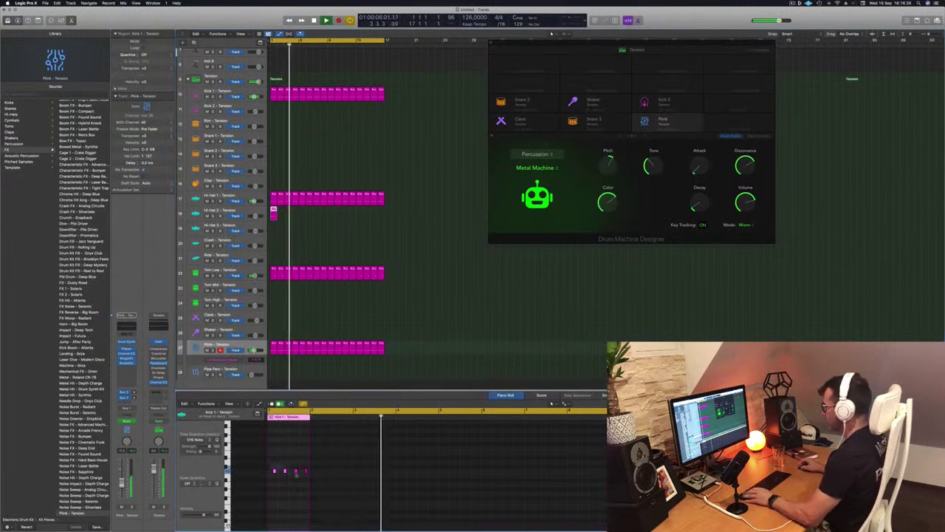
drag(306, 479, 306, 479)
key(super+Right)
key(super+Right)
key(super+Right)
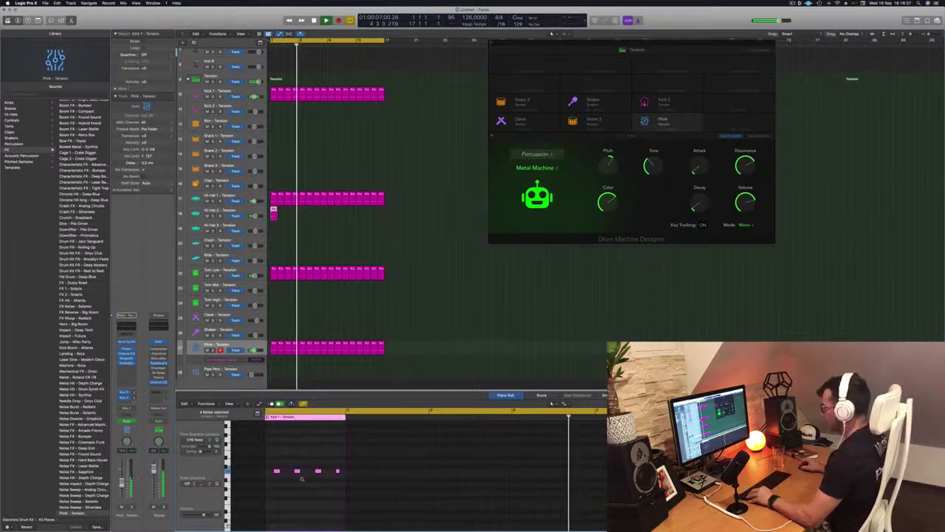
key(super+Right)
key(super+Right)
key(super+Right)
scroll(284, 470, left, 3)
mouse_move(298, 471)
mouse_down()
mouse_move(271, 473)
mouse_move(280, 471)
mouse_up()
key(space)
key(space)
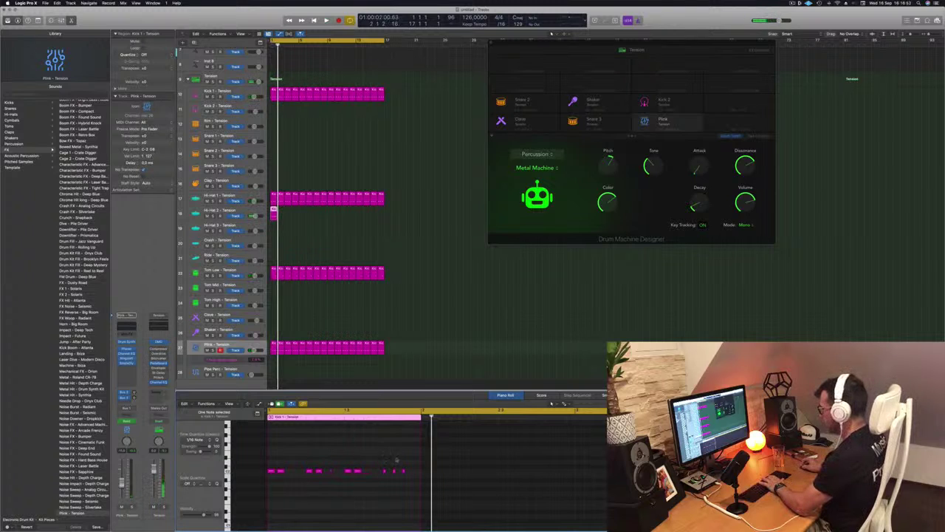
Step: Copy the Hi-Hat 2 region to fill all 16 bars and select the Hi-Hat 2 track to show its sound
key(space)
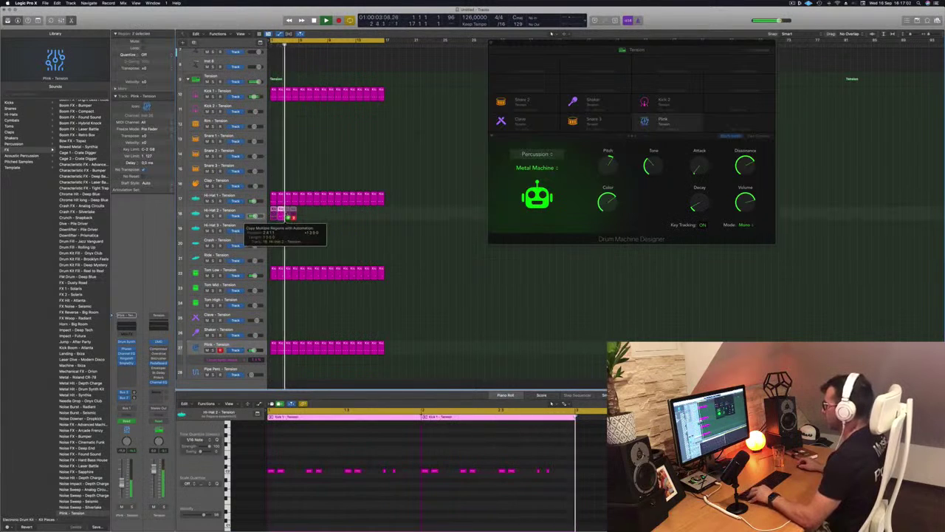
drag(274, 212, 331, 218)
click(321, 248)
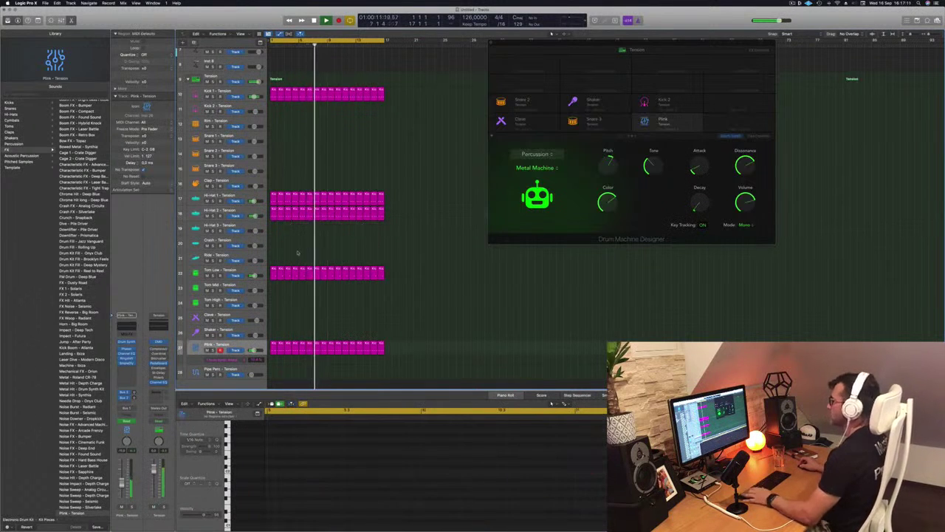
click(244, 212)
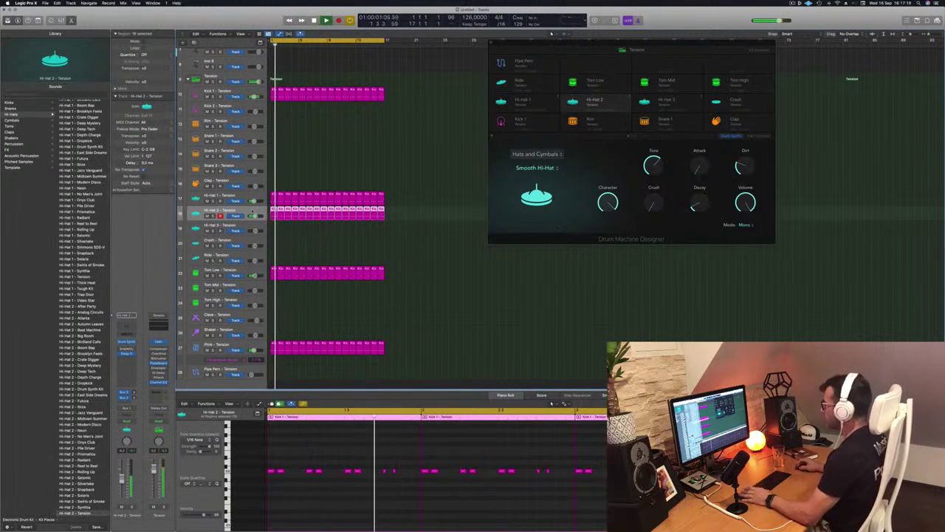
Step: Shape Hi-Hat 2's Smooth Hi-Hat sound with Tone at maximum, Dirt at minimum and a longer Decay
drag(694, 208, 701, 189)
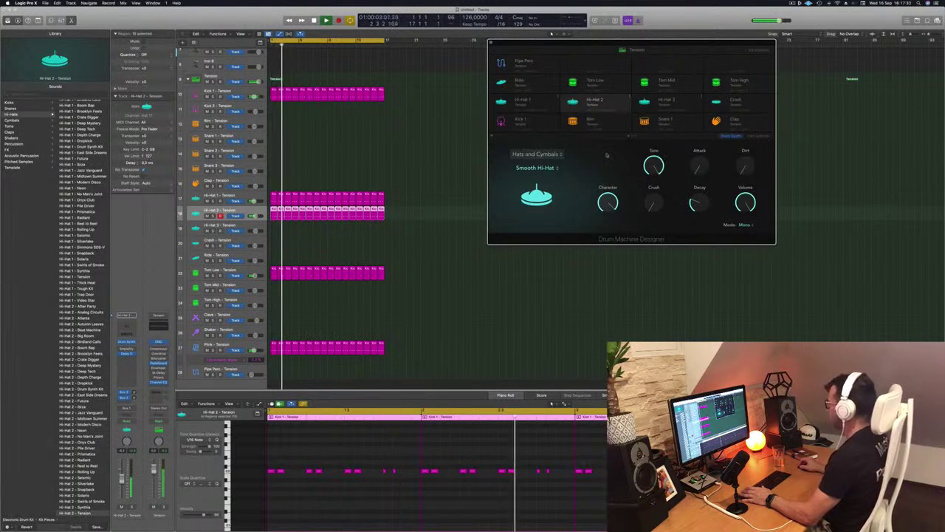
drag(608, 211, 609, 265)
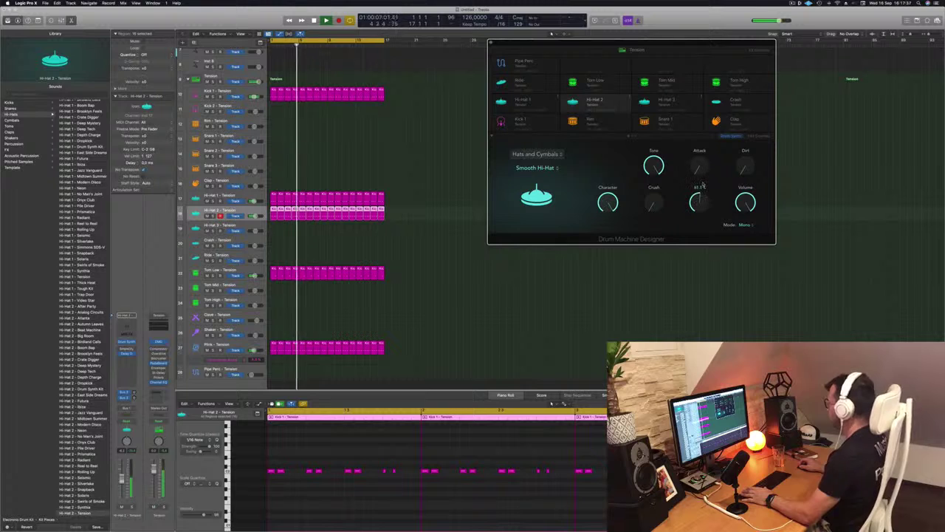
drag(697, 204, 699, 205)
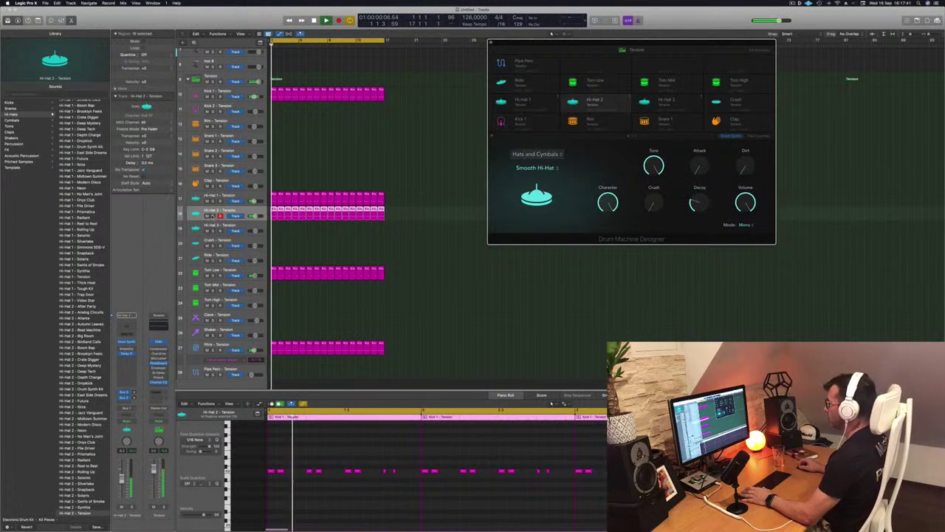
Step: Compare the playing beat with the Hi-Hat 2 track muted and unmuted
key(s)
click(213, 216)
click(208, 217)
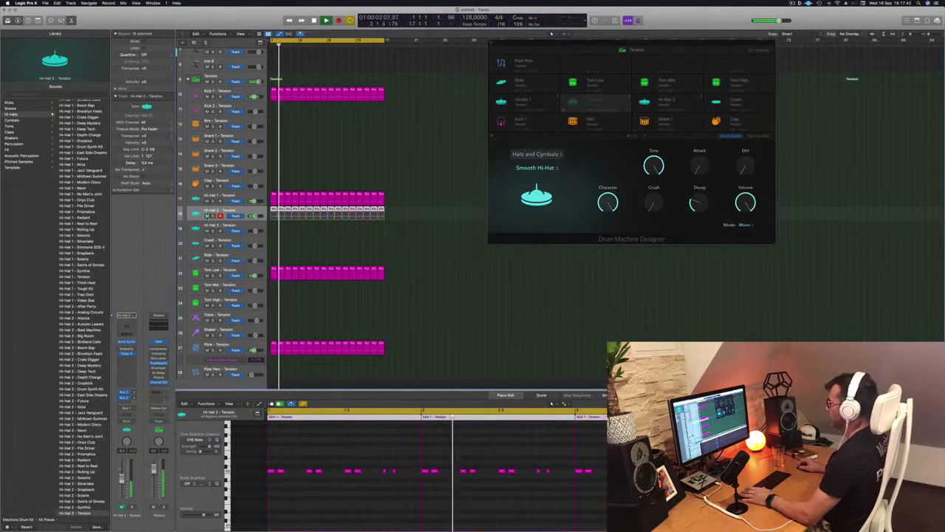
click(208, 216)
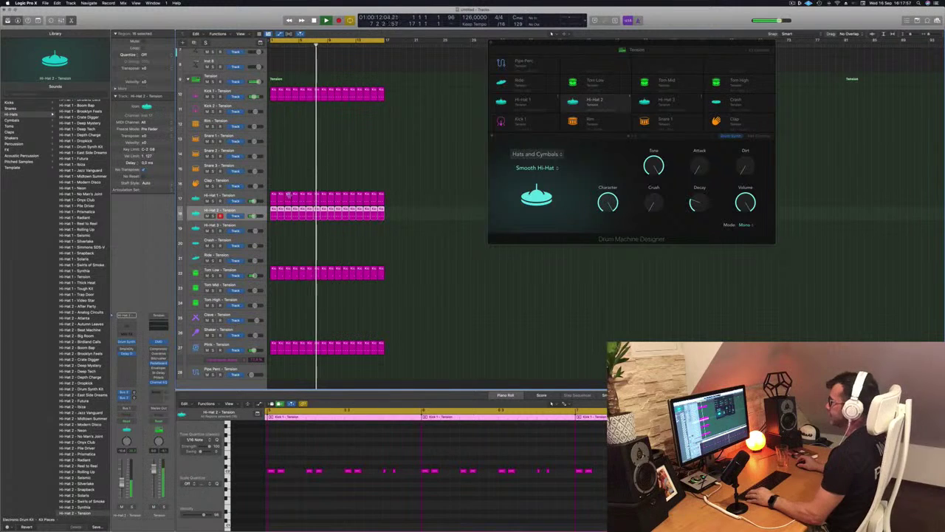
Step: Copy the first Tom Low region to bar 1 of the Clave track and move its two notes to beat 1 and just after beat 2
scroll(310, 187, down, 4)
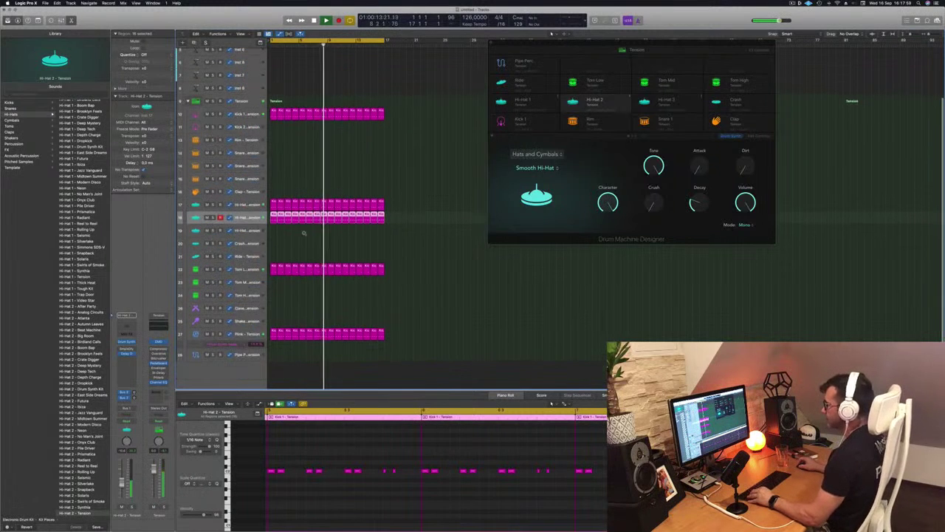
key(Return)
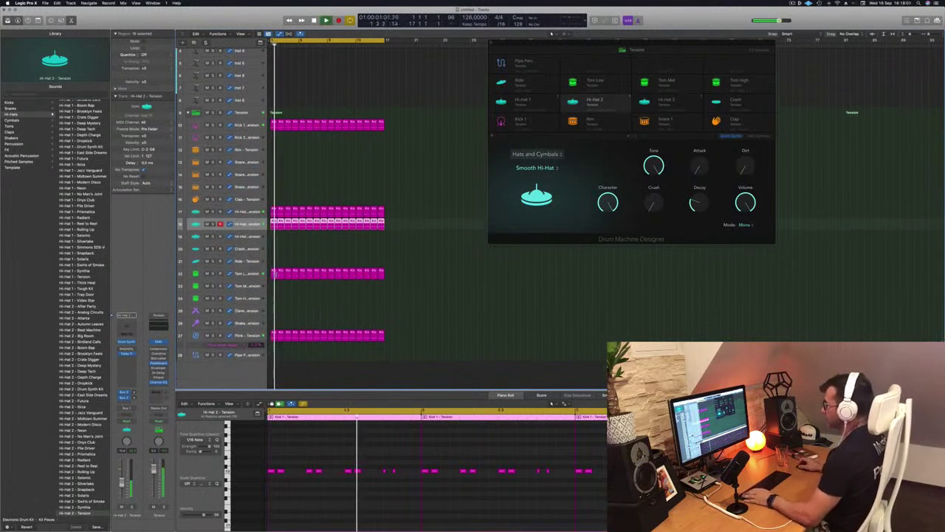
drag(274, 271, 274, 313)
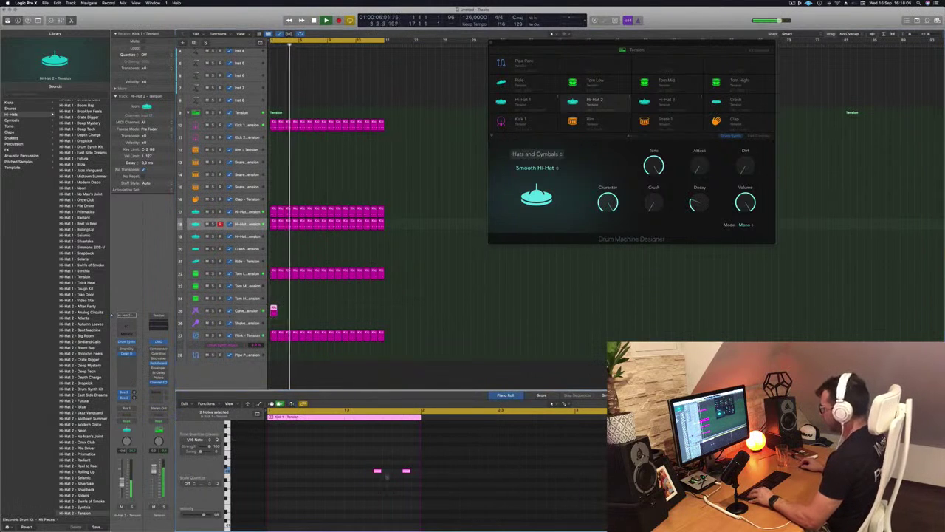
drag(376, 470, 273, 471)
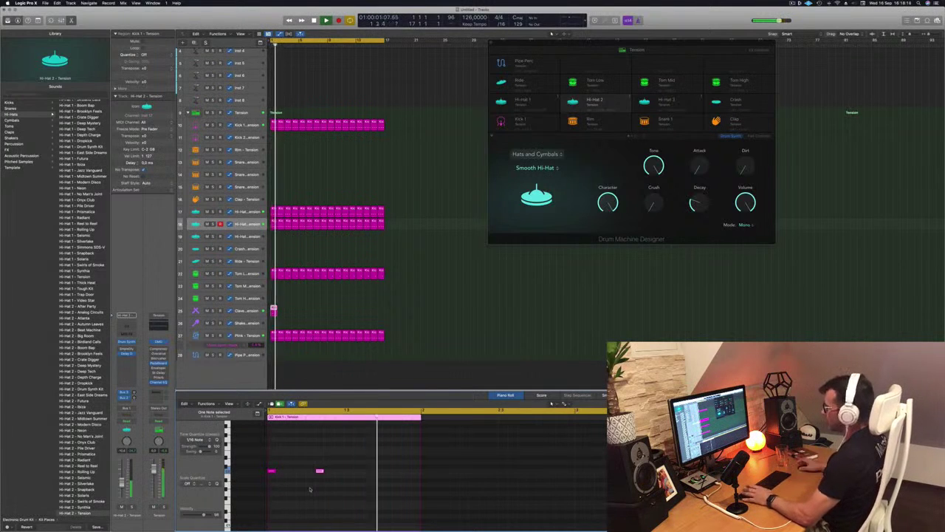
Step: Copy the Clave region to fill all 16 bars, select the Clave track to show its sound and replay the beat
drag(273, 309, 330, 313)
key(Return)
click(247, 311)
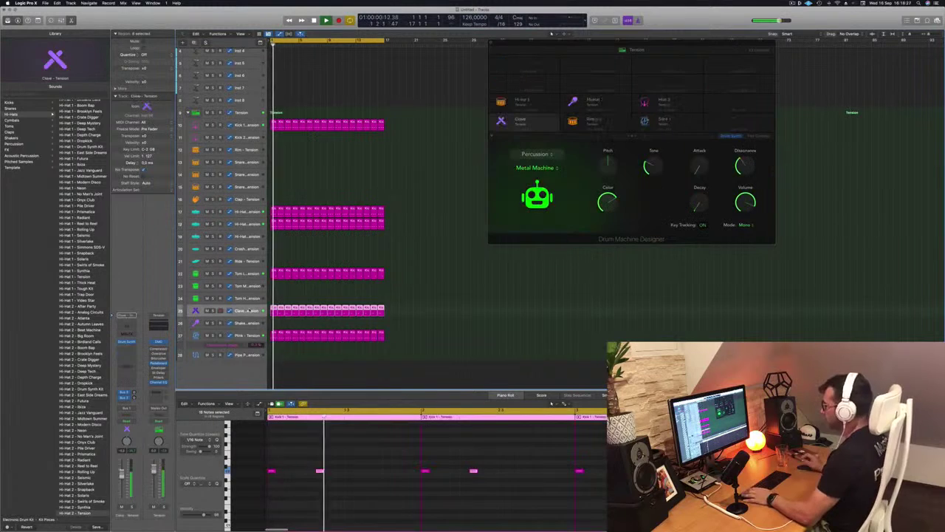
key(Return)
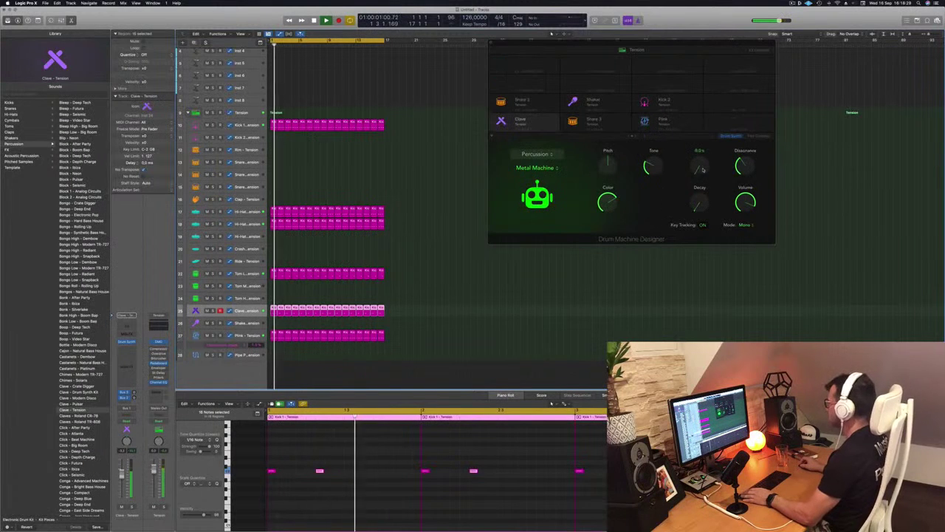
Step: Shape the Clave's Metal Machine sound with a slightly longer Decay and lower Dissonance, Tone and Pitch while replaying from the start
drag(701, 171, 703, 177)
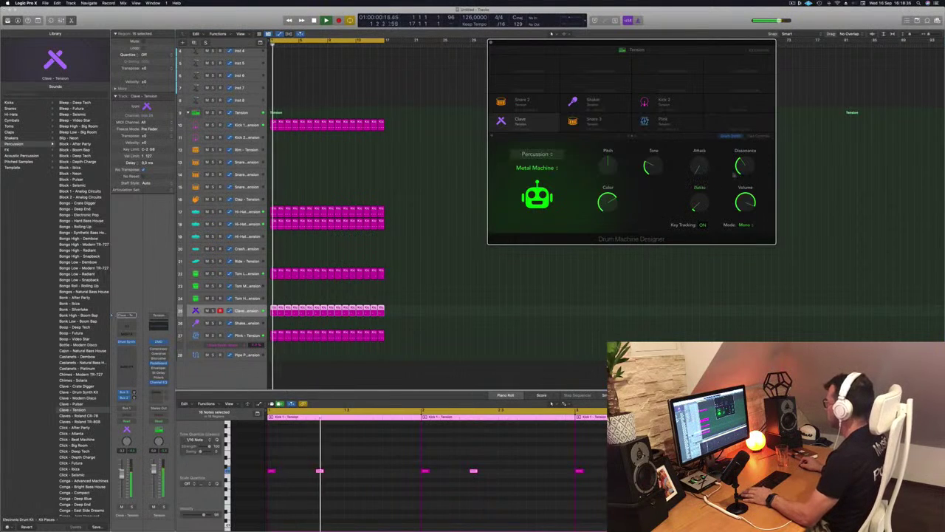
mouse_move(747, 161)
mouse_down()
mouse_move(744, 179)
mouse_move(749, 146)
mouse_up()
key(Return)
key(Return)
key(Return)
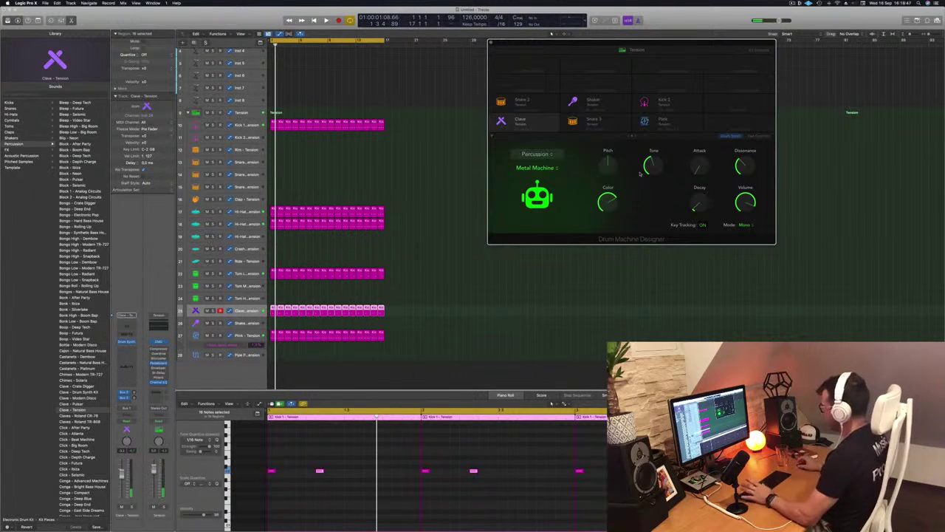
key(Return)
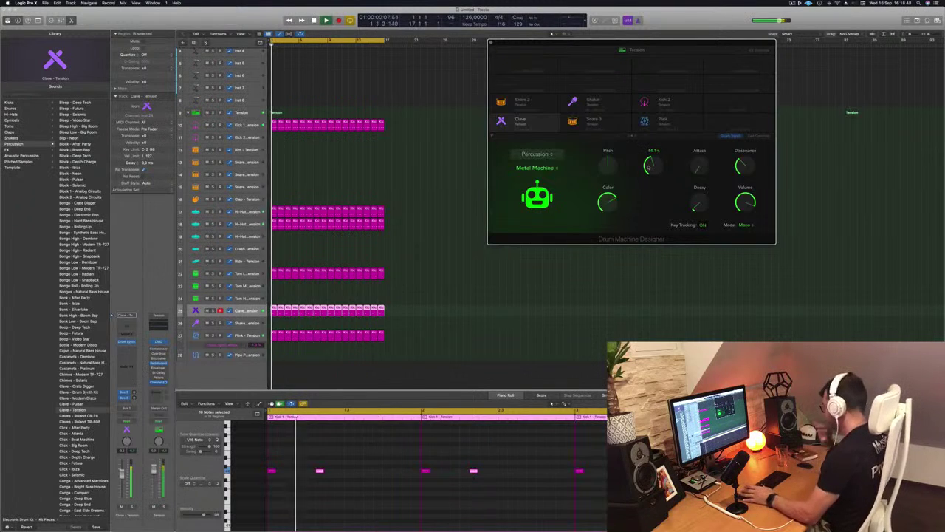
drag(652, 173, 650, 171)
key(Return)
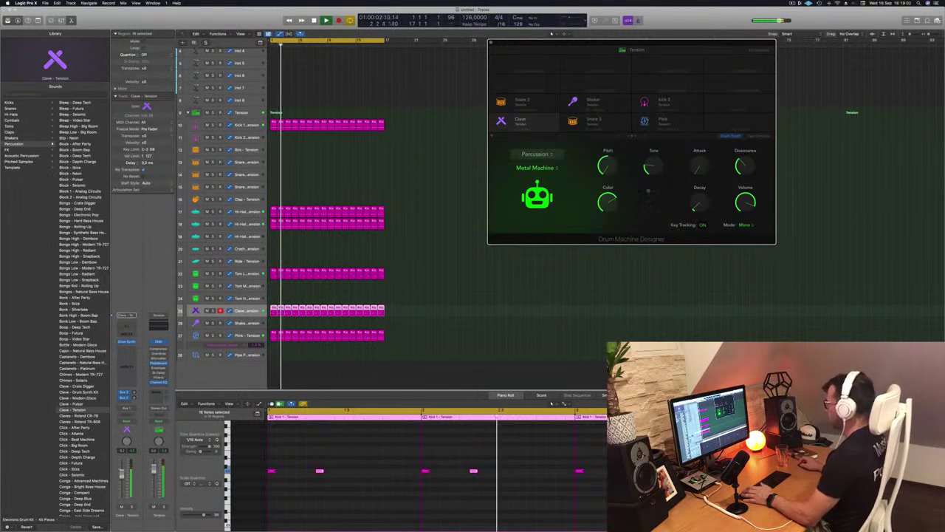
Step: Lower the Clave channel's volume fader and restart playback to check its level
key(space)
key(space)
drag(121, 473, 122, 485)
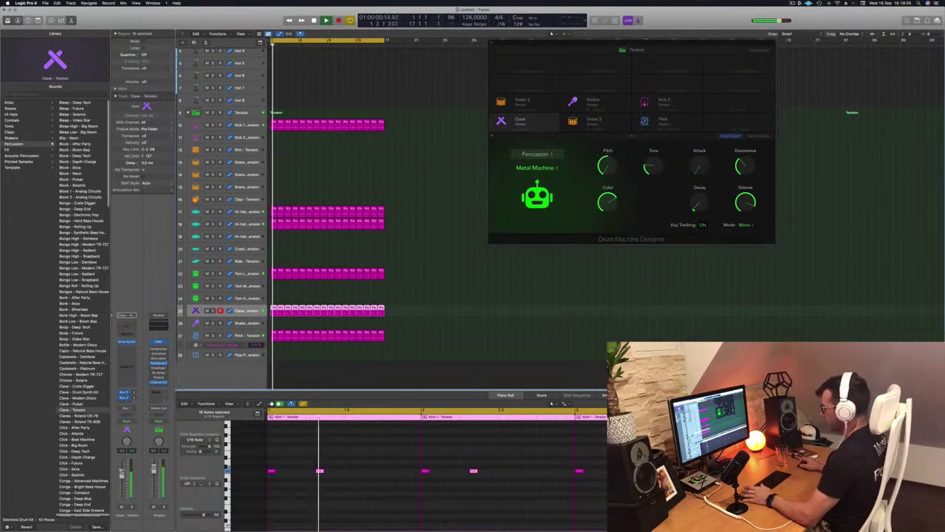
key(space)
key(space)
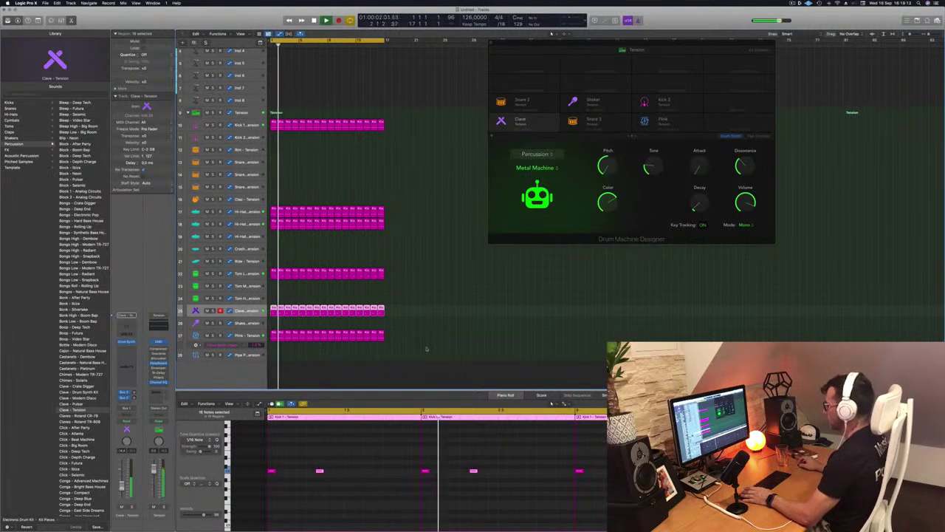
Step: Copy the first Kick 1 region to bar 1 of the Snare 1 track and delete its first and third notes
drag(534, 48, 436, 62)
click(342, 111)
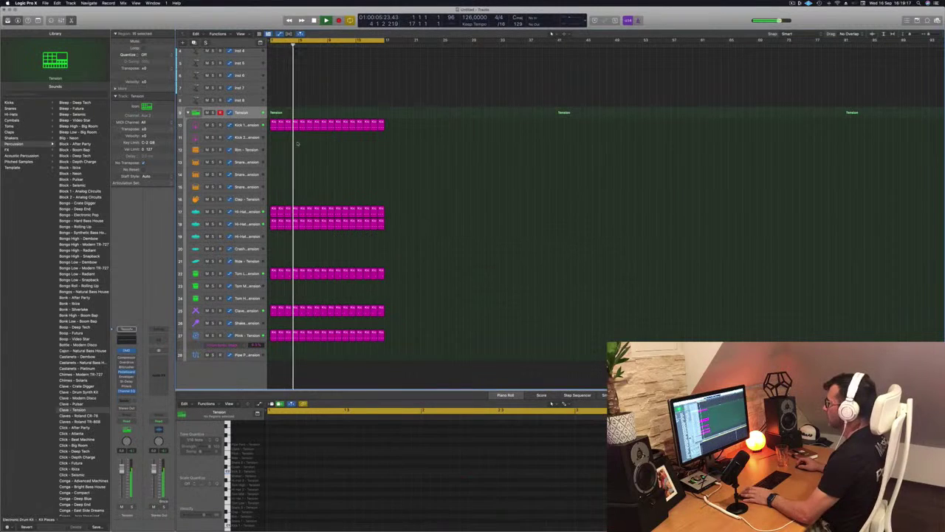
key(space)
click(273, 127)
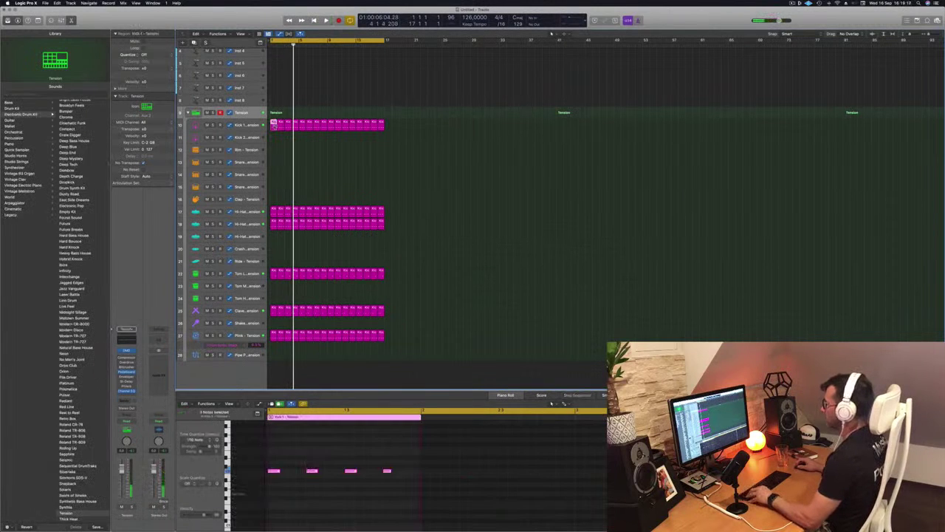
drag(273, 127, 274, 167)
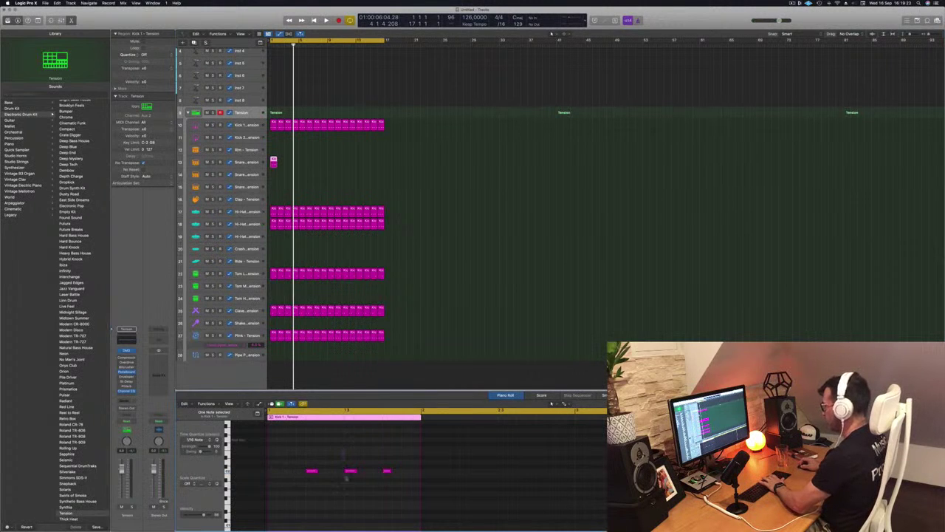
key(space)
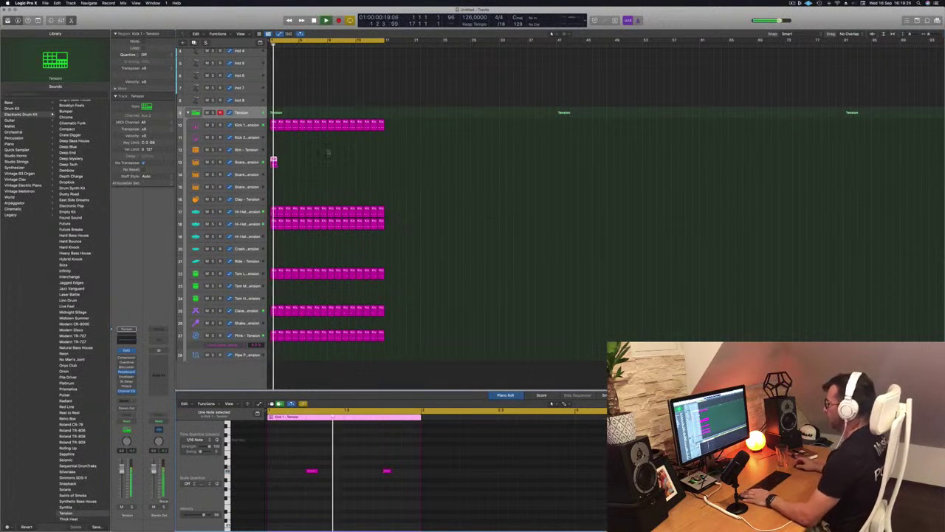
Step: Copy the Snare 1 region to fill all 16 bars and select the Snare 1 track
drag(274, 161, 330, 164)
key(space)
click(244, 161)
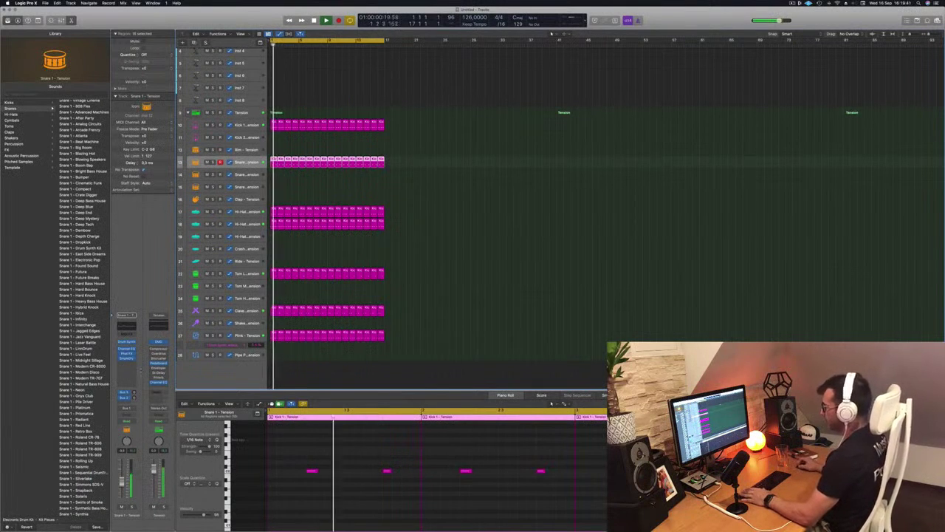
Step: Open Snare 1's Drum Synth and shape the Synthetic Side Stick with a larger Size and Tension at minimum
click(126, 344)
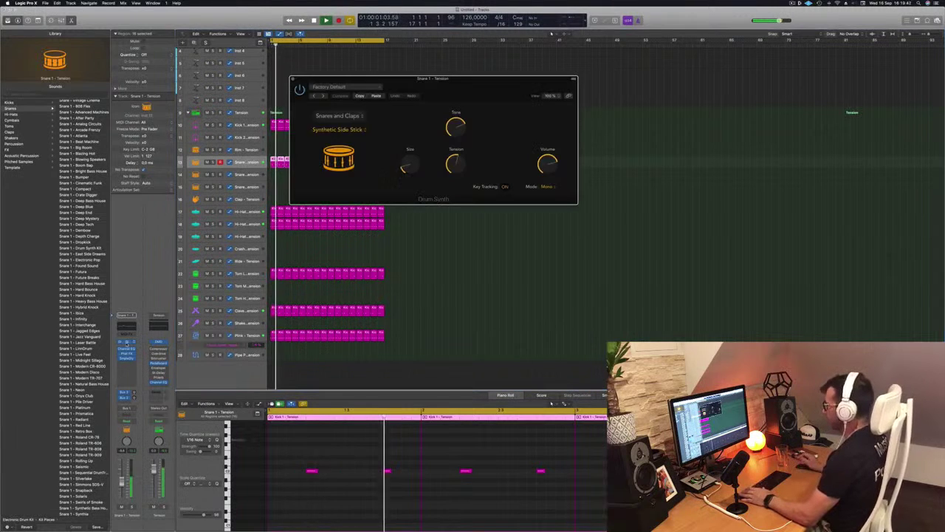
drag(462, 88, 564, 152)
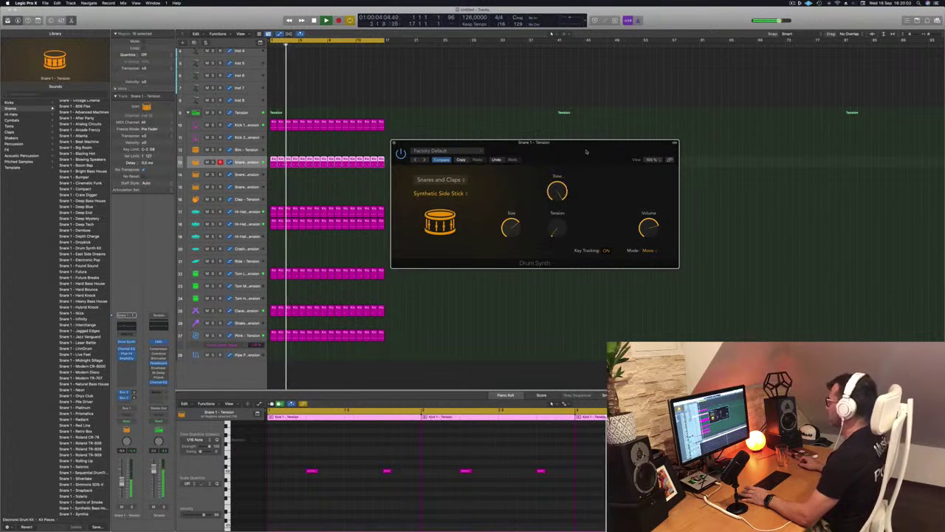
drag(590, 150, 581, 144)
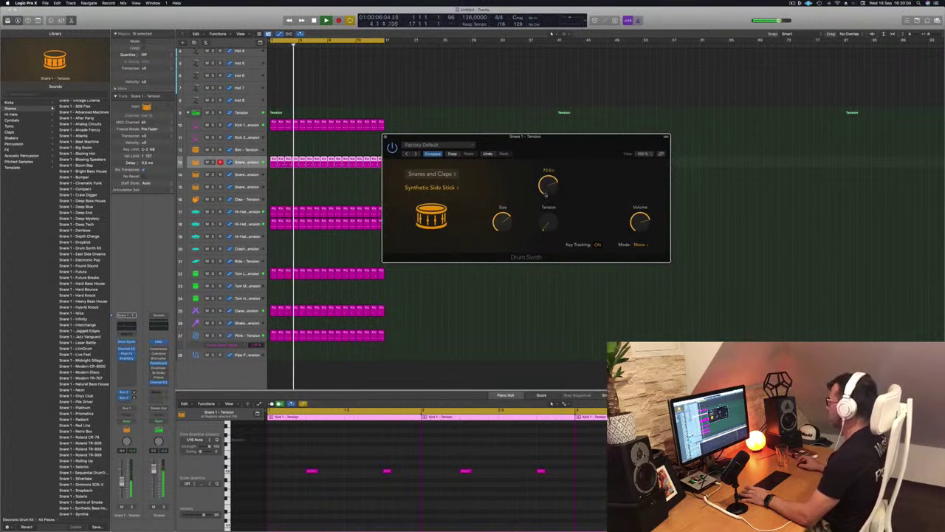
drag(597, 144, 633, 99)
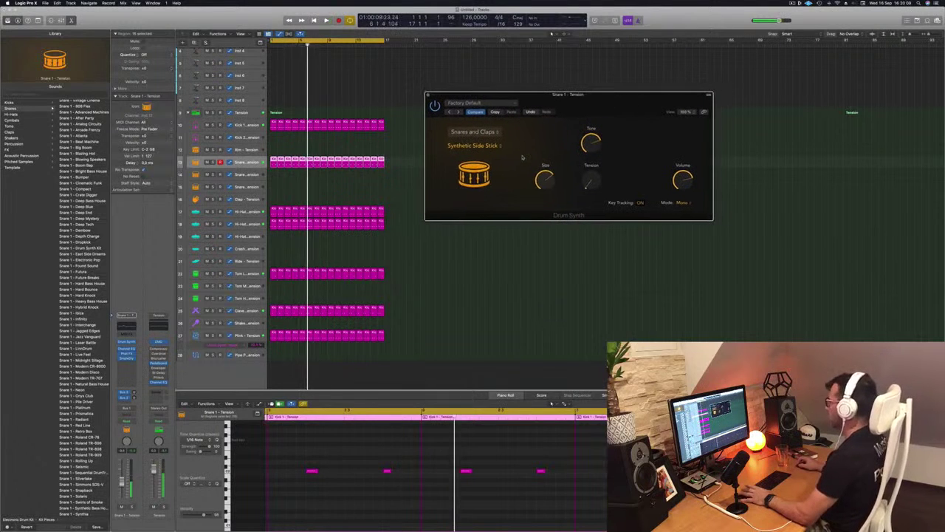
Step: Move all the Snare 1 notes to a higher pitch and replay the beat from the start
click(351, 500)
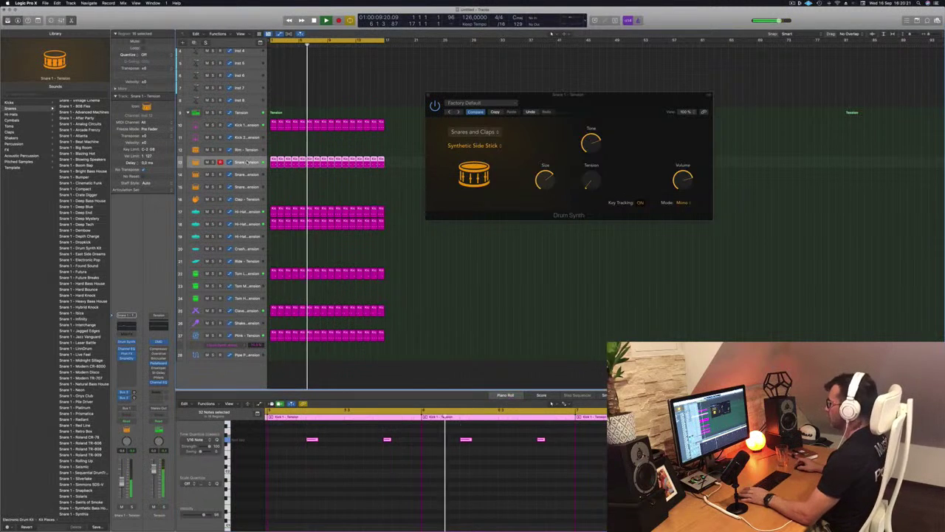
key(Return)
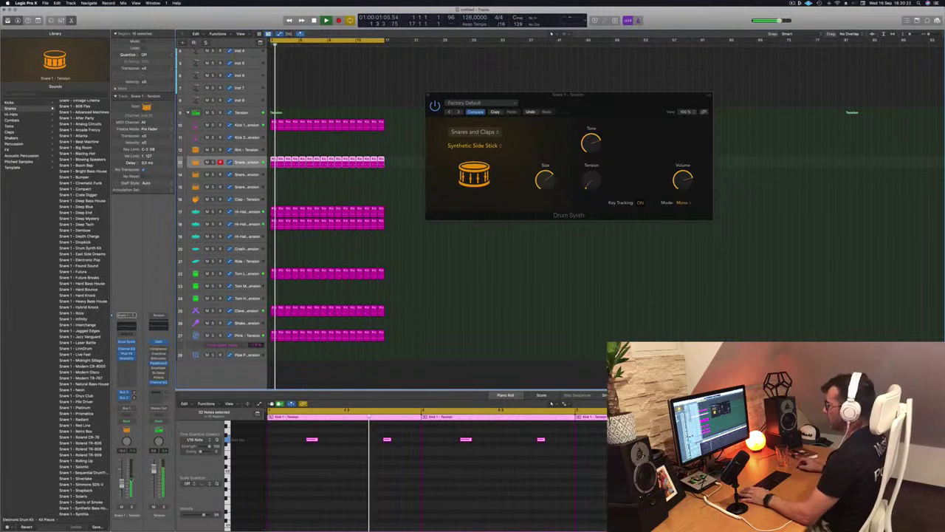
Step: Insert a stereo SilverVerb reverb in the next free effect slot of the Snare 1 channel
click(126, 364)
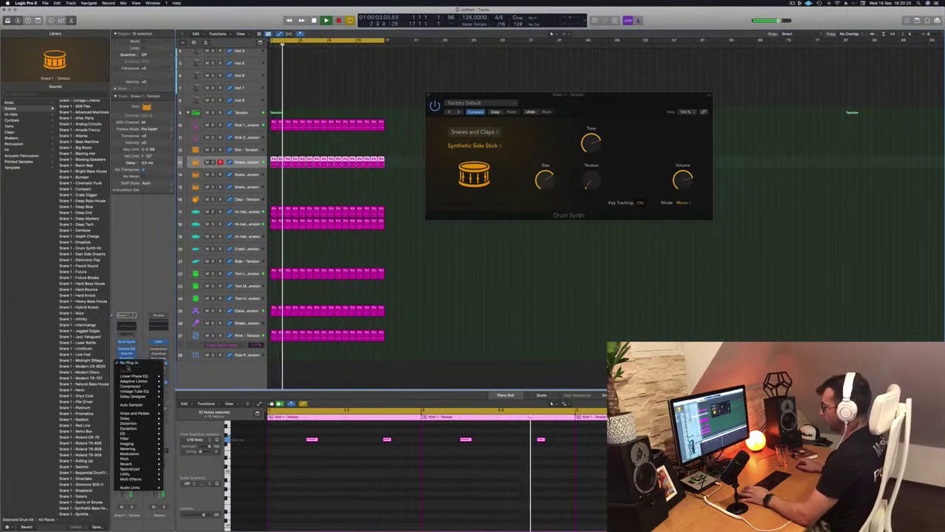
mouse_move(145, 381)
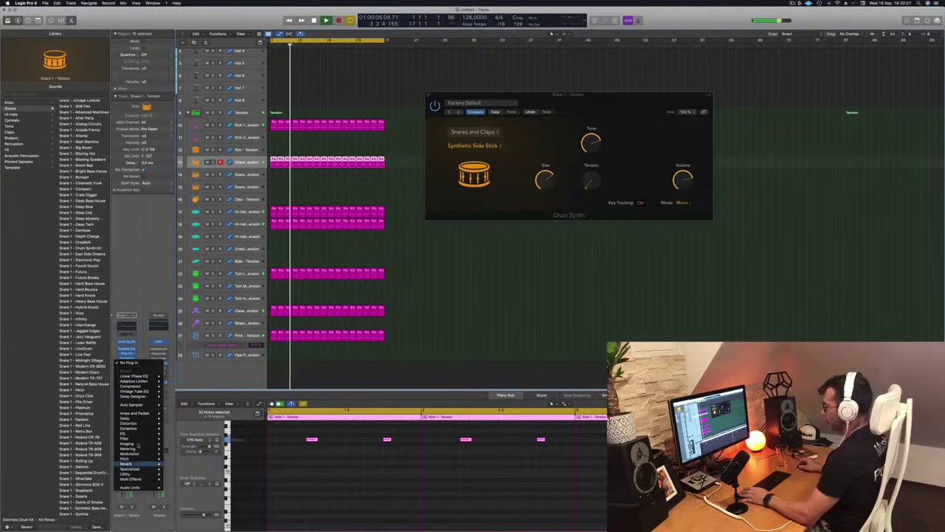
mouse_move(134, 465)
mouse_move(179, 473)
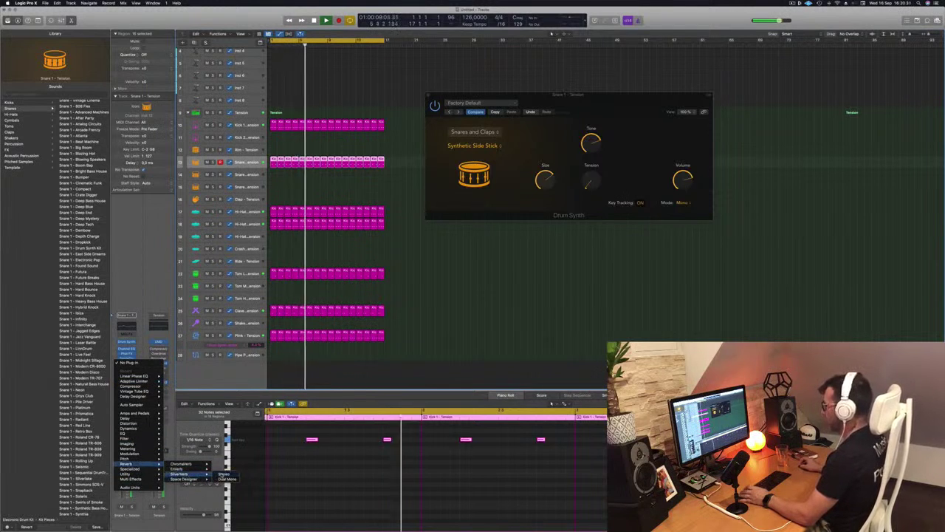
click(224, 473)
Step: Set Snare 1's SilverVerb to Size 48, Density/Time 29% and Wet 15%
drag(523, 87, 440, 103)
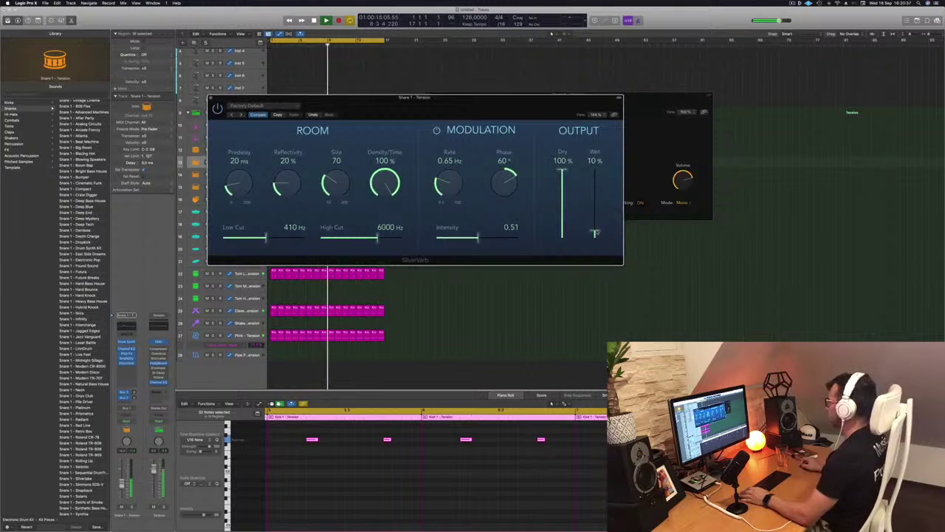
drag(527, 107, 684, 94)
drag(497, 168, 498, 177)
drag(752, 220, 752, 217)
drag(543, 173, 541, 229)
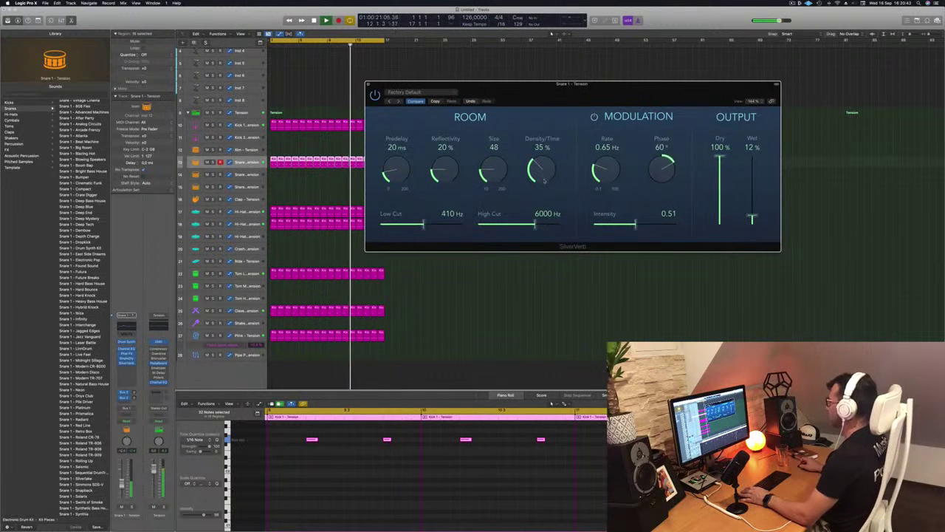
drag(543, 182, 545, 177)
drag(753, 218, 753, 217)
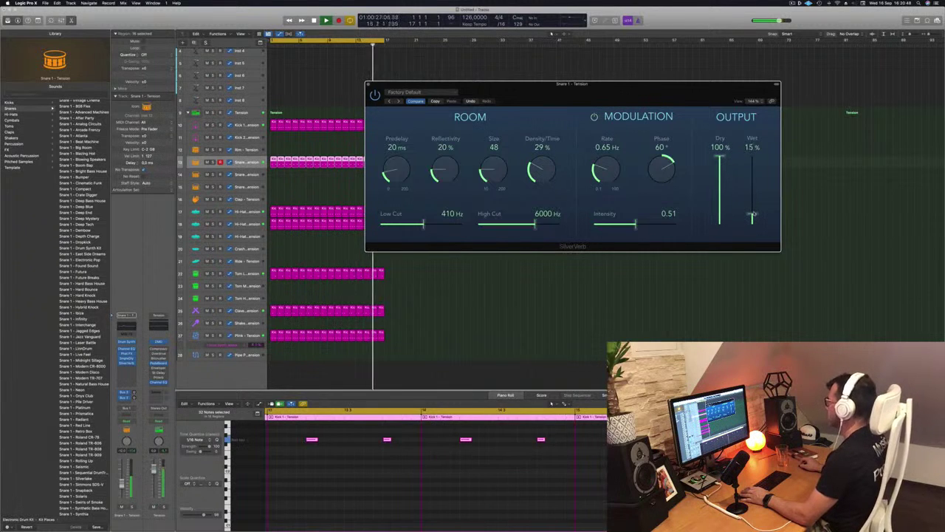
drag(678, 90, 686, 89)
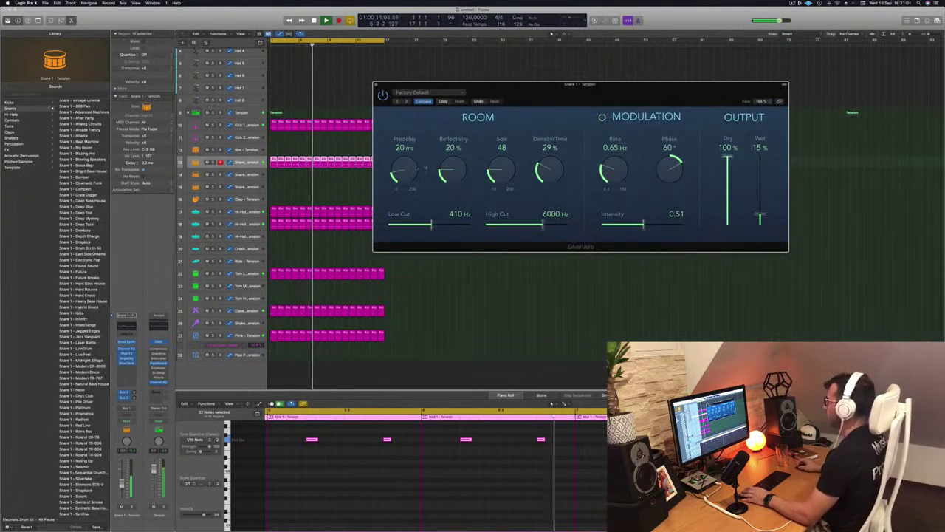
Step: Set the SilverVerb room's Predelay to 13 ms, Reflectivity to 50% and Size to 26
mouse_move(405, 169)
mouse_down()
mouse_move(405, 159)
mouse_move(402, 179)
mouse_up()
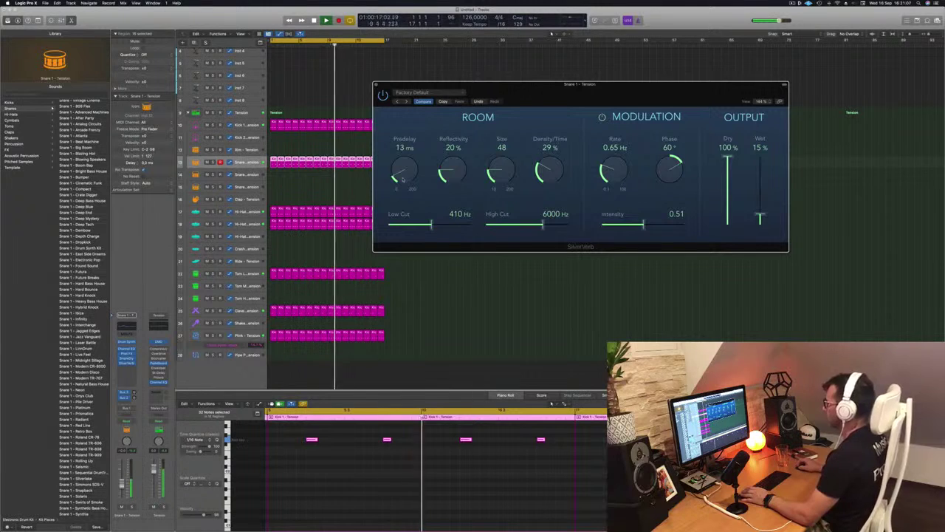
mouse_move(450, 171)
mouse_down()
mouse_move(447, 182)
mouse_move(455, 161)
mouse_up()
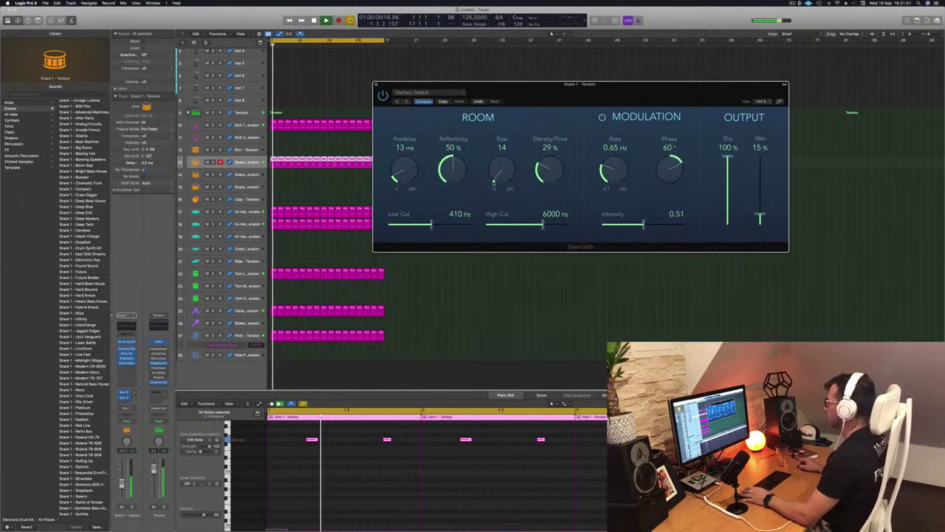
mouse_move(494, 175)
mouse_down()
mouse_move(495, 166)
mouse_move(494, 175)
mouse_up()
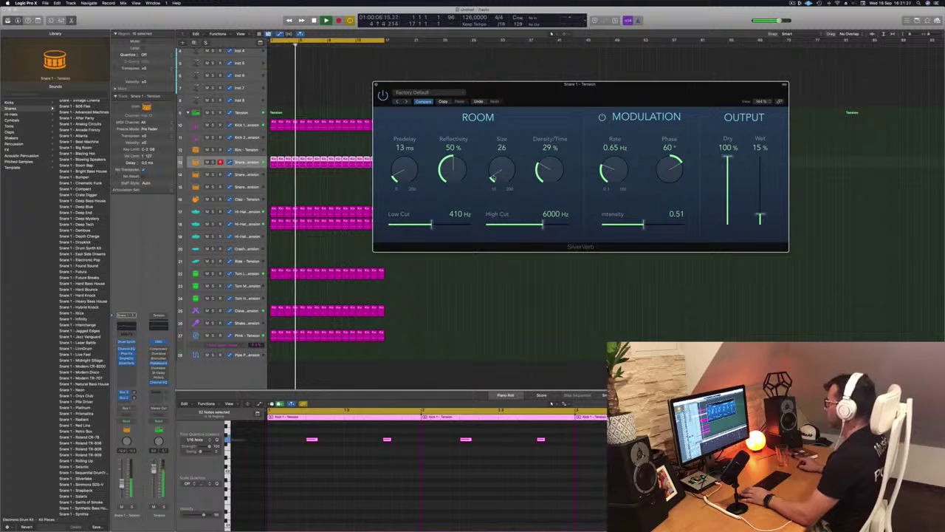
Step: Set SilverVerb's High Cut to 12000 Hz and modulation Intensity to 1.00, comparing the sound with modulation off and on
drag(545, 224, 568, 225)
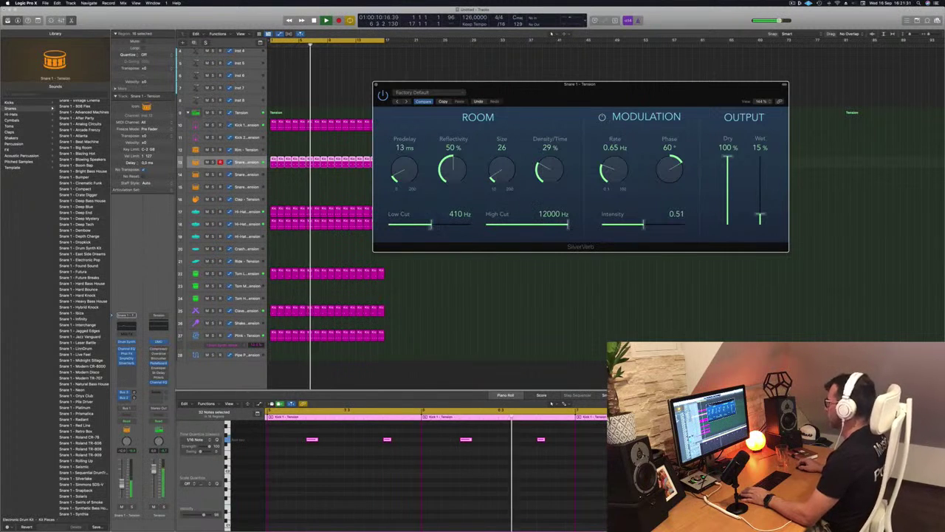
drag(644, 225, 690, 227)
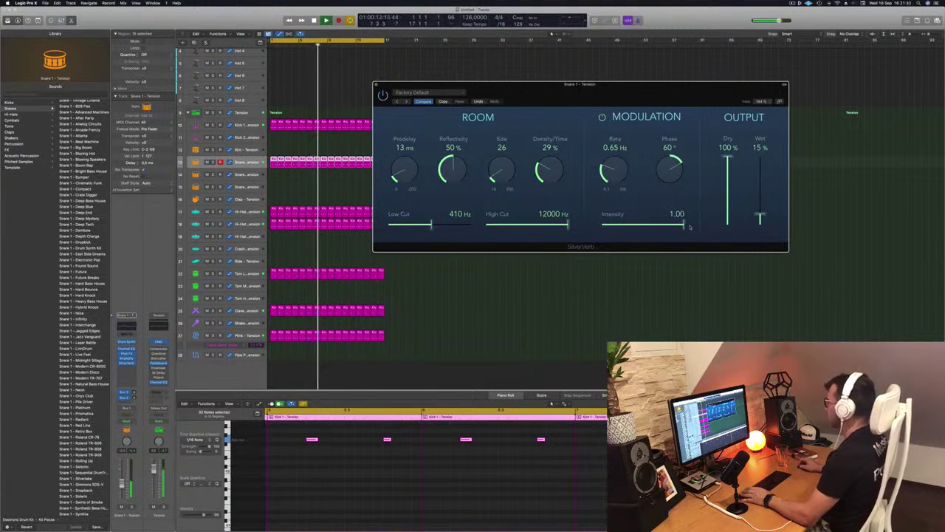
click(602, 117)
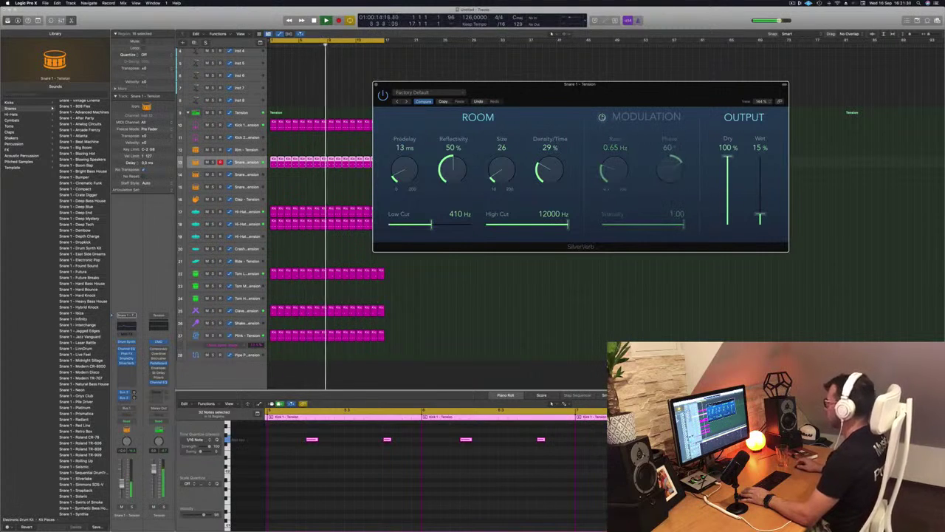
click(602, 116)
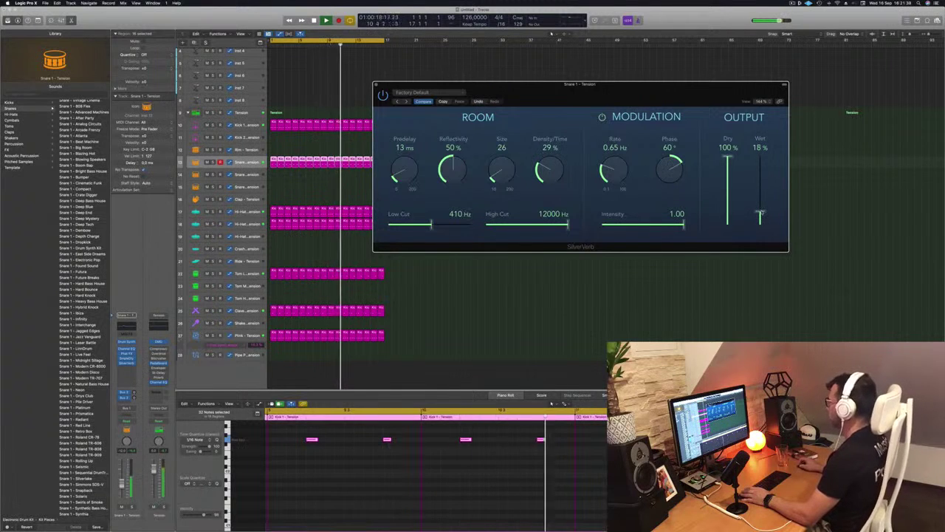
Step: Set SilverVerb's Wet output to 13%, close the Snare 1 plug-in windows and replay the beat from the start
drag(760, 217, 760, 213)
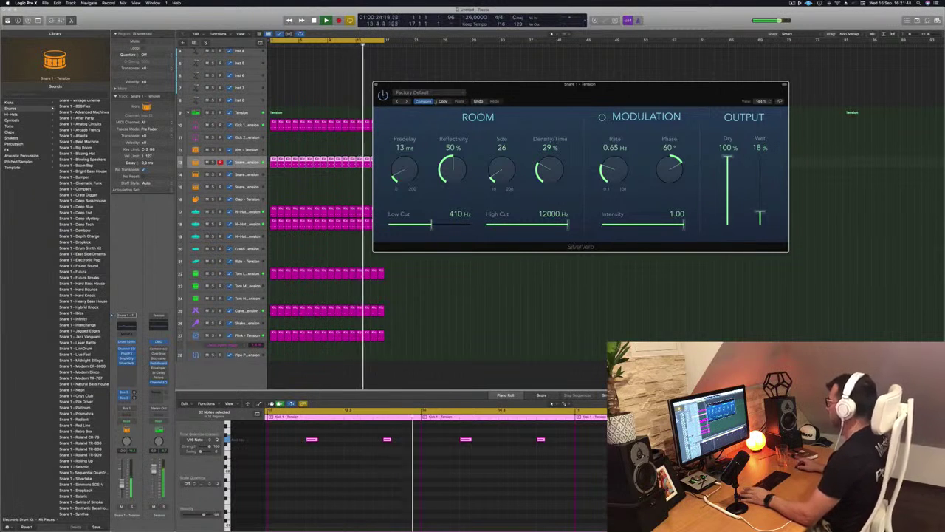
drag(642, 130, 659, 134)
mouse_move(777, 218)
mouse_down()
mouse_move(780, 158)
mouse_move(777, 221)
mouse_up()
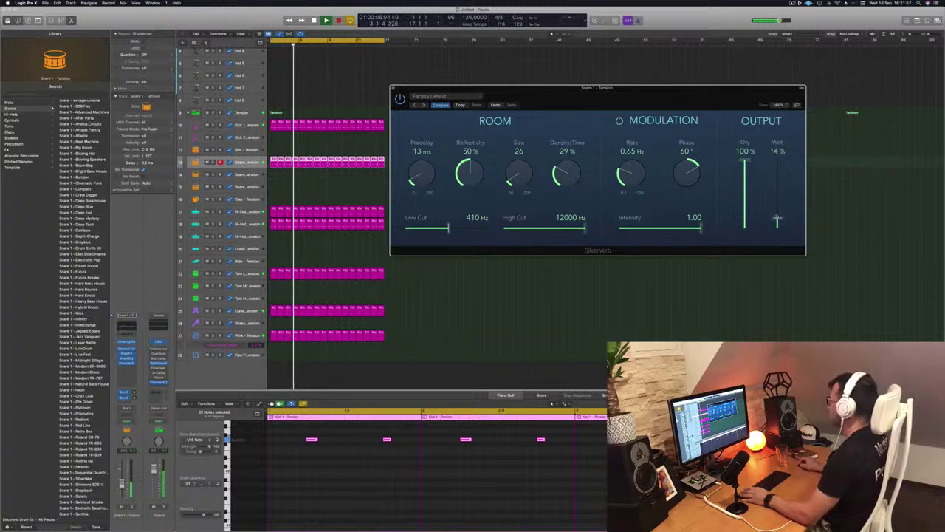
drag(393, 90, 399, 92)
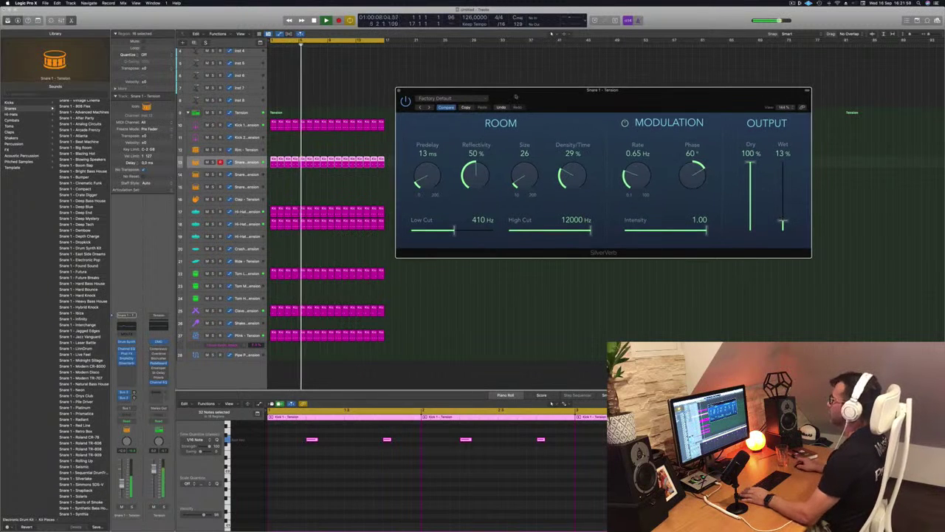
click(398, 91)
key(Return)
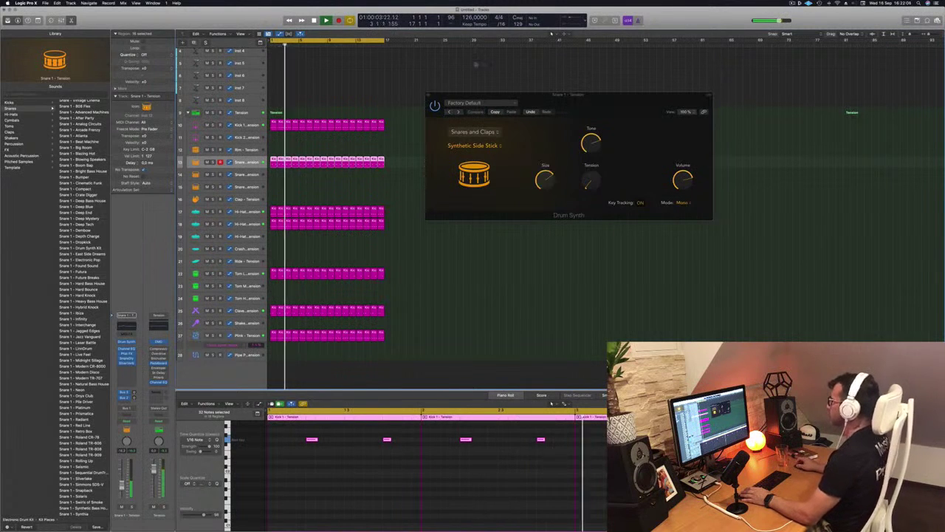
click(428, 97)
Step: Load Alchemy on the Inst 1 track and choose the Bass preset 1963 Semi-Acoustic Thumb
scroll(384, 96, up, 3)
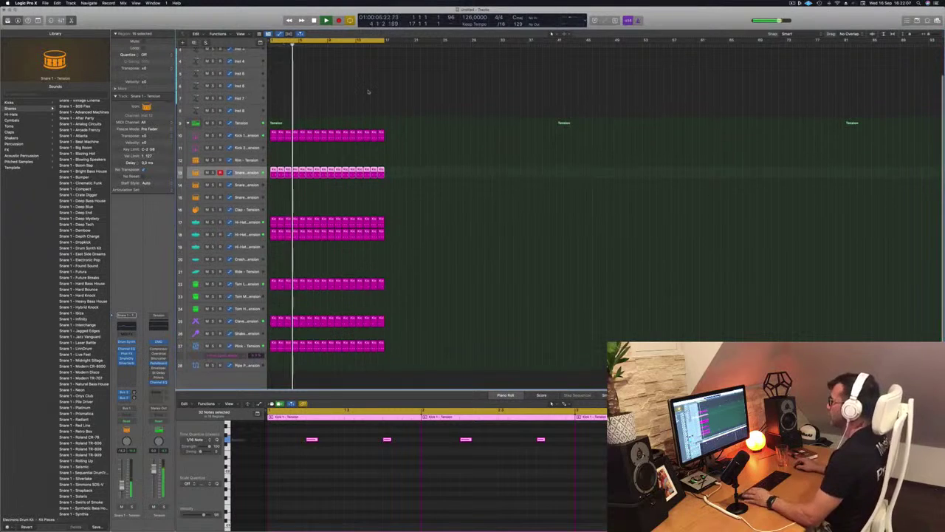
click(238, 55)
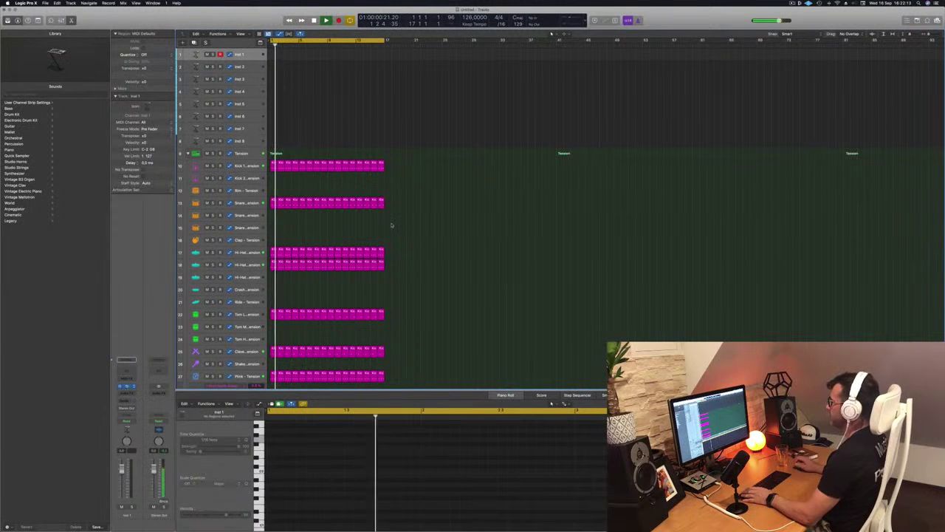
drag(489, 81, 602, 80)
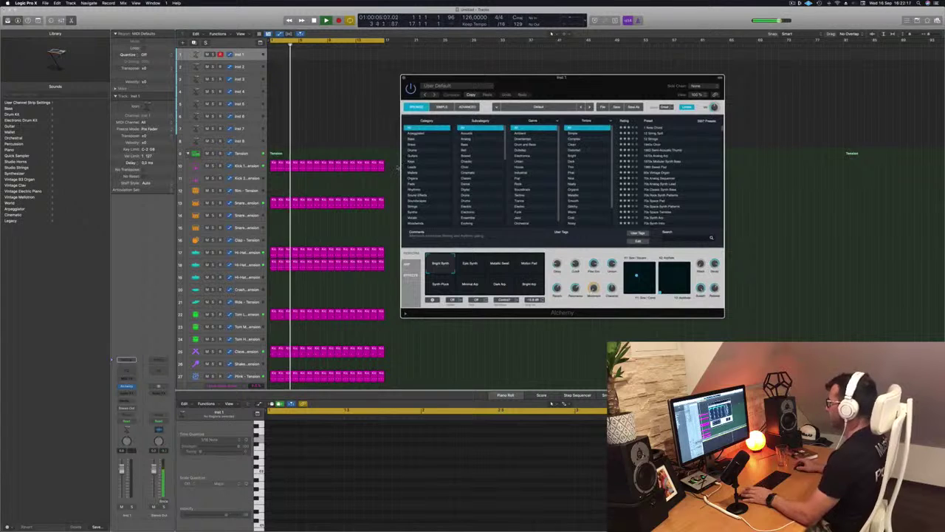
click(415, 139)
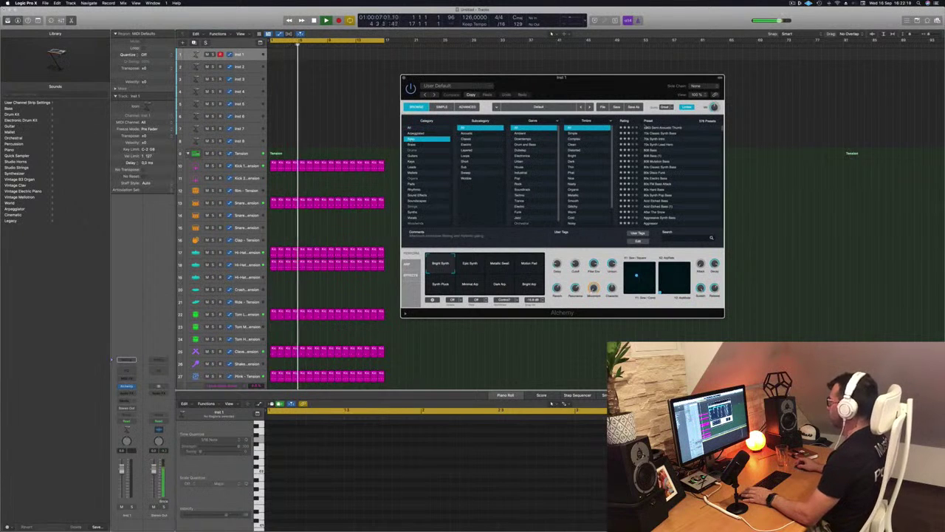
click(650, 128)
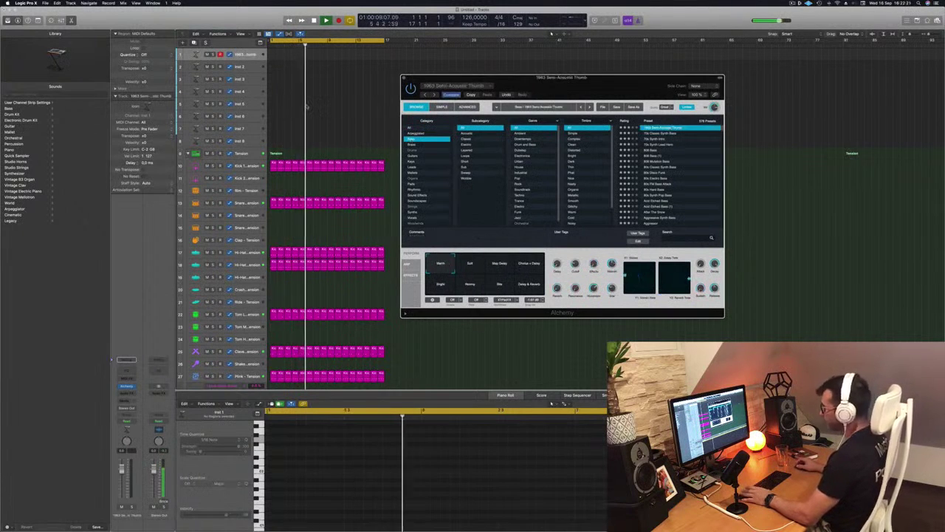
Step: Open Musical Typing, lower its octave range and audition low bass notes over the looping beat
key(super+k)
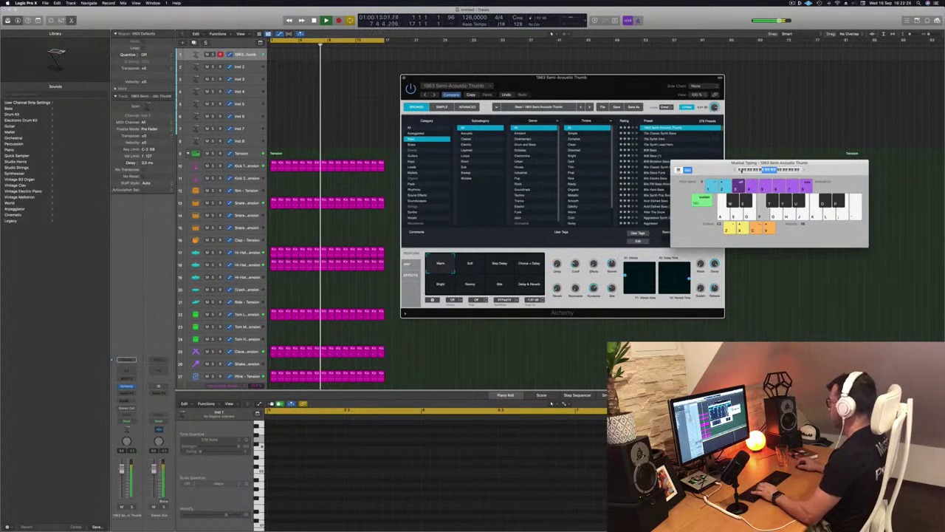
click(735, 171)
key(f)
key(g)
key(a)
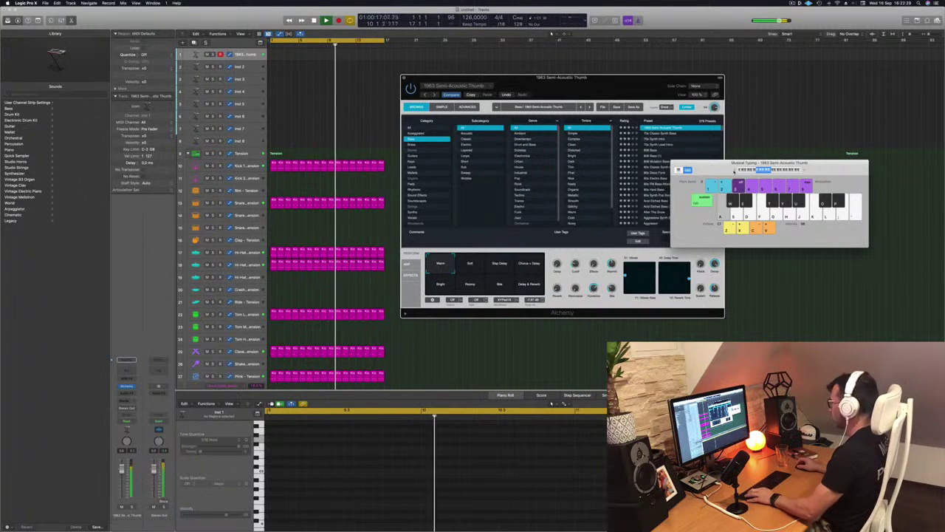
key(a)
key(a)
key(a)
key(a)
key(a)
key(s)
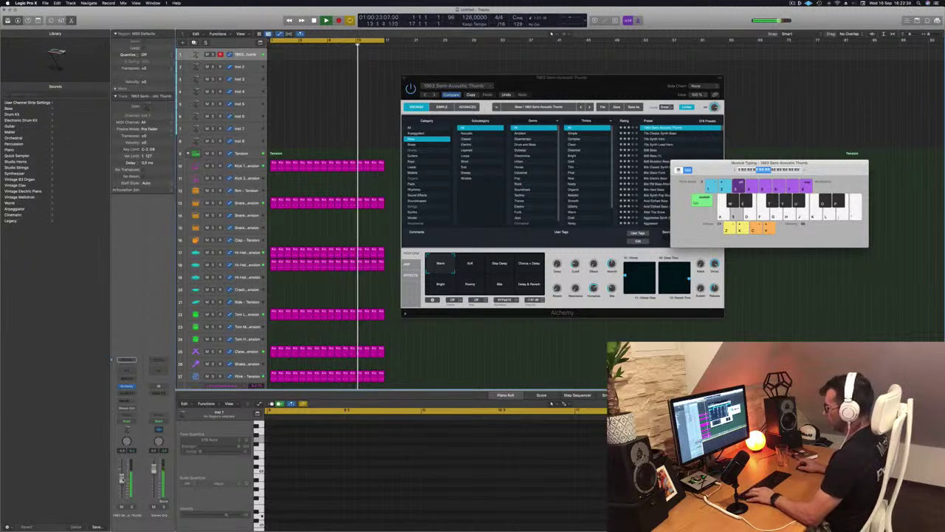
Step: Audition a bass phrase on the higher notes of the Musical Typing keyboard over the beat
key(k)
key(l)
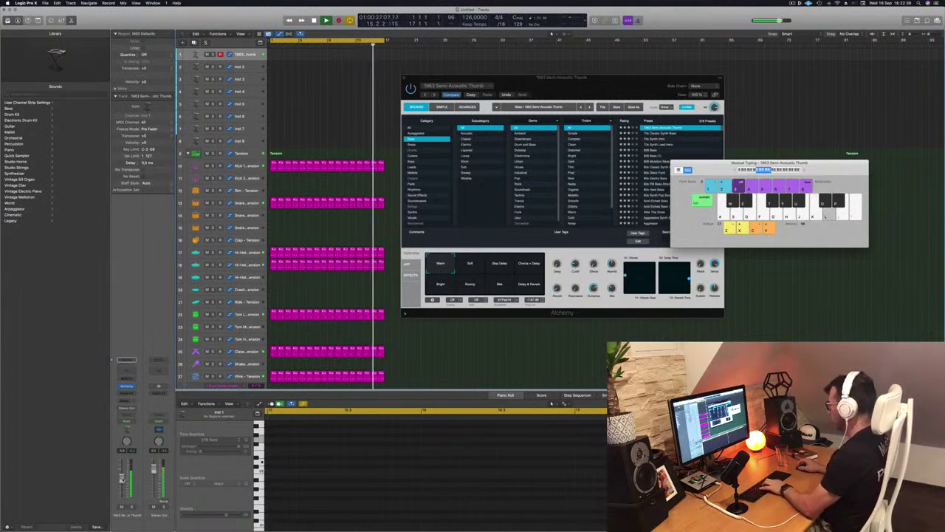
key(semicolon)
key(l)
key(k)
key(k)
key(l)
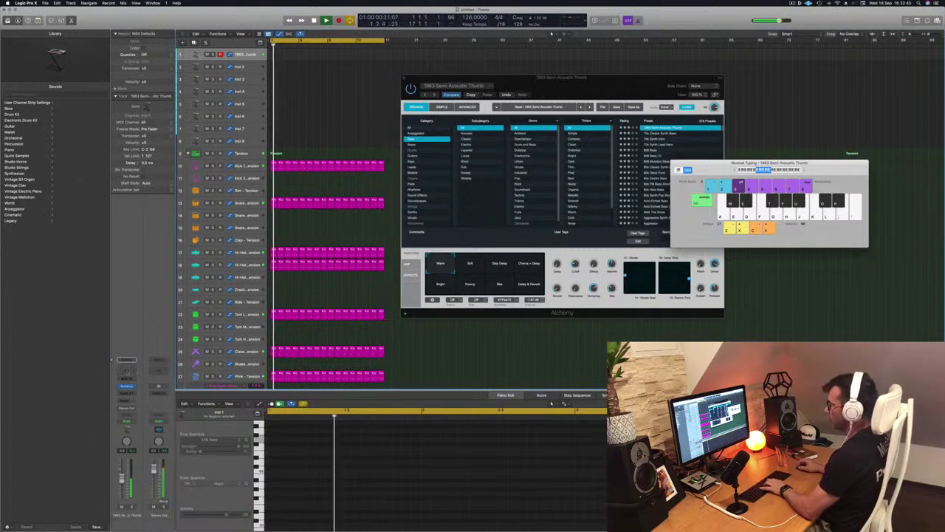
Step: Insert a Compressor in the bass channel's first audio effect slot and play a test note through it
click(127, 372)
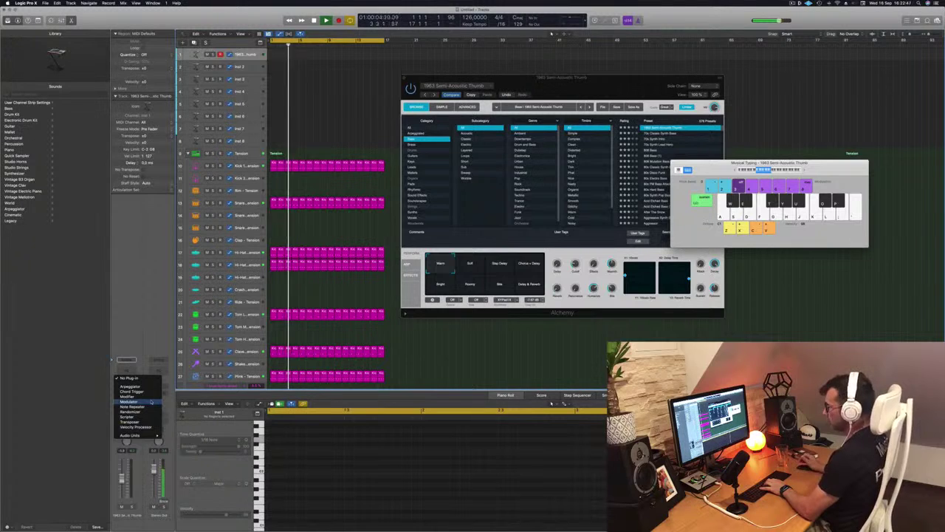
click(148, 401)
click(126, 394)
mouse_move(137, 421)
click(176, 421)
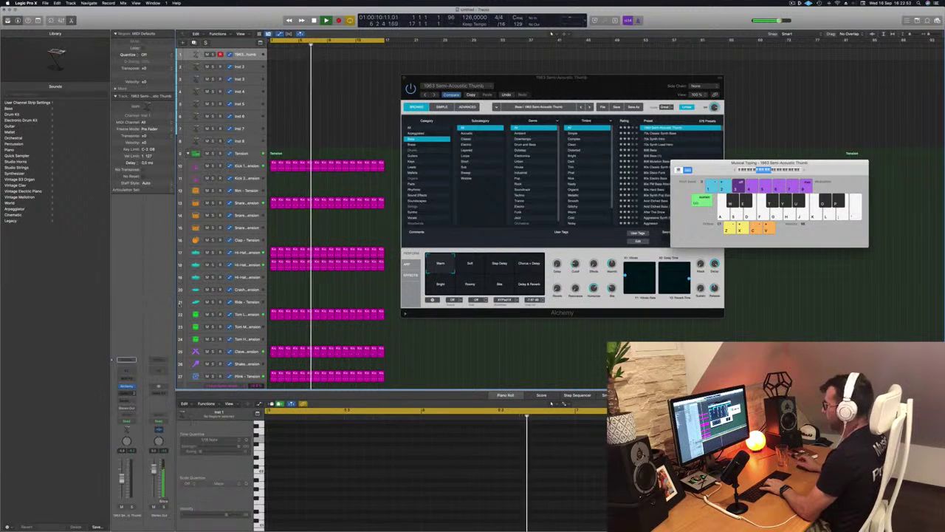
key(k)
key(k)
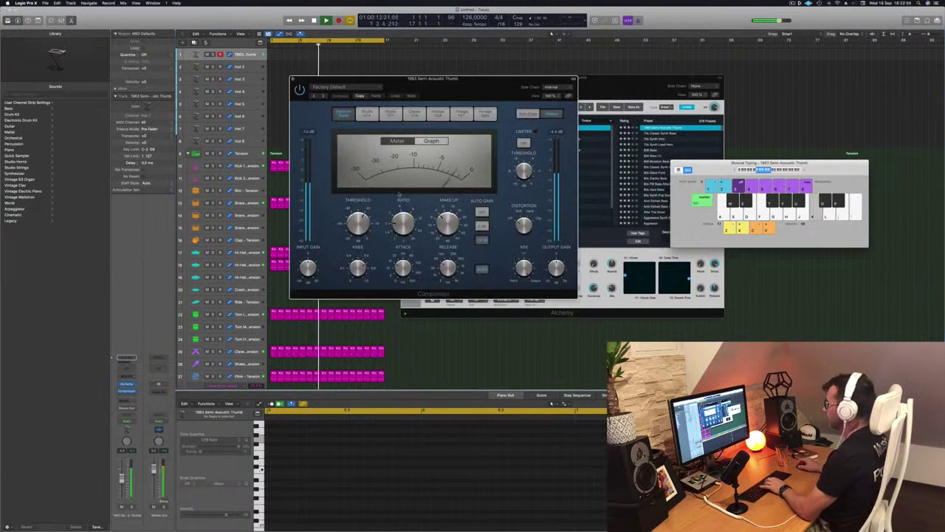
Step: Raise the bass Compressor's ratio and set its threshold to -23.0 dB while repeating one test note
drag(399, 223, 400, 218)
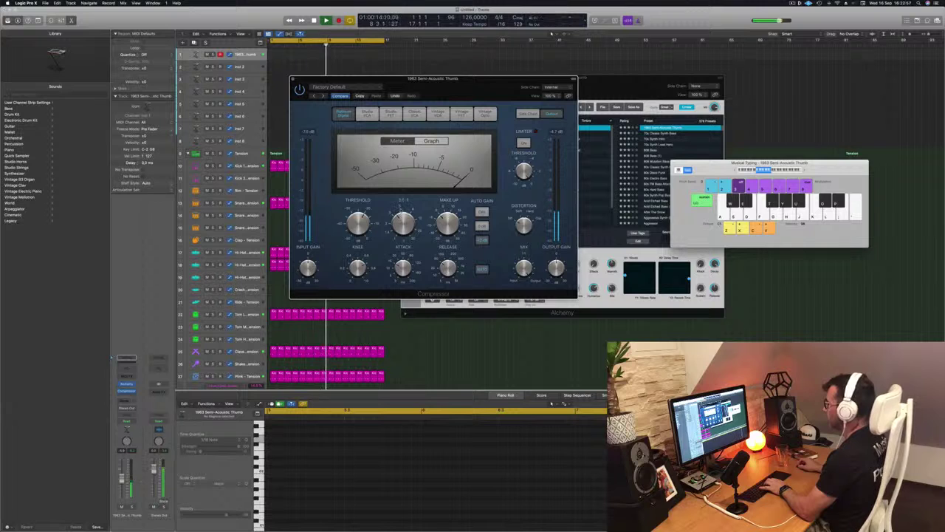
key(k)
key(k)
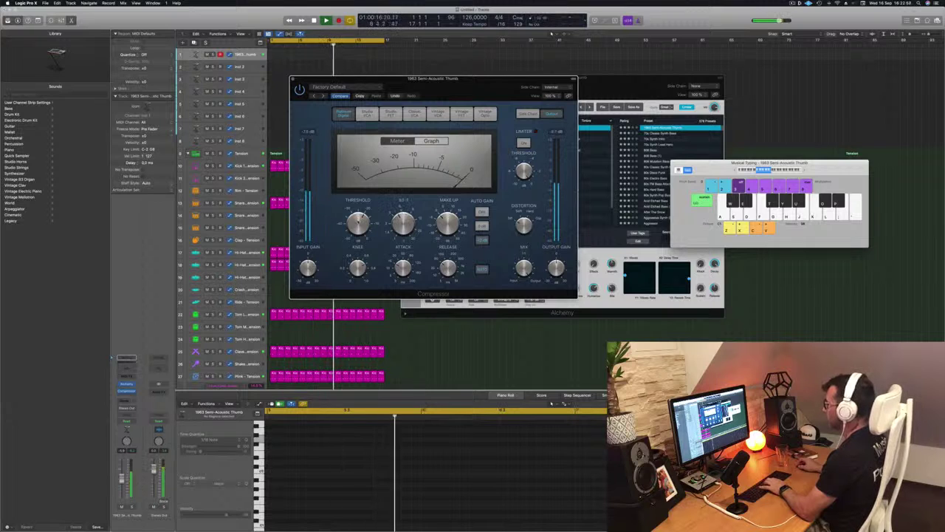
drag(359, 222, 359, 223)
key(k)
key(k)
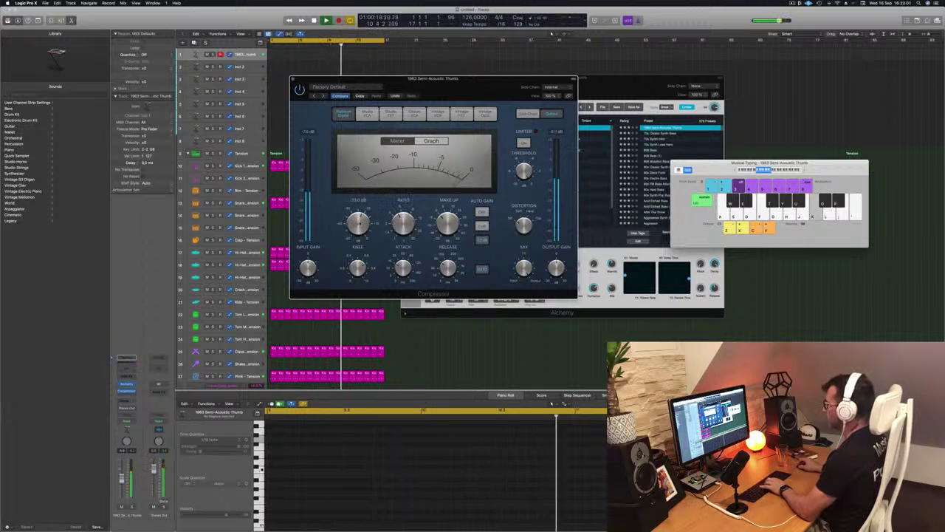
key(k)
key(k)
key(k)
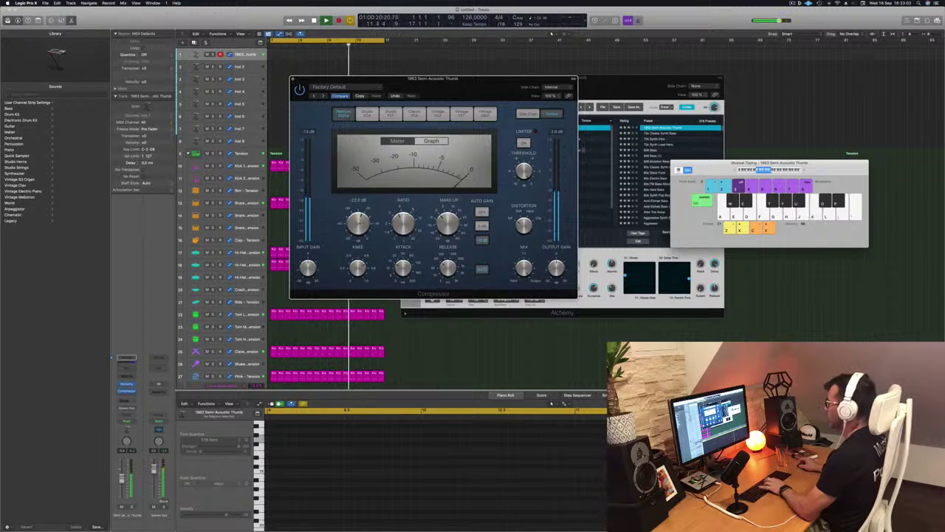
key(k)
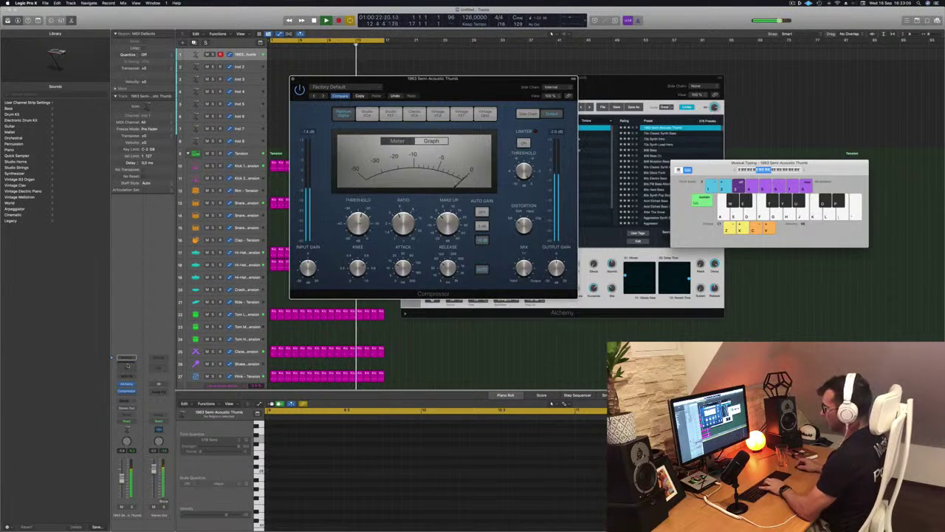
Step: Add a Channel EQ to the bass channel and bring a steep high-cut filter down to about 200 Hz
click(127, 367)
click(746, 195)
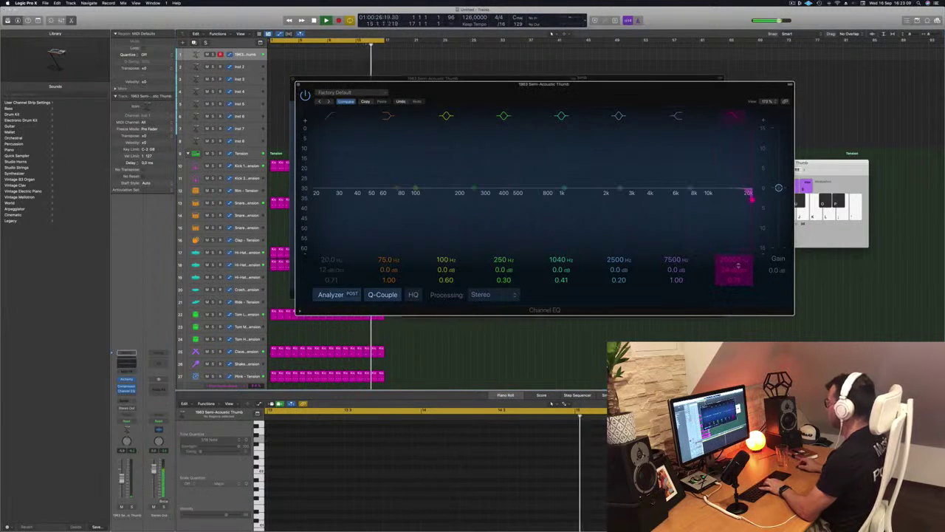
drag(748, 194, 550, 198)
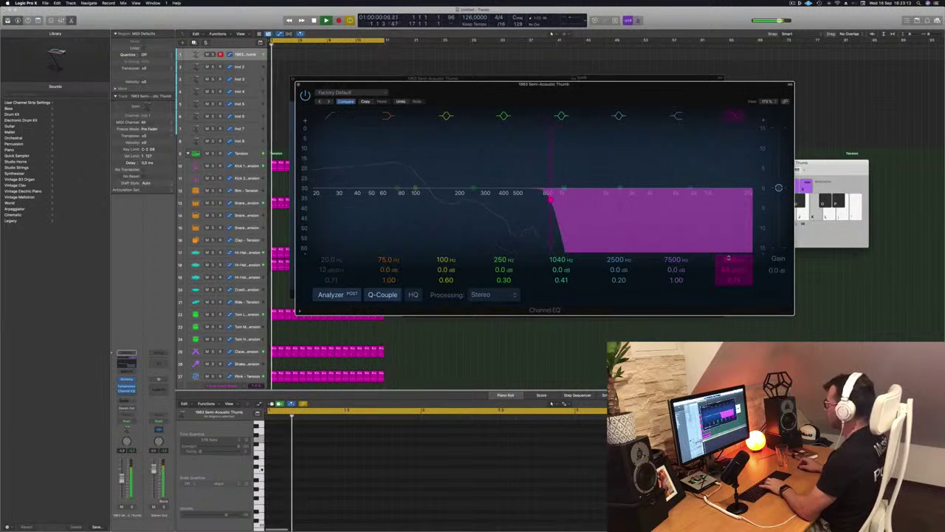
drag(549, 198, 457, 198)
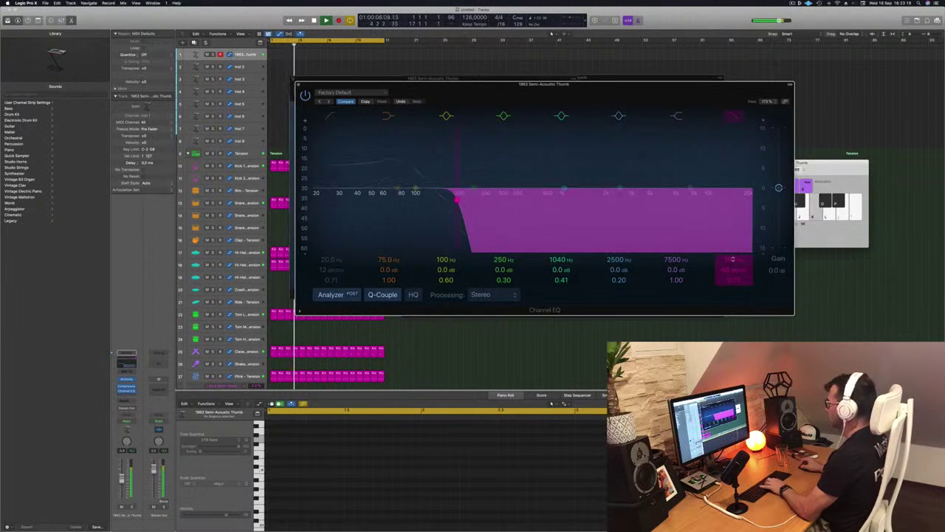
Step: Bring the Alchemy window in front of the EQ and select the Soft performance snapshot for the bass
drag(599, 91, 641, 188)
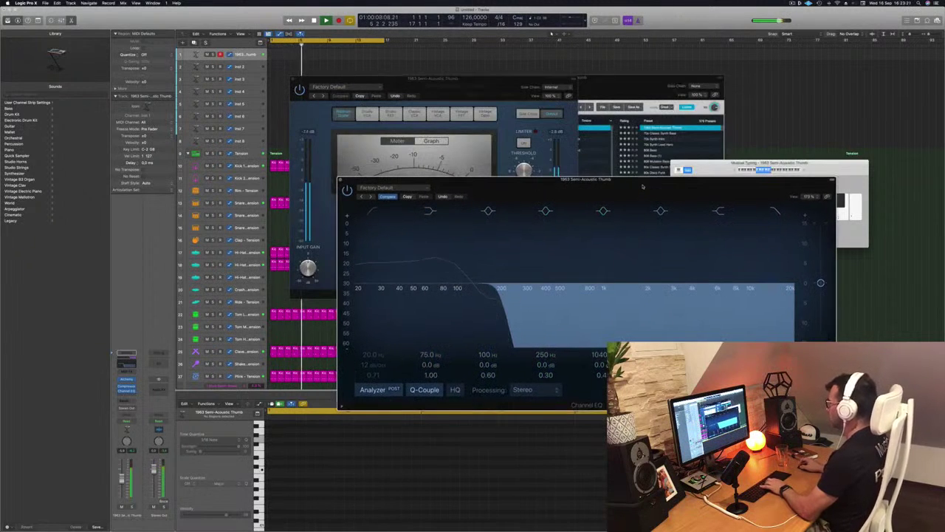
click(645, 87)
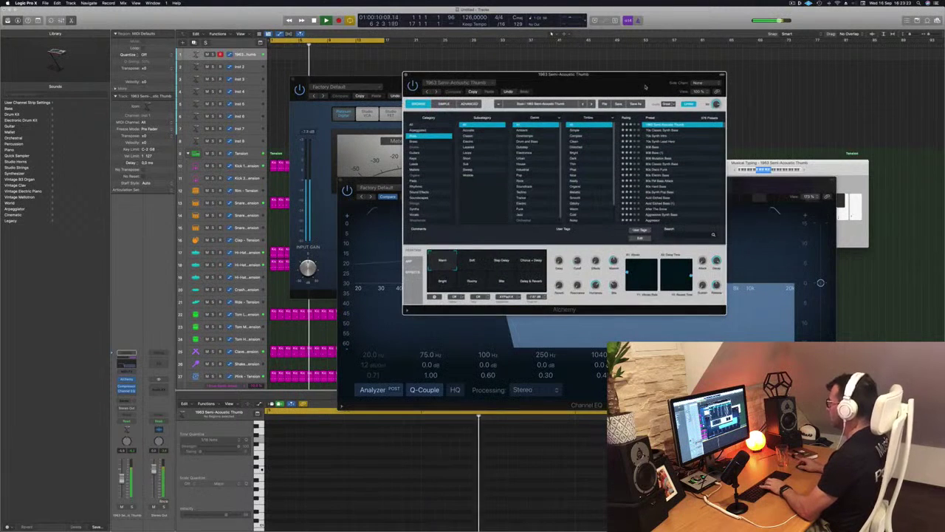
drag(645, 87, 639, 88)
click(471, 260)
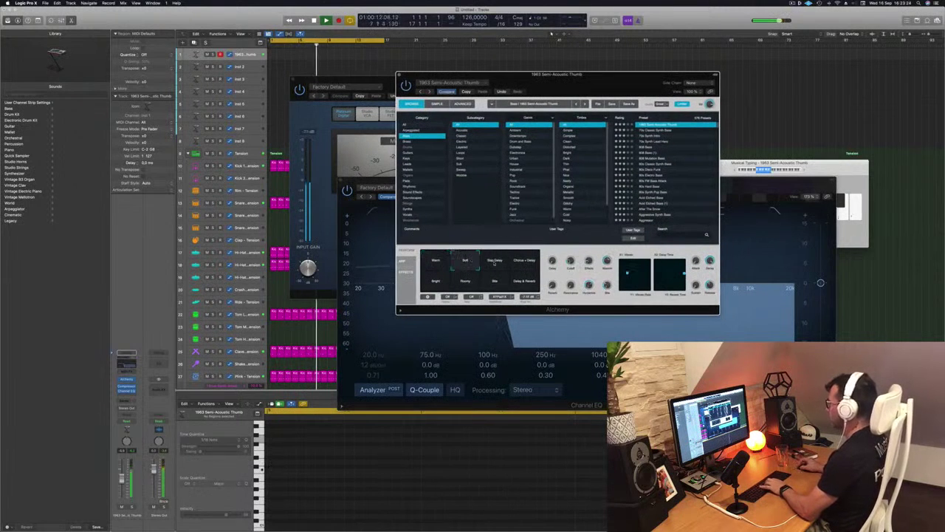
Step: Audition the Step Delay, Chorus + Delay, Bright, Roomy, Bite and Delay & Reverb snapshots of the 1963 Semi-Acoustic Thumb preset
click(495, 263)
click(526, 262)
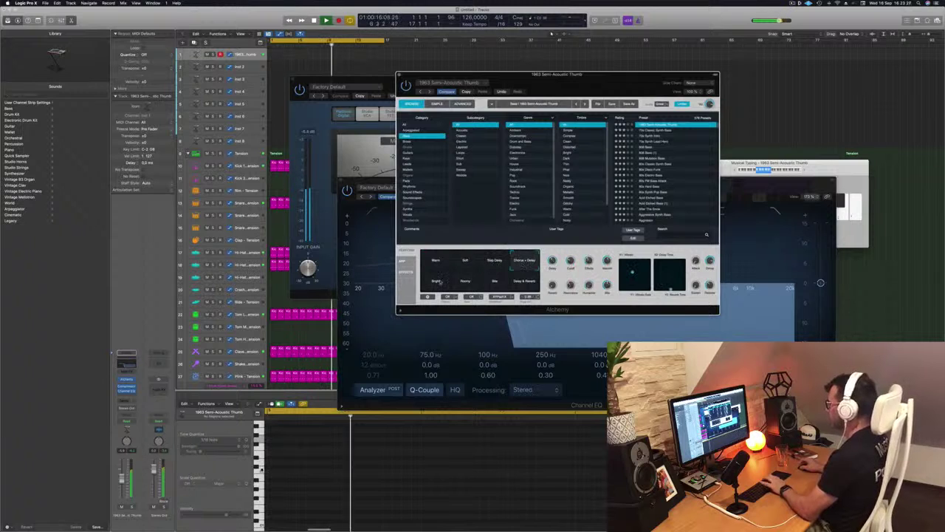
click(437, 282)
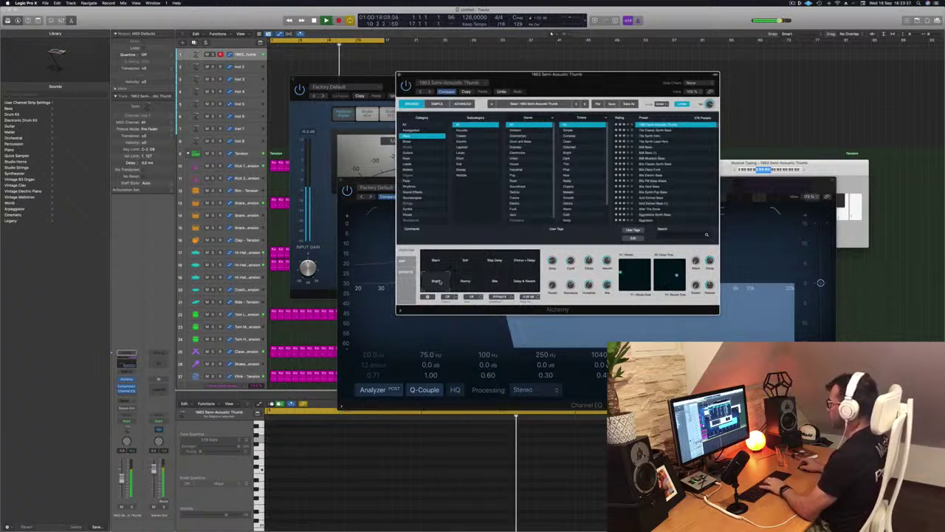
click(466, 282)
click(496, 283)
click(523, 285)
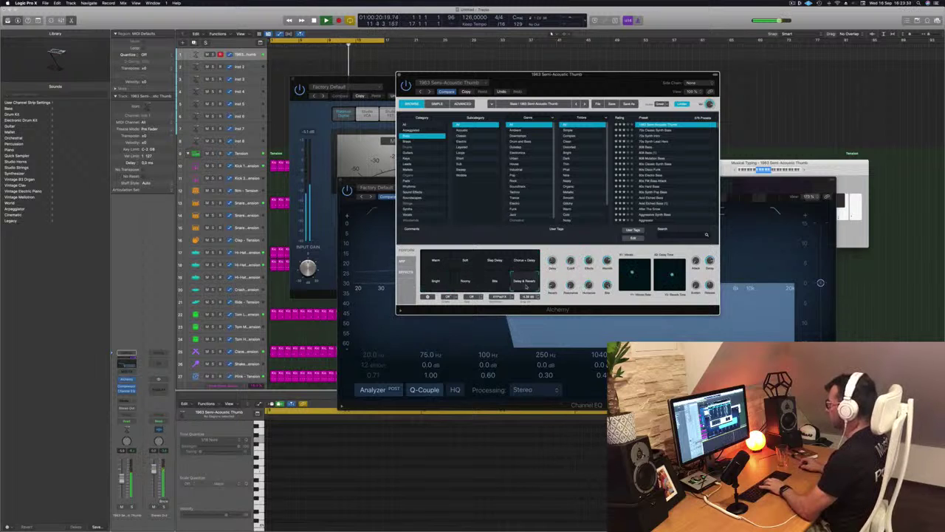
Step: Load the 70s Classic Synth Bass preset in Alchemy and record a short bass part with it
click(656, 130)
drag(622, 87, 759, 91)
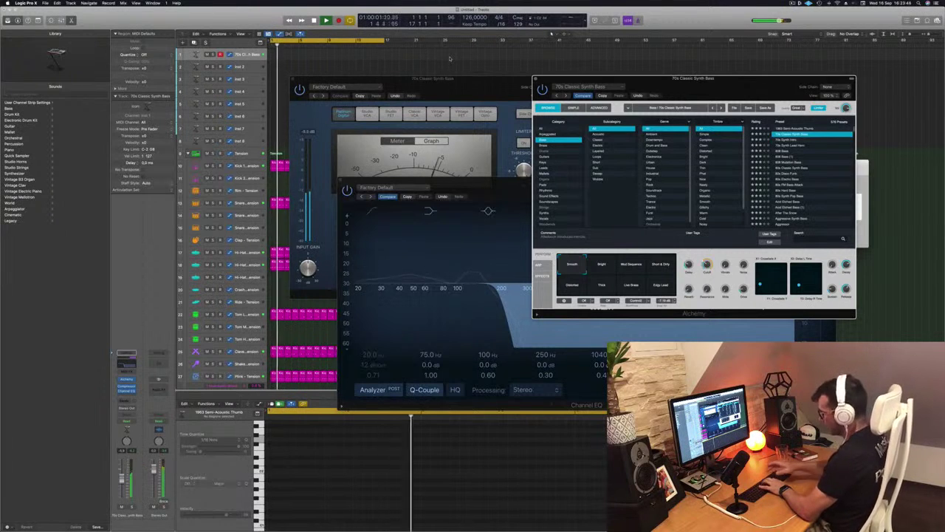
key(r)
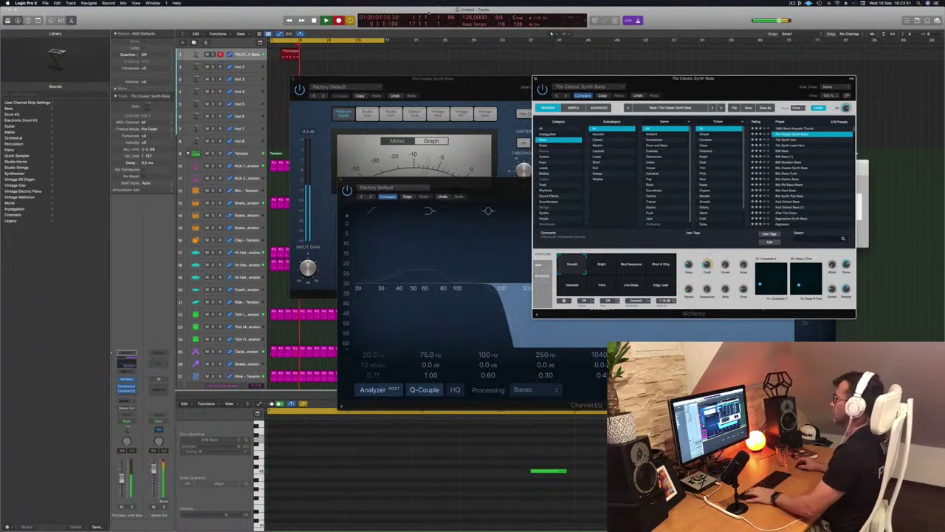
key(space)
Step: Extend the recorded bass region's start back to bar 1 and reduce its part to three repositioned notes
drag(281, 54, 273, 54)
key(super+Left)
key(super+Left)
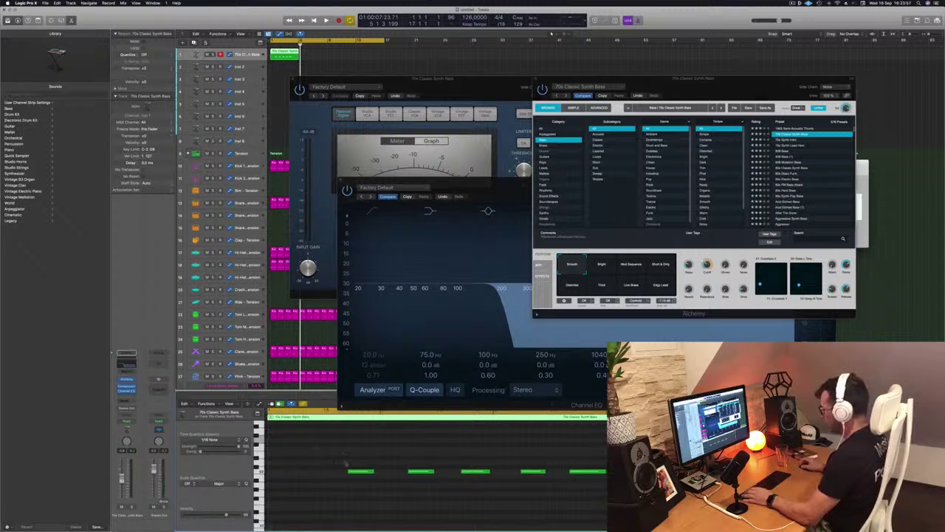
drag(361, 472, 365, 471)
key(super+Left)
scroll(407, 452, up, 2)
scroll(407, 452, down, 1)
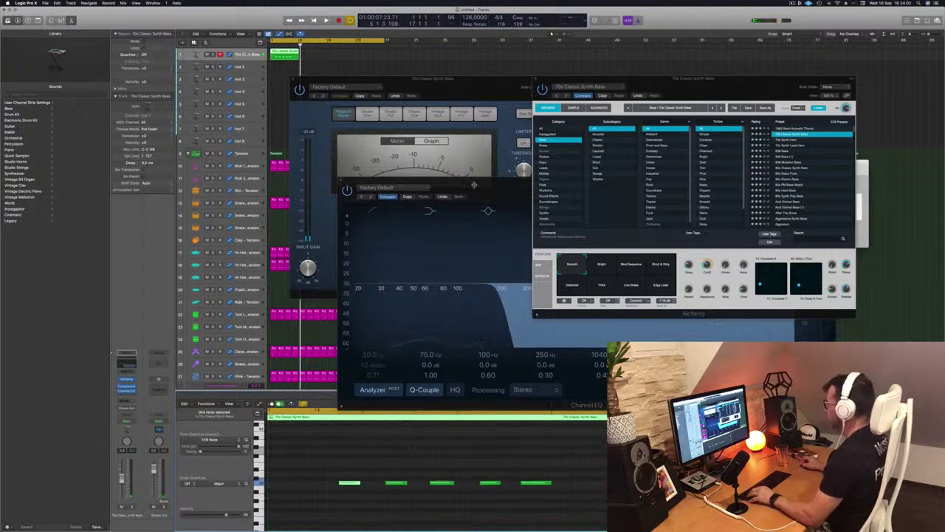
drag(474, 185, 525, 122)
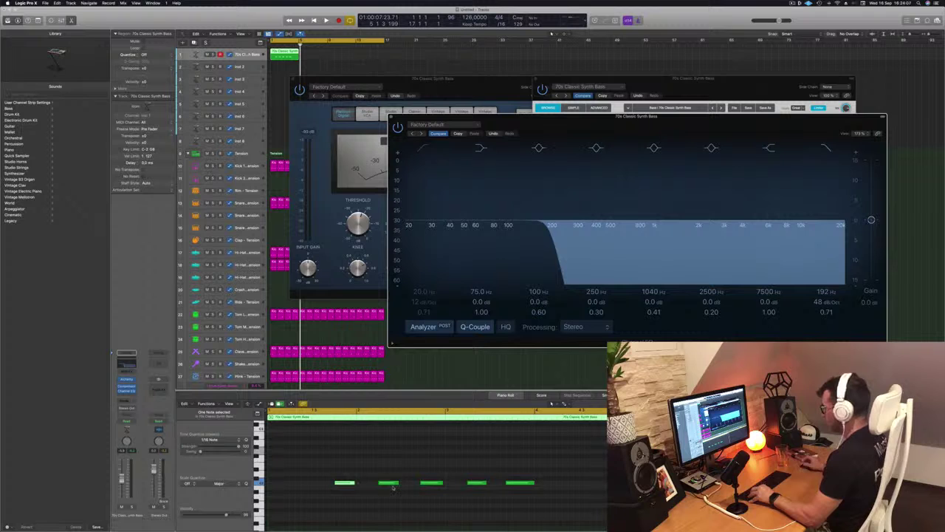
drag(431, 484, 434, 485)
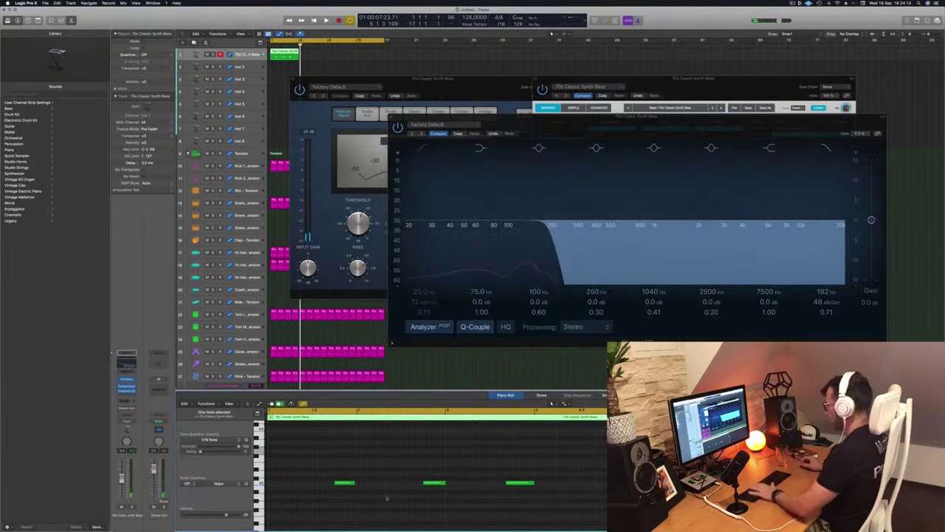
Step: Play back the bass riff, shift its third note slightly later and lengthen all three notes a little
key(space)
drag(343, 484, 348, 488)
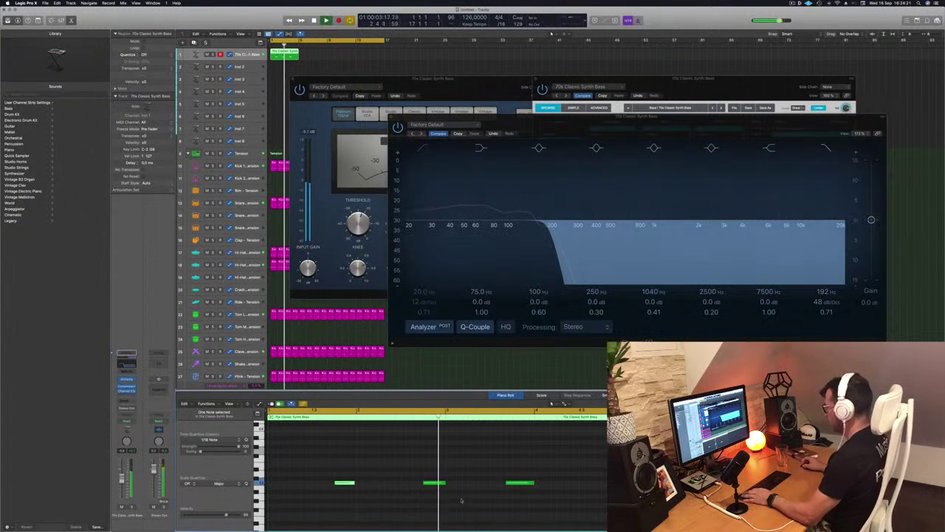
click(520, 483)
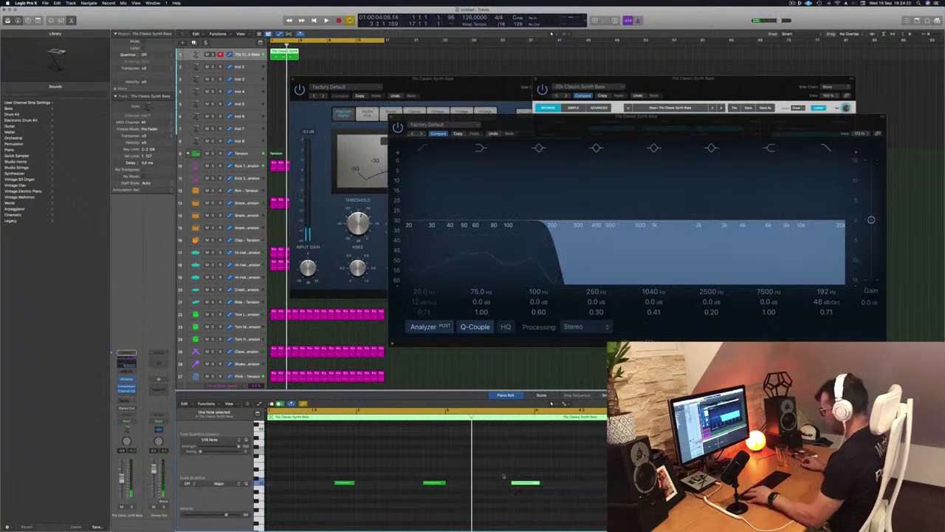
key(space)
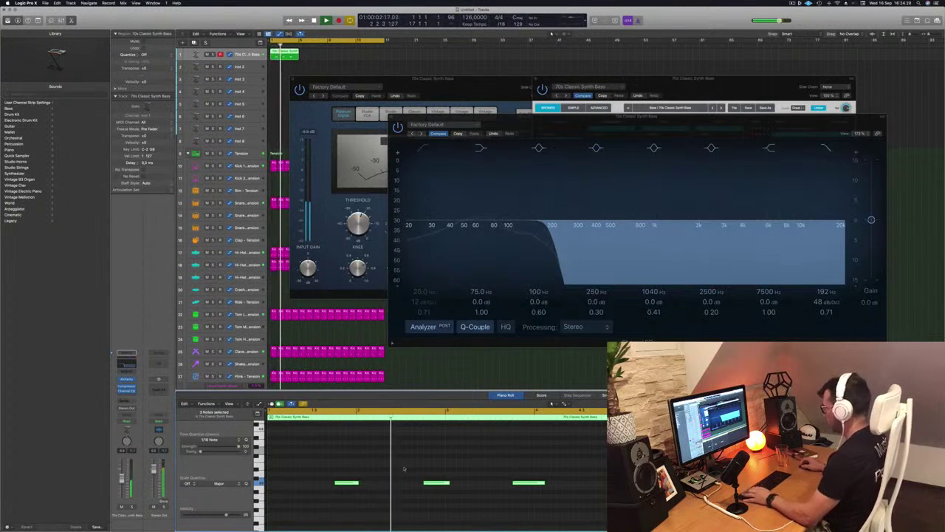
Step: Lengthen the last bass note and copy the four-bar bass region end to end up to bar 17
key(super+Left)
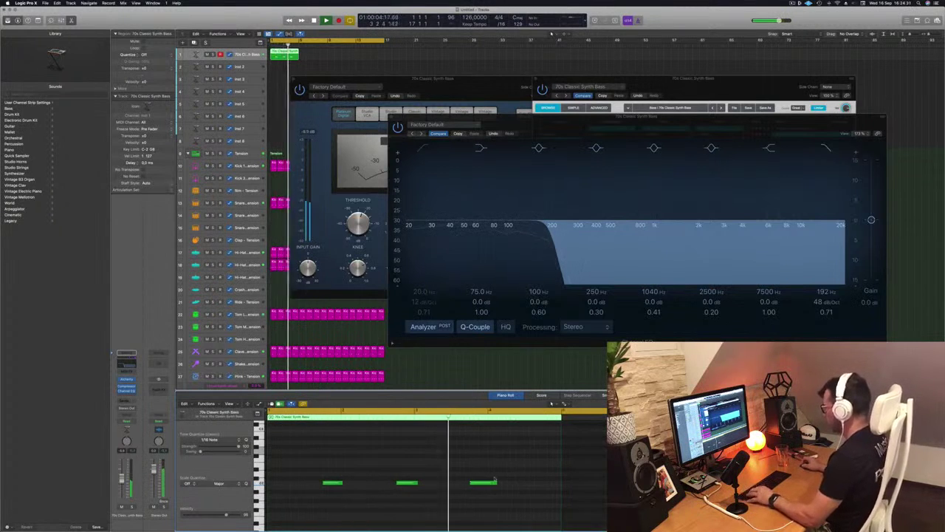
drag(497, 483, 504, 483)
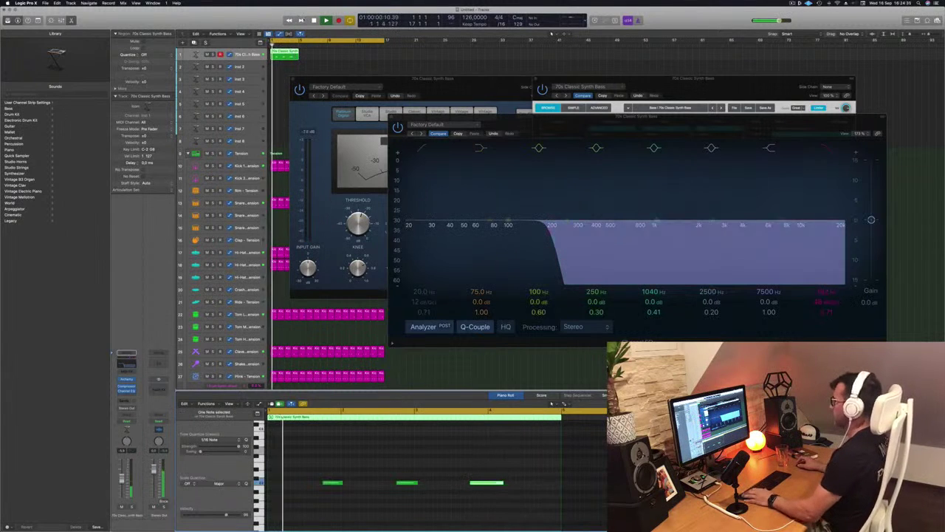
drag(285, 55, 351, 58)
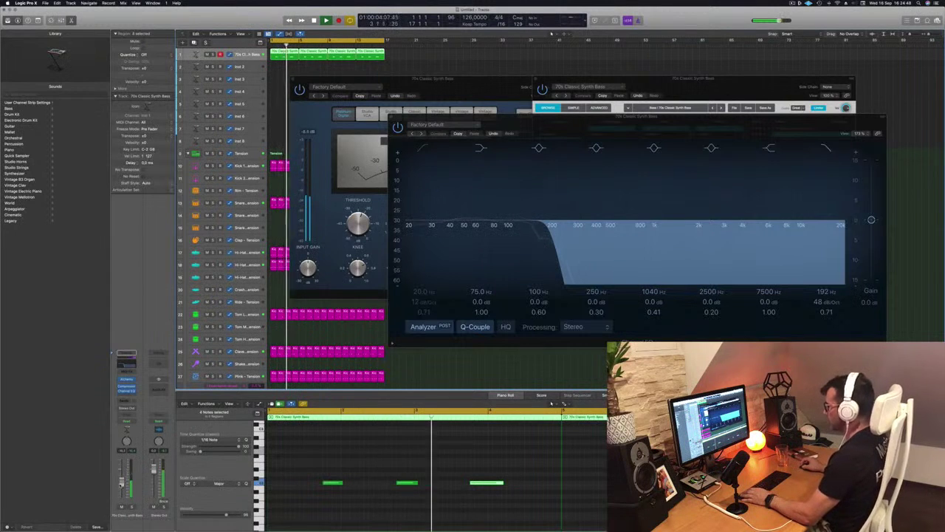
Step: Bring up the bass Alchemy window, audition snapshots including Bright, Mod Sequence and Distorted, and select Edgy Lead
click(127, 380)
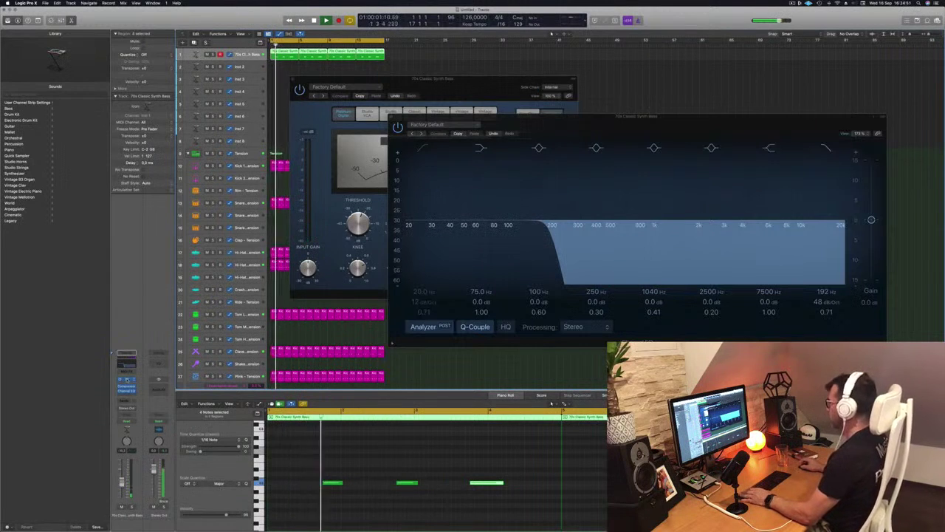
click(127, 379)
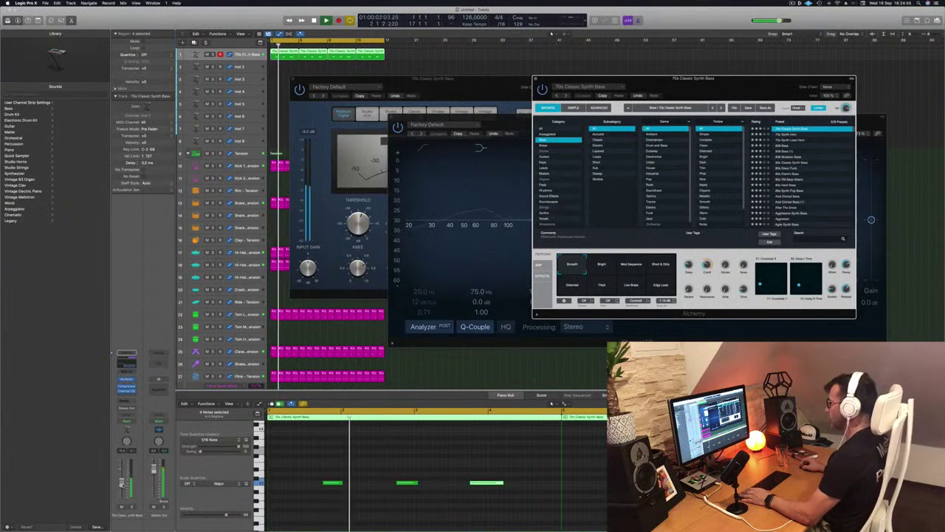
click(601, 267)
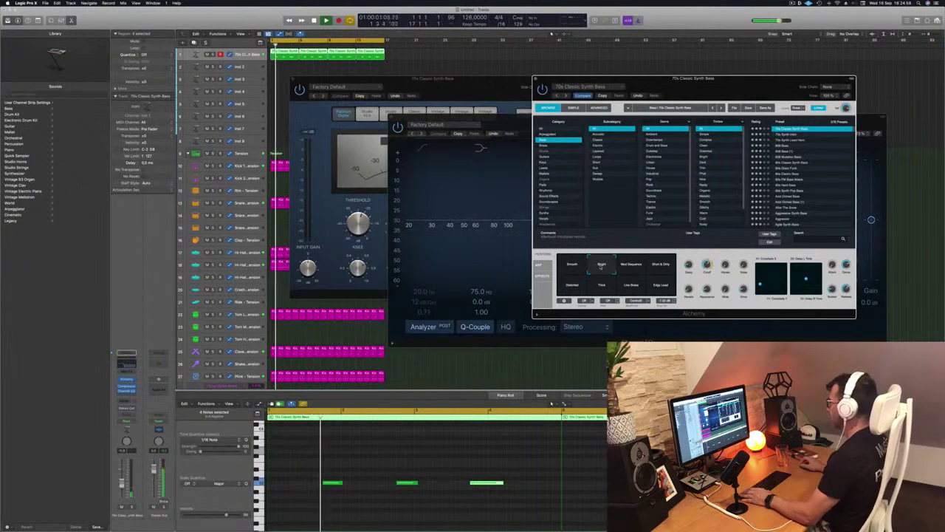
click(631, 266)
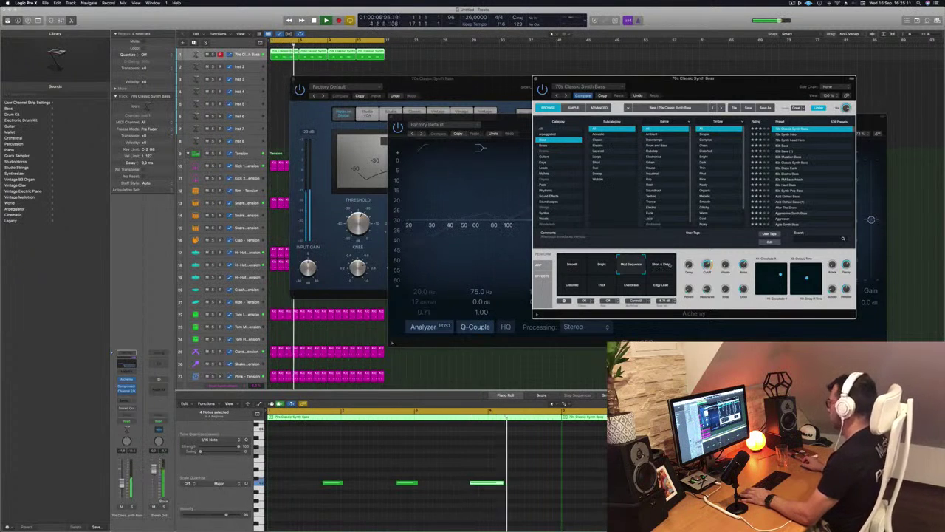
click(575, 285)
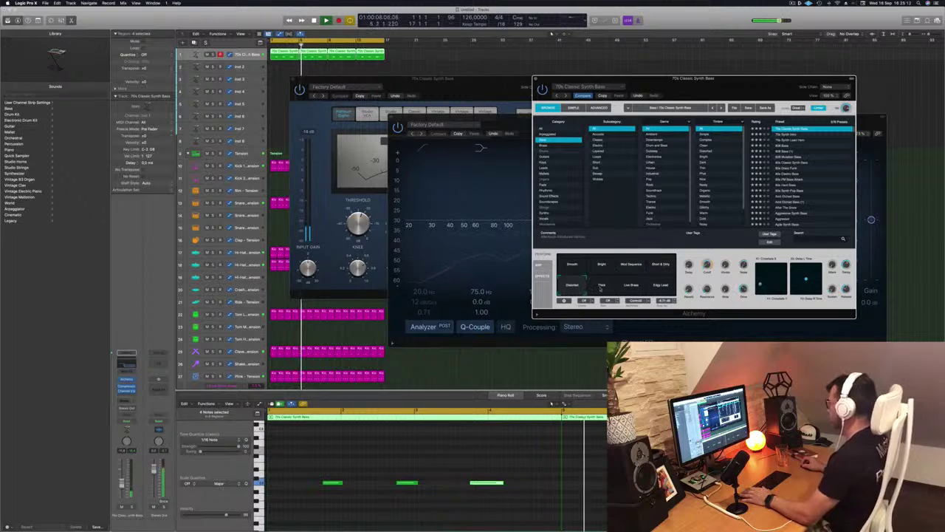
click(628, 287)
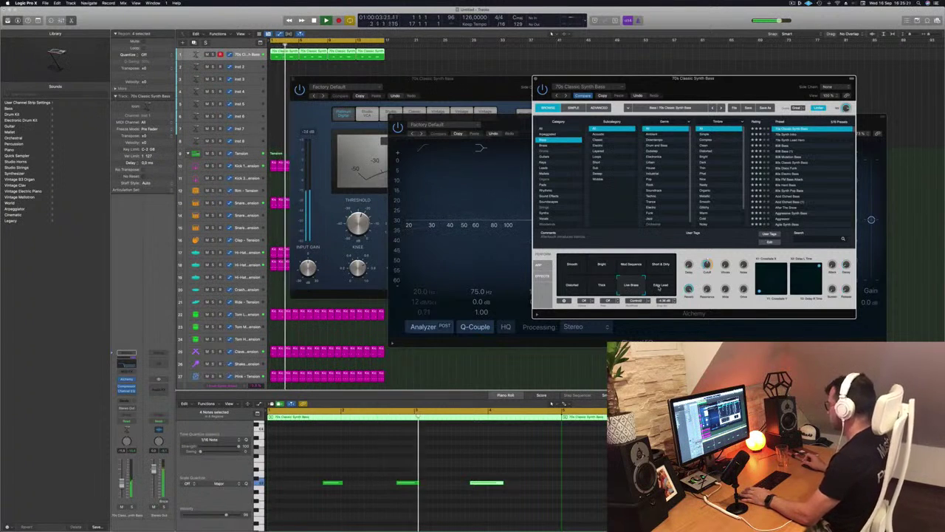
click(660, 287)
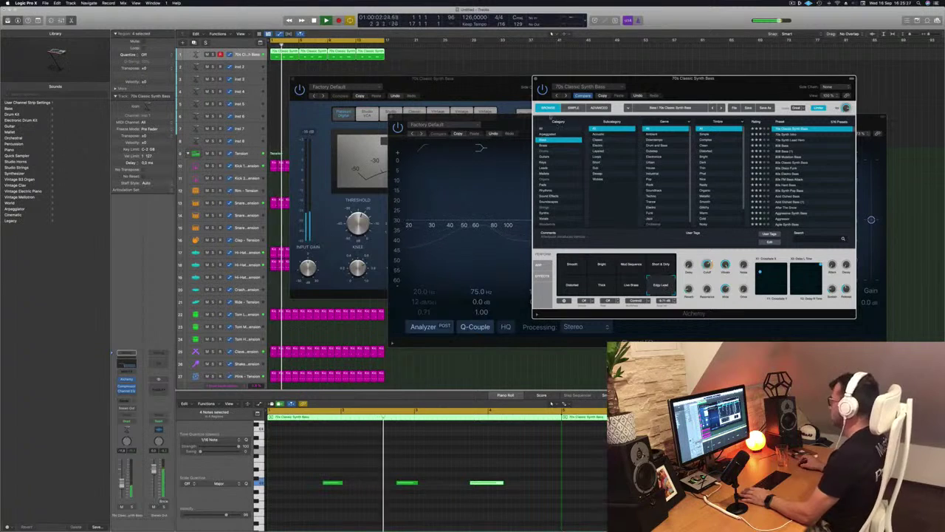
Step: Lower the bass channel's volume slightly and close the Alchemy, Channel EQ and Compressor windows
click(536, 79)
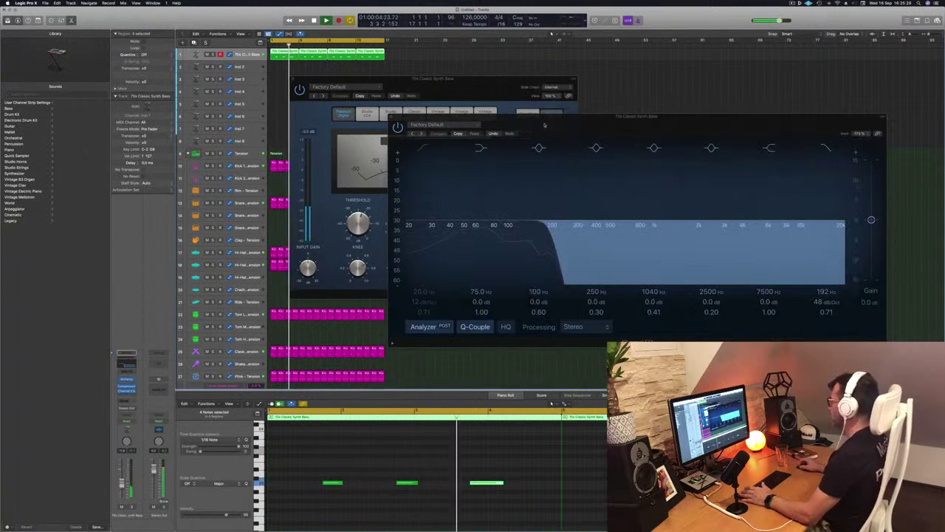
drag(544, 122, 524, 114)
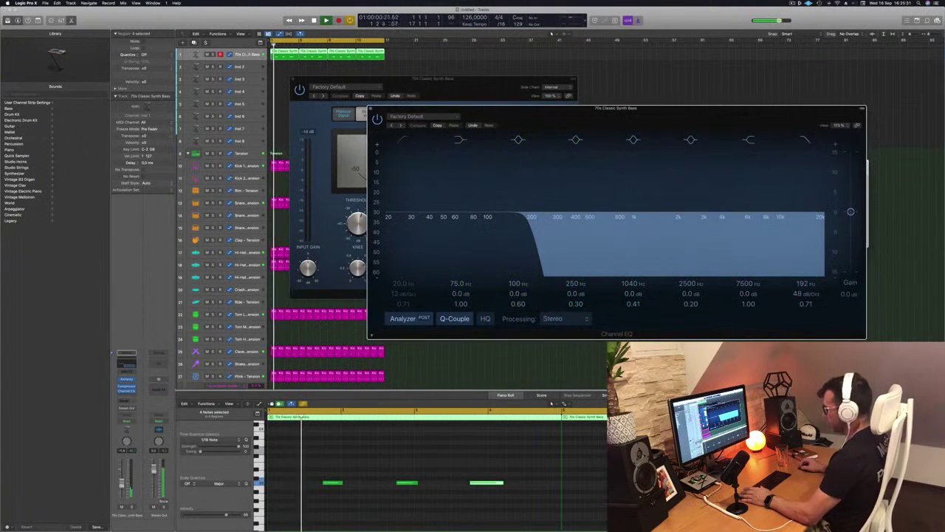
click(122, 485)
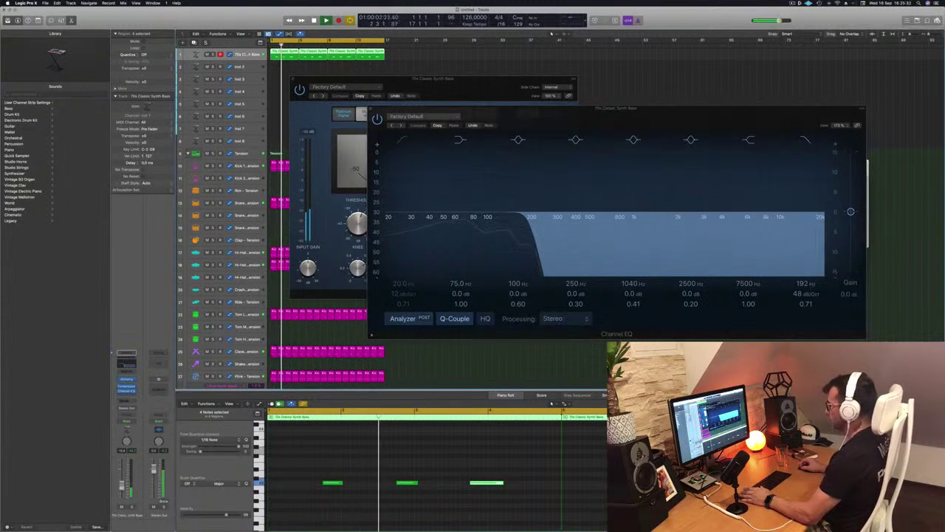
click(371, 109)
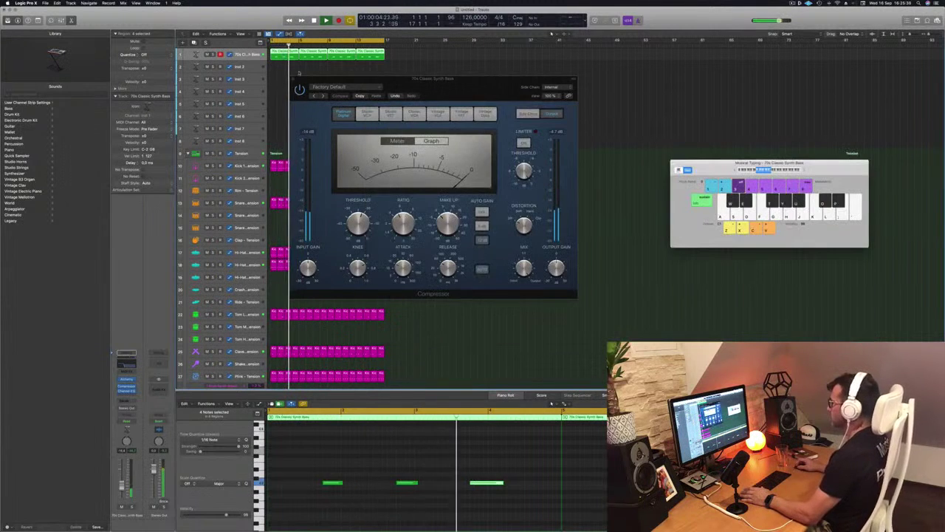
click(292, 79)
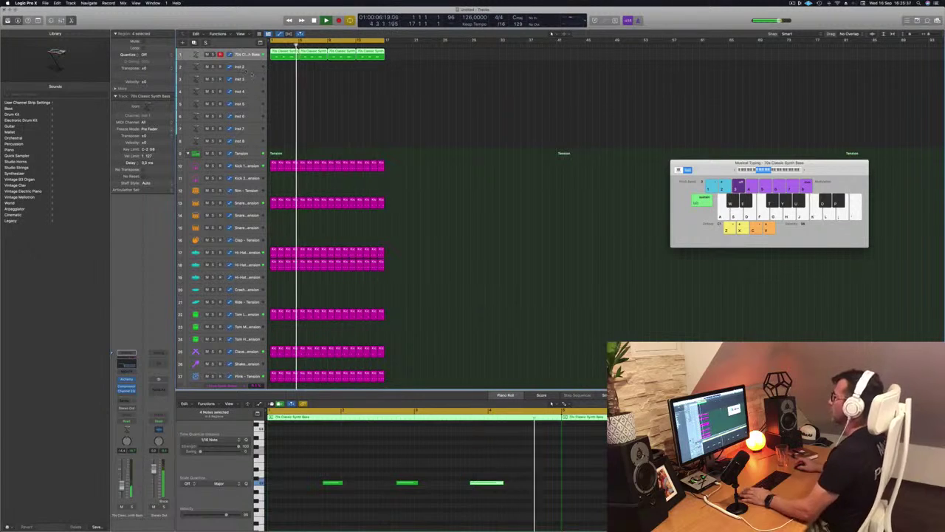
Step: Select the Inst 2 track, increase its height and copy the first bass region onto it
key(Down)
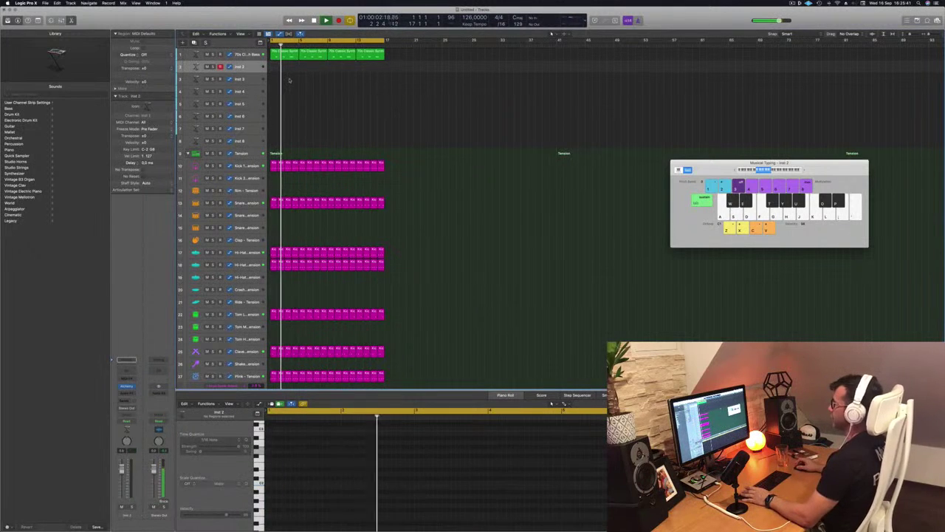
drag(249, 72, 250, 92)
key(space)
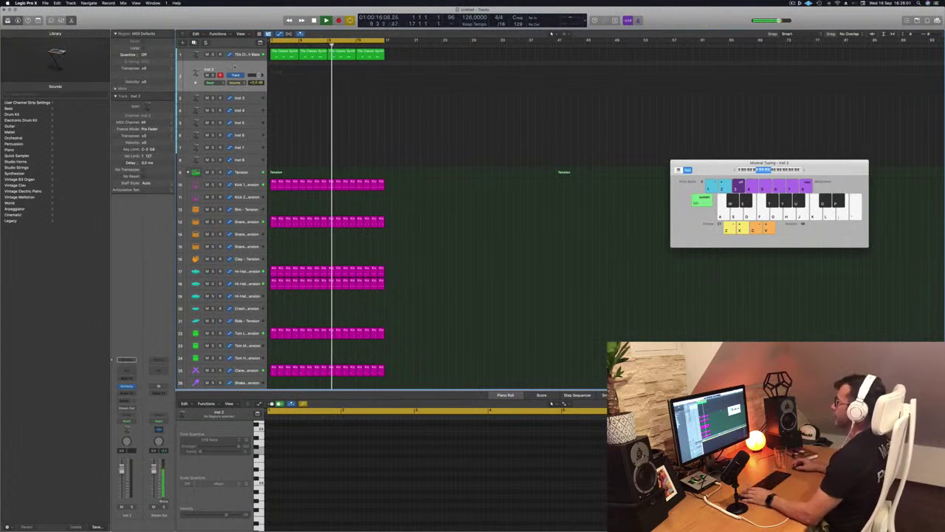
key(Return)
drag(280, 54, 281, 74)
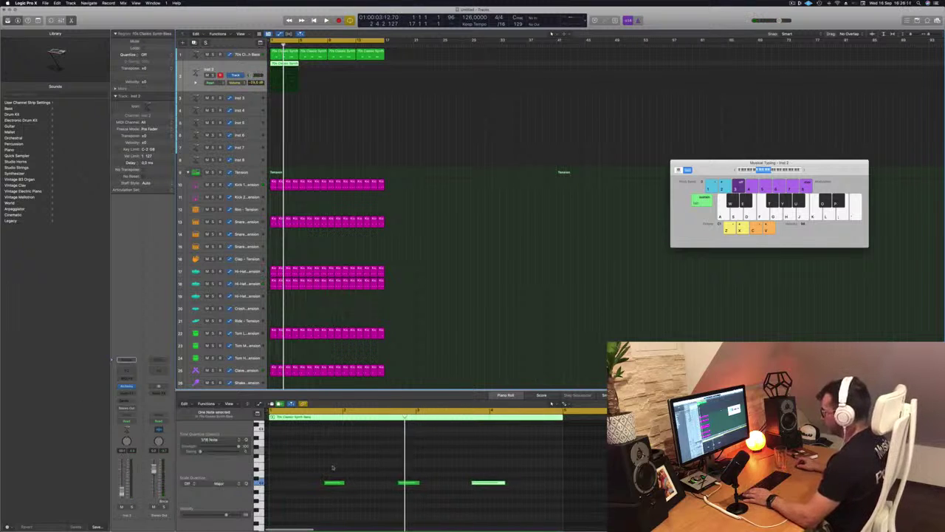
Step: Replace the first long note in the Inst 2 region with three short notes in bar 1 and adjust their spacing
drag(331, 482, 302, 487)
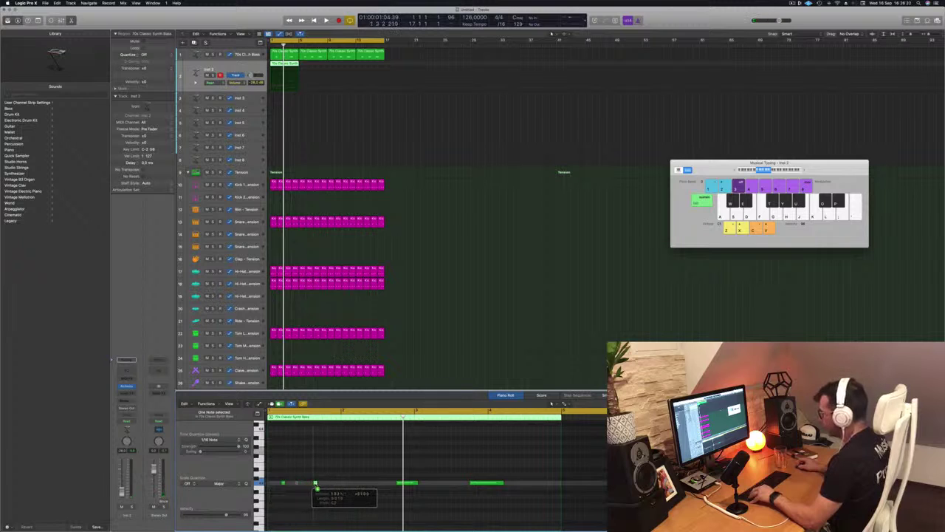
drag(321, 487, 321, 487)
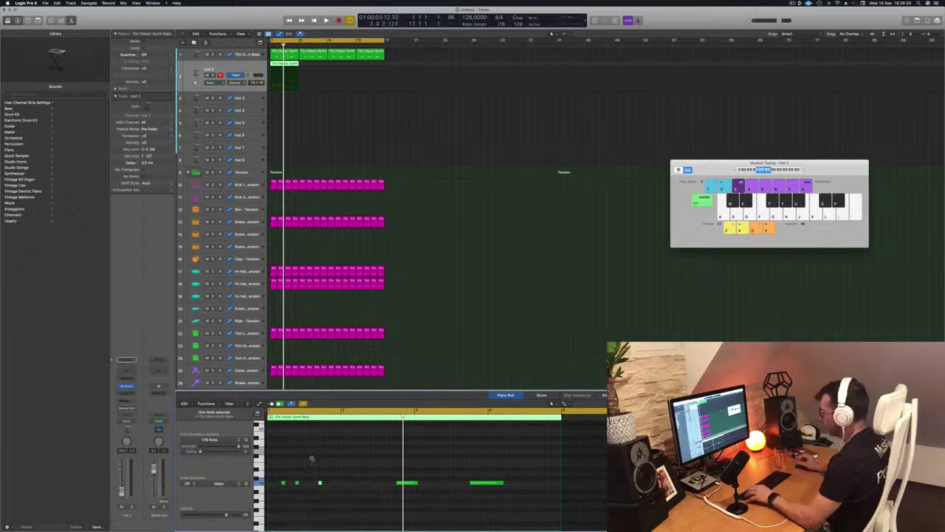
key(space)
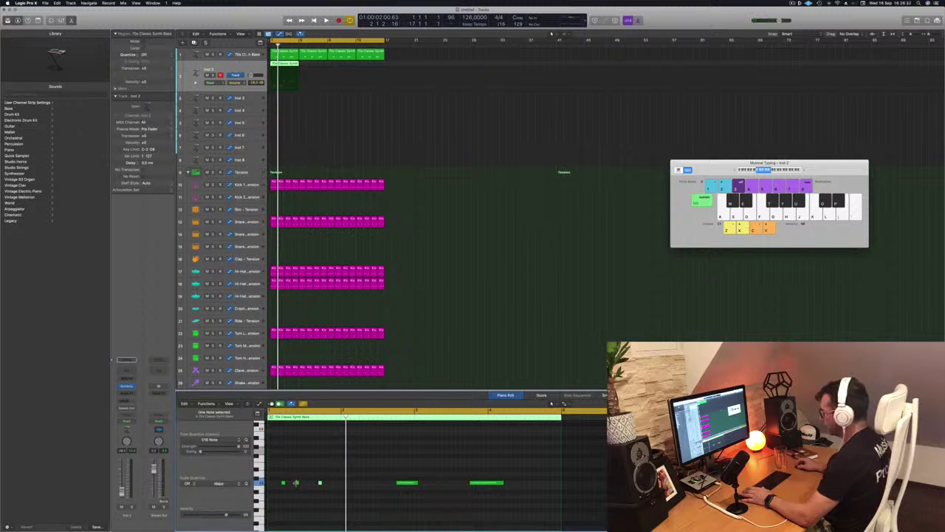
drag(297, 484, 301, 484)
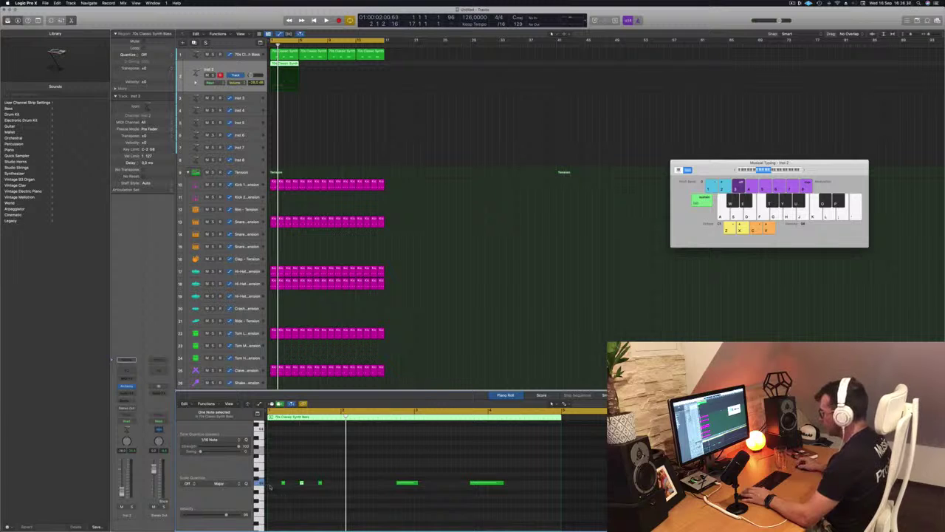
drag(283, 484, 276, 488)
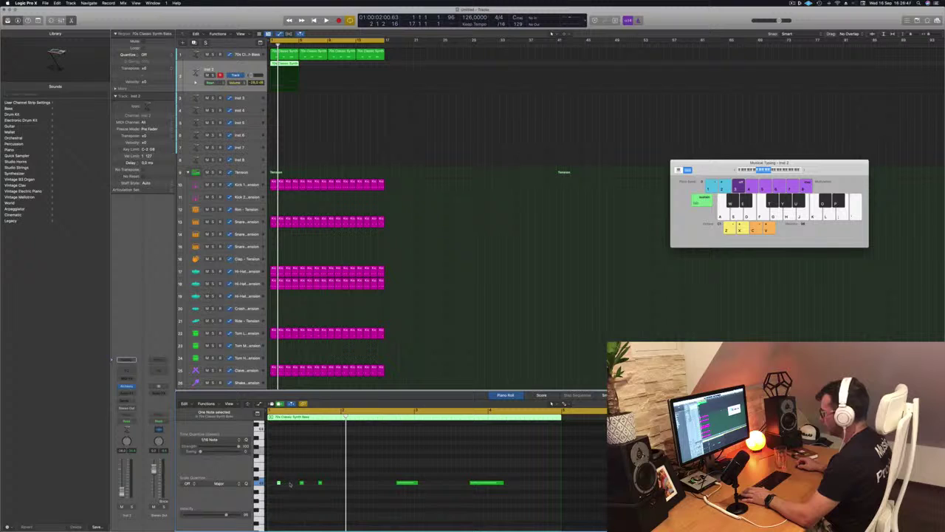
Step: Move the second and third short notes in bar 1 closer together at equal spacing and play them back
drag(301, 484, 294, 484)
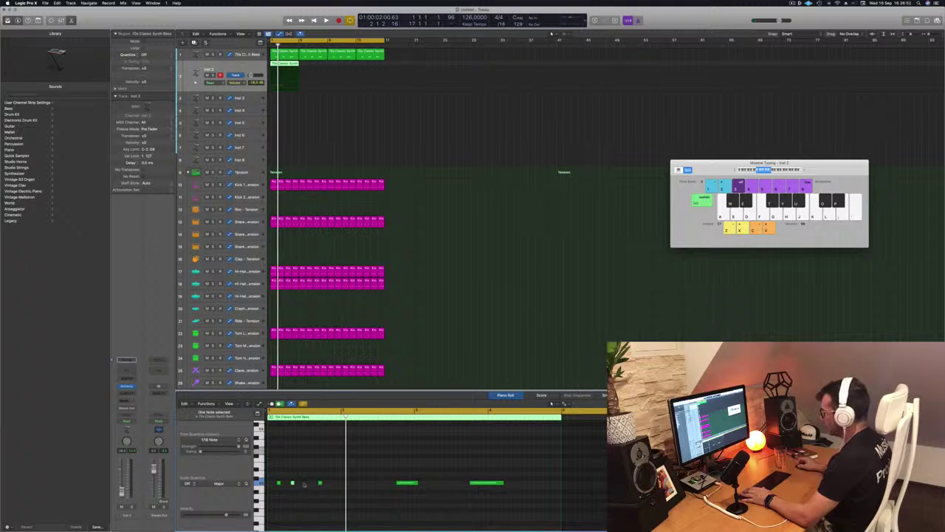
drag(320, 484, 306, 485)
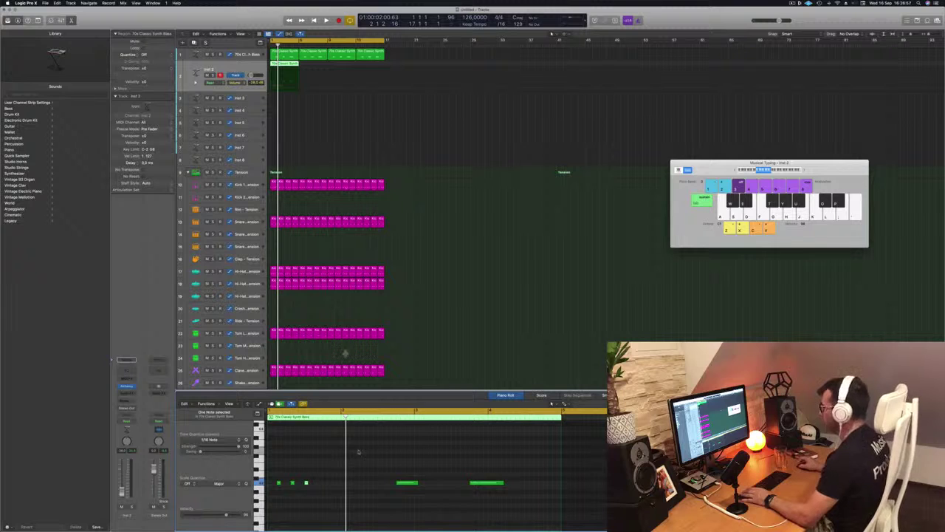
key(space)
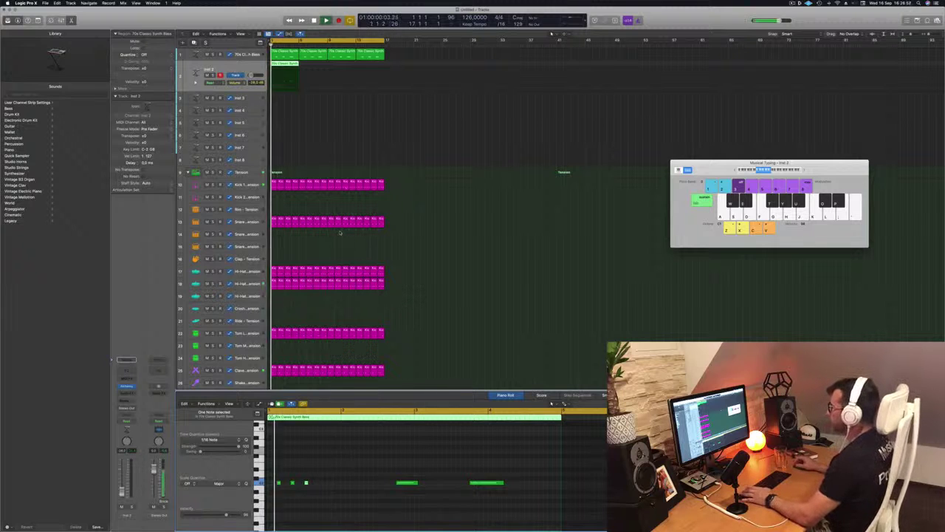
key(space)
Step: Delete the remaining long notes from the region and repeat the three-note group in bars 2 to 4
drag(375, 470, 504, 493)
key(Delete)
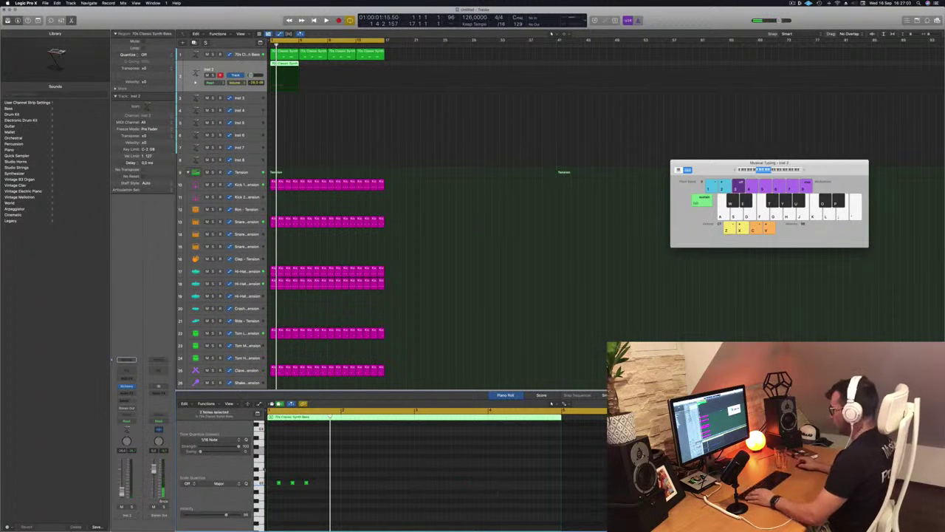
drag(279, 482, 422, 489)
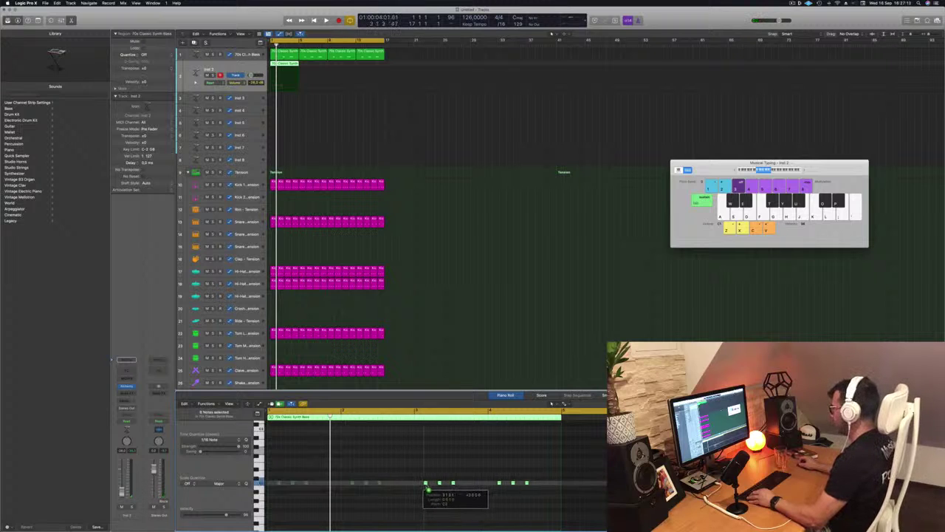
drag(426, 487, 426, 488)
key(space)
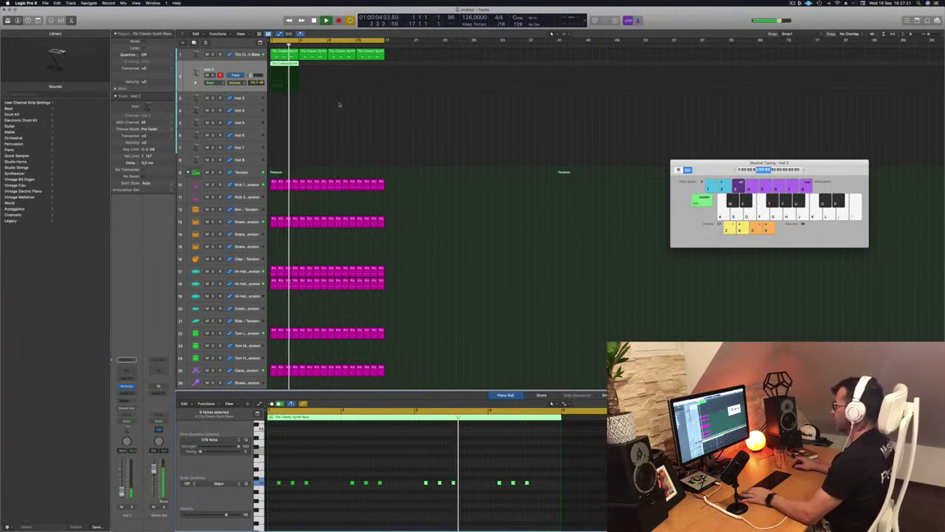
key(space)
Step: Copy the Inst 2 region three more times to fill 16 bars and start playback
key(space)
key(space)
drag(285, 71, 337, 69)
key(space)
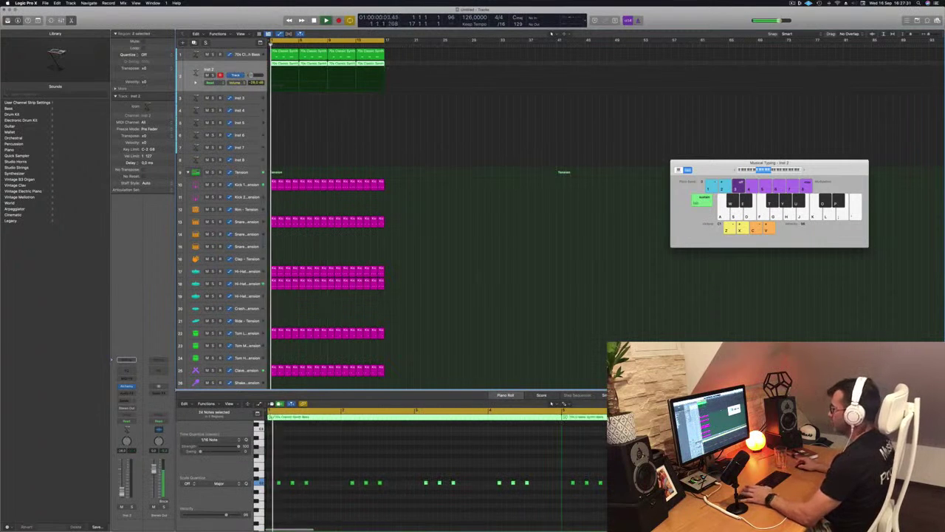
Step: Bring up the Inst 2 Alchemy window, filter the presets to Keys and audition Water Jug Clockwork
click(126, 386)
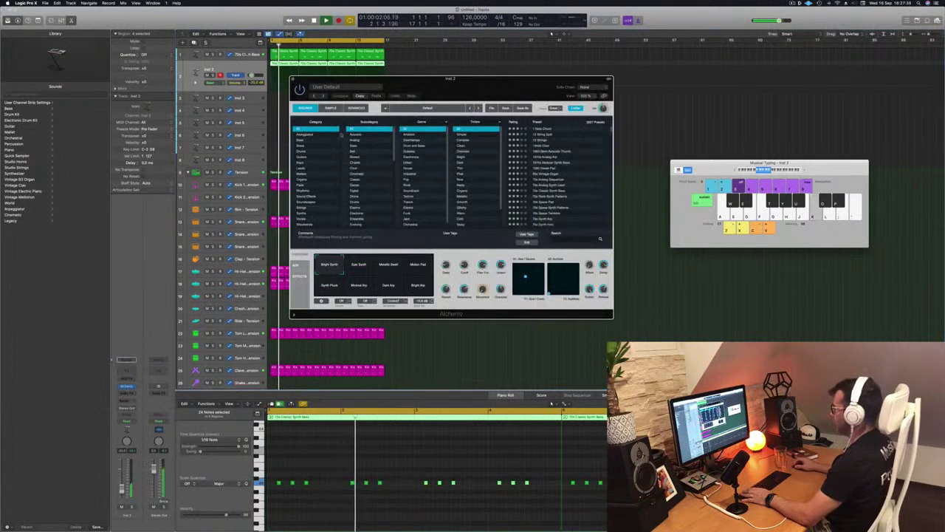
drag(459, 93, 509, 147)
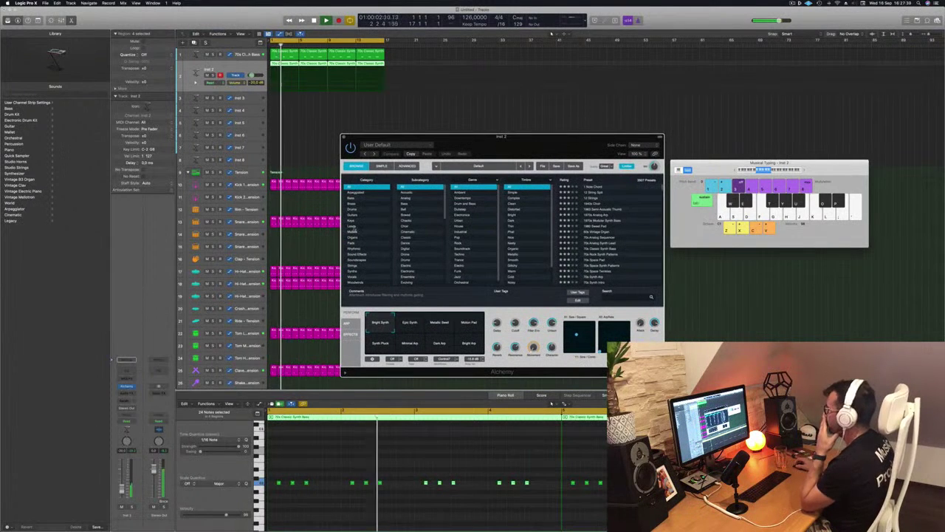
click(351, 220)
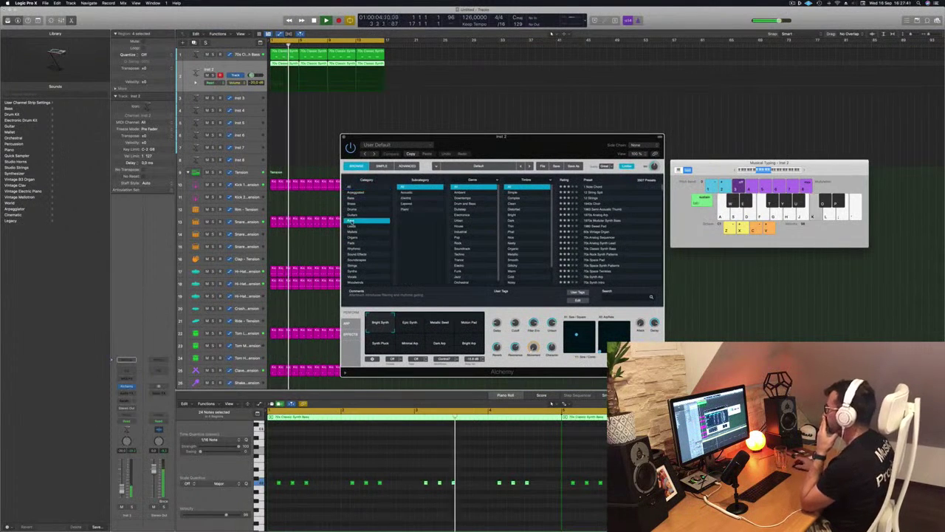
scroll(600, 235, down, 10)
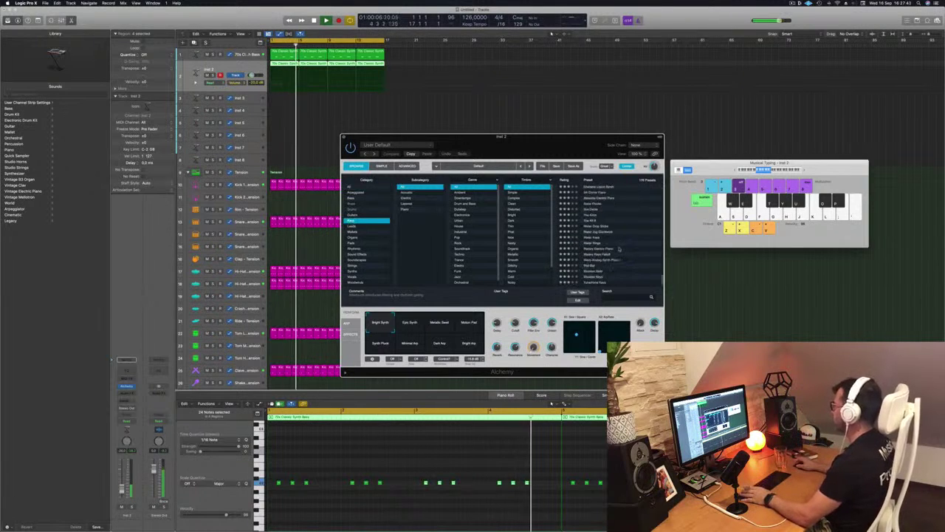
click(596, 233)
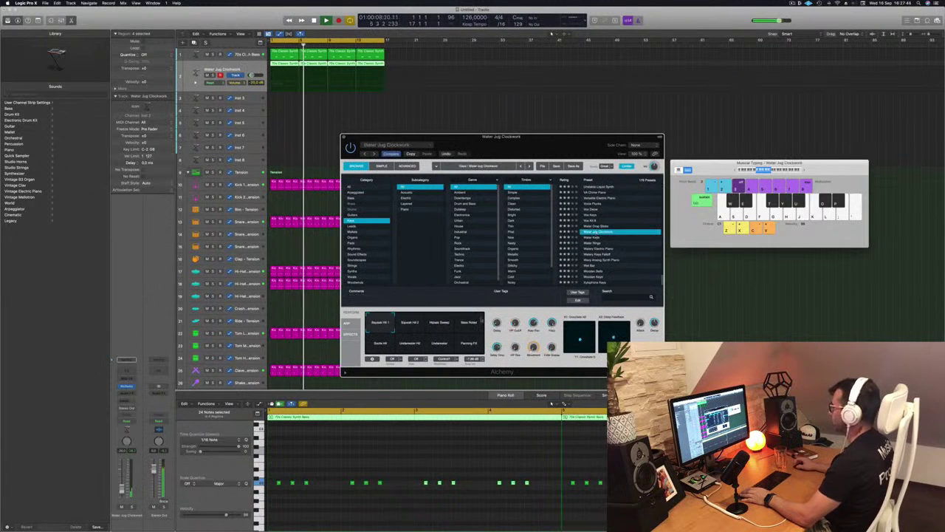
click(361, 463)
key(k)
key(k)
key(space)
key(space)
Step: Try the Water Keys preset, load the Vox preset listed just above Vox Keys, and raise the channel volume to about -11 dB
click(619, 237)
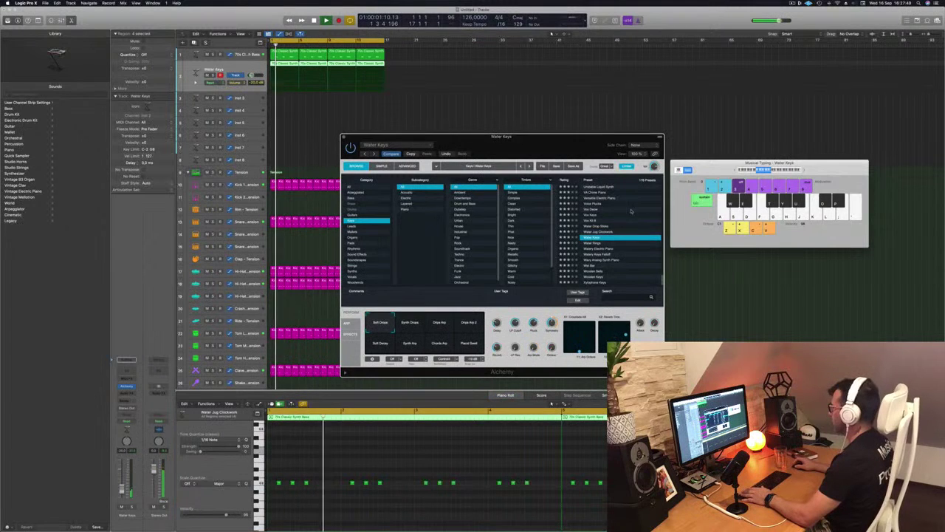
scroll(632, 226, up, 2)
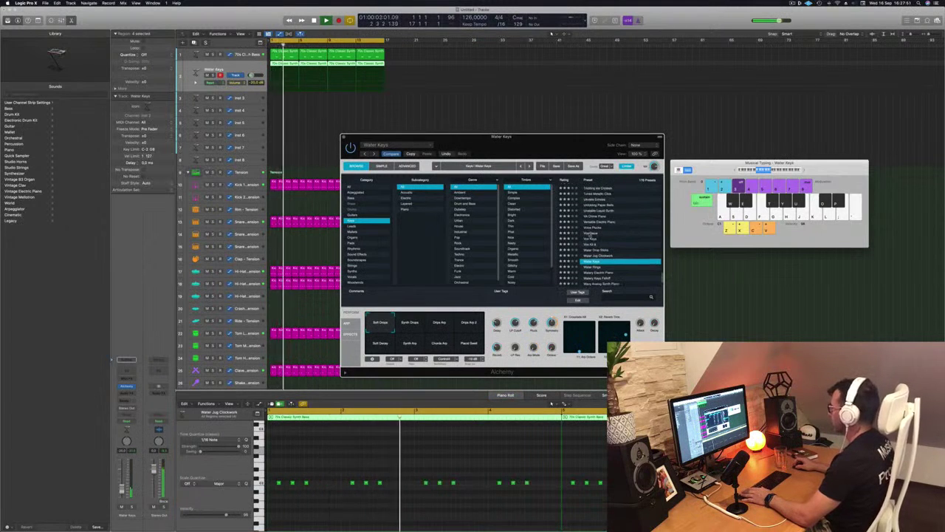
click(591, 234)
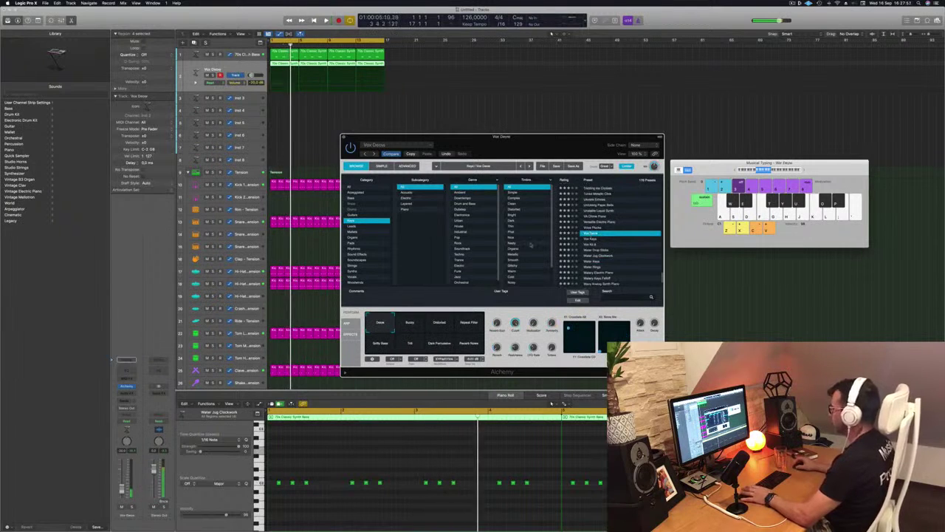
click(552, 404)
key(Return)
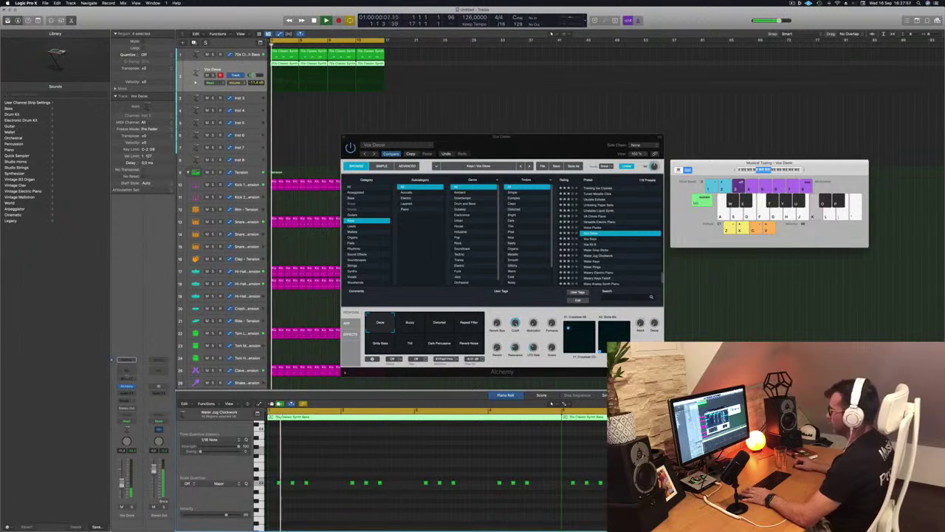
Step: Add a Channel EQ to the track with a high cut at 344 Hz, 48 dB/Oct, and enable the low cut at 20 Hz
click(126, 371)
key(space)
key(space)
click(728, 111)
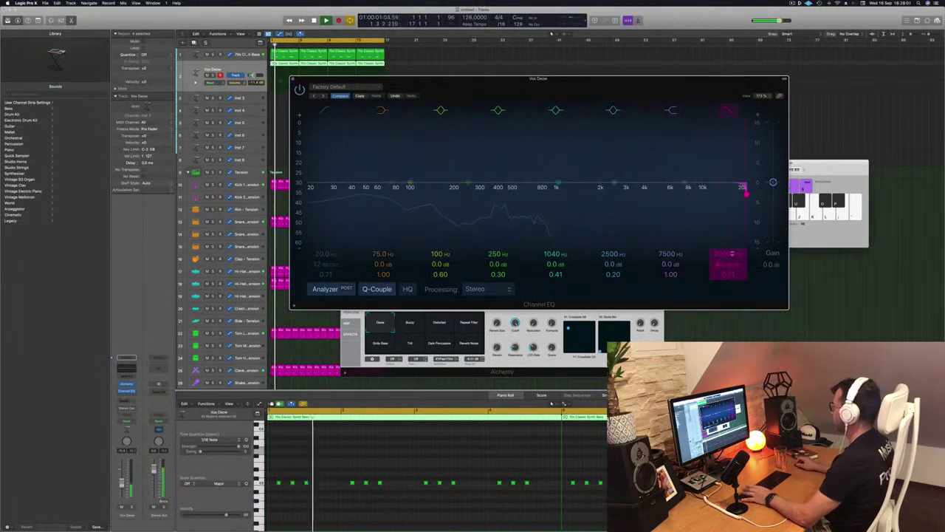
drag(742, 188, 502, 186)
key(space)
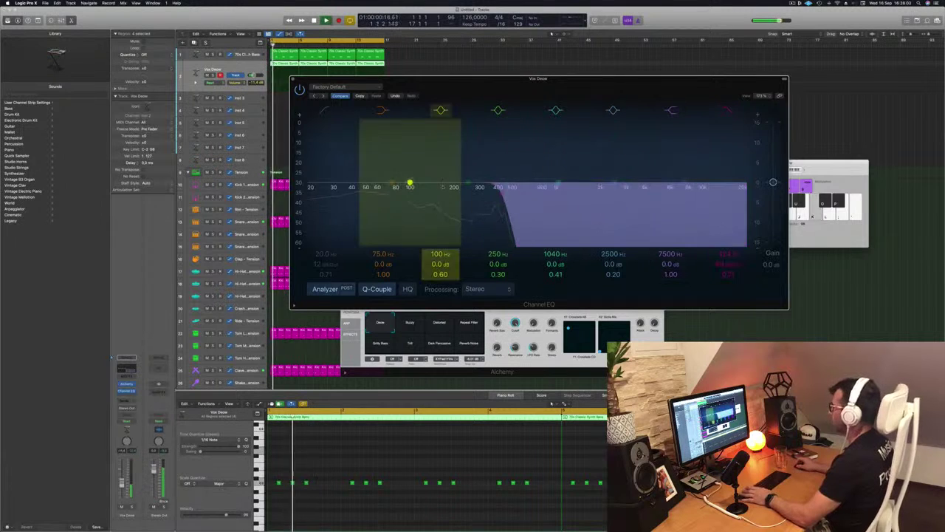
key(space)
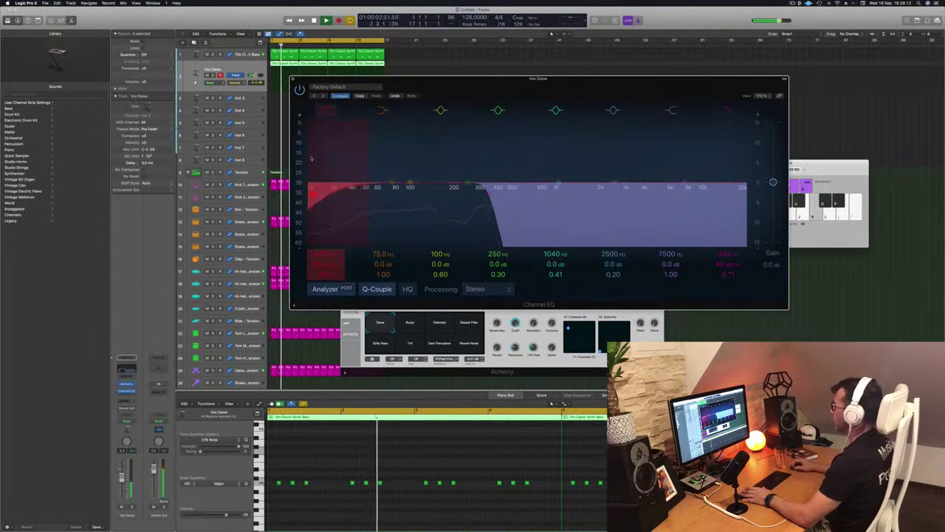
click(310, 191)
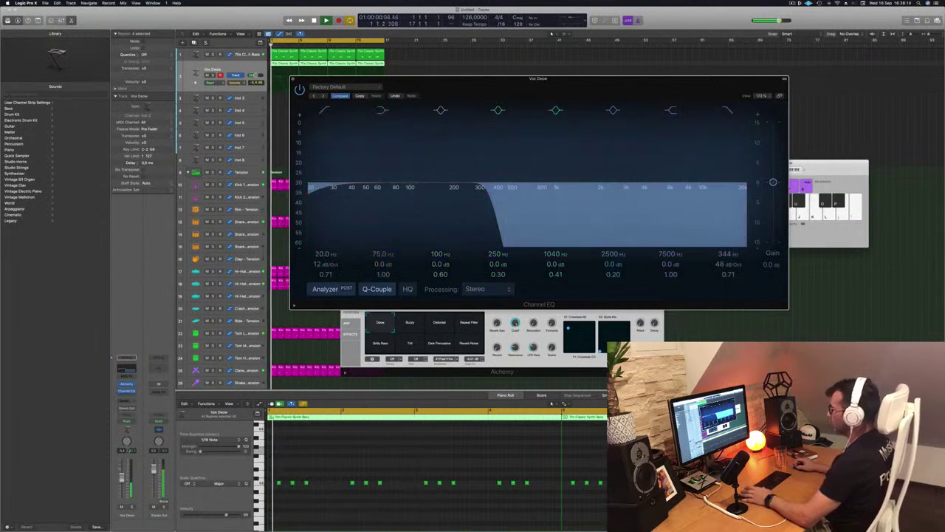
Step: Bring the Alchemy window forward, audition the Buzzy and Distorted snapshots, and raise the channel volume
click(127, 384)
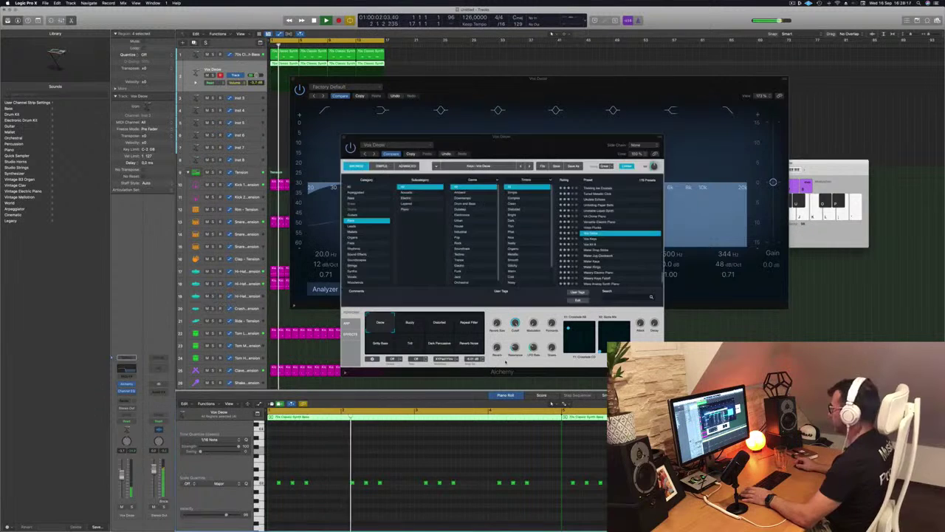
mouse_move(552, 142)
mouse_down()
mouse_move(579, 145)
mouse_move(556, 144)
mouse_up()
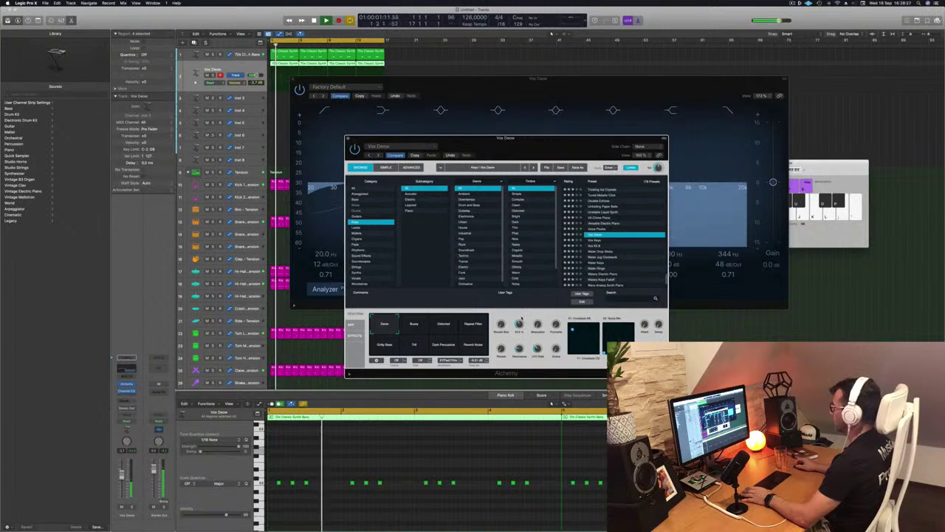
click(415, 325)
click(444, 325)
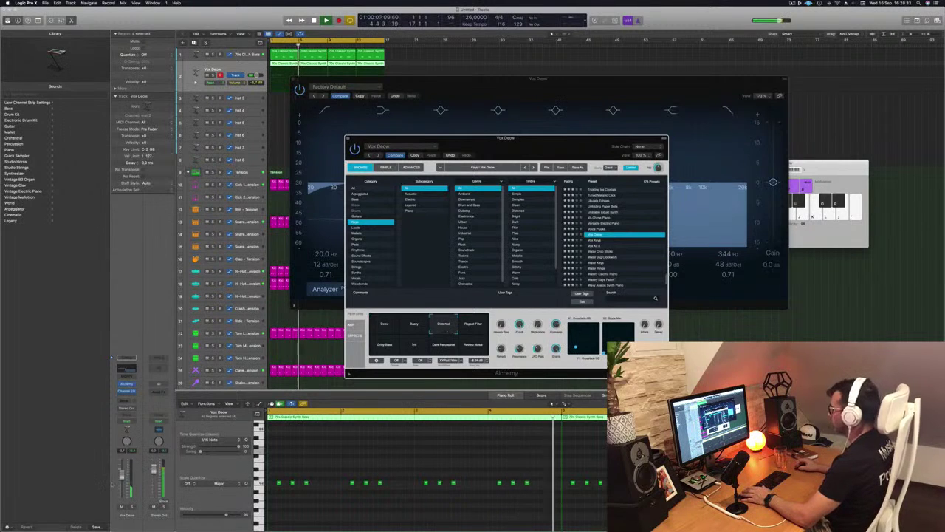
click(552, 403)
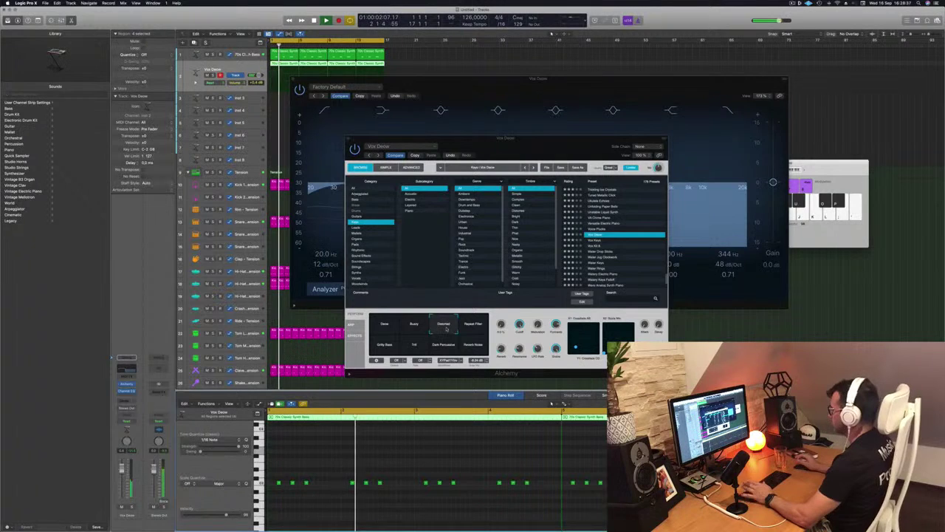
Step: Audition the Repeat Filter, Gritty Bass, Trill, Dark Percussive and Reverb Noise snapshots, ending on the first snapshot
click(475, 326)
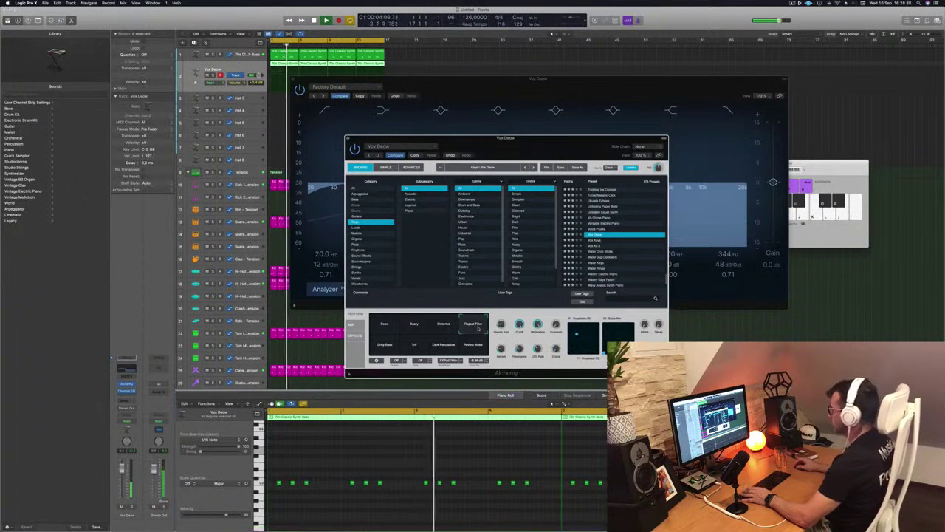
click(386, 345)
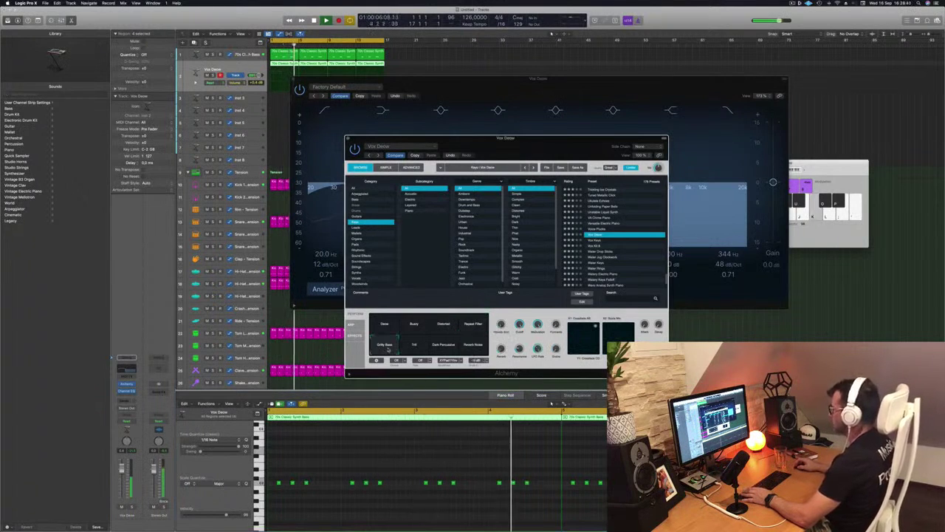
click(412, 348)
click(443, 345)
click(474, 346)
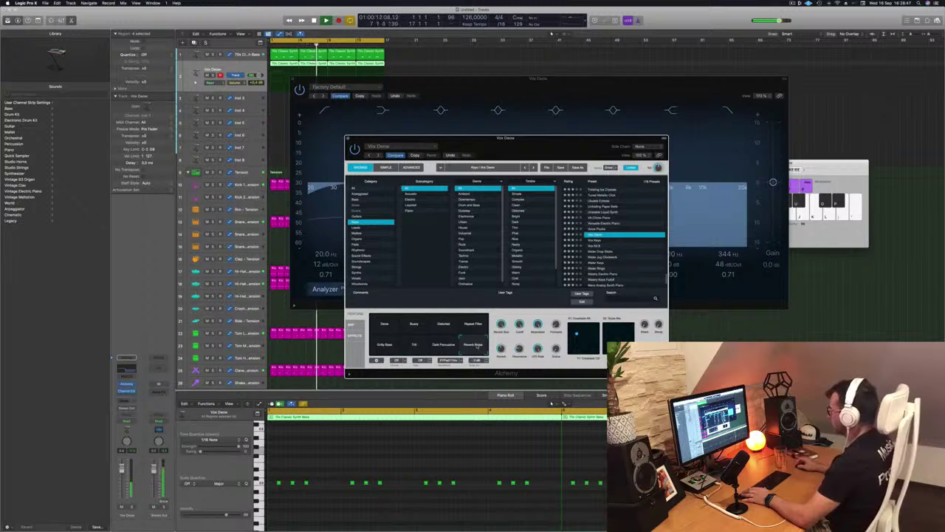
click(390, 326)
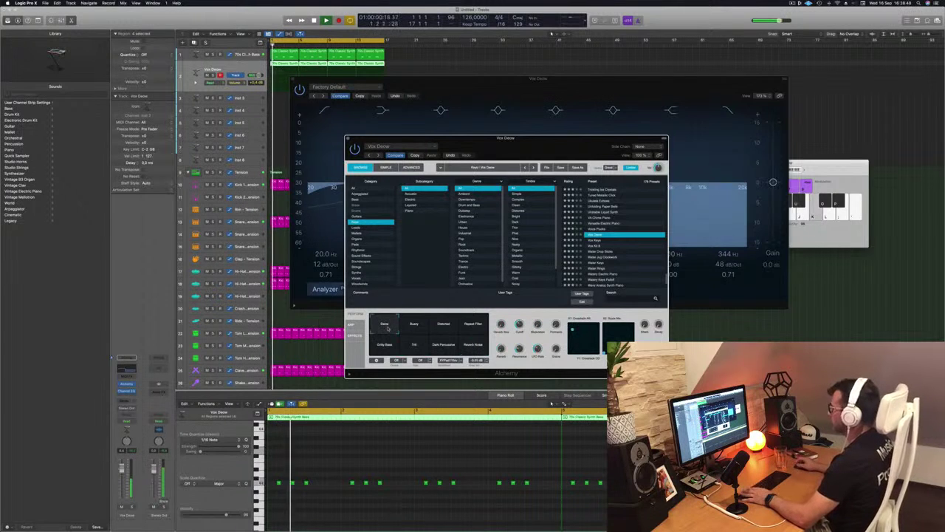
Step: Compare the Distorted and Buzzy snapshots again and select the preset's first snapshot
click(430, 326)
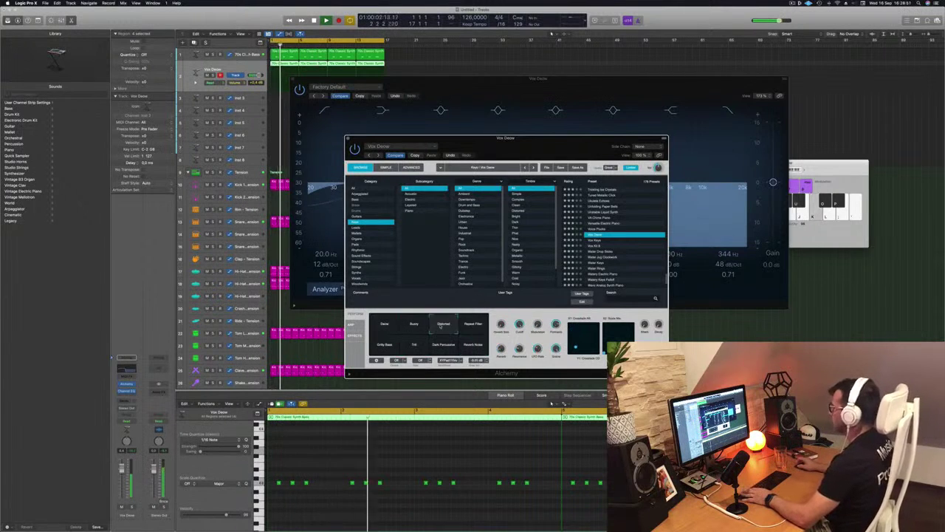
click(414, 326)
click(444, 326)
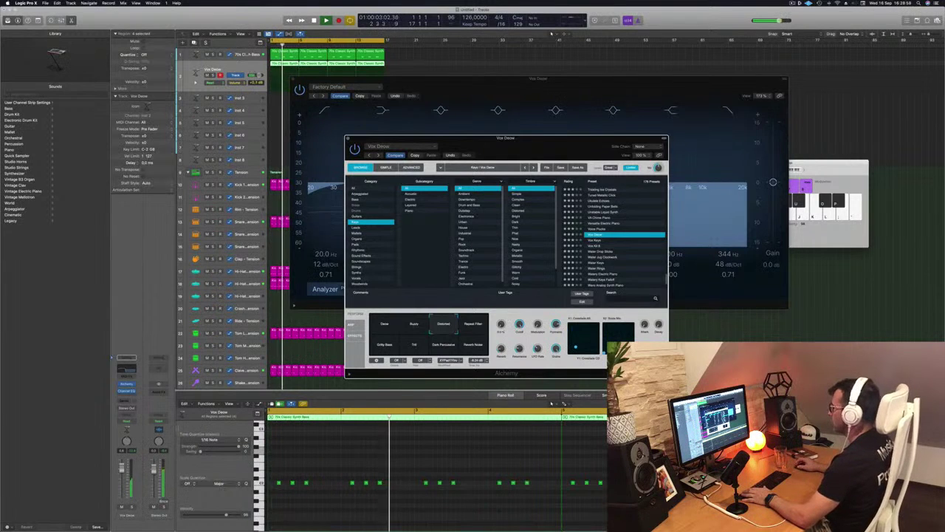
drag(514, 150, 471, 161)
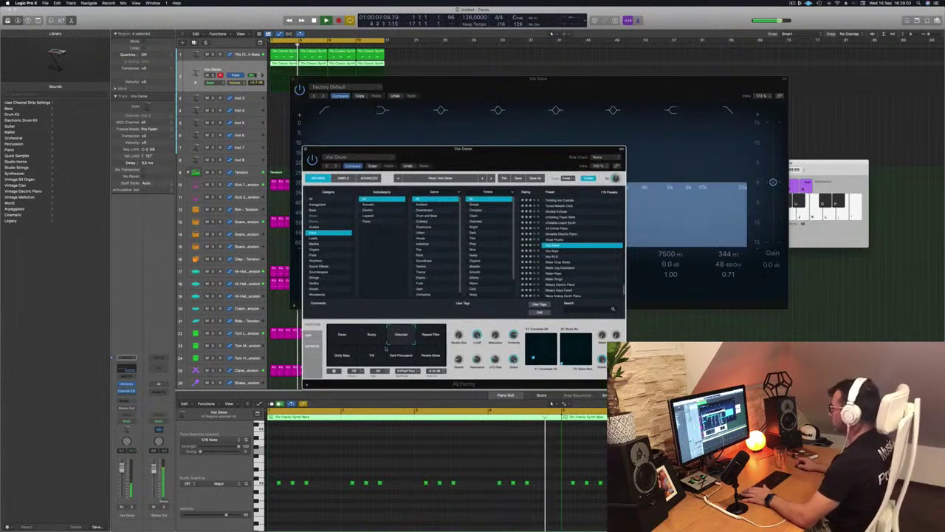
click(344, 338)
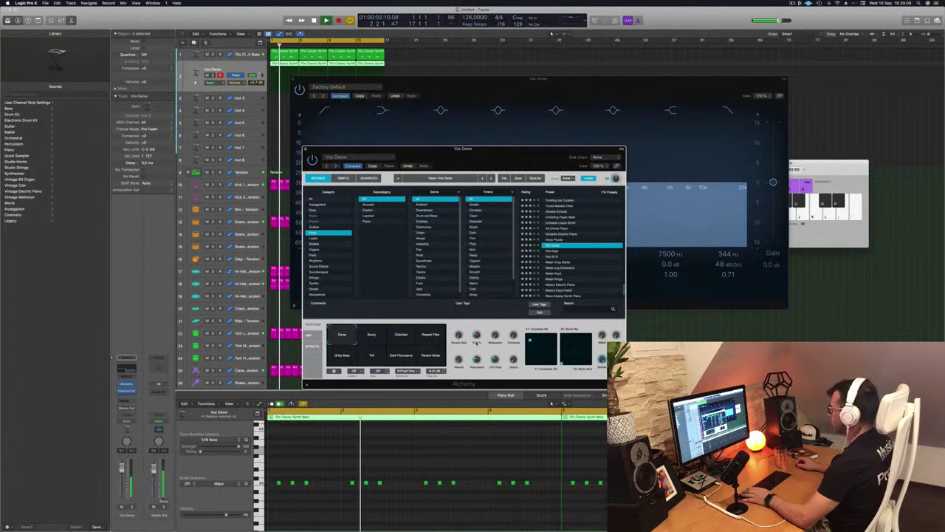
Step: Move the Alchemy and Channel EQ windows apart and set the EQ's low cut to 174 Hz with a Q of 0.83
drag(571, 161, 772, 176)
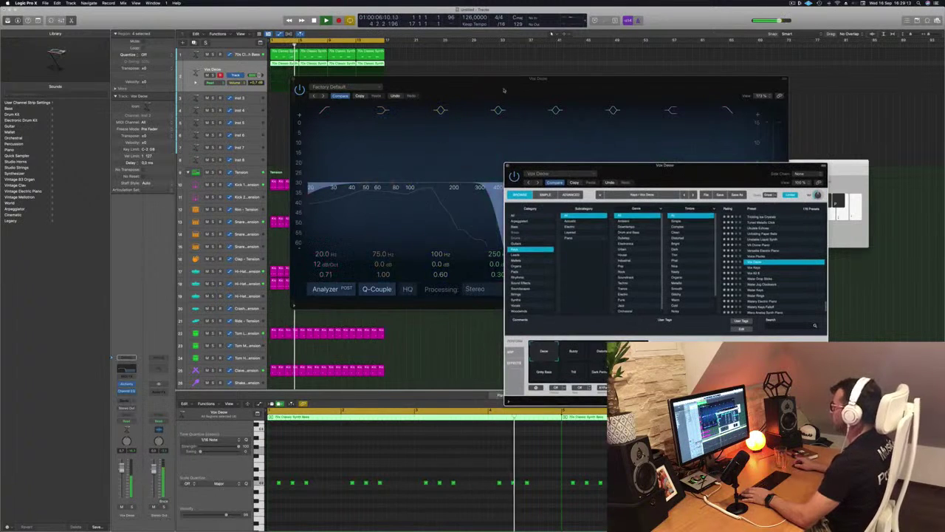
drag(480, 79, 356, 107)
mouse_move(357, 220)
mouse_down()
mouse_move(467, 220)
mouse_move(327, 221)
mouse_move(373, 221)
mouse_up()
drag(186, 220, 317, 220)
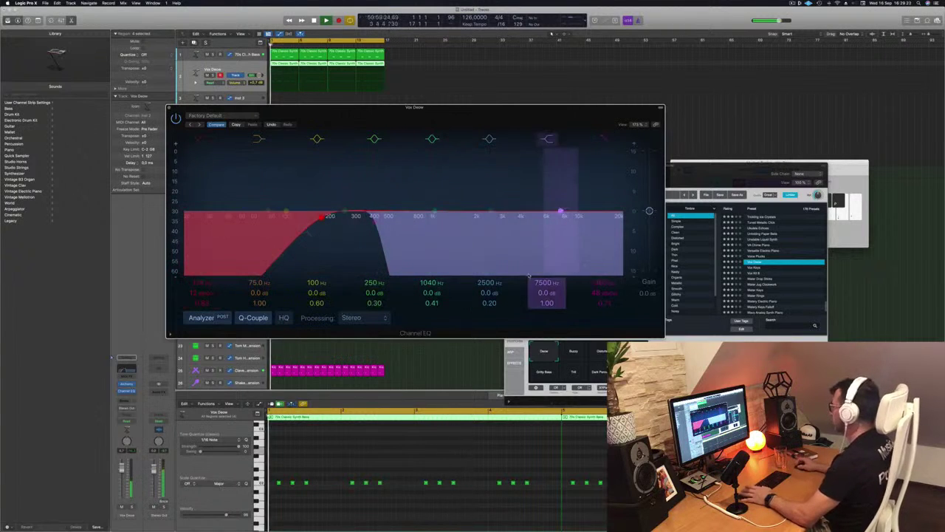
drag(762, 166, 756, 167)
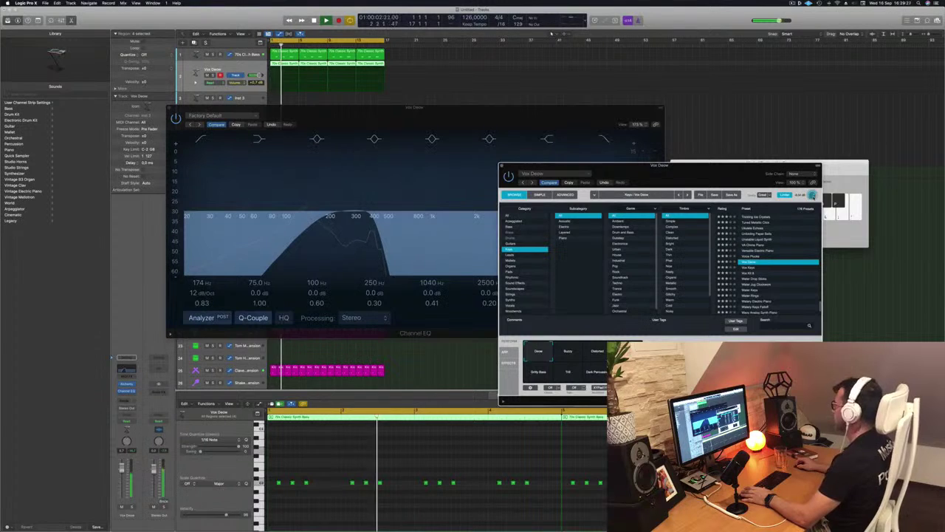
Step: Lower the volume of the Alchemy Keys track, move the Channel EQ window out of the way and close it
drag(438, 123, 561, 110)
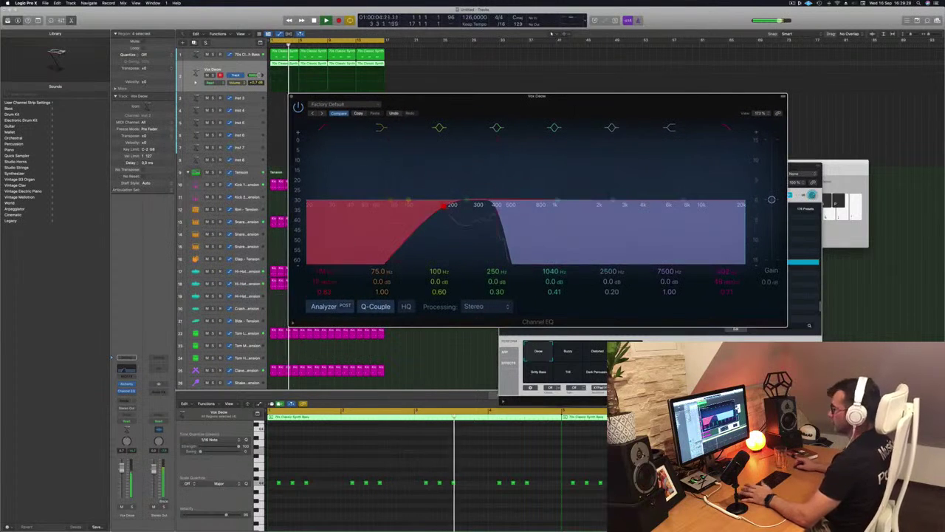
drag(122, 467, 122, 474)
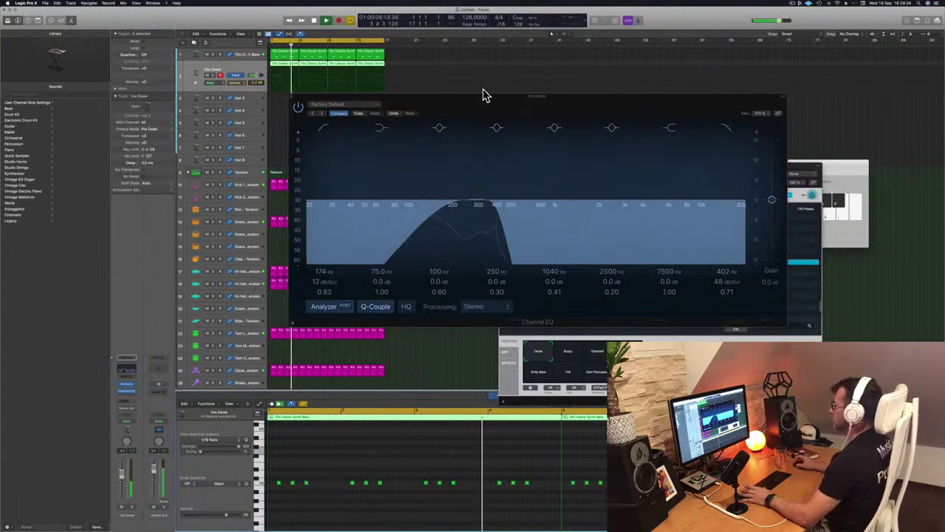
drag(483, 100, 529, 124)
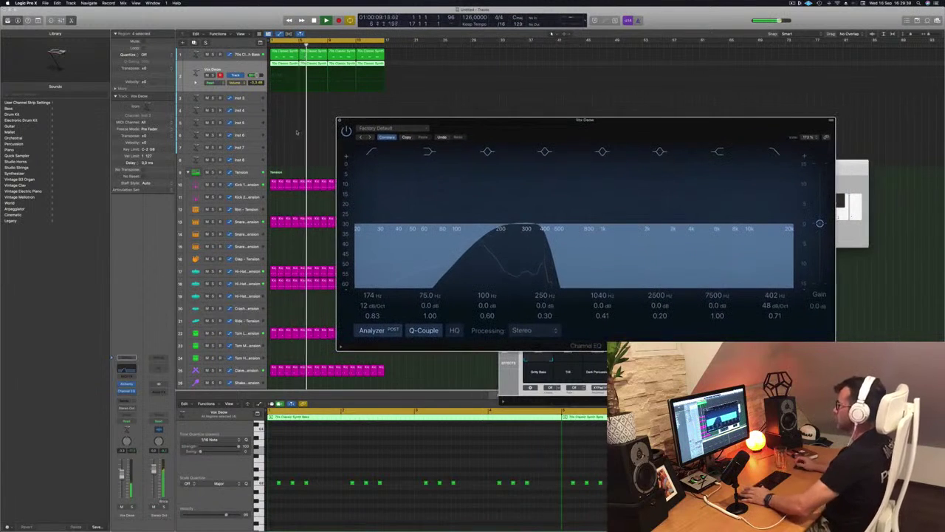
click(339, 120)
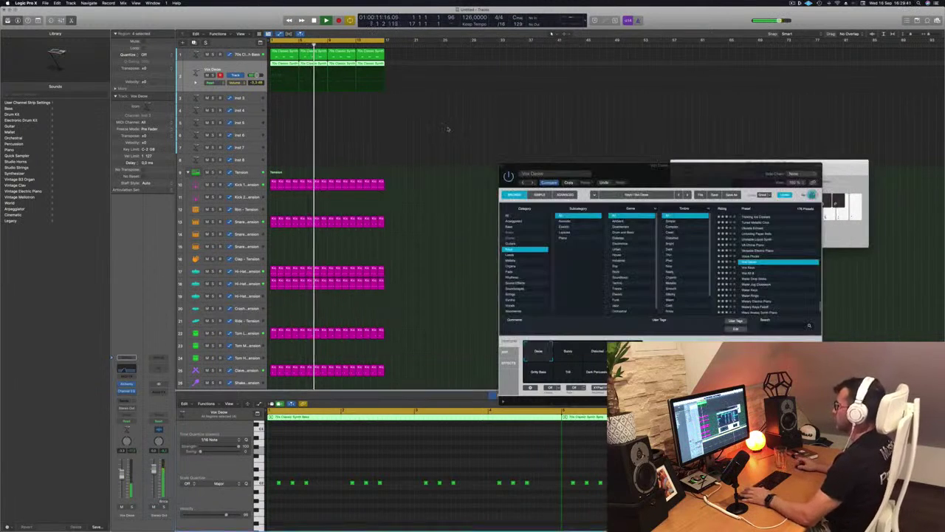
Step: Restart playback from the beginning of the arrangement to hear the Keys part with the drums and bass
scroll(446, 128, down, 1)
key(space)
key(space)
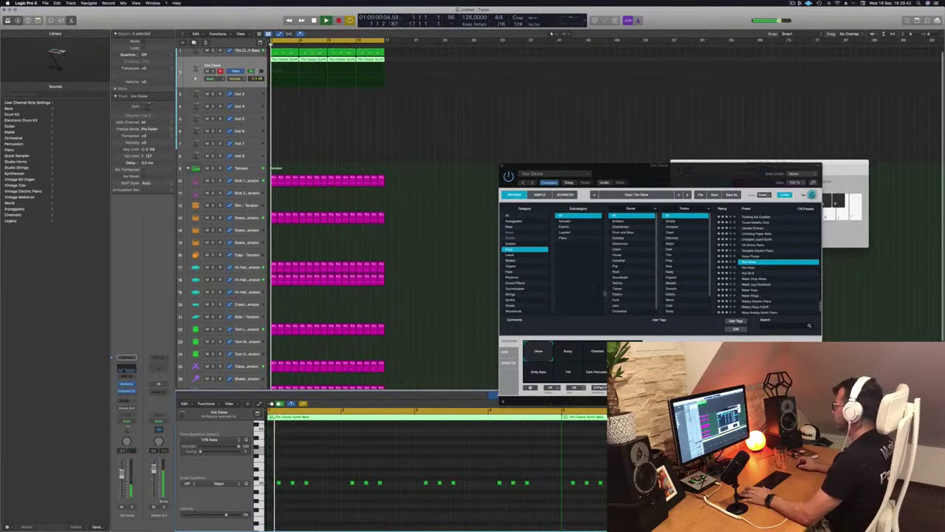
key(space)
key(space)
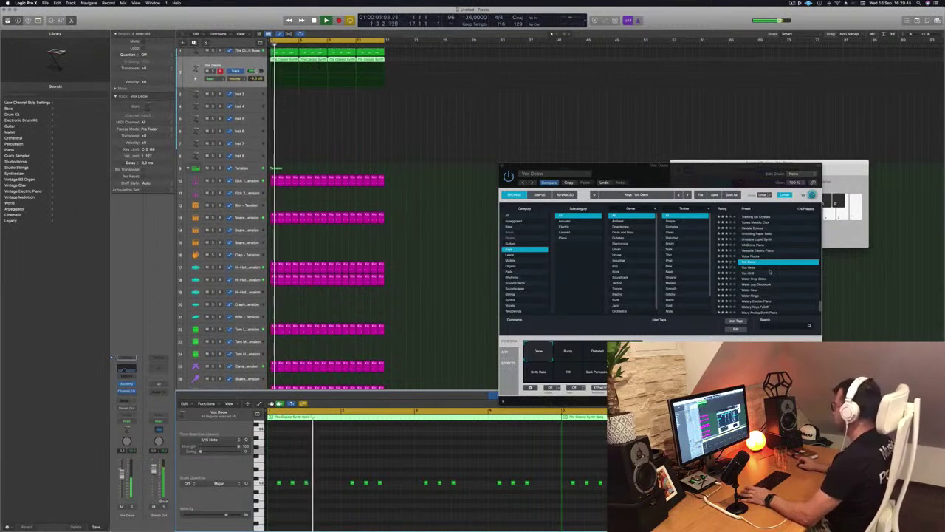
Step: Try the VA Chime Piano preset in Alchemy, switch to Unstable Liquid Synth and turn down its Cutoff
scroll(760, 266, up, 2)
click(753, 275)
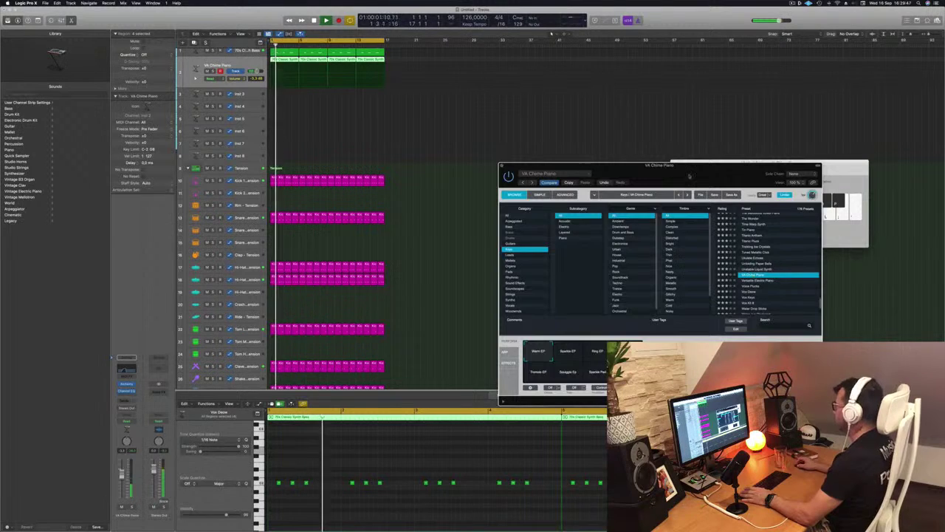
drag(689, 176, 634, 125)
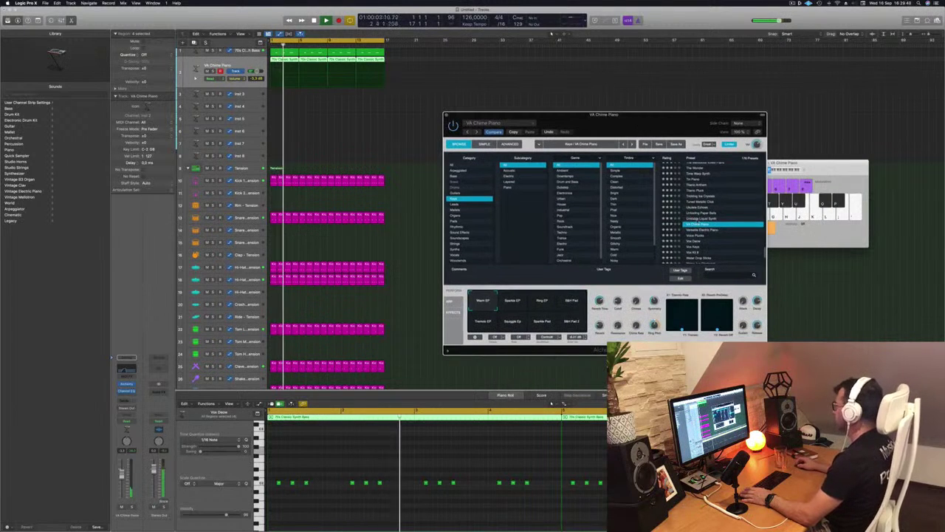
click(697, 219)
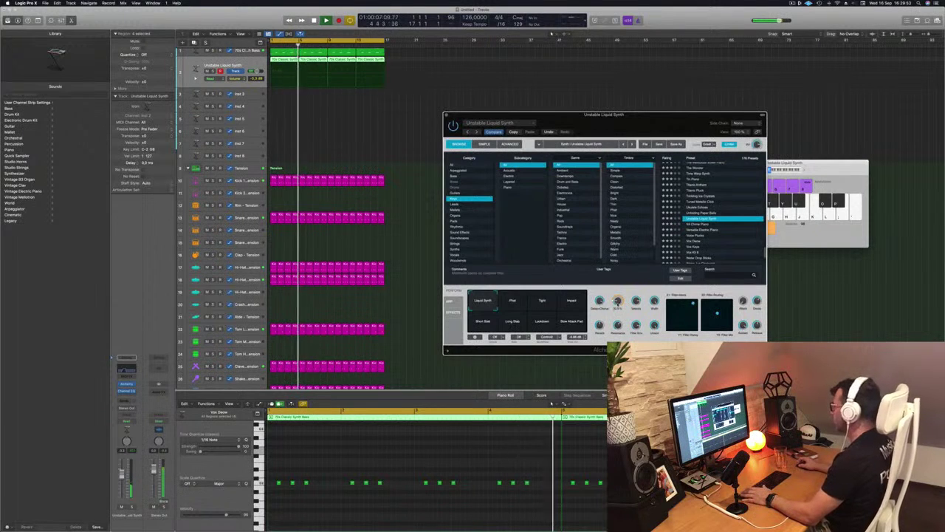
drag(618, 302, 617, 318)
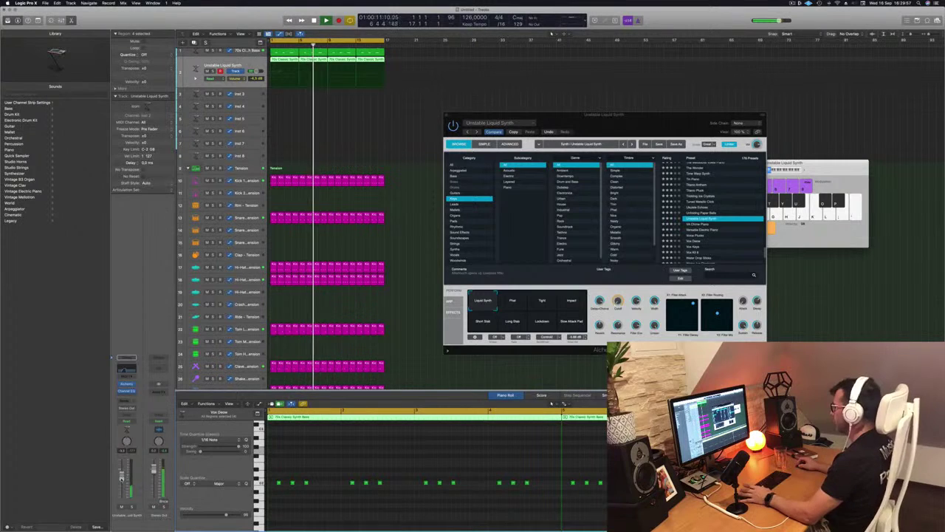
Step: Audition the second, Tight, Impact and Short Stab snapshots of the Unstable Liquid Synth preset during playback
click(512, 300)
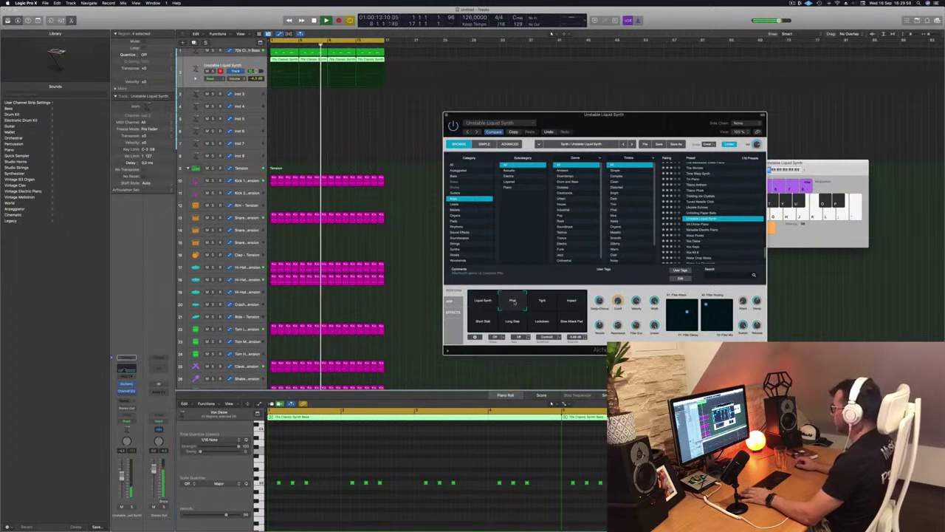
click(541, 301)
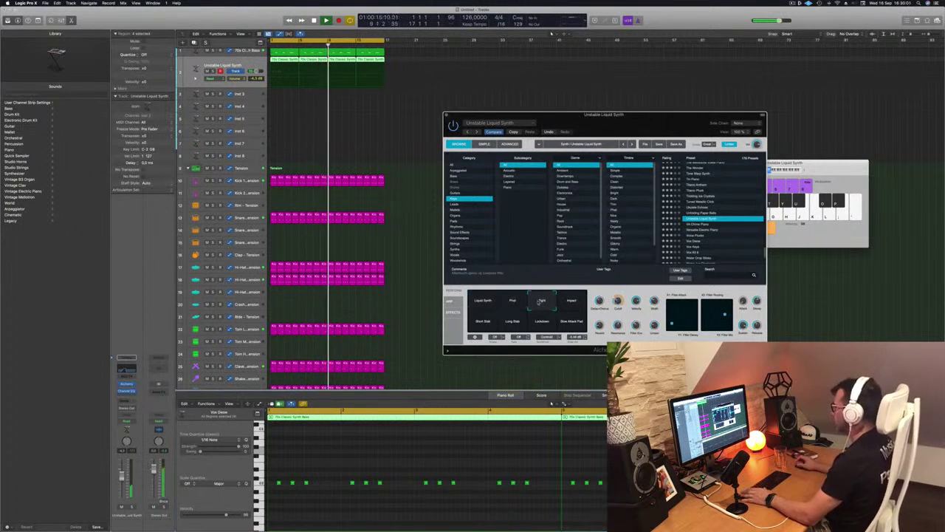
click(572, 301)
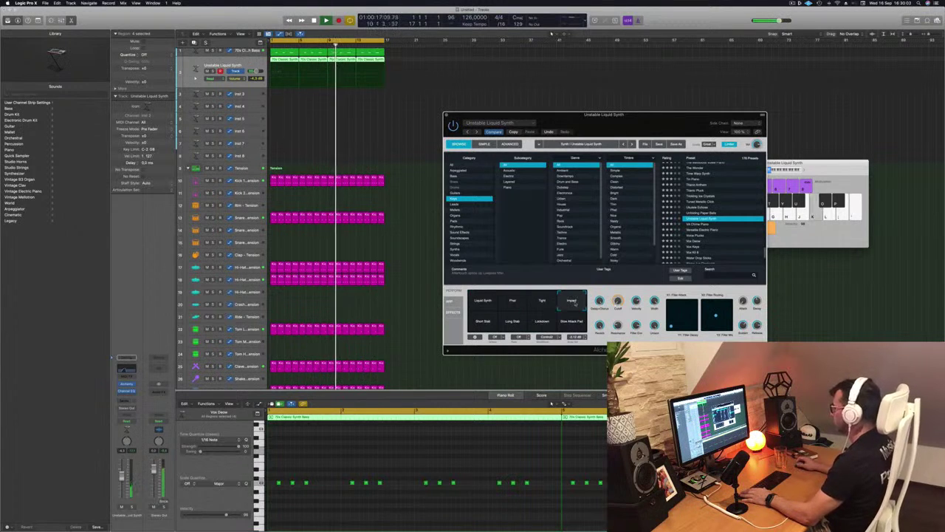
click(483, 321)
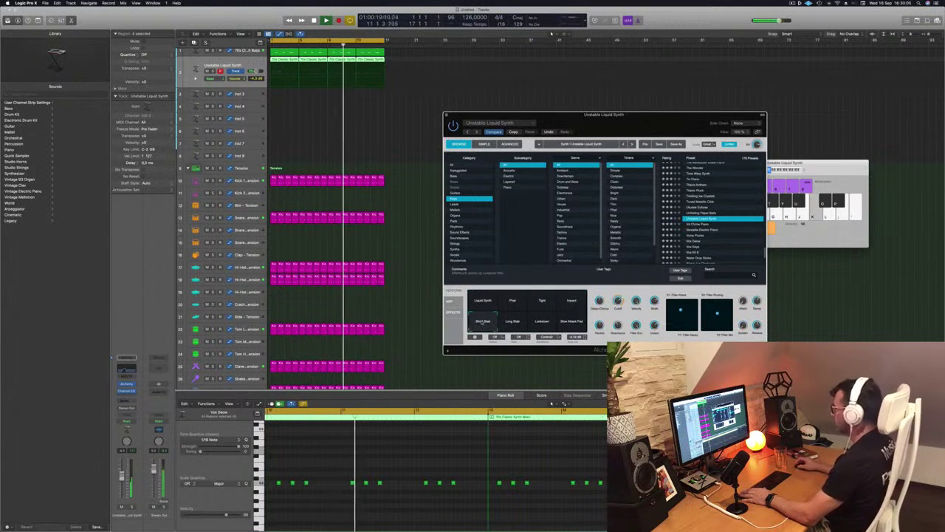
Step: Audition the Long Stab and Lockdown variations of Unstable Liquid Synth, settle on Liquid Synth, and close the instrument window
click(508, 323)
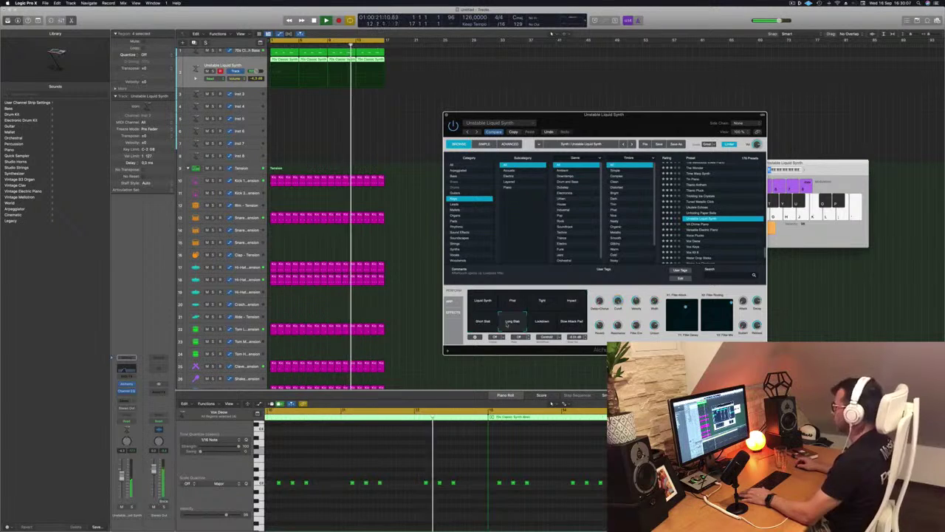
click(542, 323)
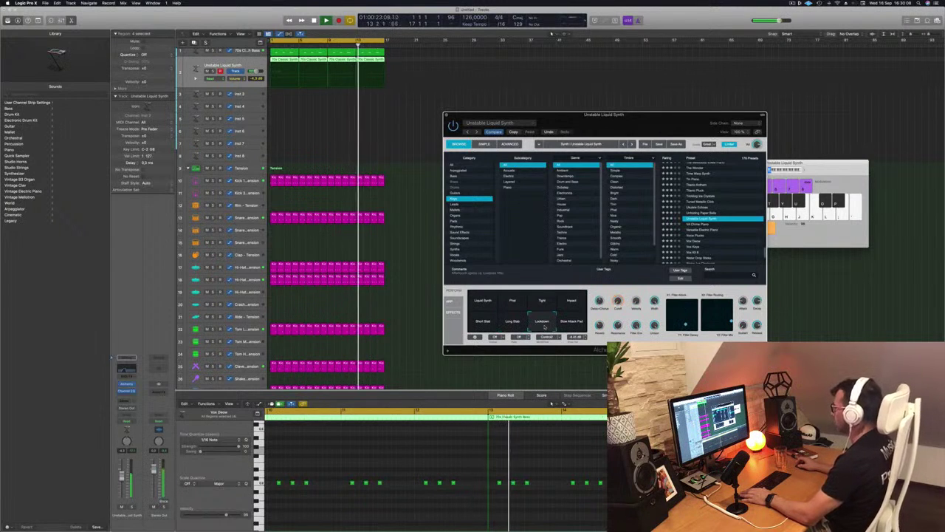
click(483, 301)
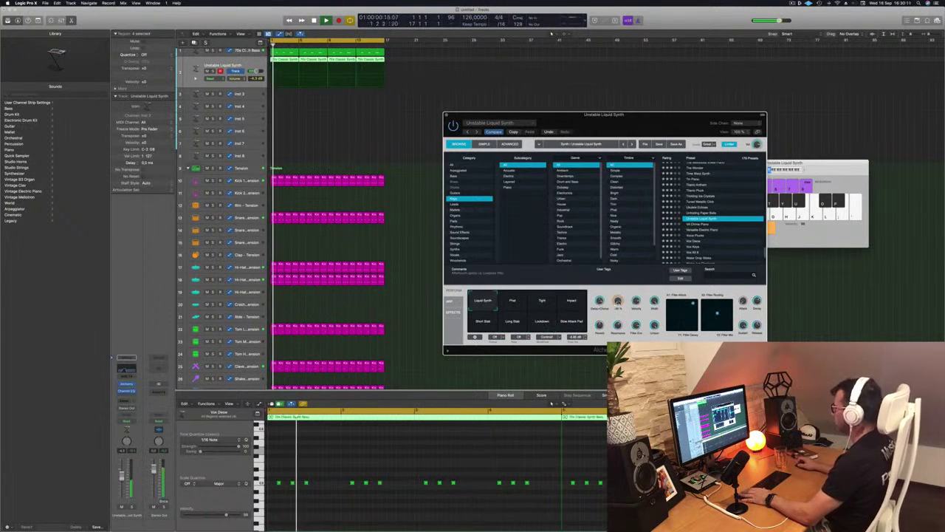
click(551, 403)
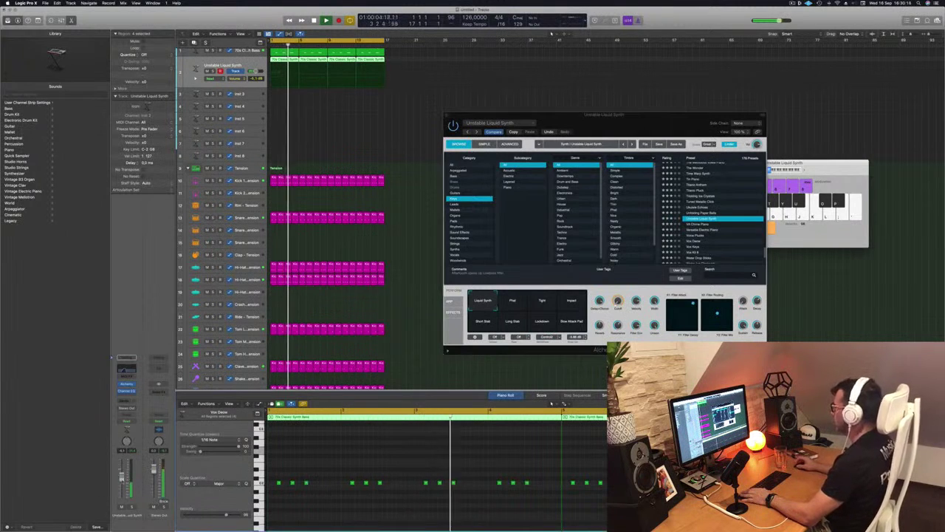
drag(692, 115, 689, 116)
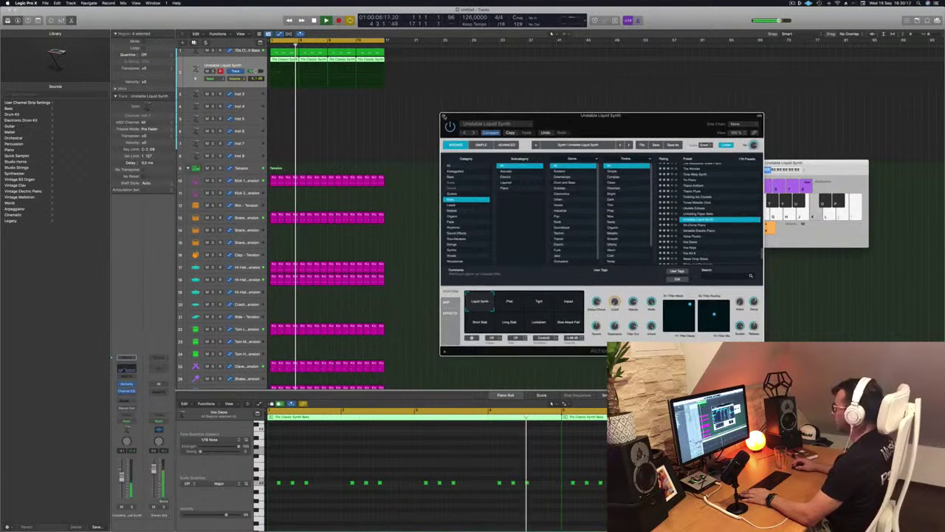
click(444, 116)
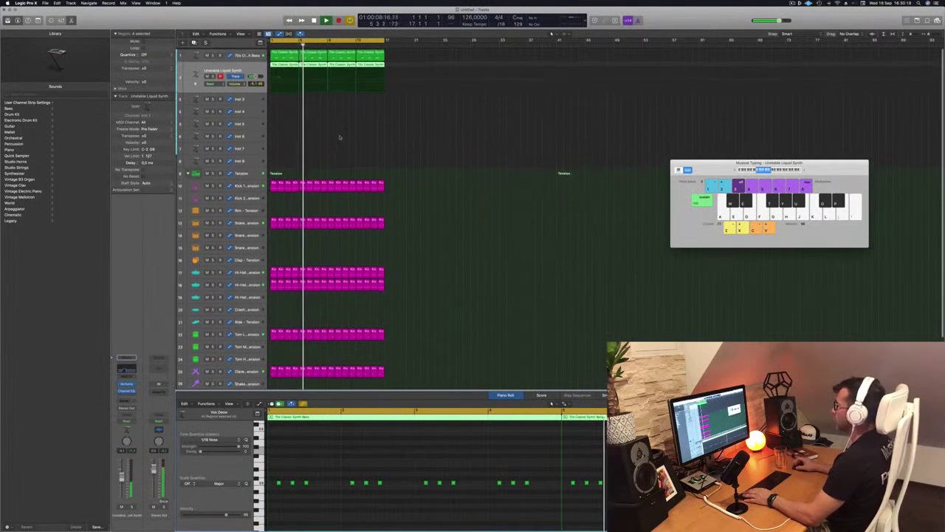
Step: Duplicate the Unstable Liquid Synth track together with its instrument settings
click(286, 64)
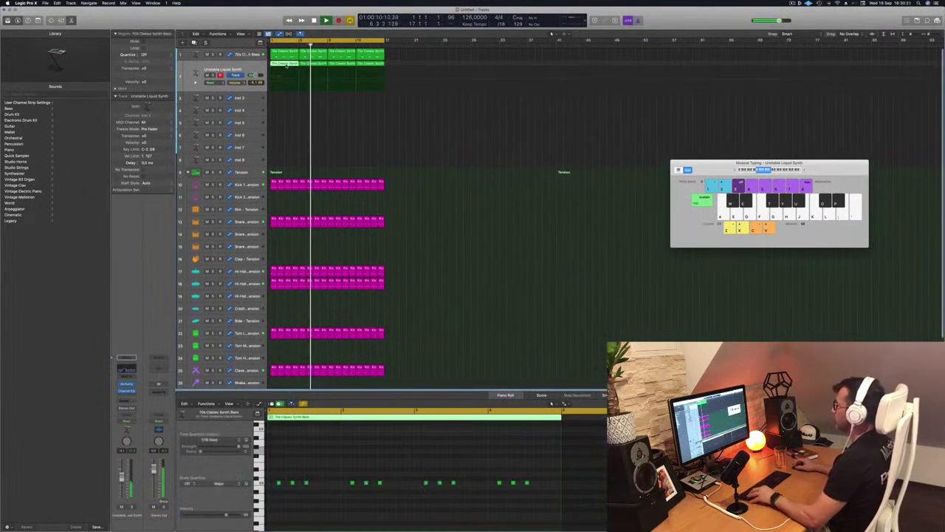
mouse_move(286, 65)
mouse_down()
mouse_move(283, 100)
mouse_move(285, 78)
mouse_up()
click(248, 70)
key(Return)
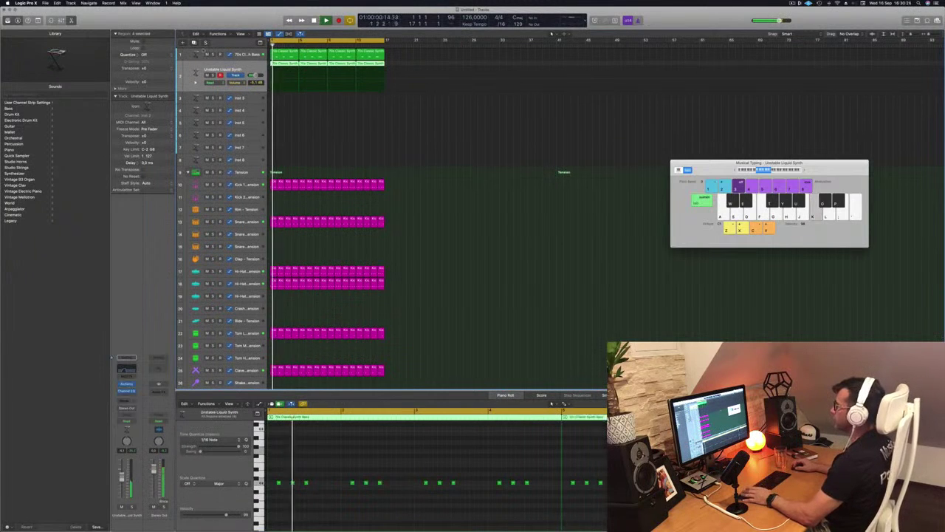
key(super+d)
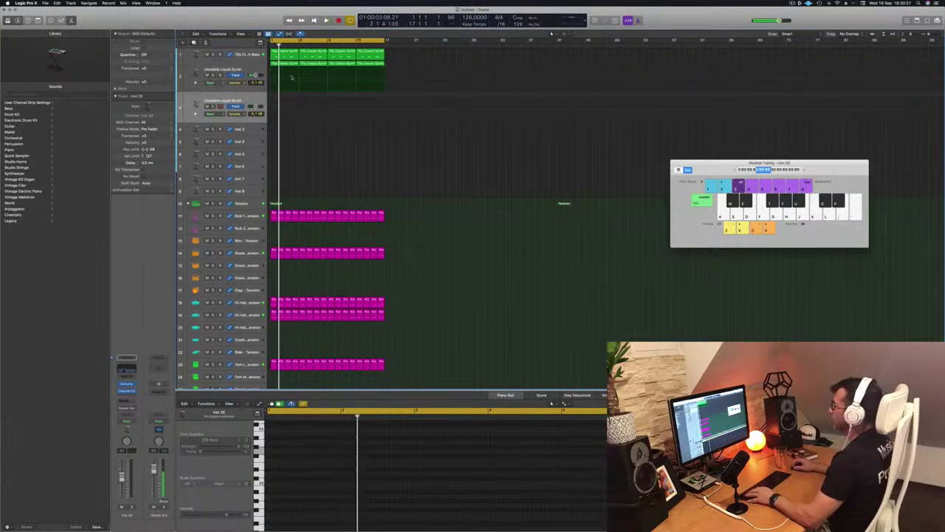
Step: Copy the synth's first region onto the duplicate track and delete its notes except the last three in bar 4
drag(291, 65, 284, 99)
drag(484, 513, 267, 467)
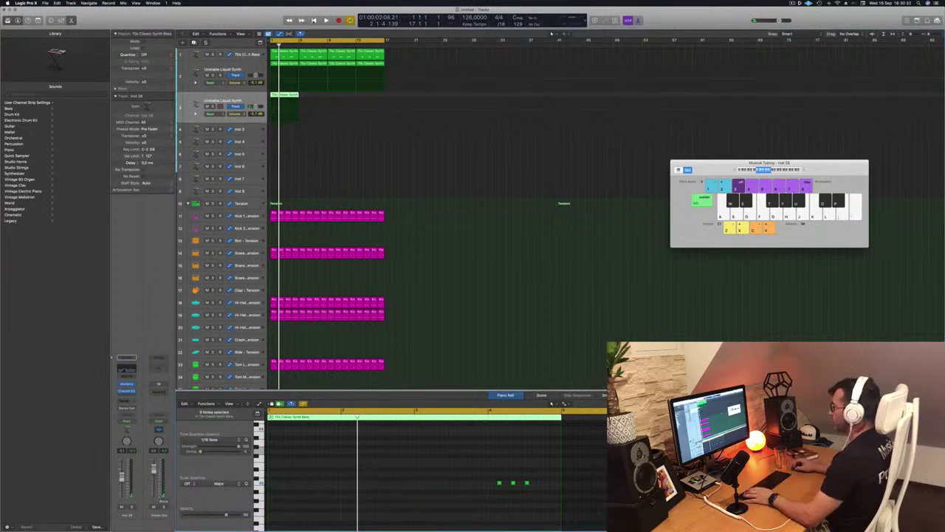
Step: Compare the bass and synth notes in the Piano Roll and listen to the copied region against the beat
click(290, 57)
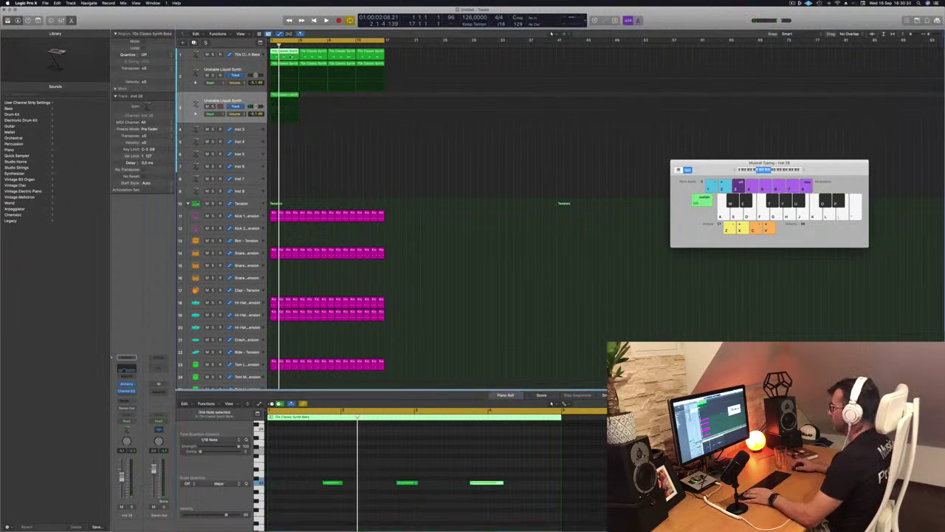
drag(292, 161, 280, 52)
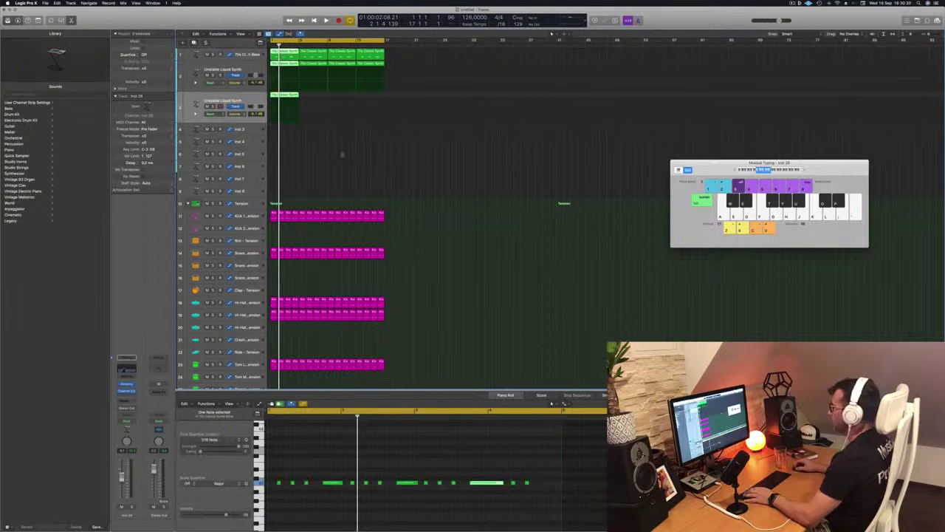
click(292, 95)
key(space)
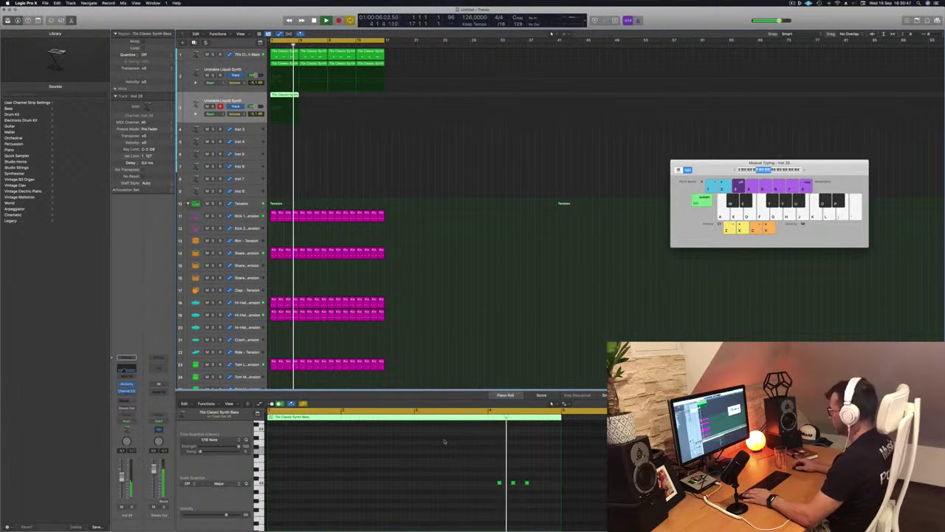
key(space)
Step: Replace the copied region's remaining notes with one longer note at the end of bar 4, and repeat the region up to bar 17
drag(474, 475, 531, 488)
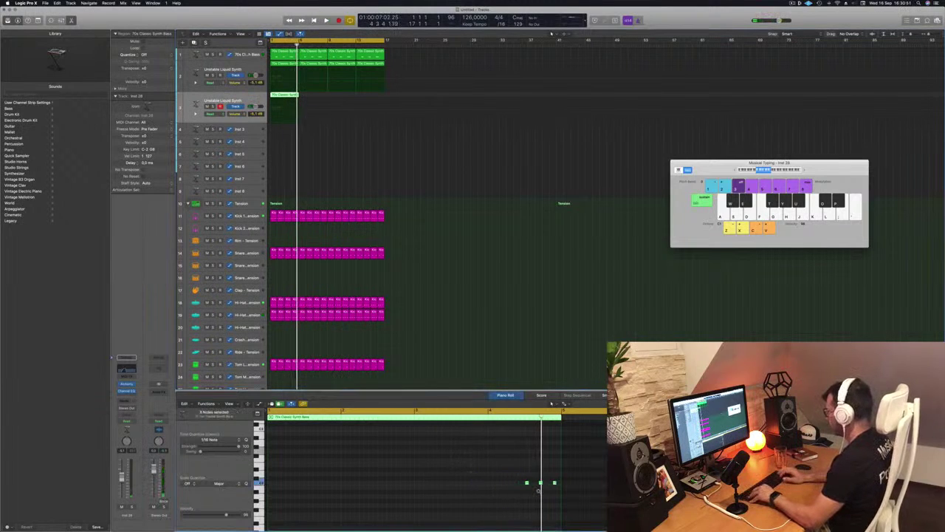
key(Return)
key(space)
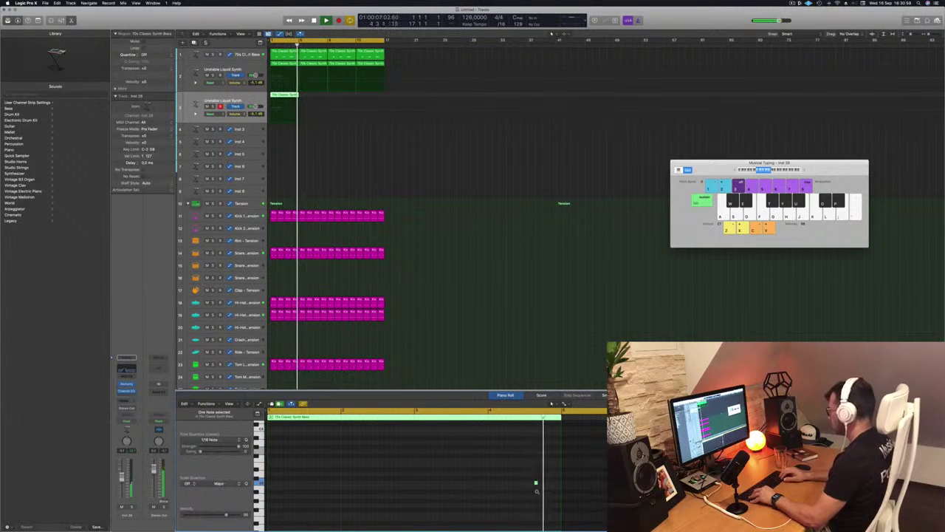
drag(537, 484, 557, 485)
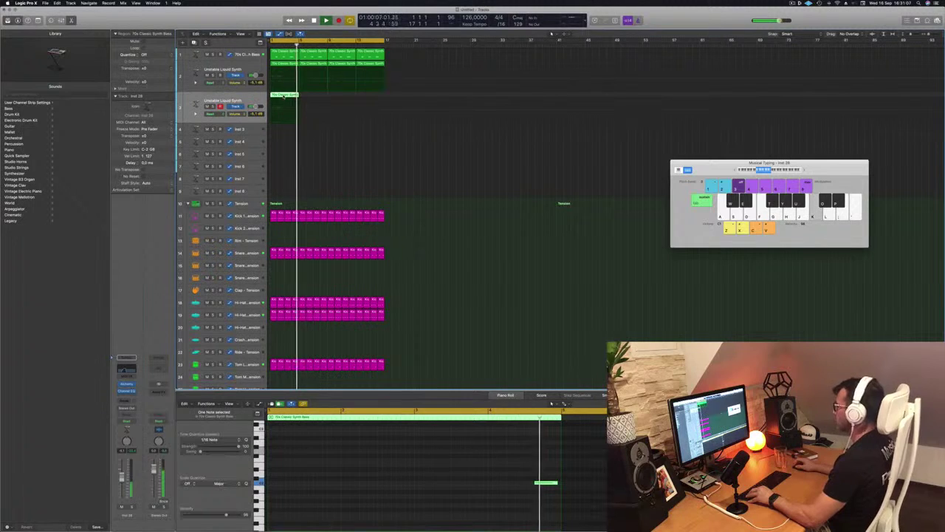
drag(313, 98, 336, 98)
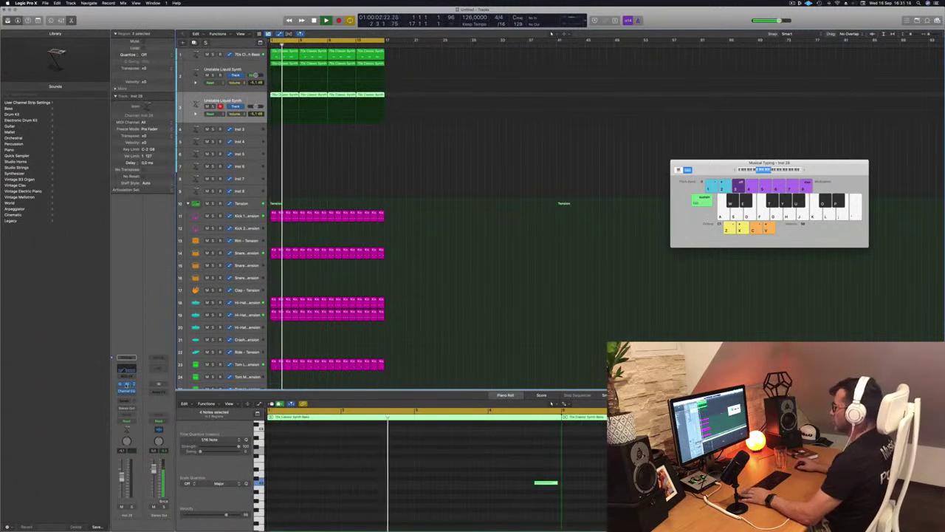
Step: Load the Acid Etched Bass preset from Alchemy's Bass category on the duplicate track
click(126, 385)
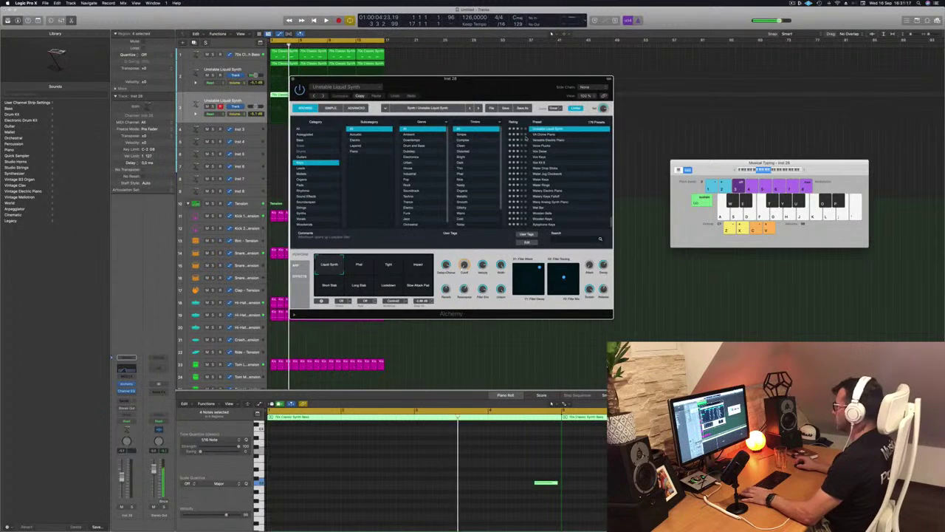
drag(503, 94, 552, 104)
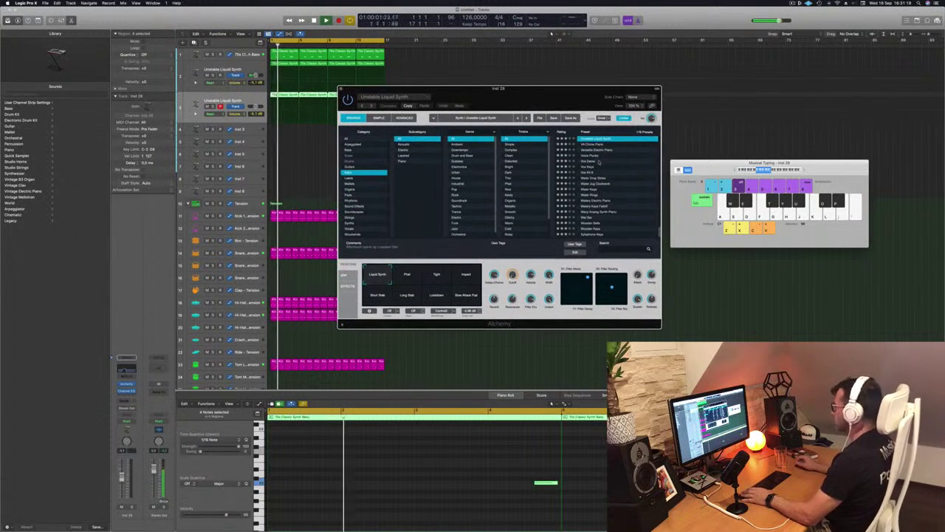
scroll(604, 166, up, 15)
scroll(607, 171, up, 5)
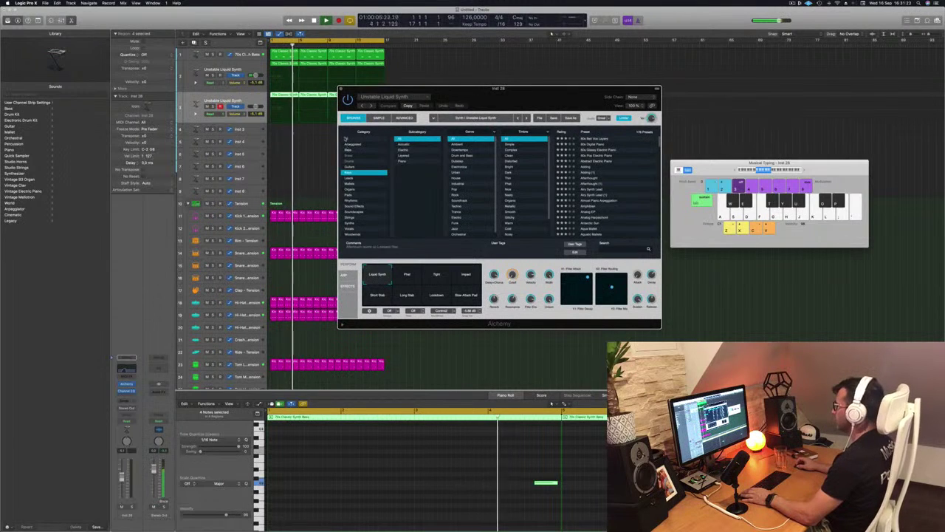
click(353, 150)
scroll(614, 160, up, 6)
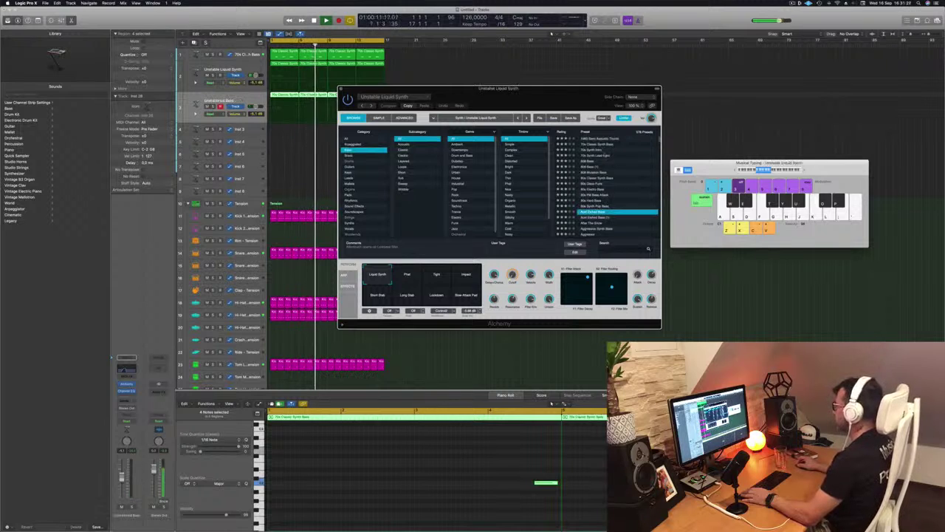
drag(442, 92, 503, 87)
Step: Play the Acid Etched Bass part from the start and switch the preset to its Clean & Phat variation
click(246, 98)
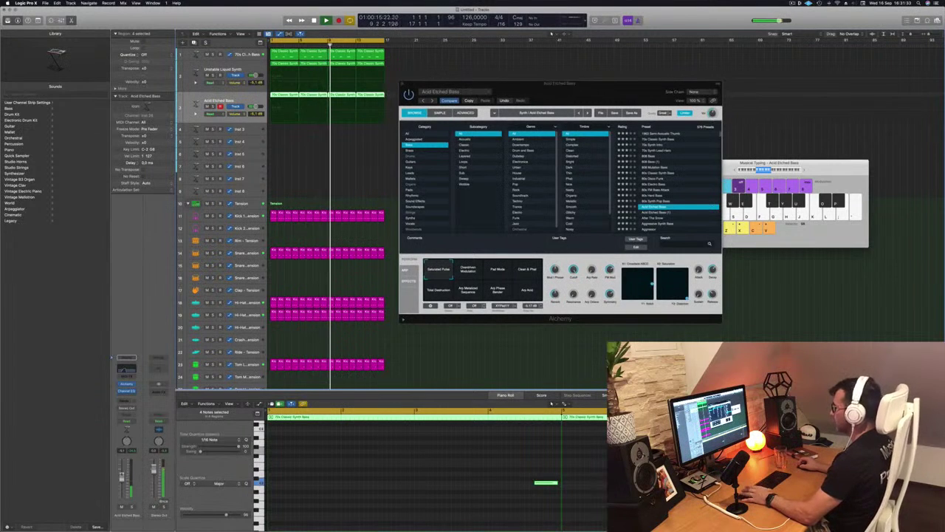
key(Return)
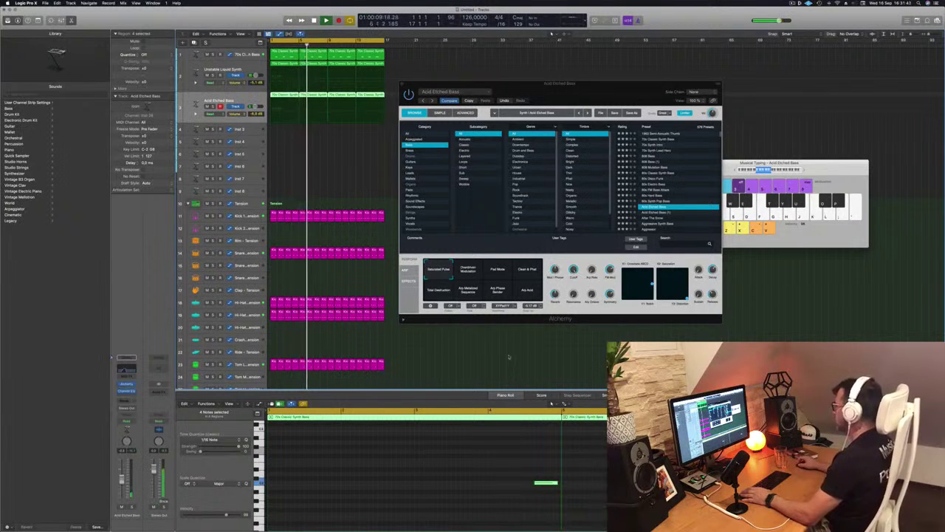
click(522, 272)
drag(594, 98, 597, 96)
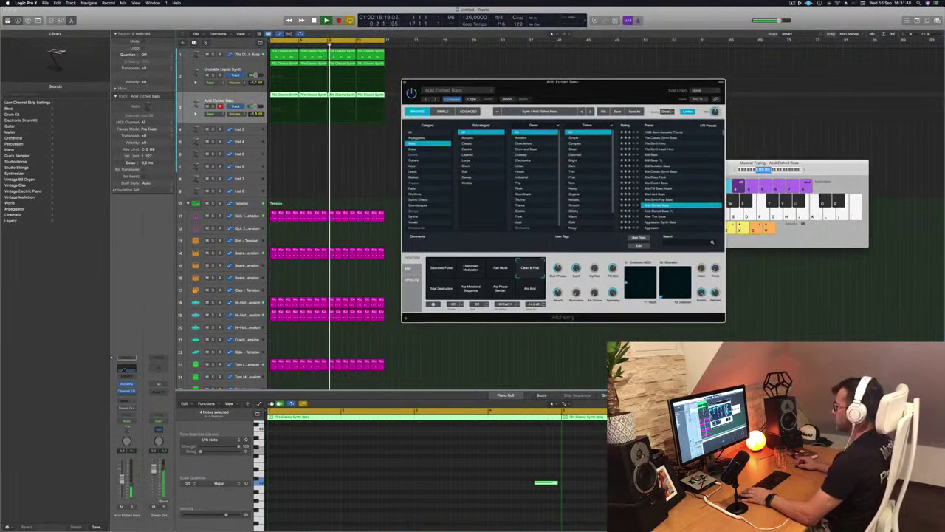
Step: Shape the Acid Etched Bass with Channel EQ, using a 12 dB/Oct low cut at 111 Hz and a steep high cut
click(126, 390)
drag(498, 191, 557, 194)
drag(400, 83, 406, 192)
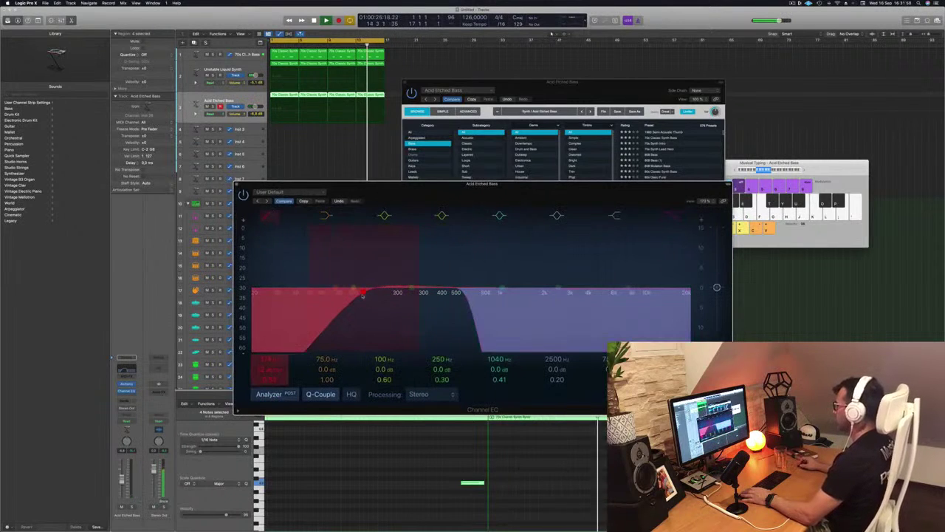
drag(432, 189, 571, 199)
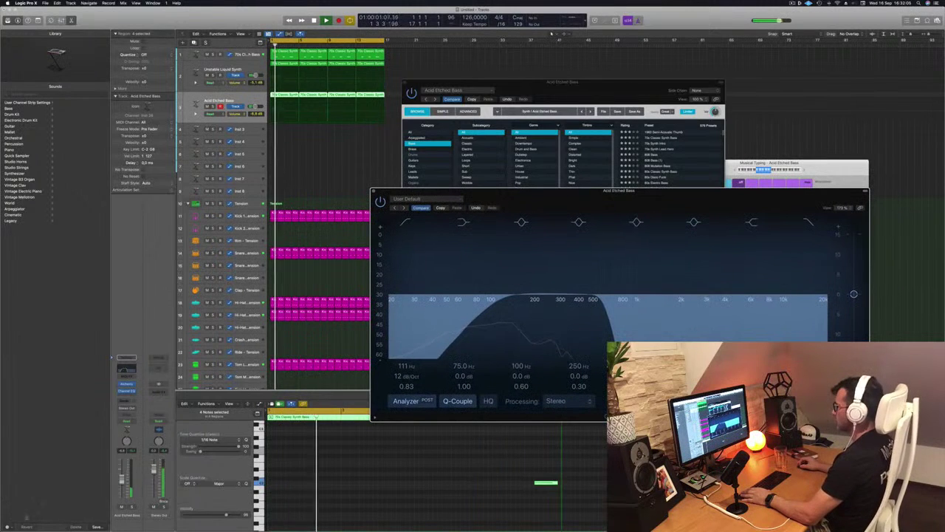
Step: Raise the Acid Etched Bass track's volume slightly and close its Channel EQ and Alchemy windows
drag(122, 480, 122, 477)
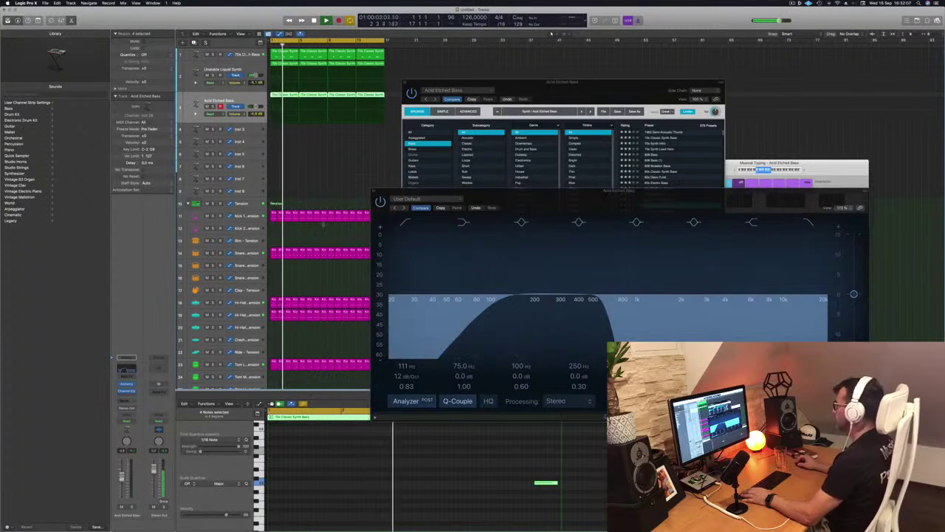
drag(525, 204, 459, 245)
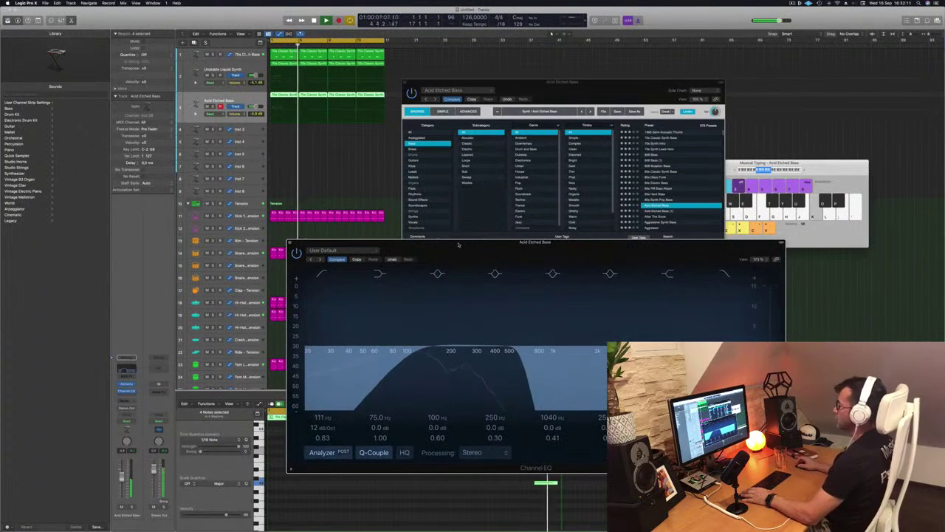
click(290, 243)
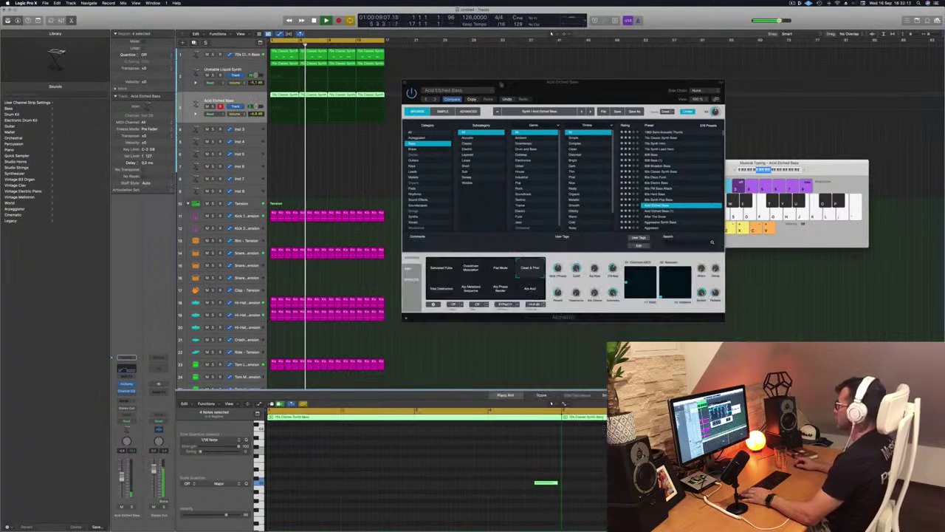
drag(516, 90, 511, 99)
click(400, 91)
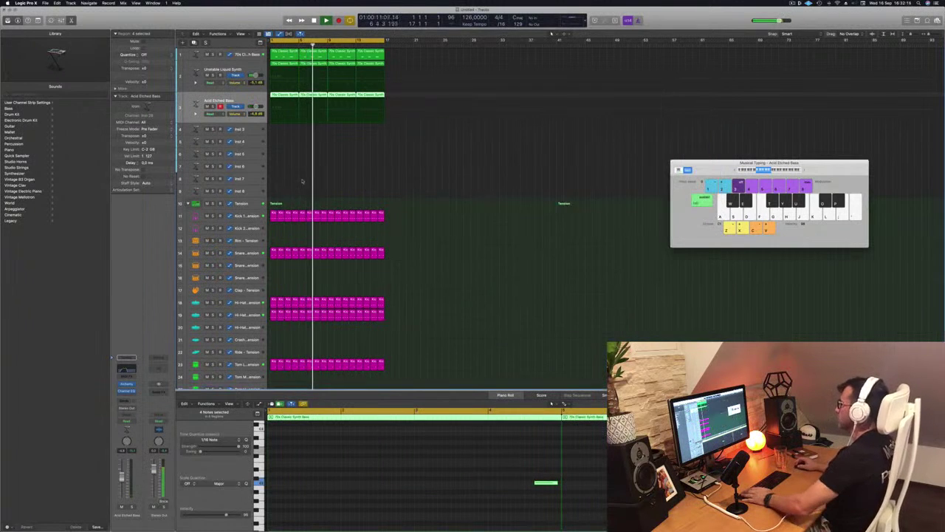
Step: Copy the first snare region up to the empty Rim - Tension track at bar 1
click(295, 173)
scroll(397, 196, down, 5)
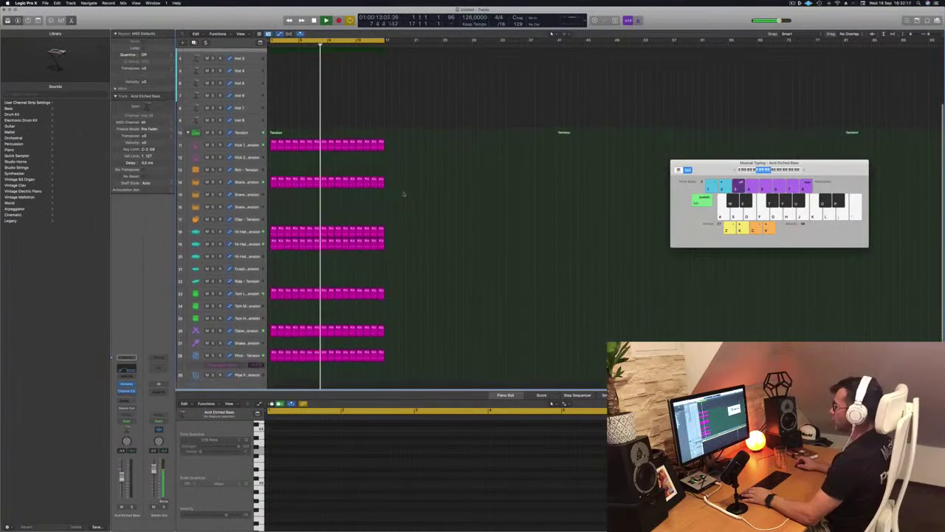
key(Return)
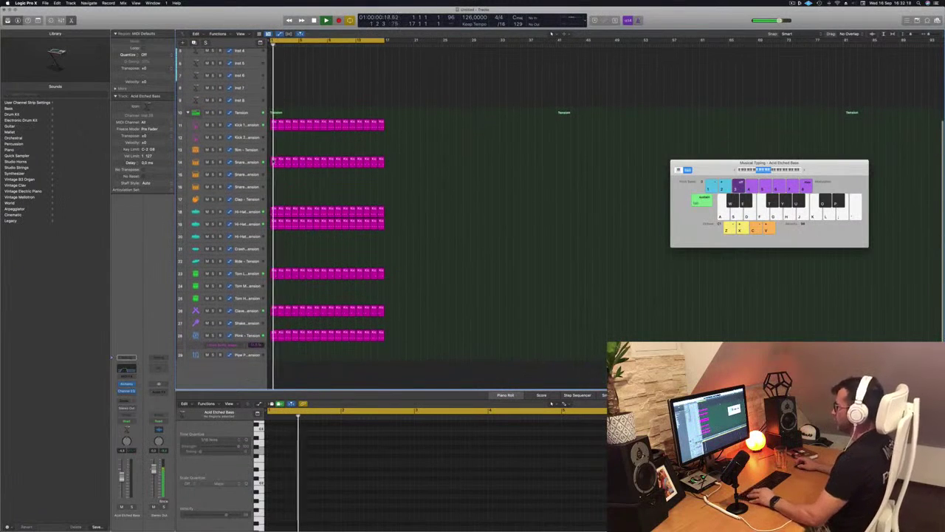
click(274, 161)
drag(274, 162, 273, 149)
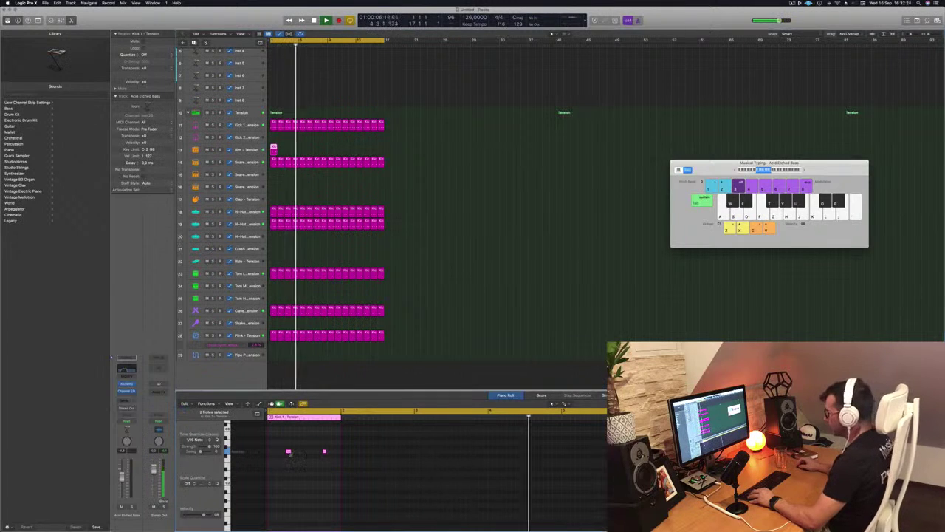
Step: Shift the rim region's two notes earlier so the first falls near the start of bar 1, and select the rim track
drag(288, 452, 275, 455)
key(space)
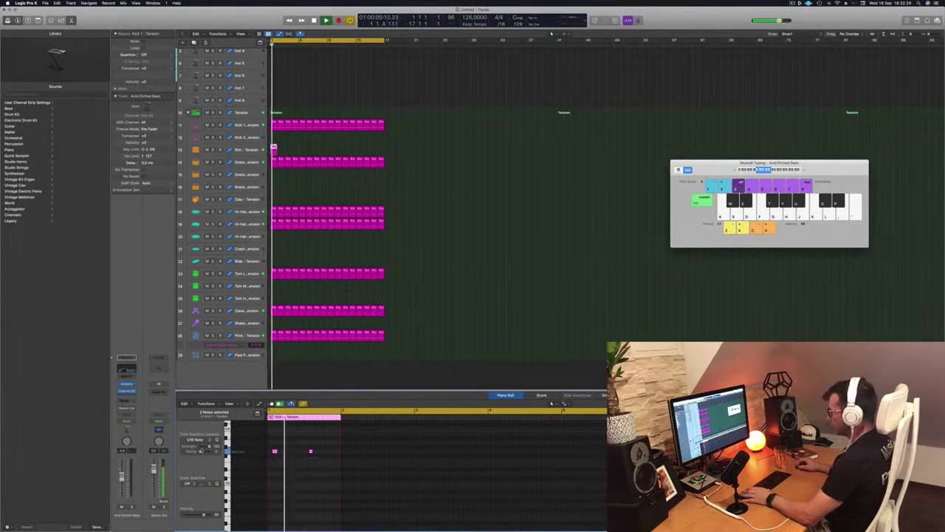
click(251, 152)
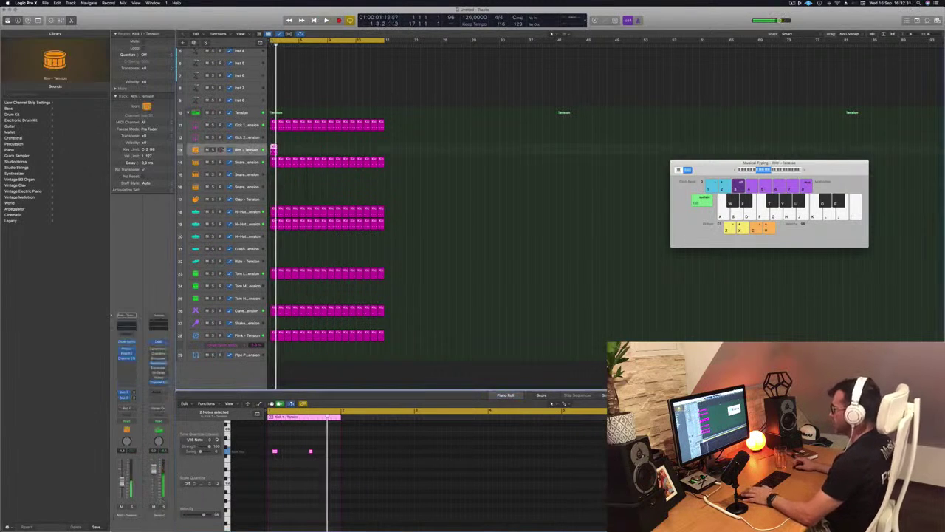
Step: Re-place the second rim note near the middle of bar 1 and duplicate the rim region through to bar 17
key(space)
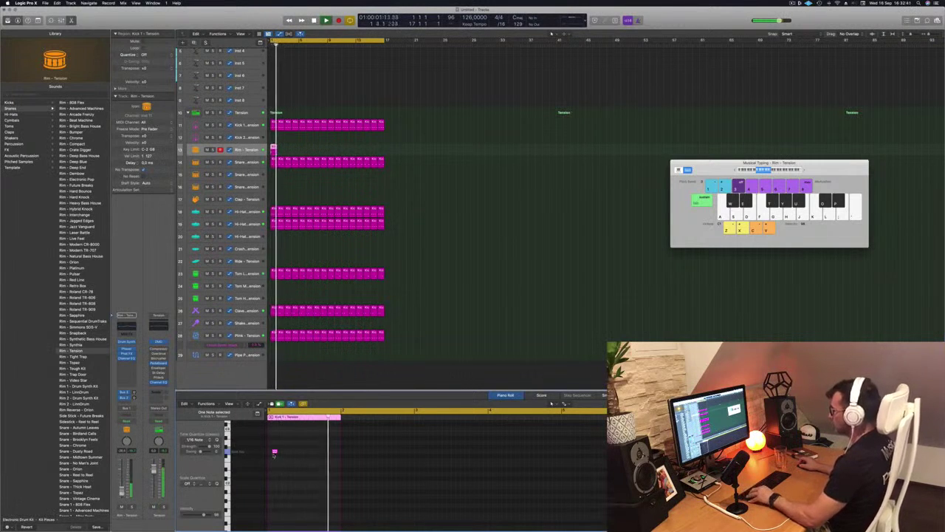
drag(274, 451, 302, 451)
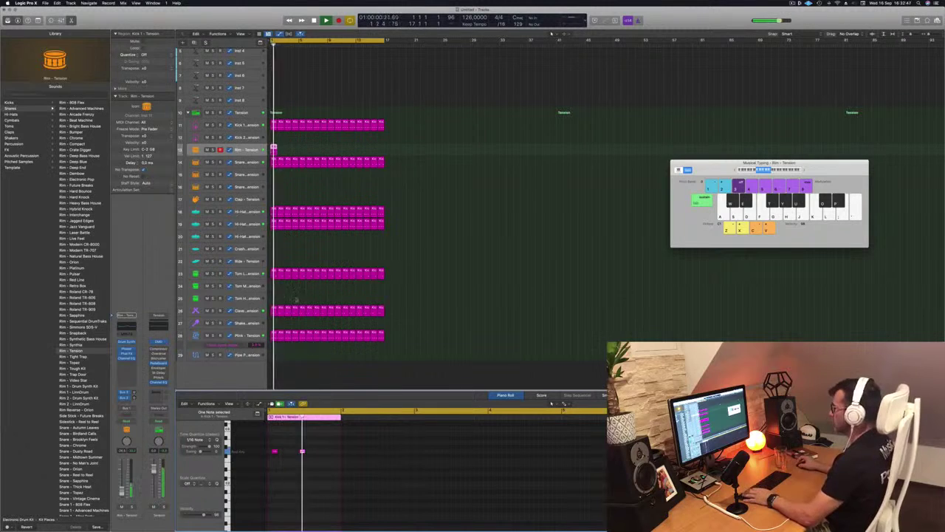
drag(274, 147, 308, 153)
shift+click(273, 151)
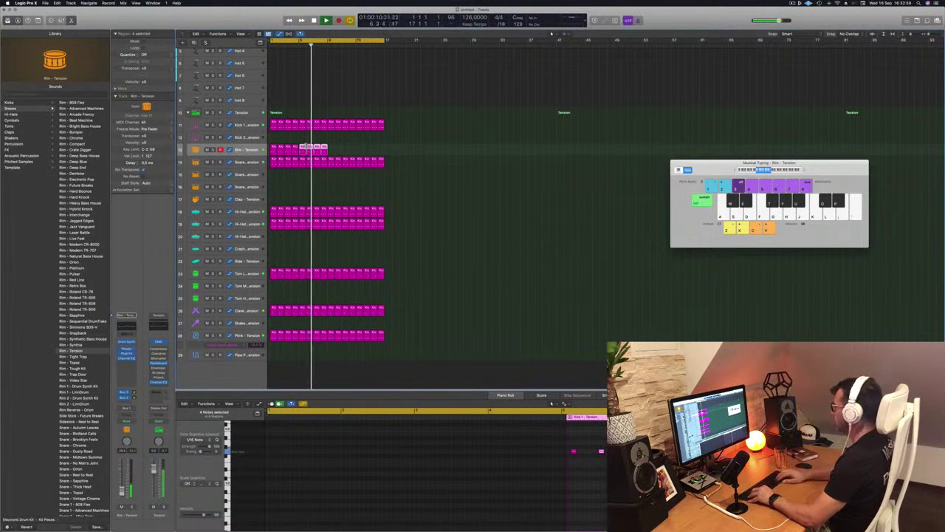
mouse_move(333, 152)
mouse_down()
mouse_move(273, 151)
mouse_move(332, 154)
mouse_up()
click(326, 189)
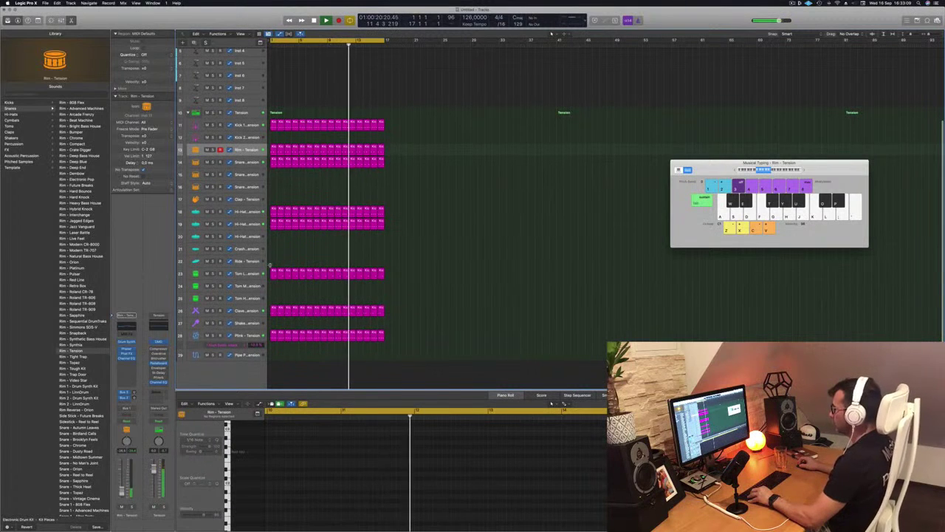
Step: Copy the second hi-hat track's first region to the Ride track, reduce it to four higher-pitched notes, and select that track
click(274, 222)
drag(271, 222, 273, 260)
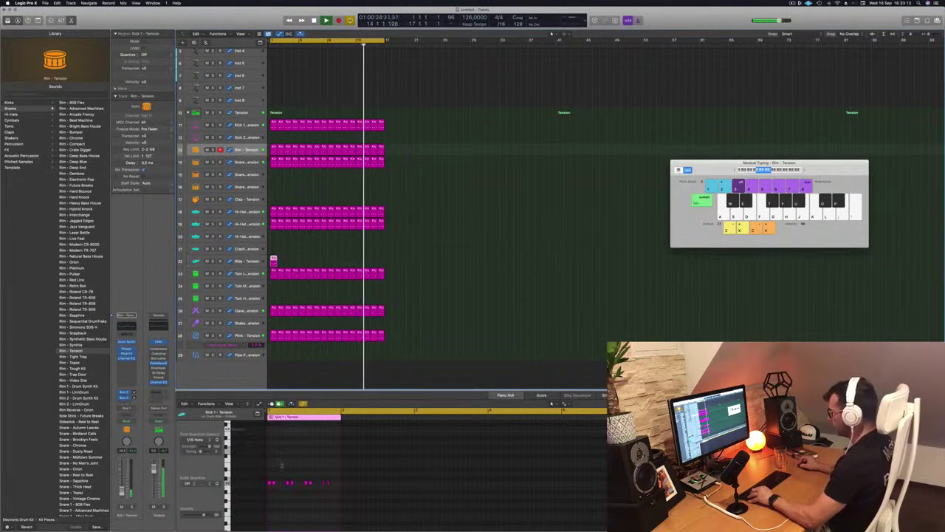
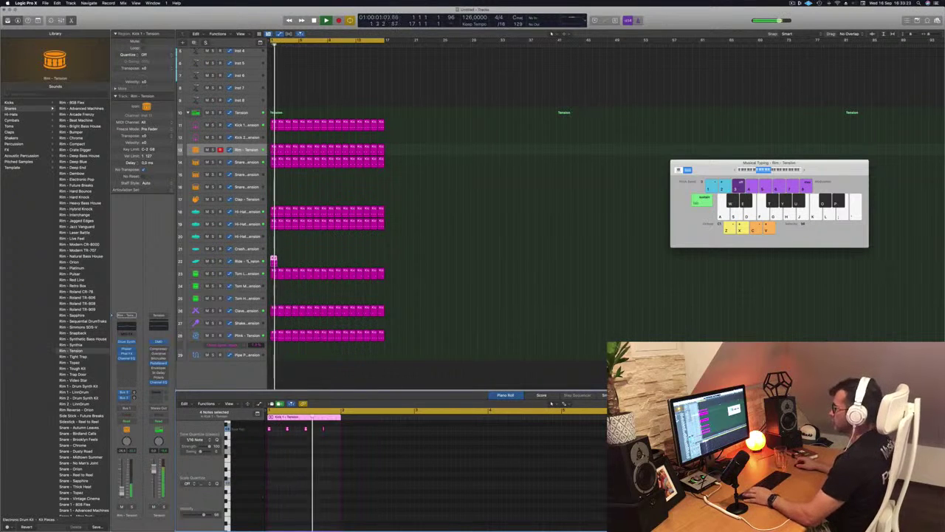
click(250, 262)
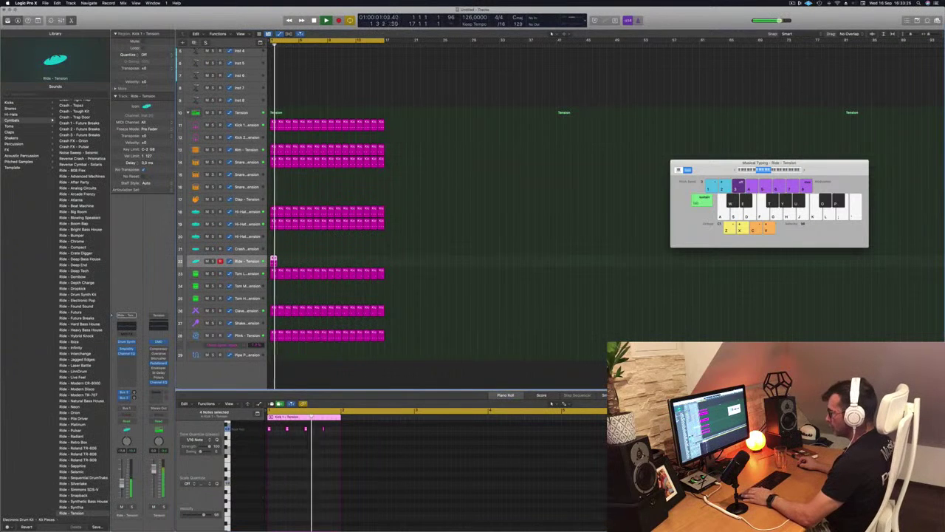
Step: Assign the Ride - Advanced Machines sound to the Ride track and duplicate its region through to bar 17
click(70, 176)
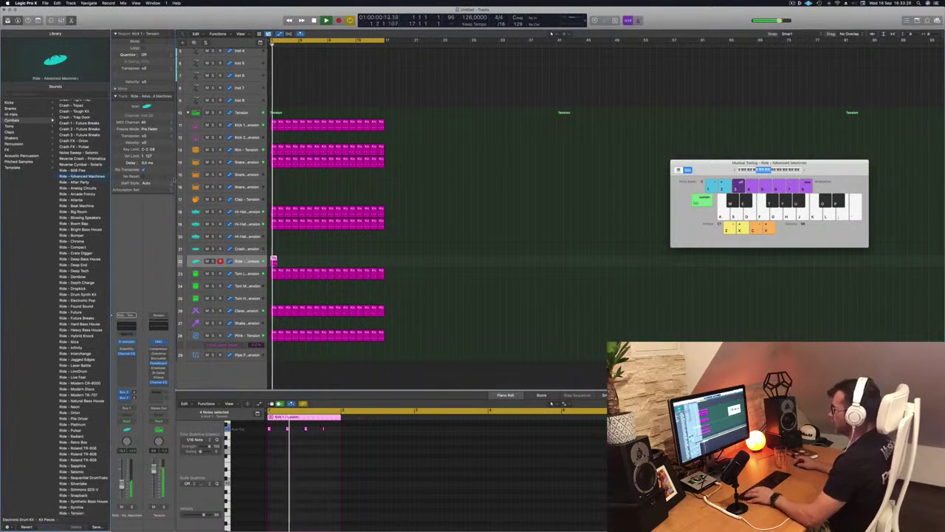
drag(274, 263, 336, 263)
shift+click(273, 263)
key(Return)
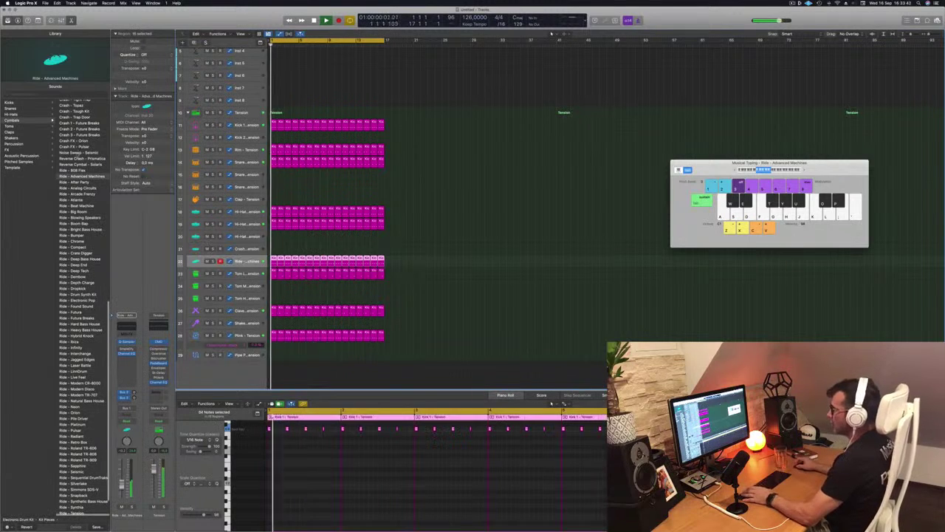
Step: Audition successive cymbal sounds on the Ride track during playback and settle on Ride - Atlanta
key(Down)
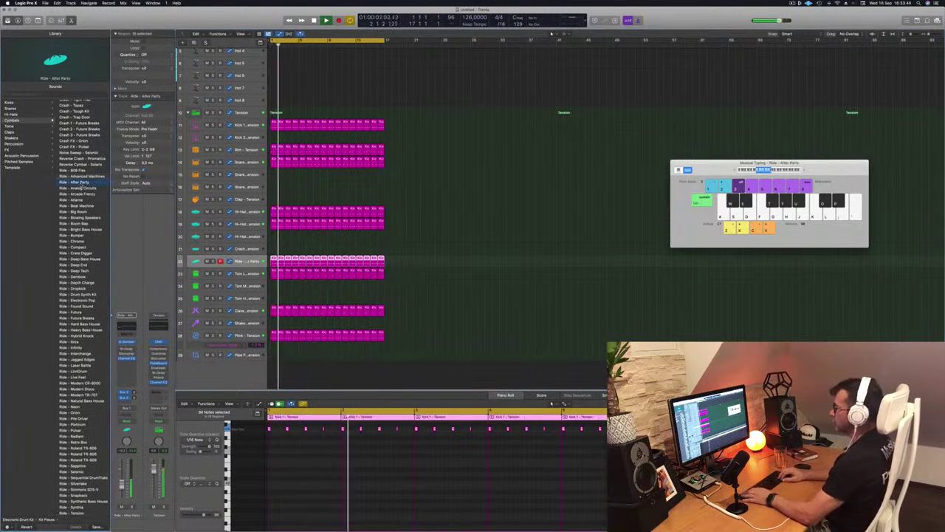
key(Down)
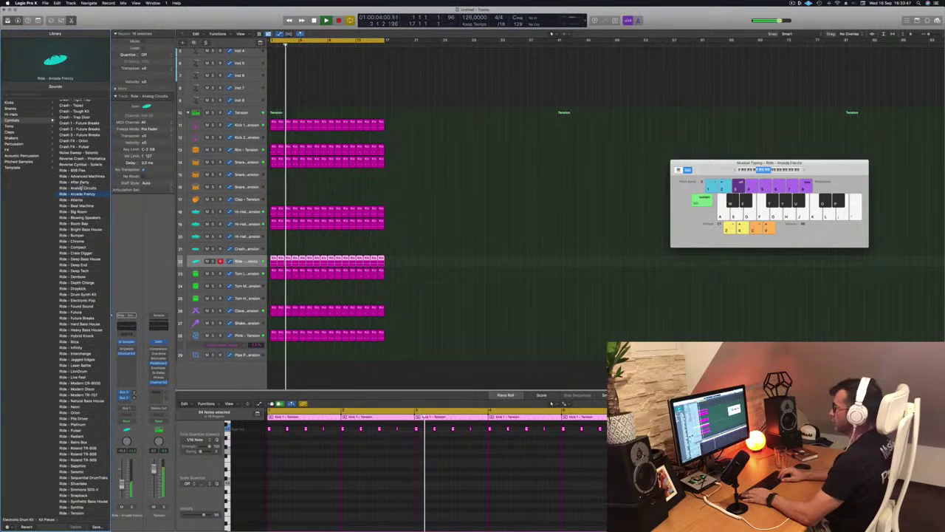
key(Down)
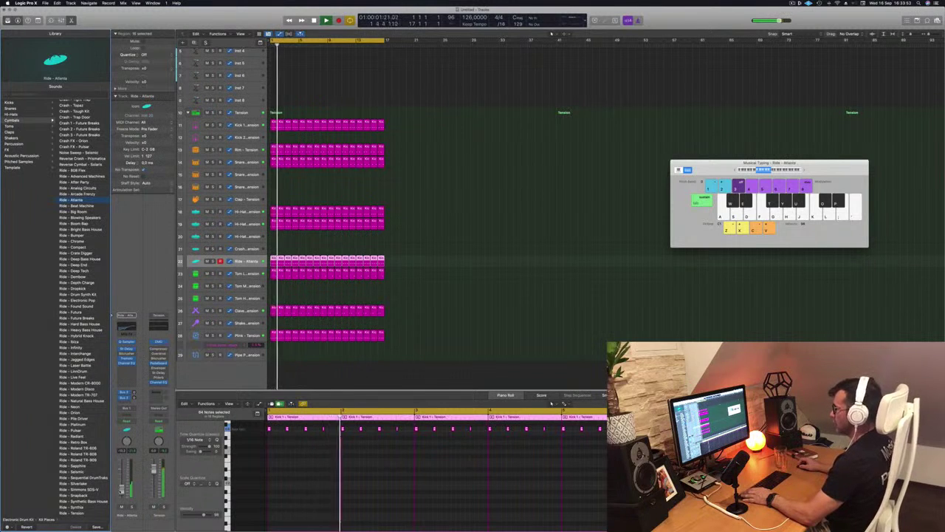
key(Return)
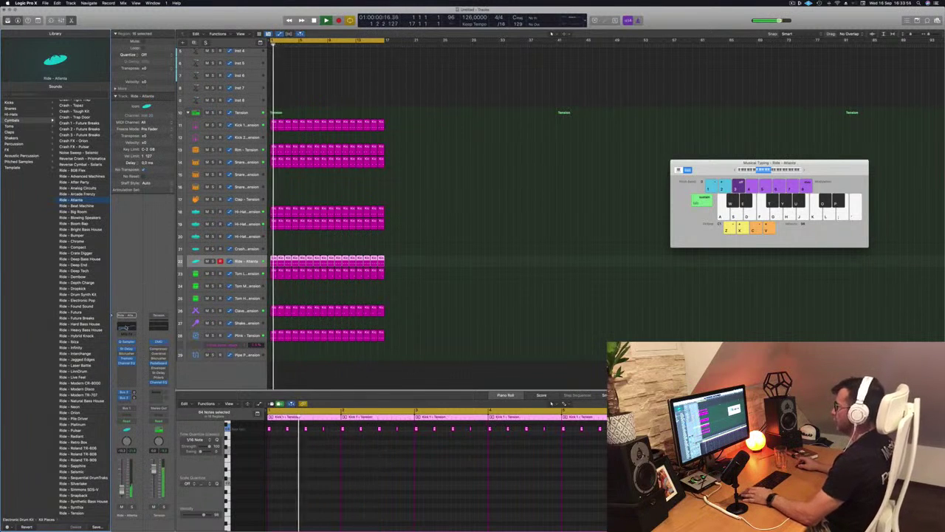
Step: Raise the low cut frequency and steepen its slope in the Ride - Atlanta Channel EQ, then close it
click(126, 327)
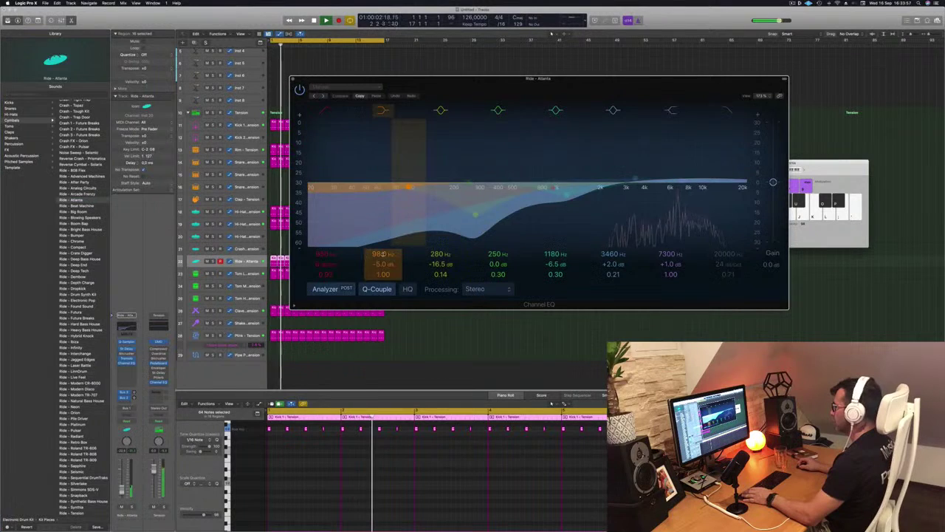
drag(325, 254, 326, 218)
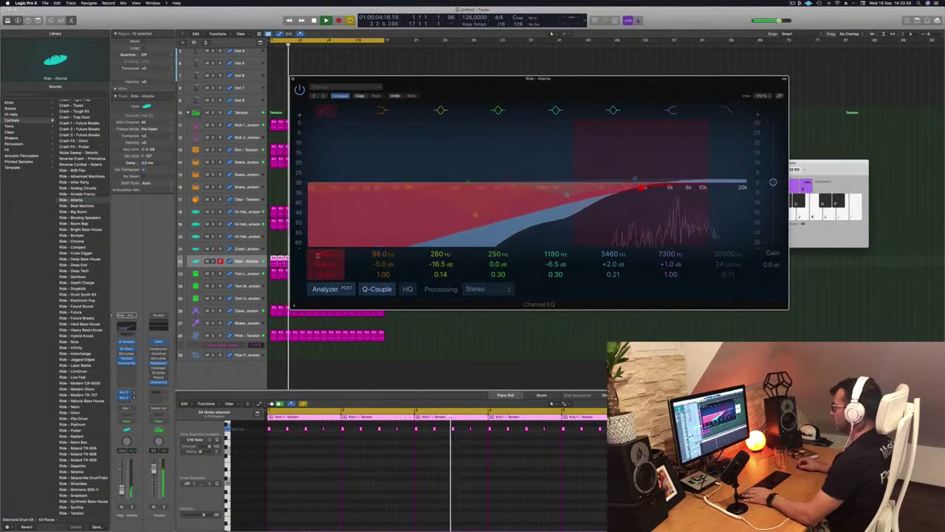
mouse_move(323, 264)
mouse_down()
mouse_move(323, 249)
mouse_move(326, 264)
mouse_up()
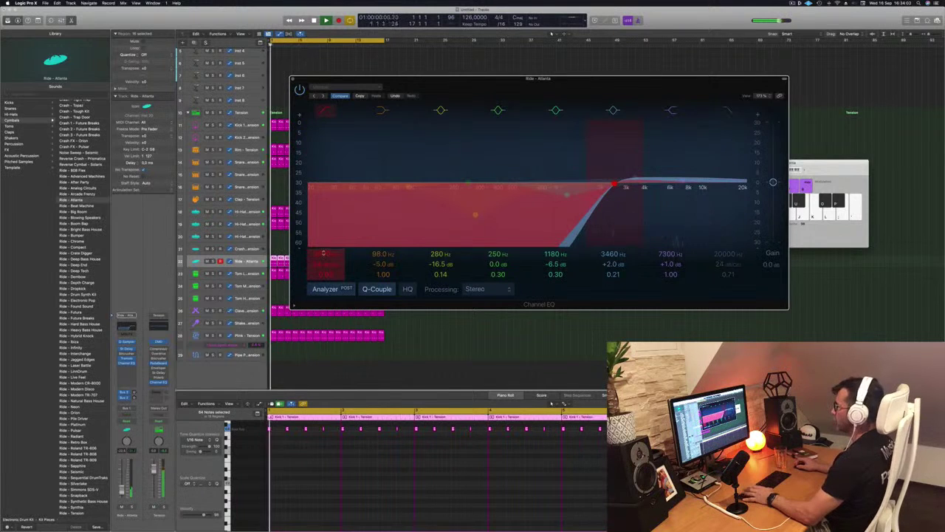
key(Return)
click(293, 79)
key(Return)
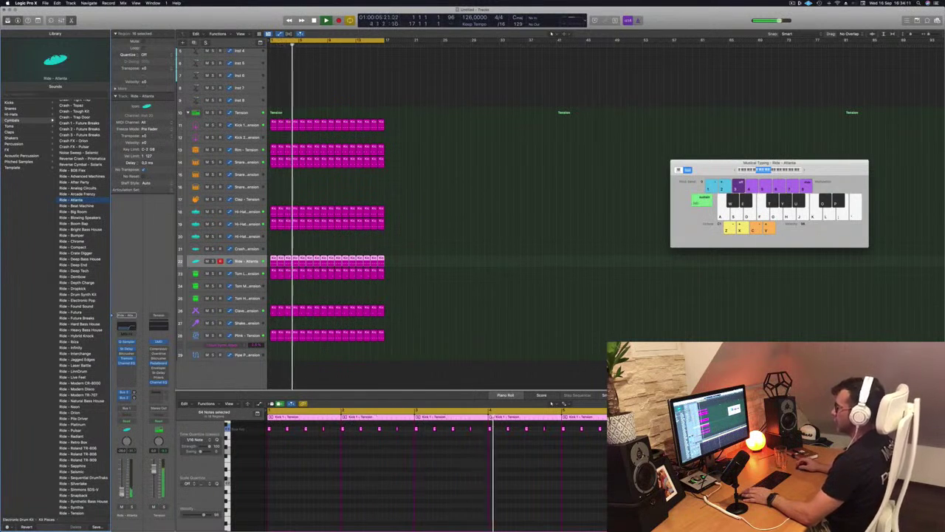
click(488, 244)
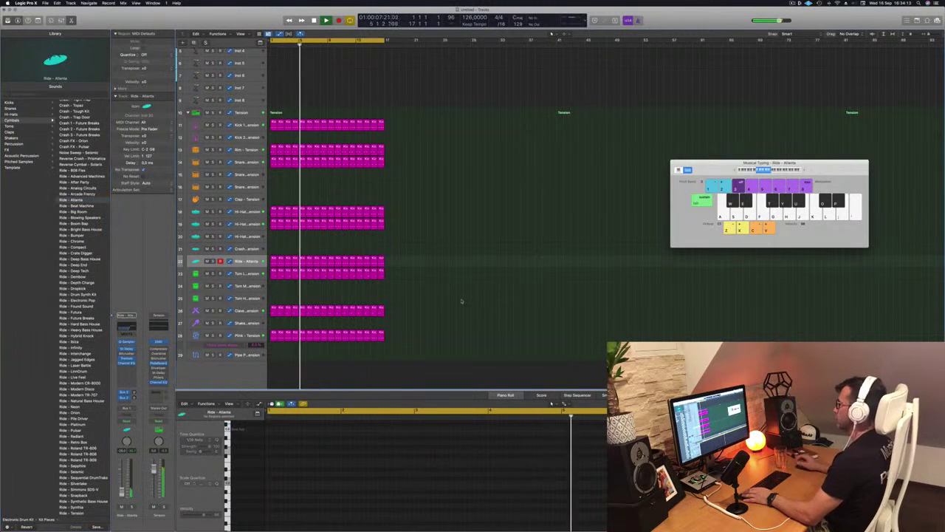
scroll(441, 226, up, 4)
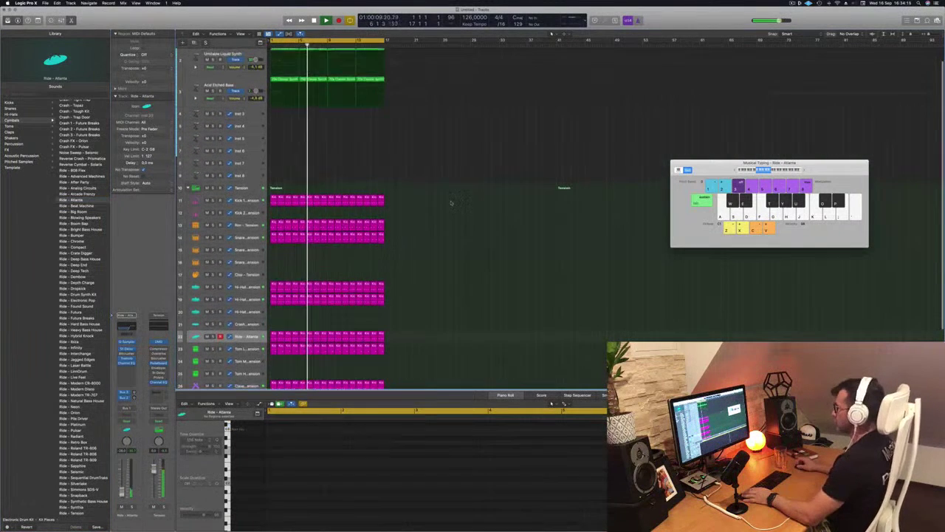
scroll(451, 202, down, 4)
scroll(452, 203, down, 1)
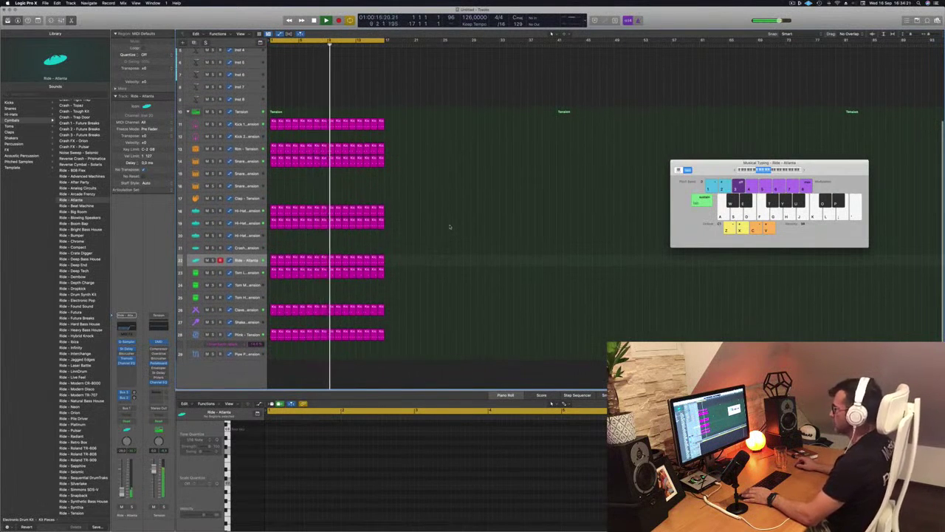
Step: Copy the first ride region to the Tom Mid track at bar 1, shift its notes slightly later, and select that track
click(273, 259)
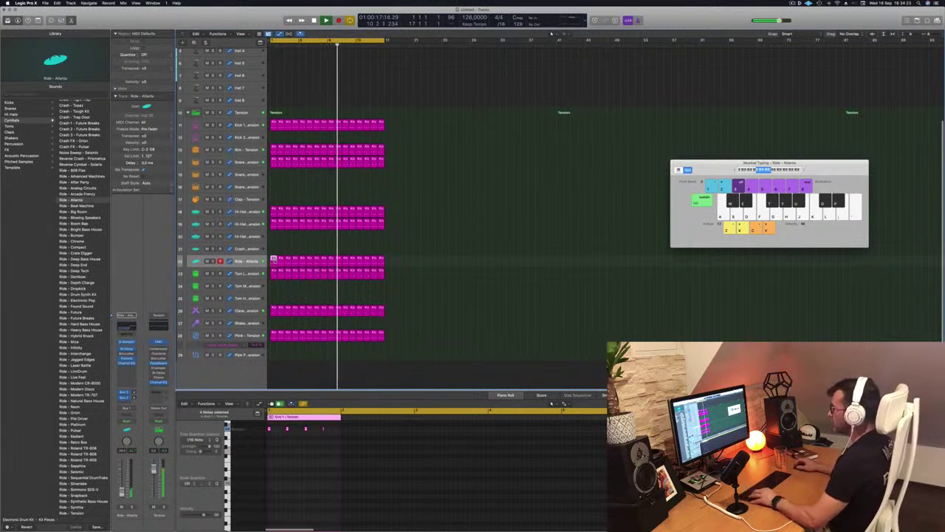
drag(273, 259, 274, 285)
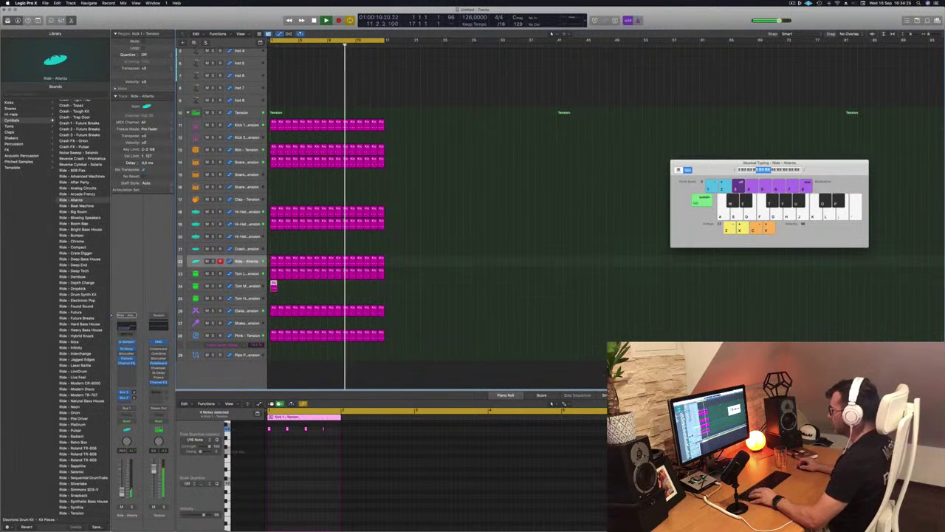
key(space)
key(space)
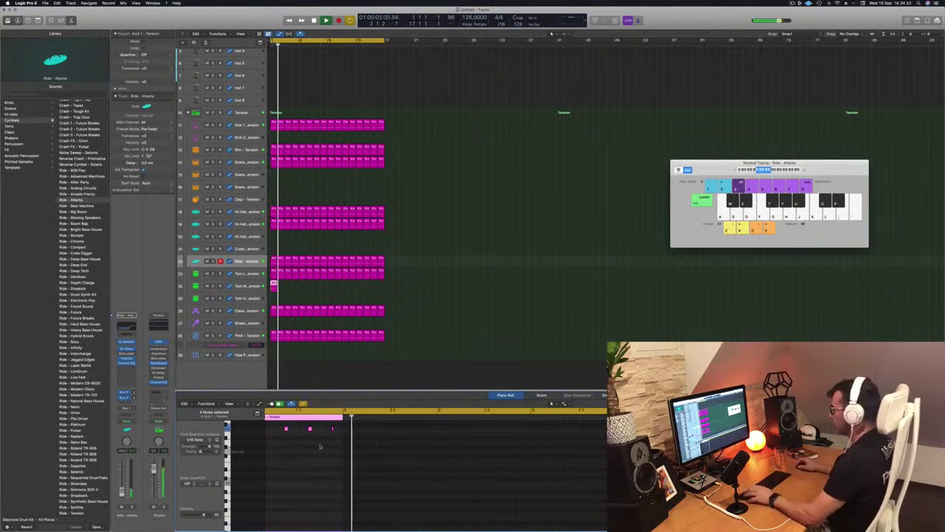
key(Down)
key(Down)
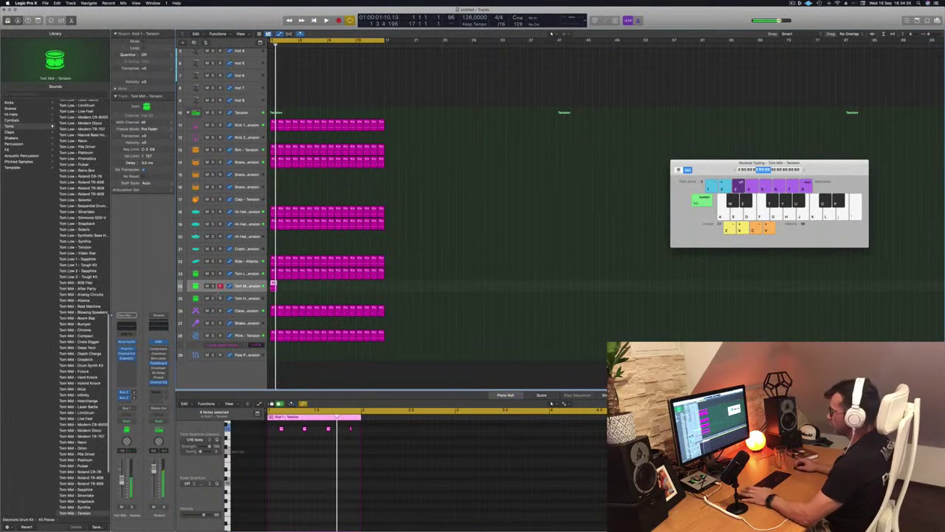
Step: Open the Tom Mid track's Drum Synth and duplicate the tom region through to bar 17
click(126, 342)
drag(467, 79, 638, 193)
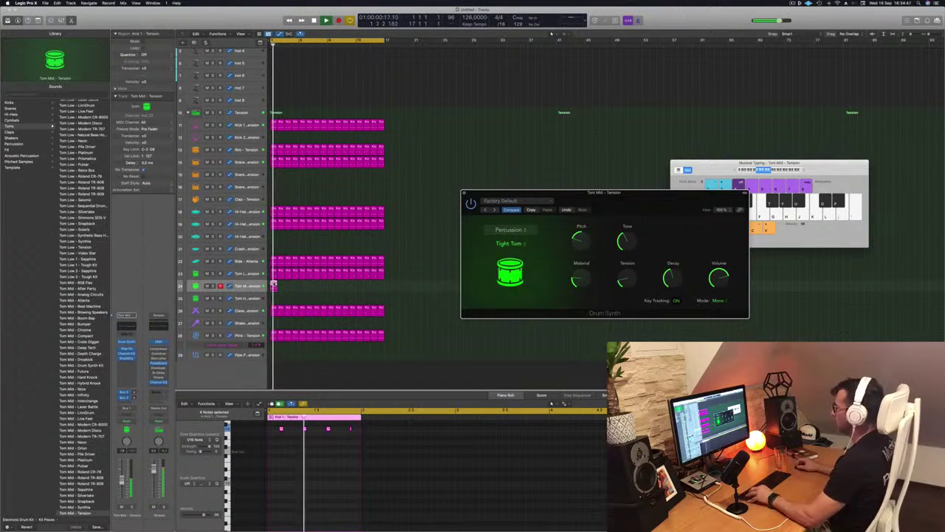
drag(281, 287, 282, 287)
drag(291, 289, 332, 291)
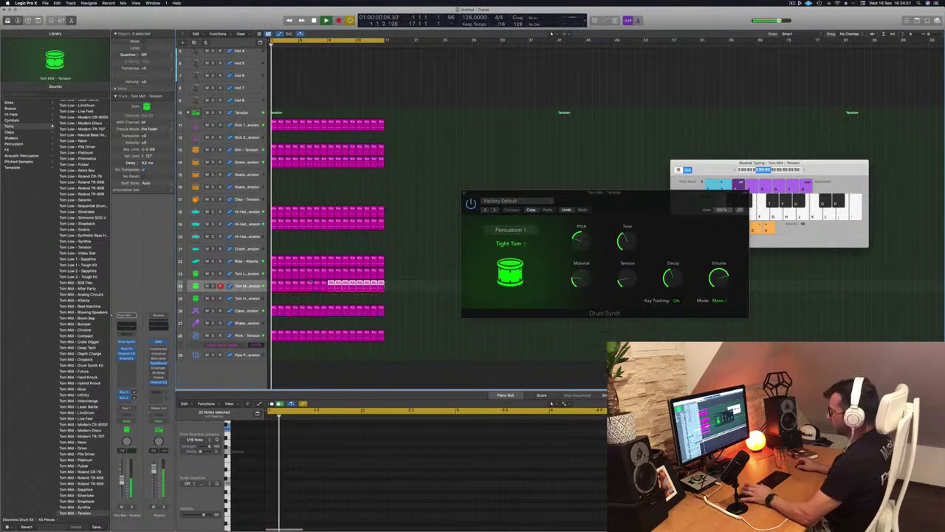
Step: Adjust the decay of the Tom Mid Tight Tom in Drum Synth and compare the track soloed and muted
click(251, 286)
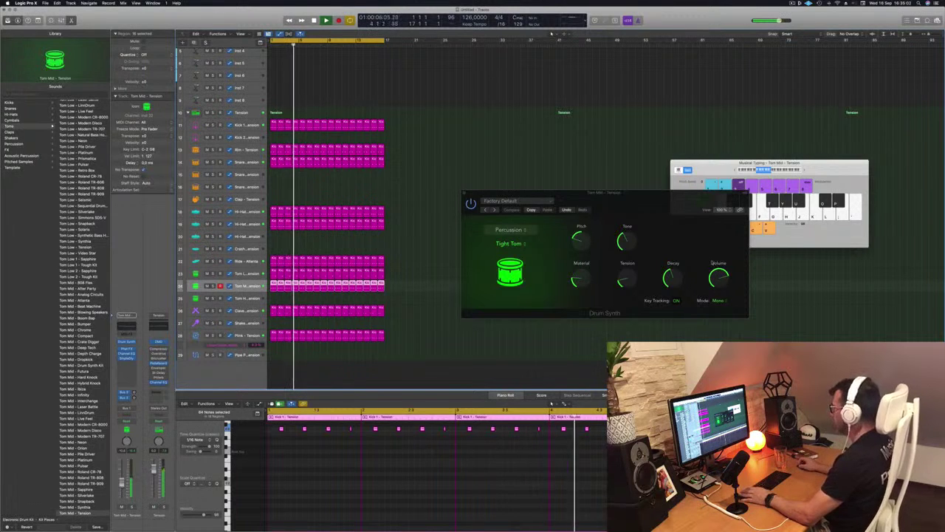
drag(671, 278, 672, 284)
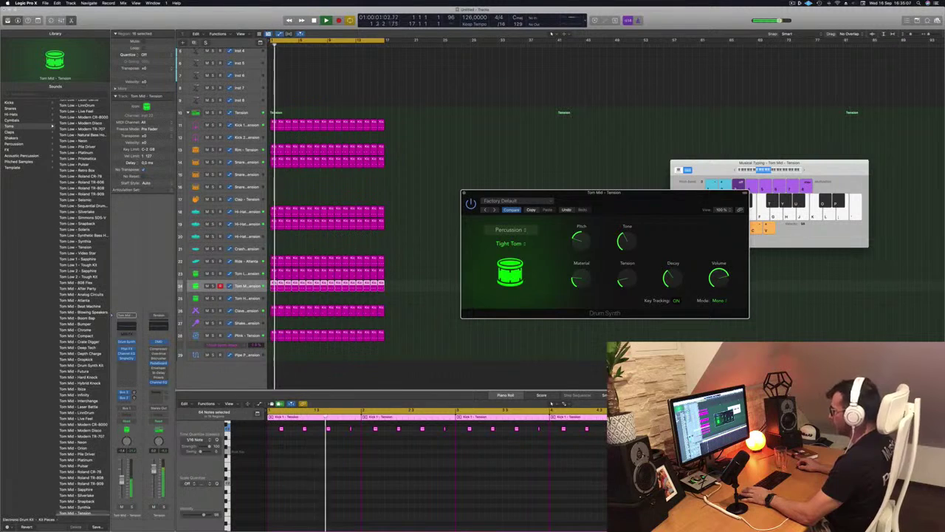
click(246, 299)
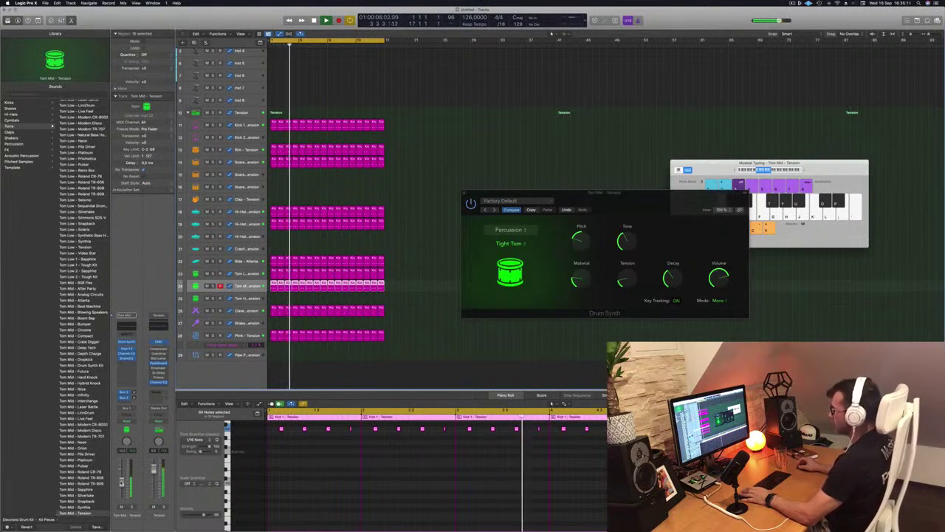
drag(641, 206, 600, 189)
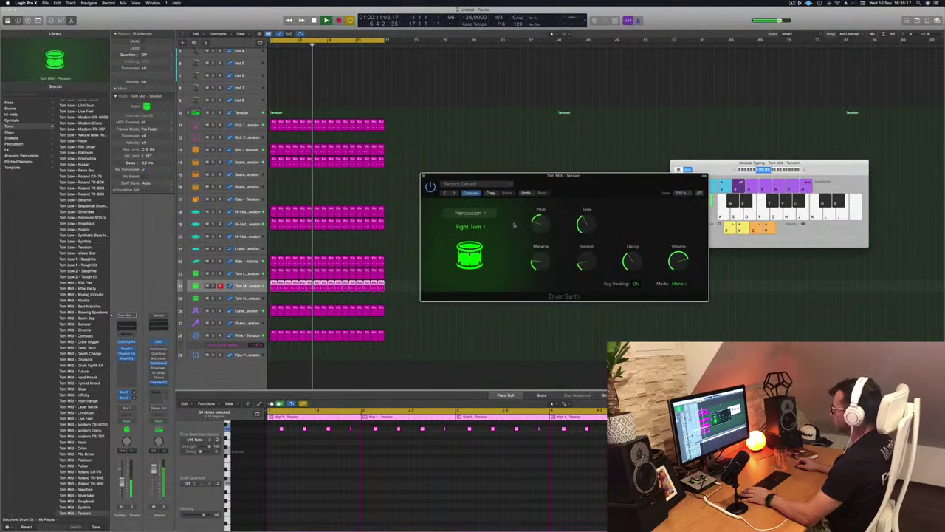
drag(605, 191, 590, 221)
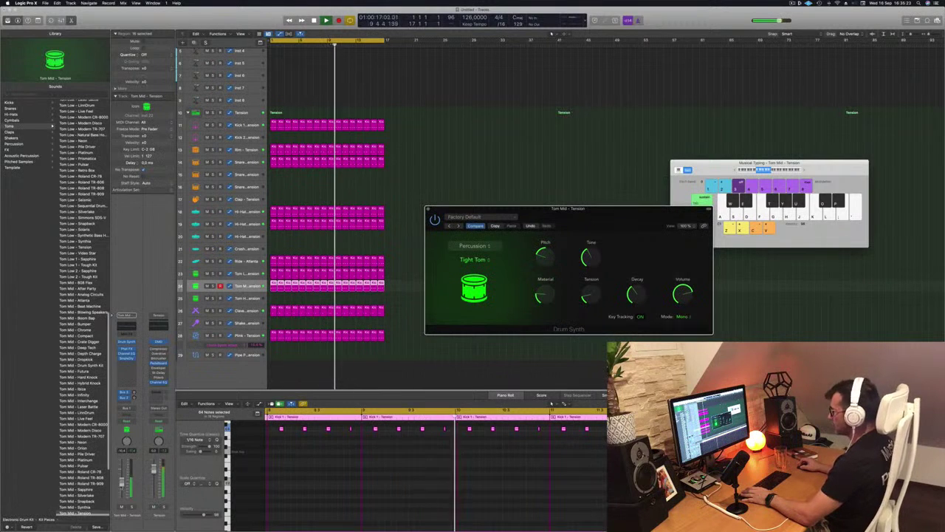
click(132, 506)
click(121, 507)
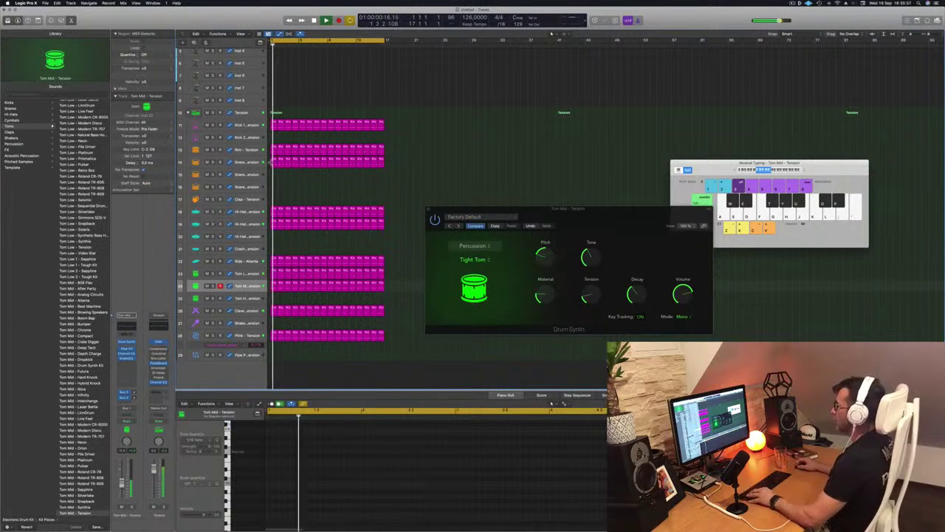
Step: Copy the first kick region to the second snare track at bar 1 and duplicate its notes into a sixteenth-note run
drag(274, 125, 269, 179)
key(space)
key(space)
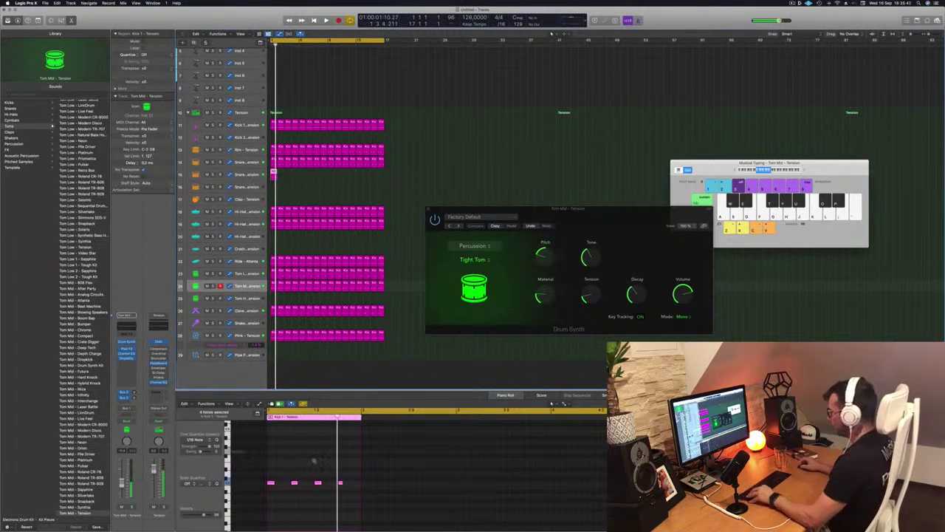
scroll(329, 468, left, 2)
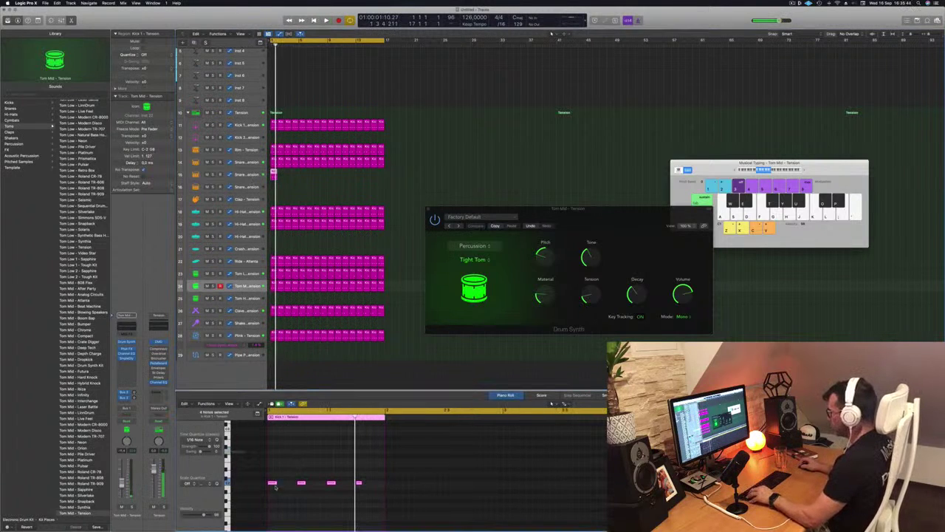
drag(275, 483, 285, 485)
key(space)
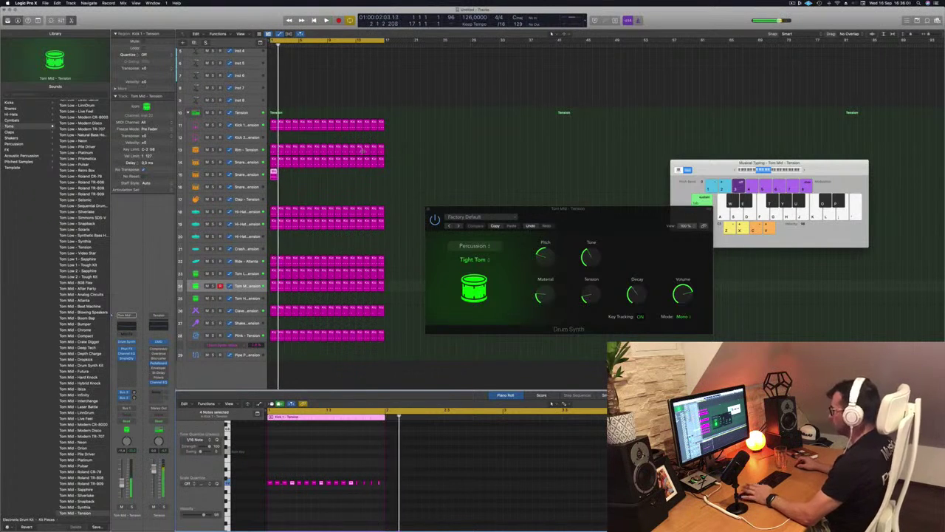
Step: Duplicate the second snare track's bar 1 region repeatedly until its sixteenth-note pattern runs through to bar 17
click(245, 175)
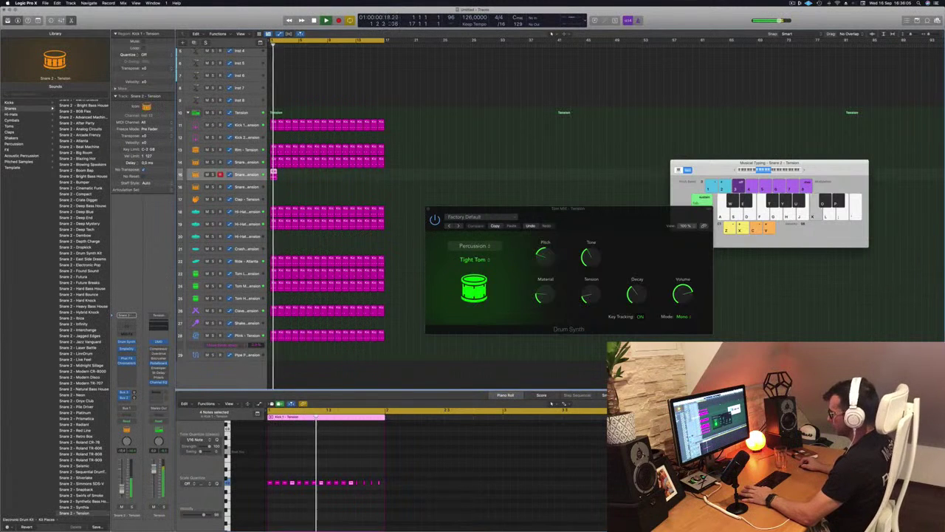
key(space)
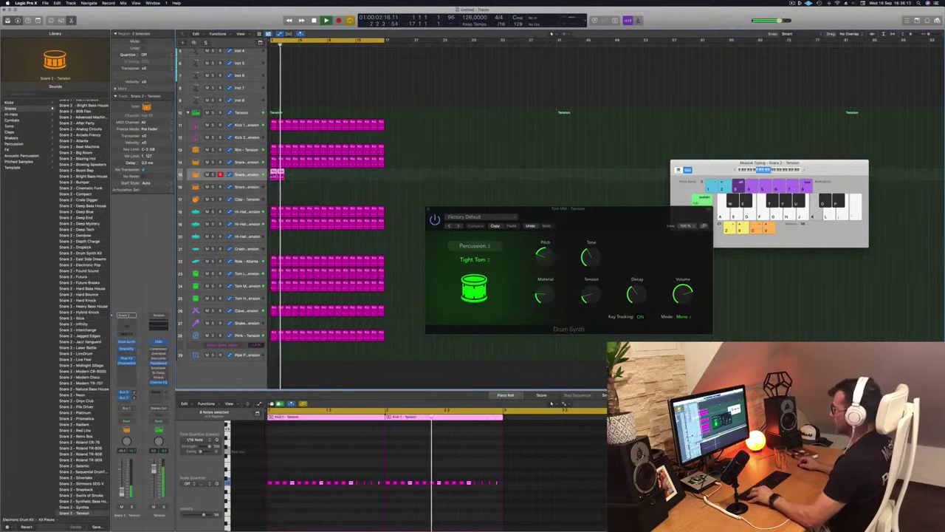
drag(291, 180, 303, 178)
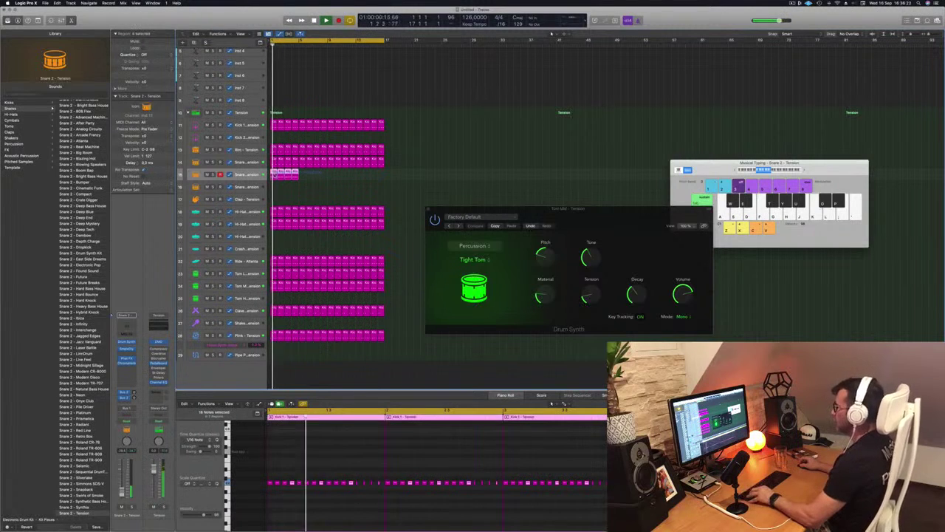
drag(275, 175, 334, 179)
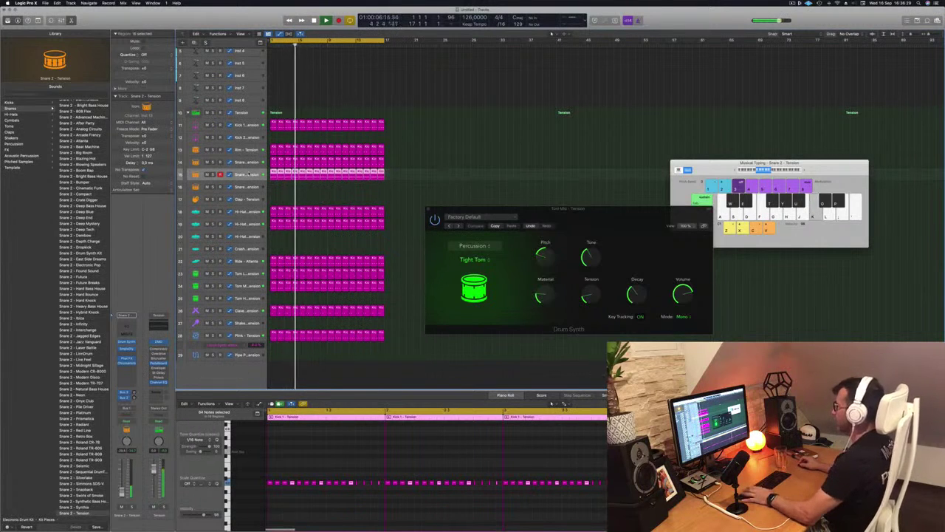
Step: Enlarge the Snare 2 track, compare it soloed and within the mix, and set its volume to about -27.5 dB
drag(244, 175, 244, 212)
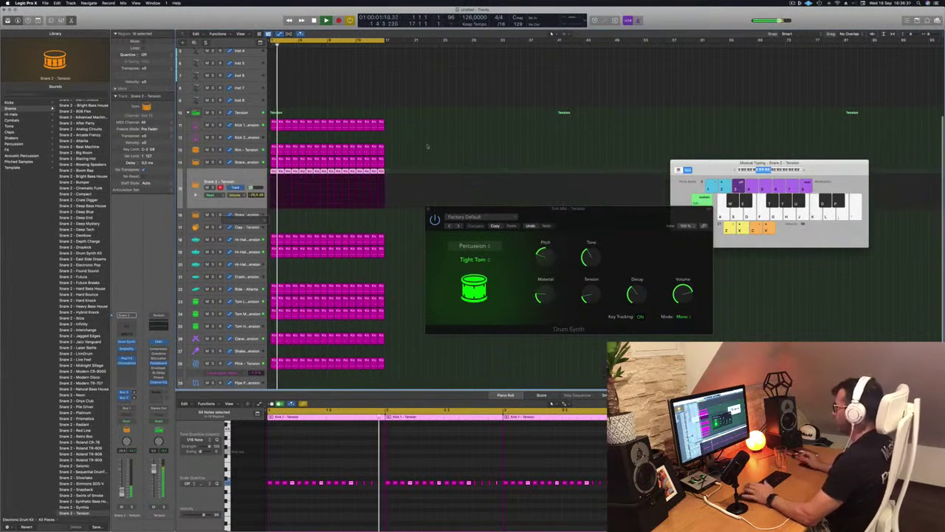
key(space)
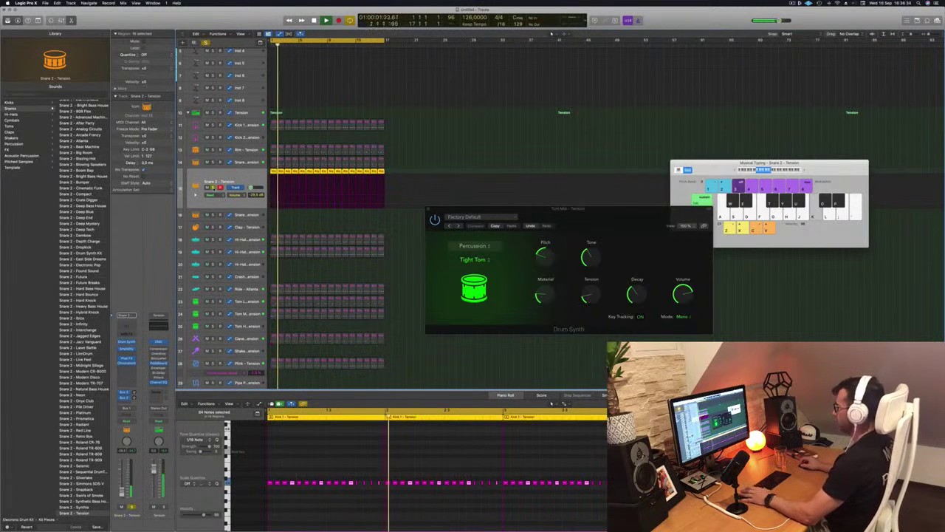
key(space)
key(space)
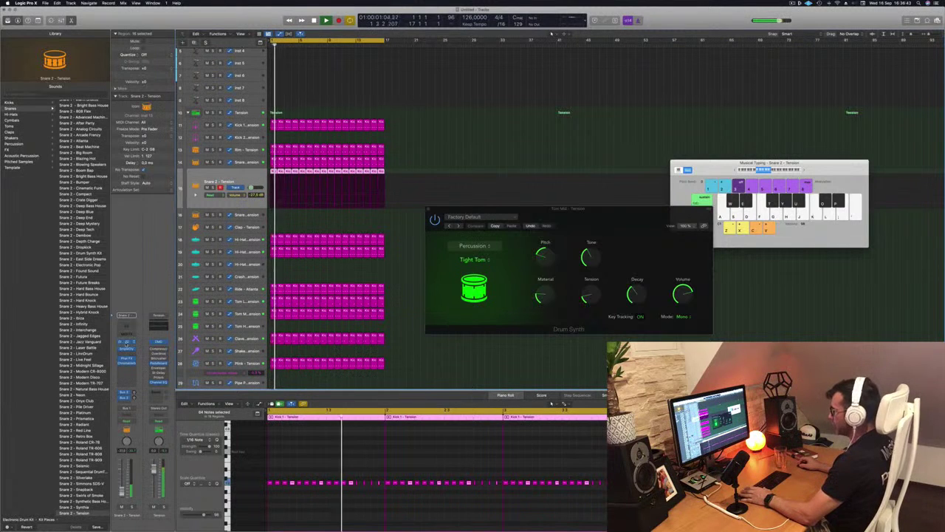
Step: Inspect the Gritty Snare settings in the Snare 2 track's Drum Synth during playback and close its window
click(127, 342)
drag(421, 84, 537, 106)
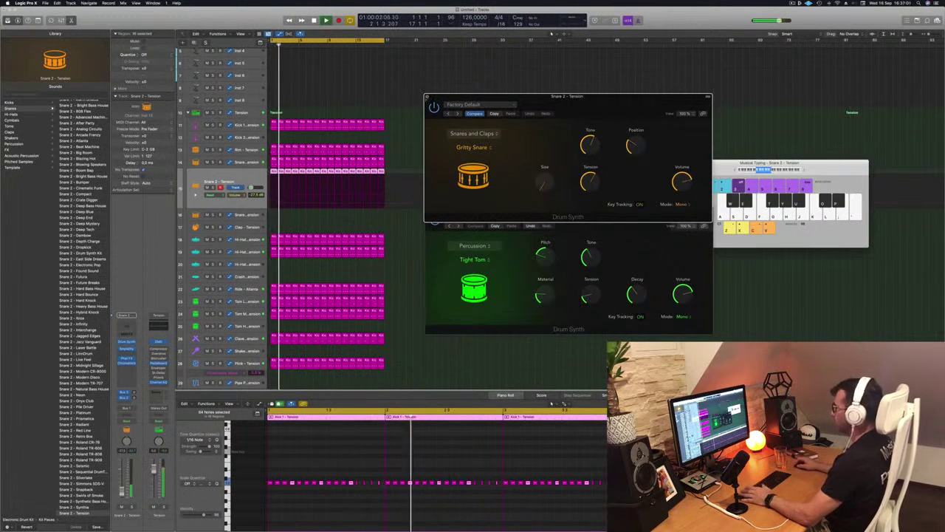
click(427, 97)
key(space)
key(space)
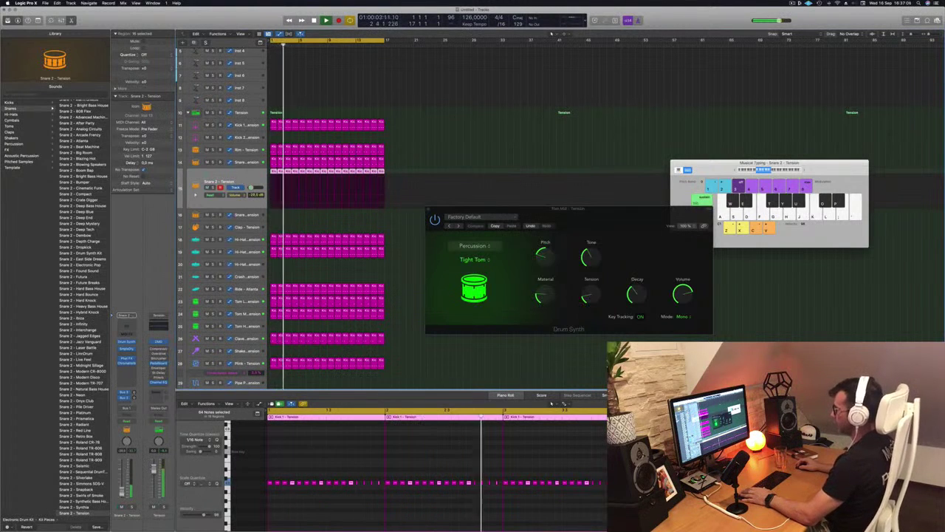
Step: Deselect the Snare 2 regions and close the Tom Mid track's Drum Synth window
click(456, 119)
key(k)
click(428, 209)
scroll(458, 271, up, 1)
scroll(458, 271, up, 5)
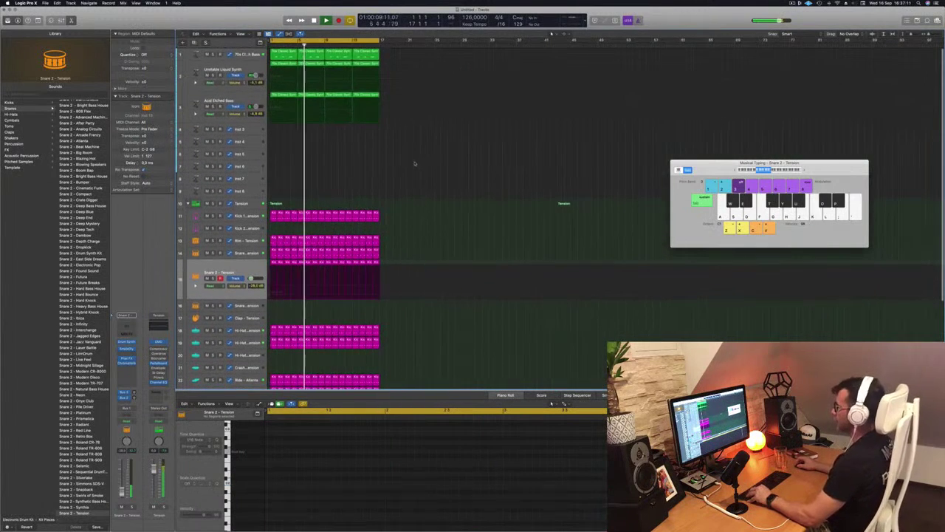
scroll(426, 164, up, 1)
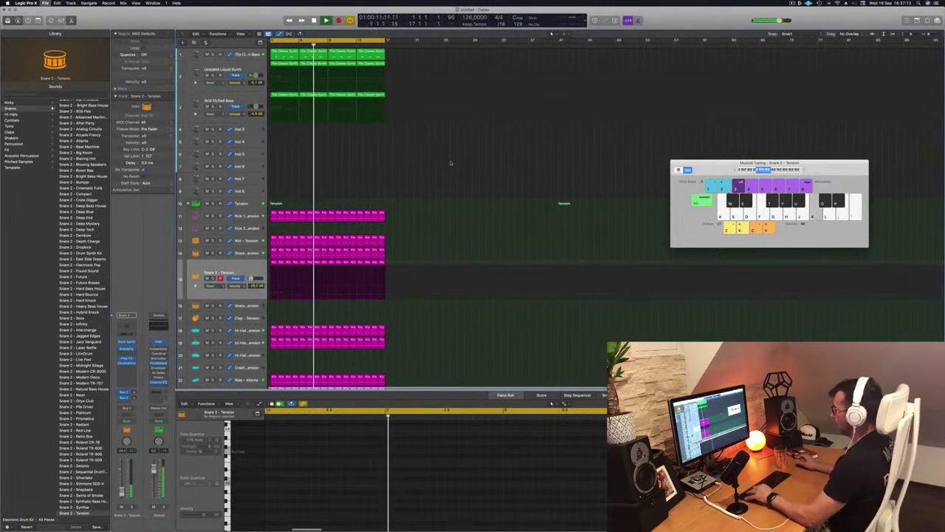
Step: Save the project as Episode 137 Guys in the Logic folder, keep the Snare 2 track, and restart playback
key(super+s)
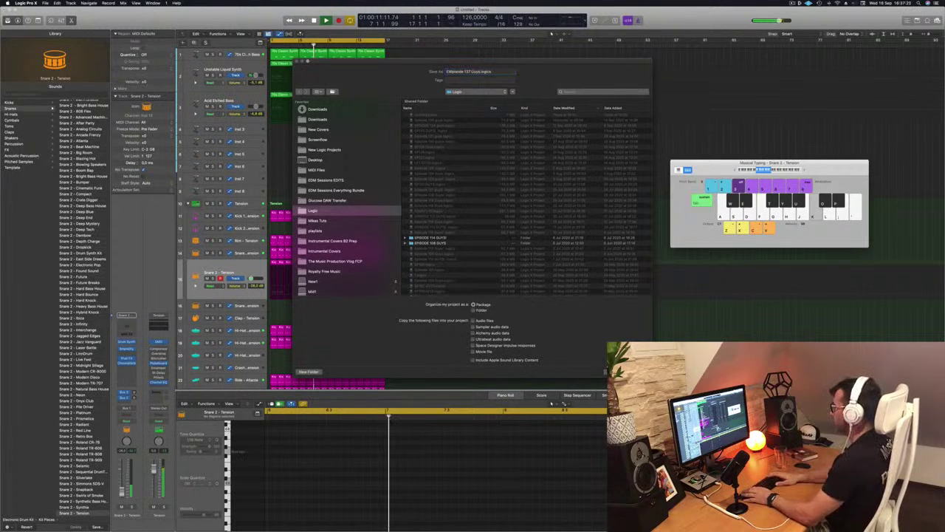
key(Return)
key(BackSpace)
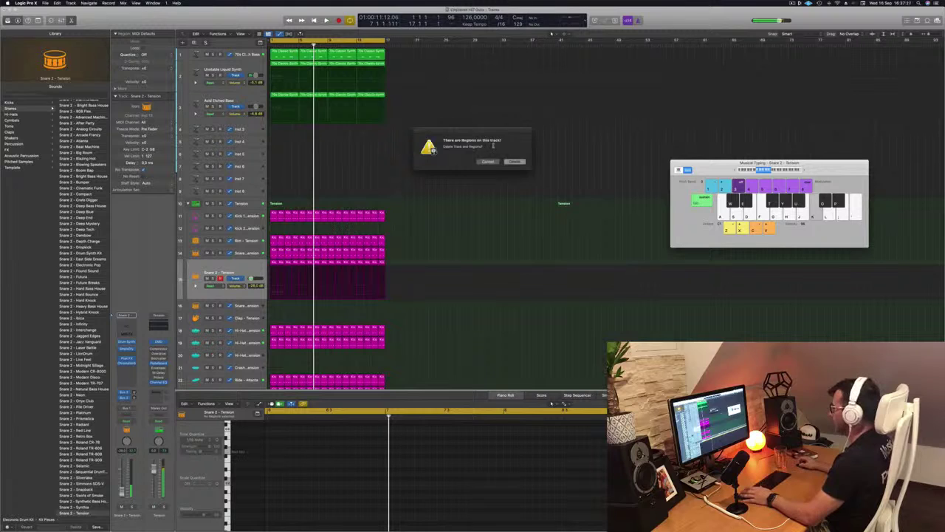
click(489, 162)
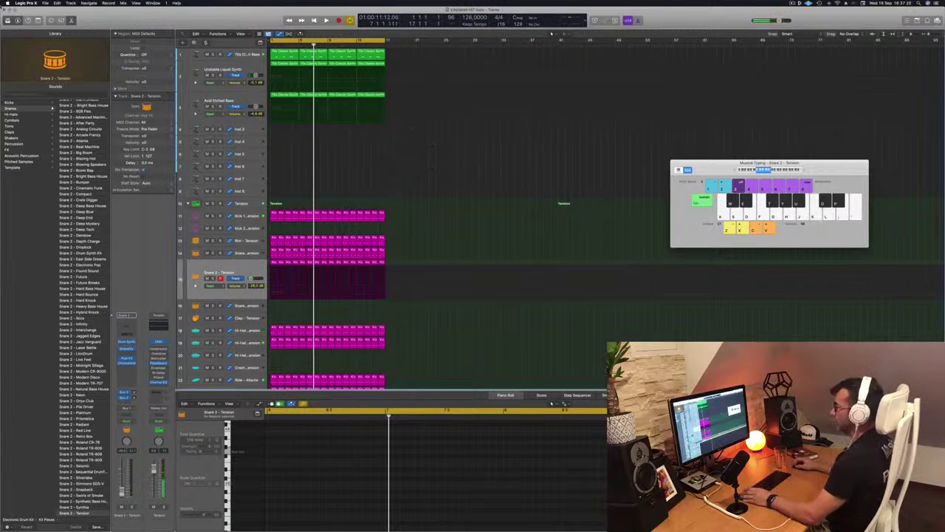
click(45, 3)
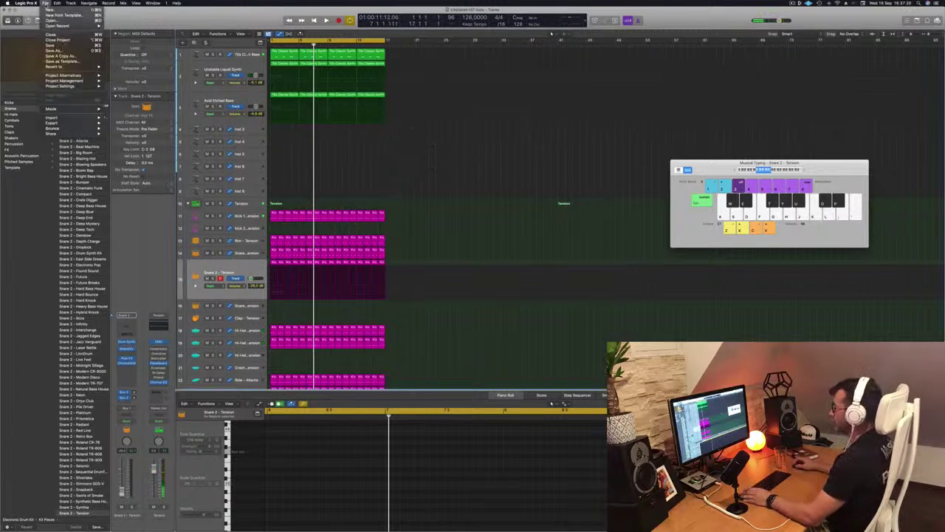
click(473, 157)
key(Return)
key(space)
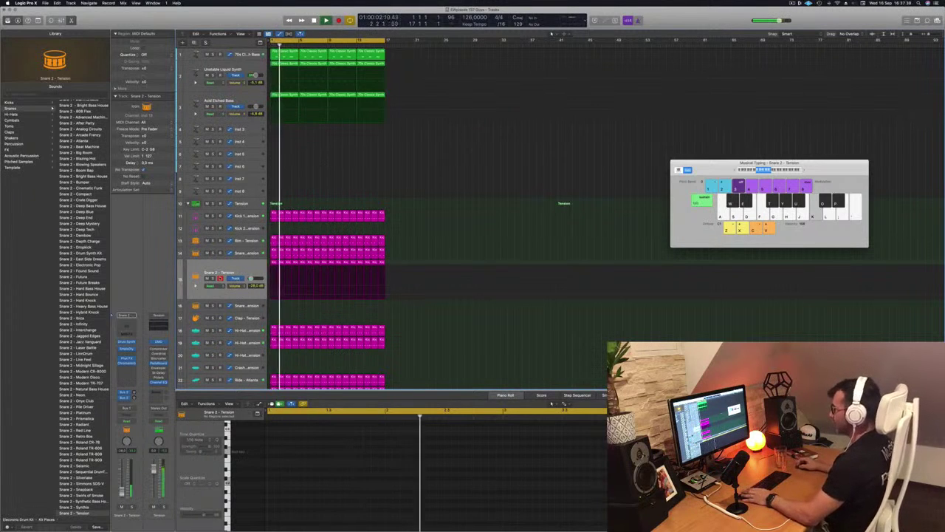
Step: Select all Snare 2 regions and open the Phat FX effect on that track while the loop plays
click(238, 271)
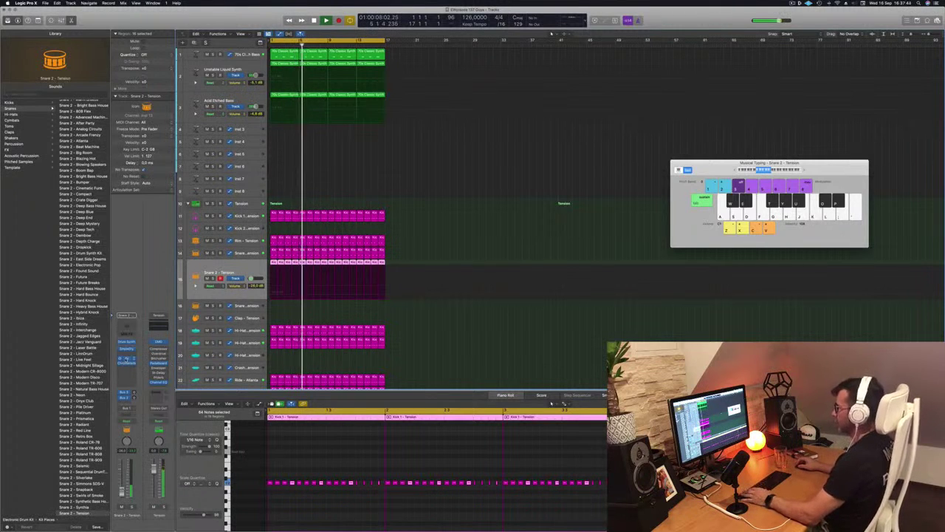
click(127, 359)
key(Return)
drag(451, 90, 430, 110)
click(313, 102)
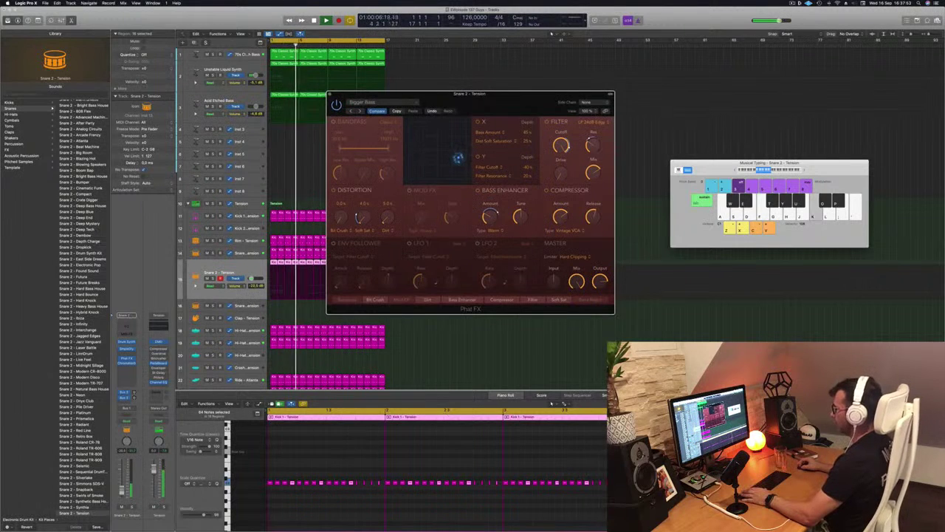
click(190, 415)
key(space)
Step: Audition successive Phat FX presets on the Snare 2 track, from Bigger Bass through Dirty Tube Wobble and Lo-Fi Resonant to Screamer
click(360, 111)
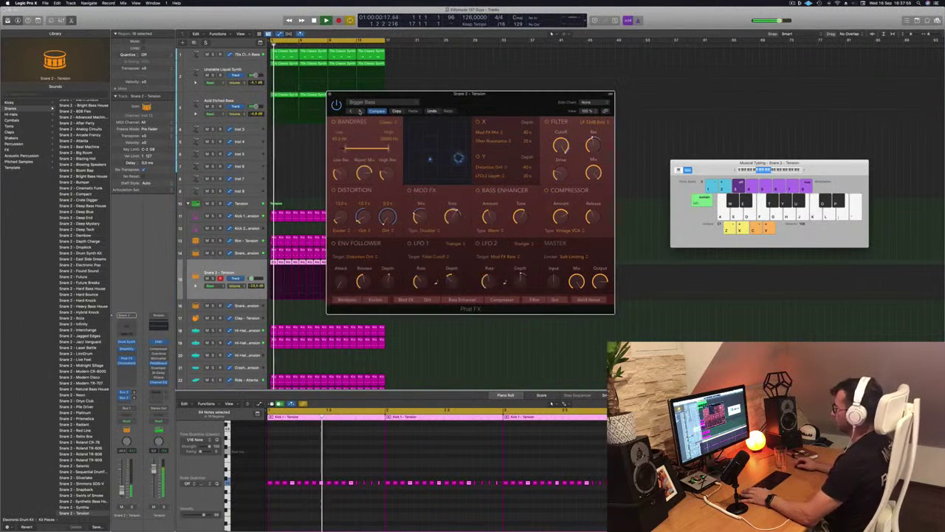
click(359, 111)
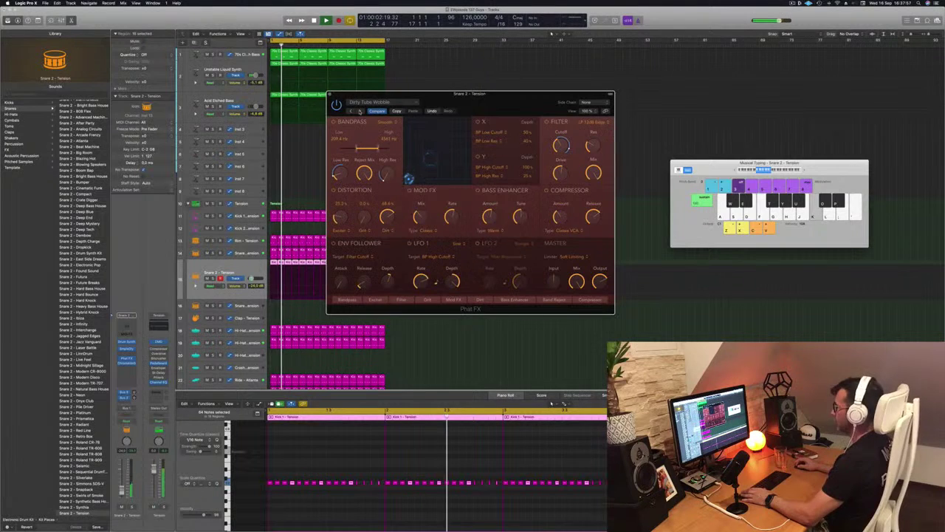
click(359, 111)
click(360, 111)
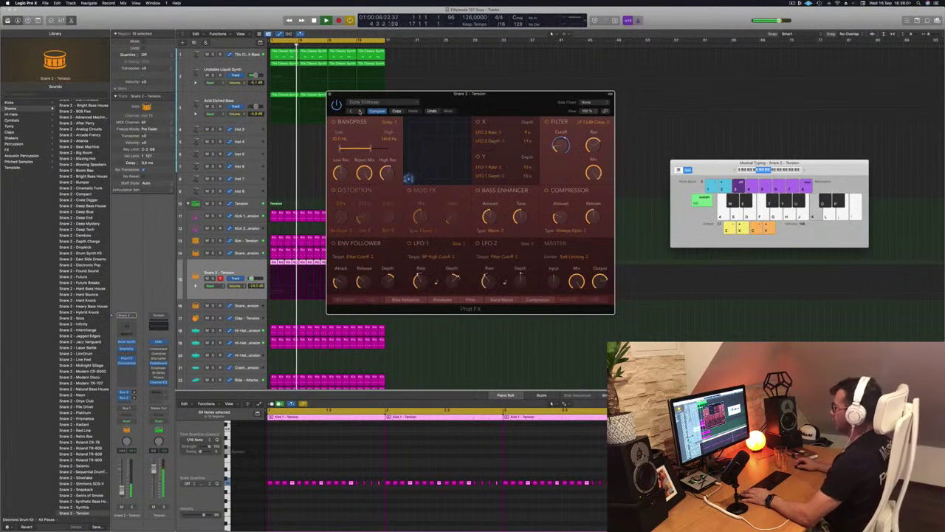
click(360, 111)
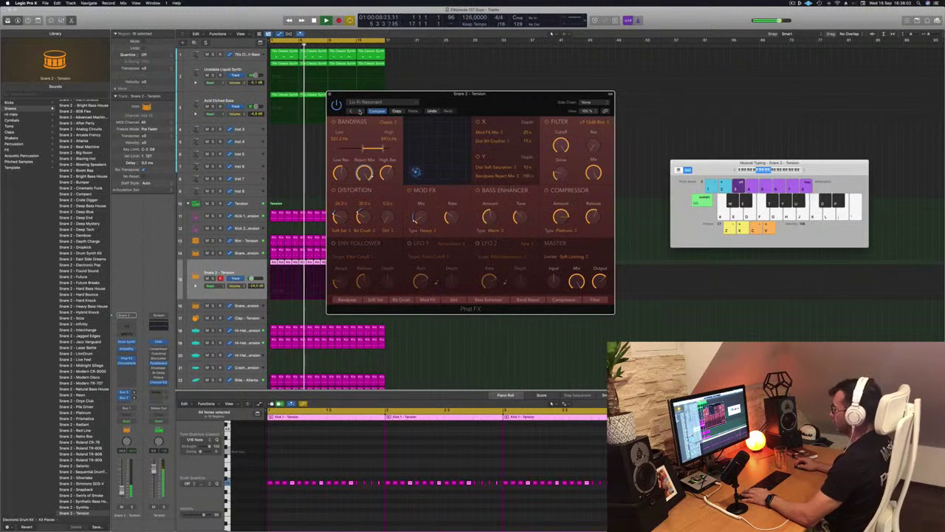
click(359, 111)
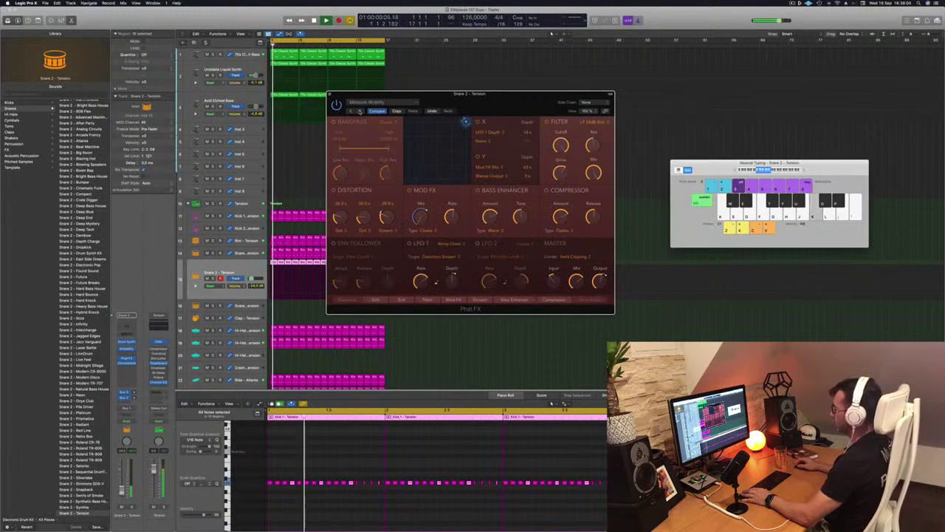
click(360, 111)
click(360, 111)
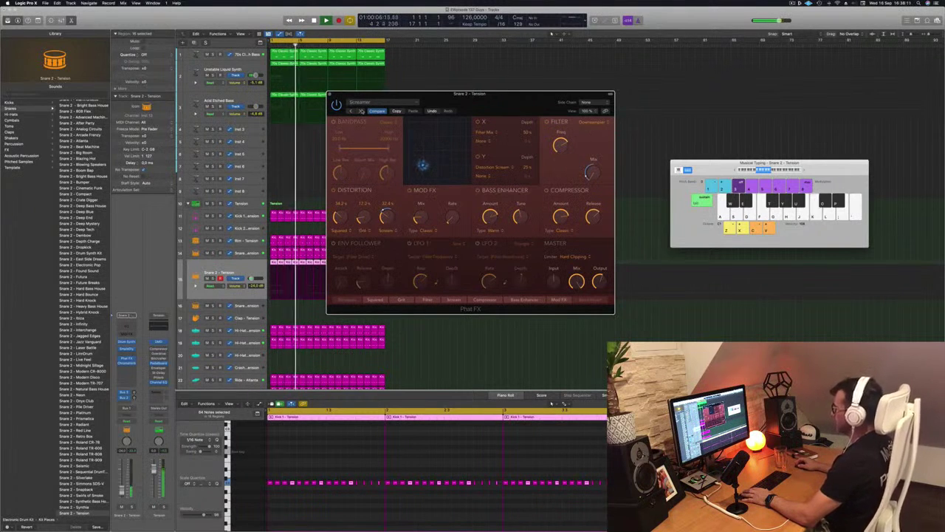
Step: Advance the Snare 2 Phat FX presets past Wobble Drive and settle on Accentuate
drag(516, 102, 561, 87)
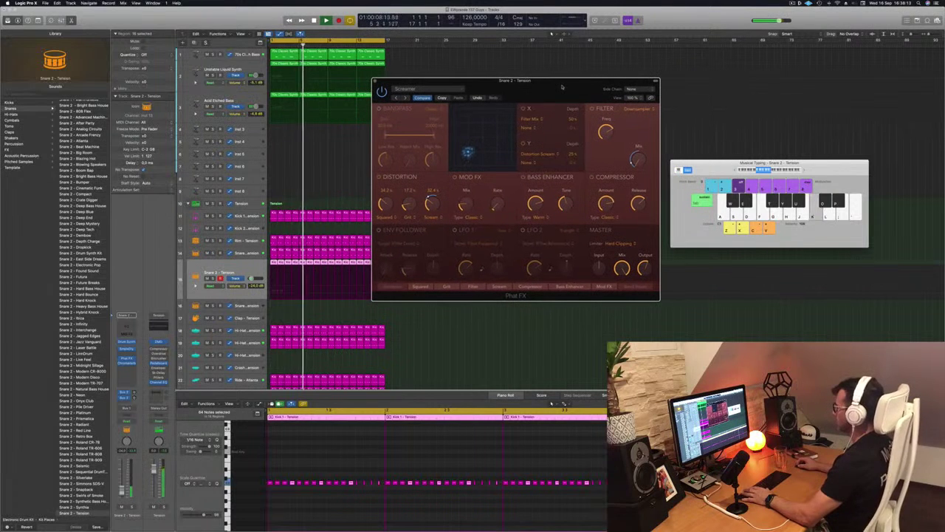
click(406, 98)
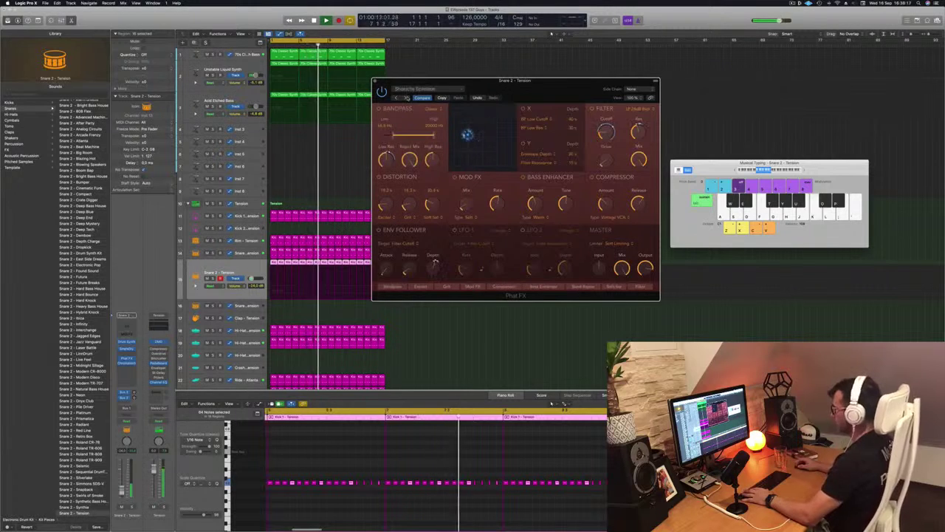
click(407, 98)
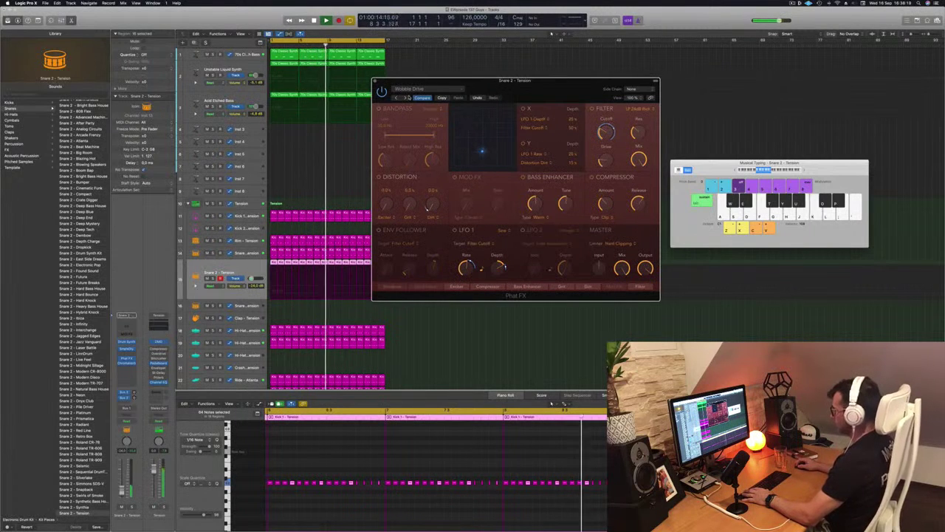
click(407, 98)
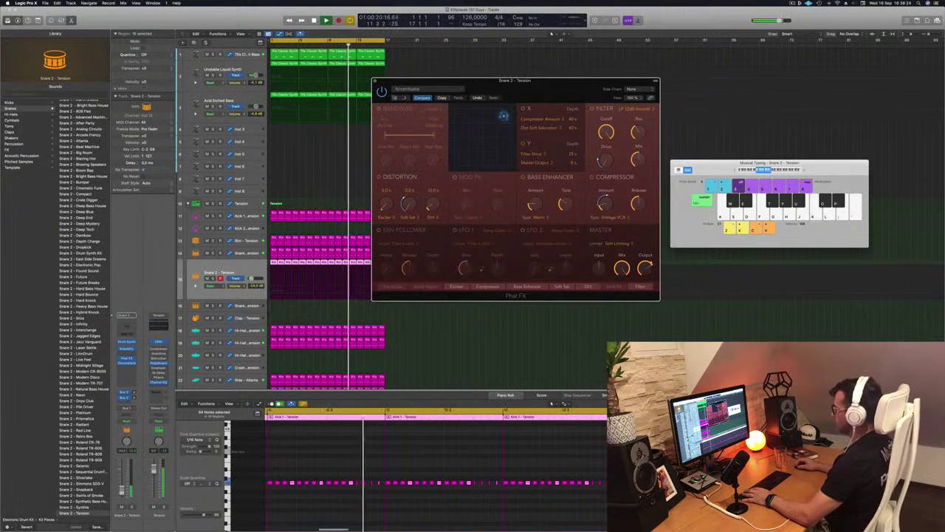
Step: Close Phat FX, compare Snare 2 soloed and within the mix, and lower its volume to about -25.5 dB
drag(481, 90, 458, 89)
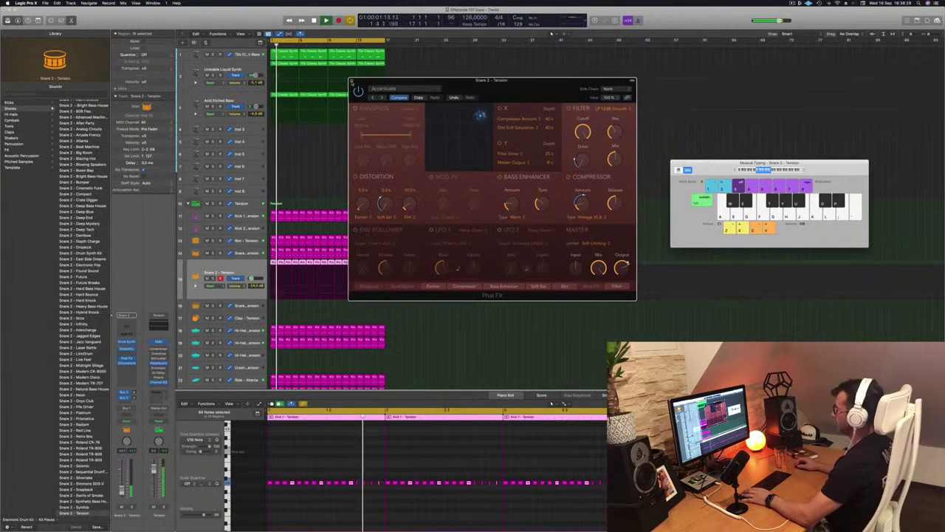
click(353, 82)
click(213, 279)
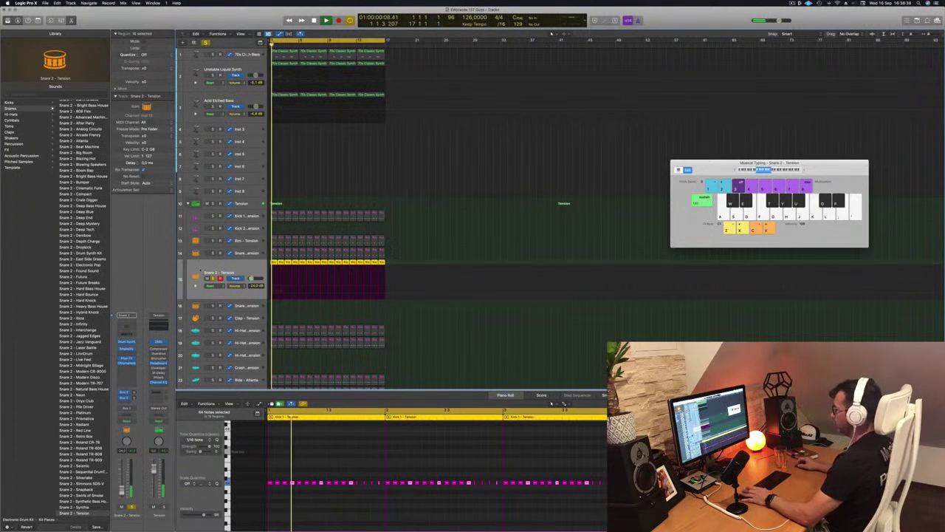
click(213, 278)
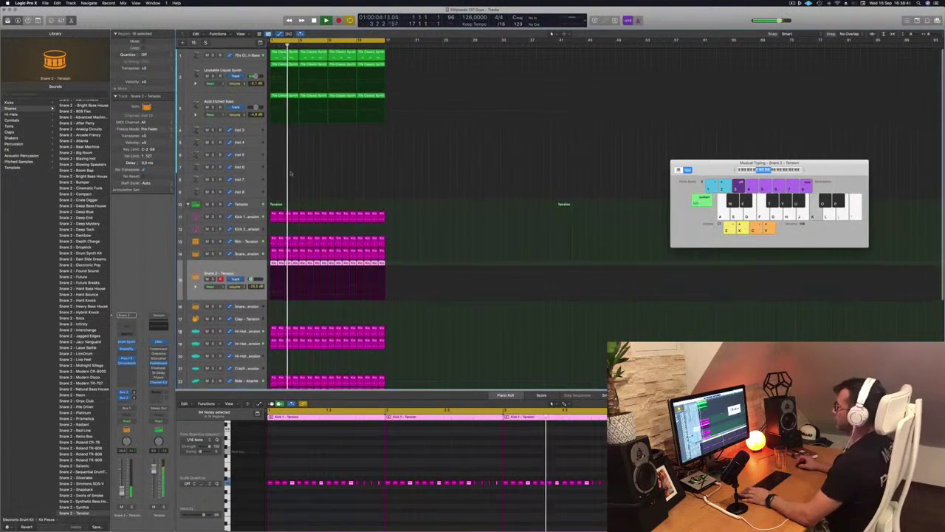
Step: Check the Unstable Liquid Synth track in solo, return to the full mix, and raise its volume to about -3.3 dB
click(239, 55)
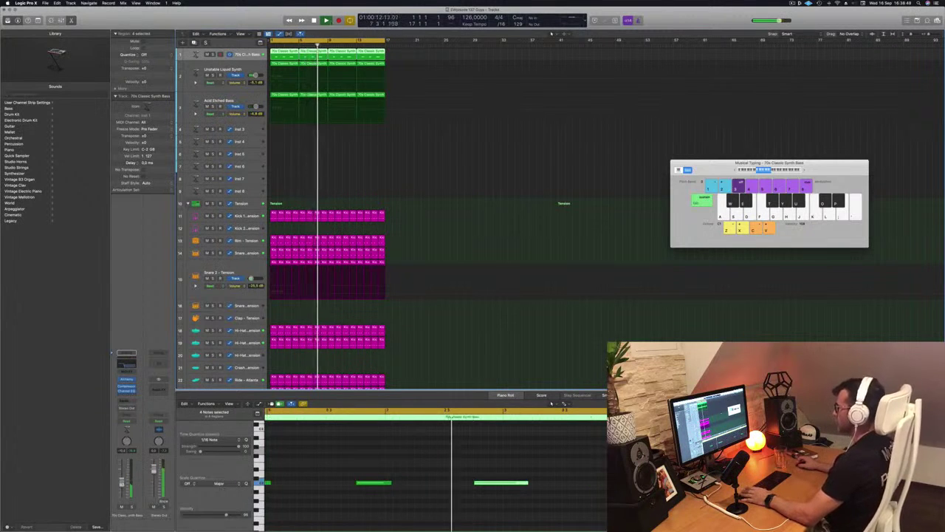
click(217, 70)
click(214, 75)
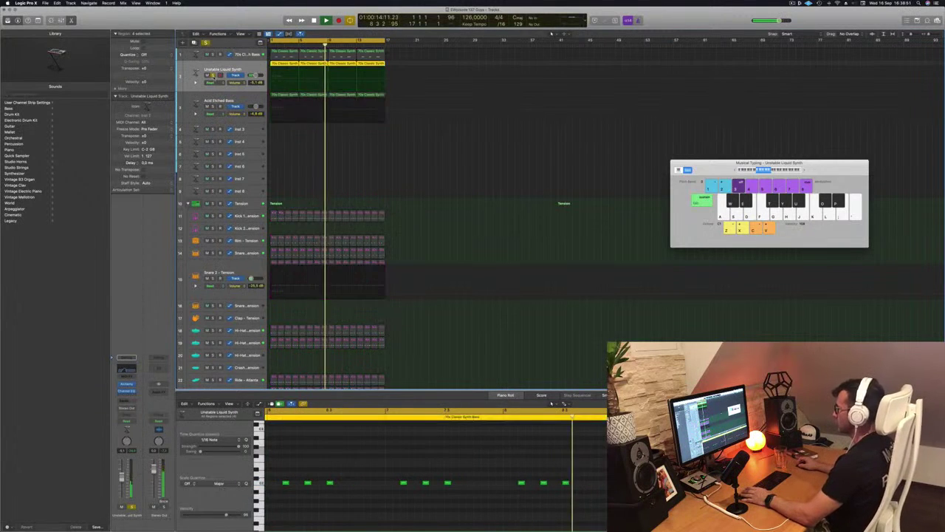
click(214, 75)
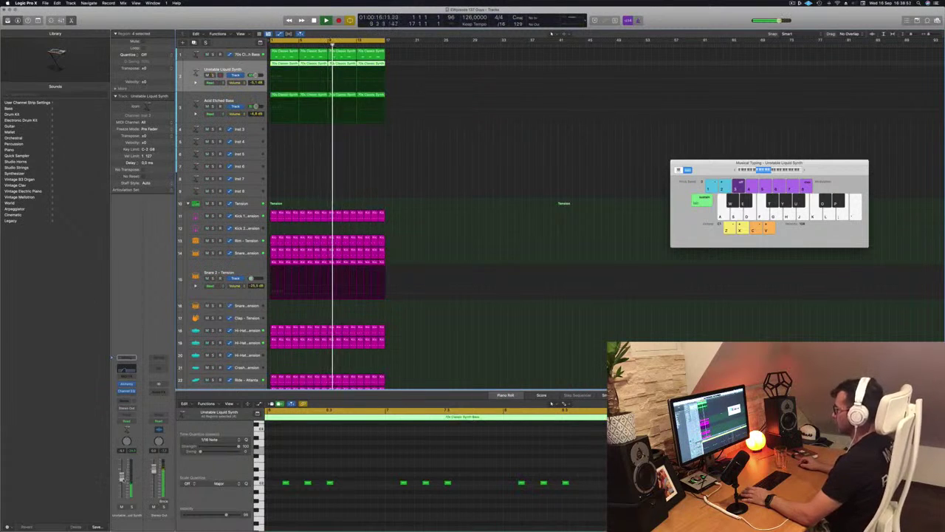
drag(122, 475, 122, 473)
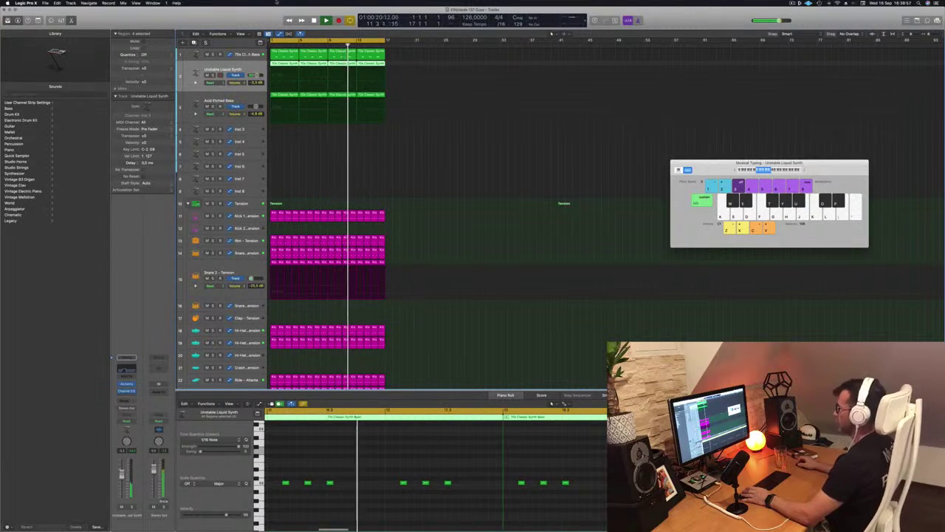
Step: Raise the Acid Etched Bass track volume to about -3 dB and play the loop from the start
key(Down)
key(Return)
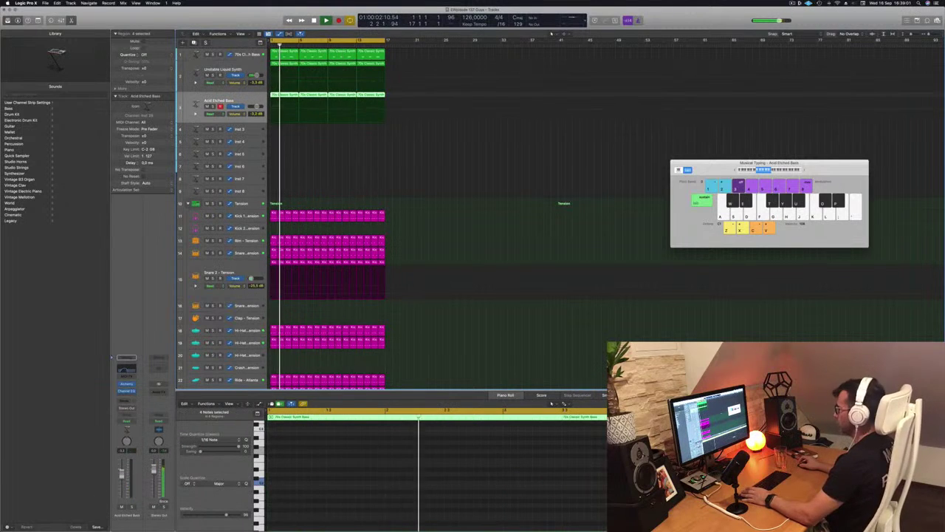
click(395, 172)
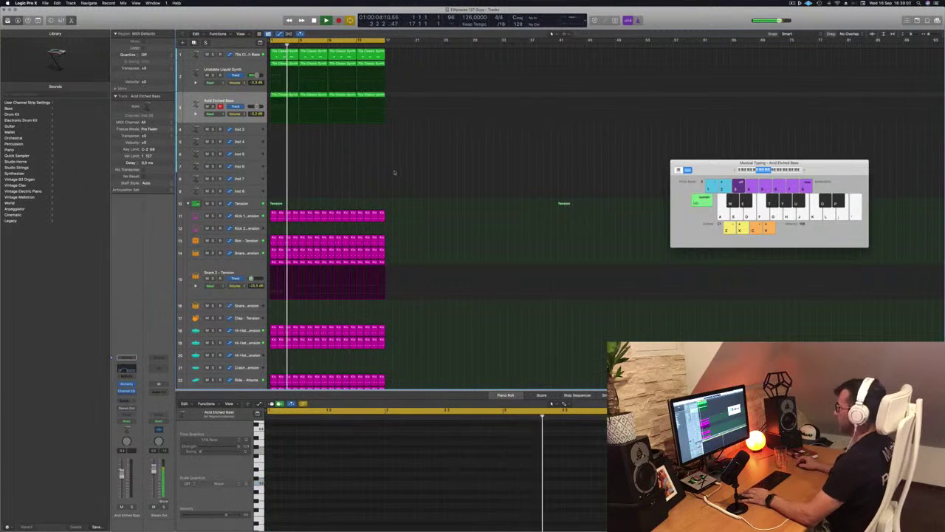
click(245, 97)
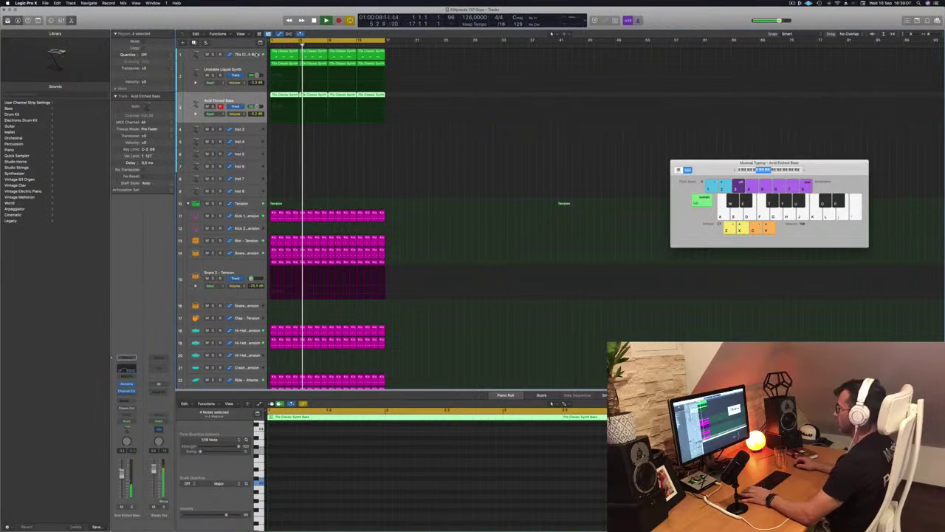
Step: Stop playback and copy the first 70s Classic Synth Bass region from the top track onto Inst 3 at the loop start
key(space)
click(292, 54)
drag(290, 55, 288, 136)
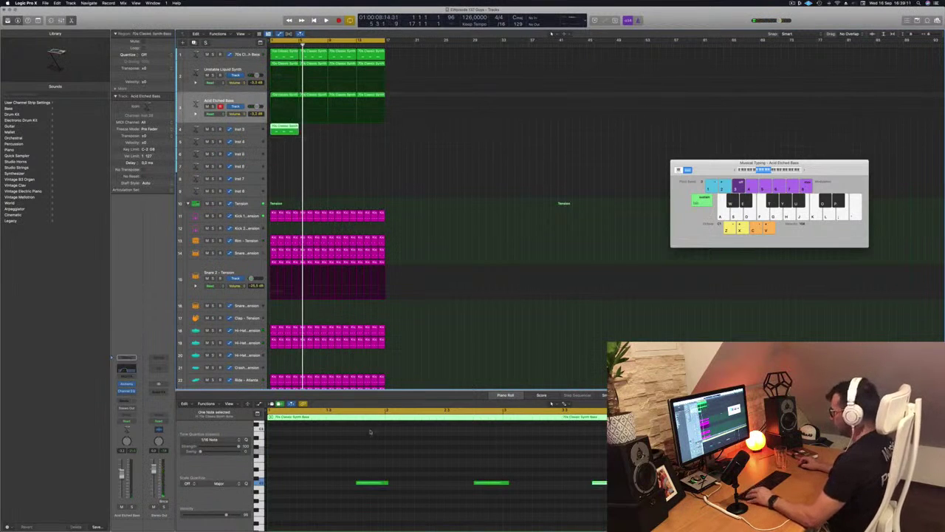
drag(360, 463, 396, 503)
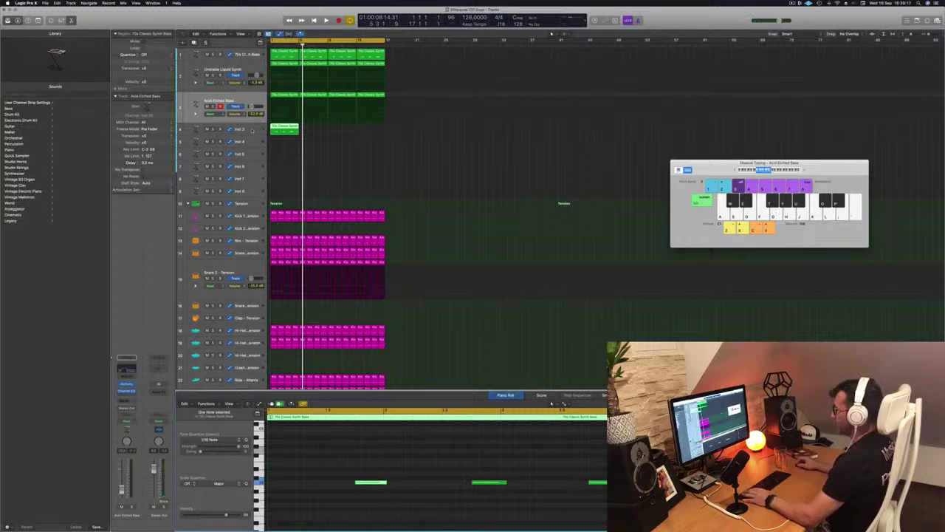
Step: Set the Acid Etched Bass volume to about -4.9 dB and play the loop from the start with Inst 3 muted
click(253, 101)
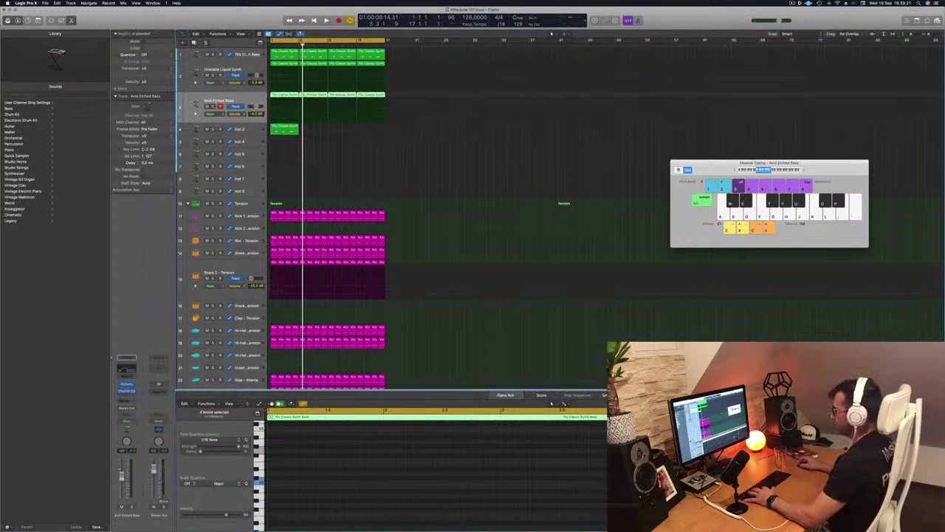
key(Return)
key(space)
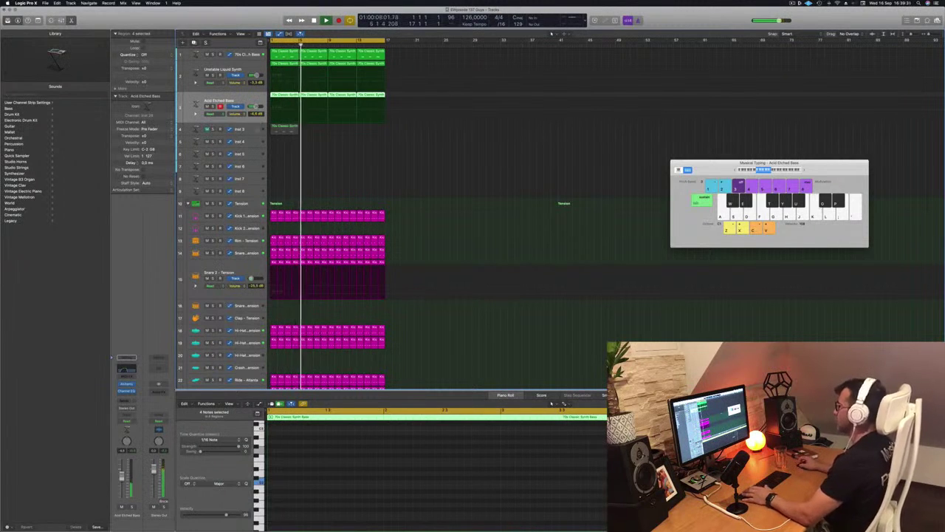
Step: Reduce the Inst 3 region to one note sustained across its whole length, and duplicate that note an octave higher
click(278, 128)
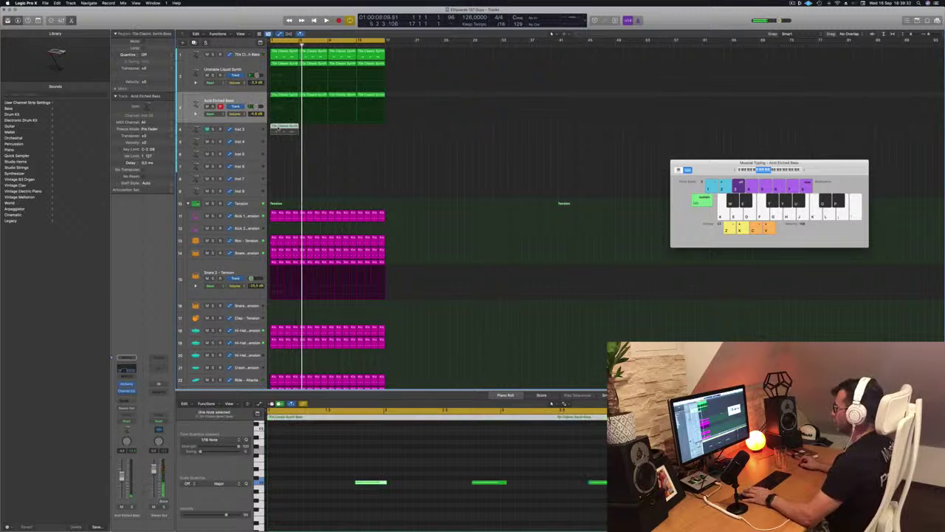
drag(445, 467, 746, 498)
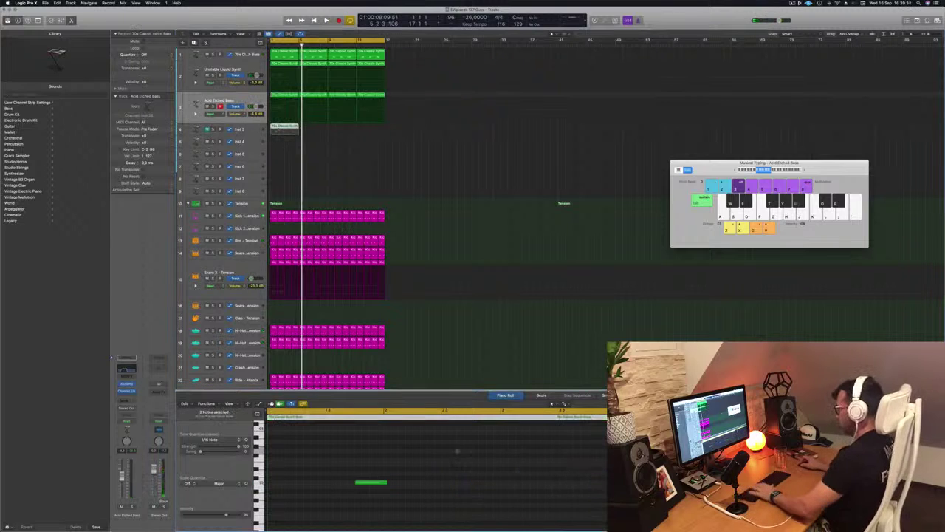
drag(372, 484, 607, 482)
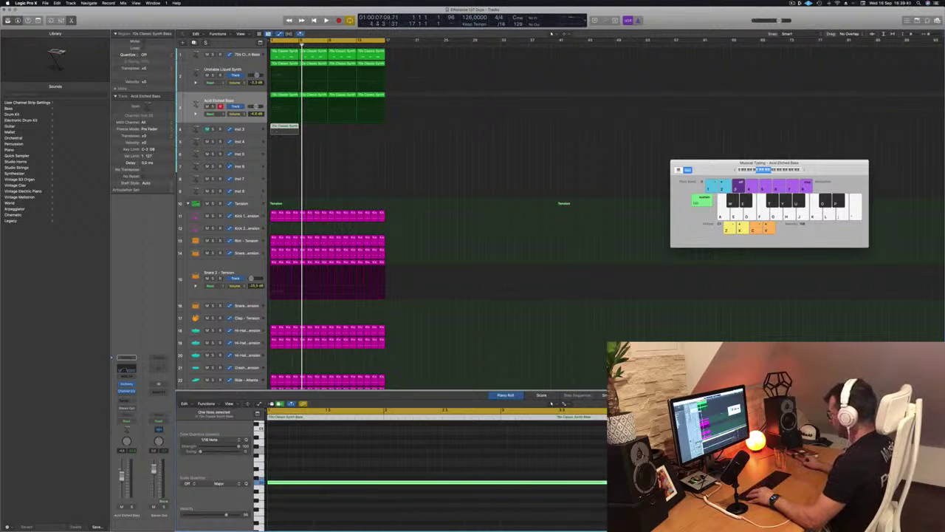
scroll(285, 482, up, 1)
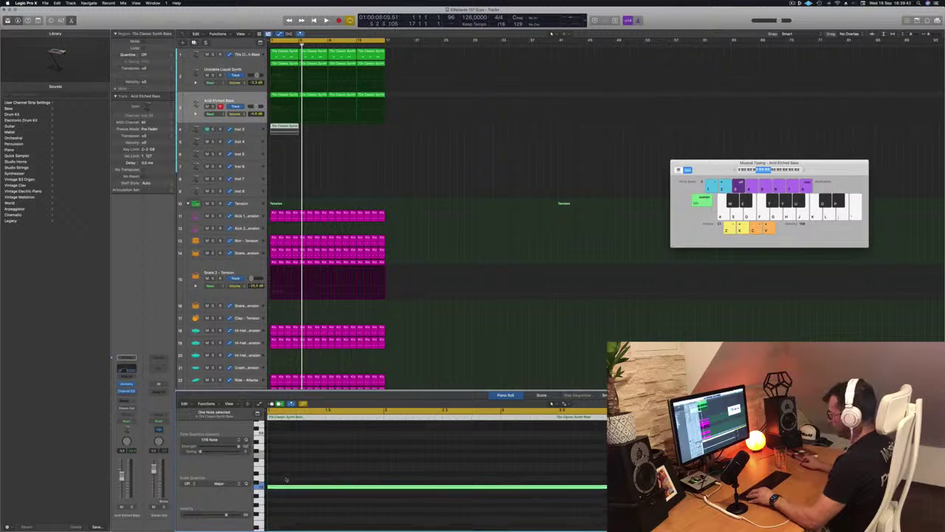
drag(286, 490, 287, 435)
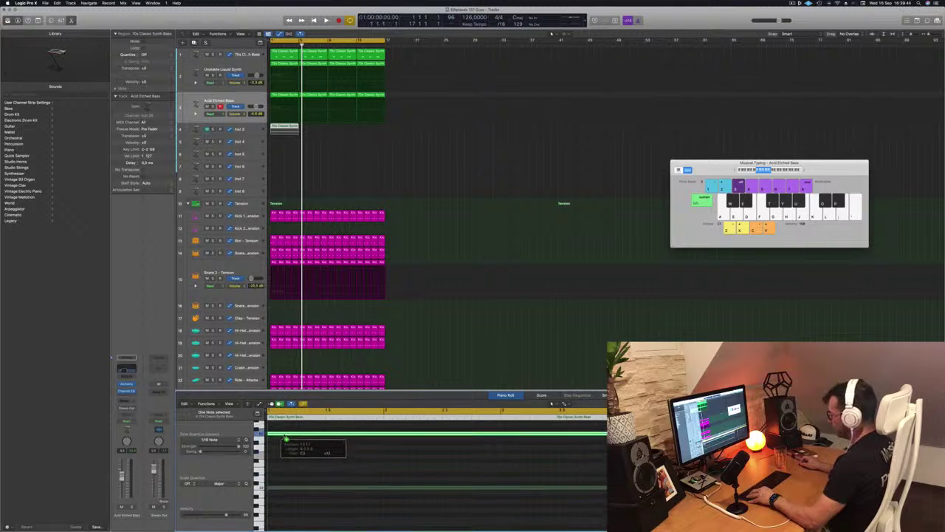
Step: Unmute Inst 3, insert the Arpeggiator MIDI effect on it, and lower the track's volume while previewing
key(space)
click(209, 129)
click(252, 127)
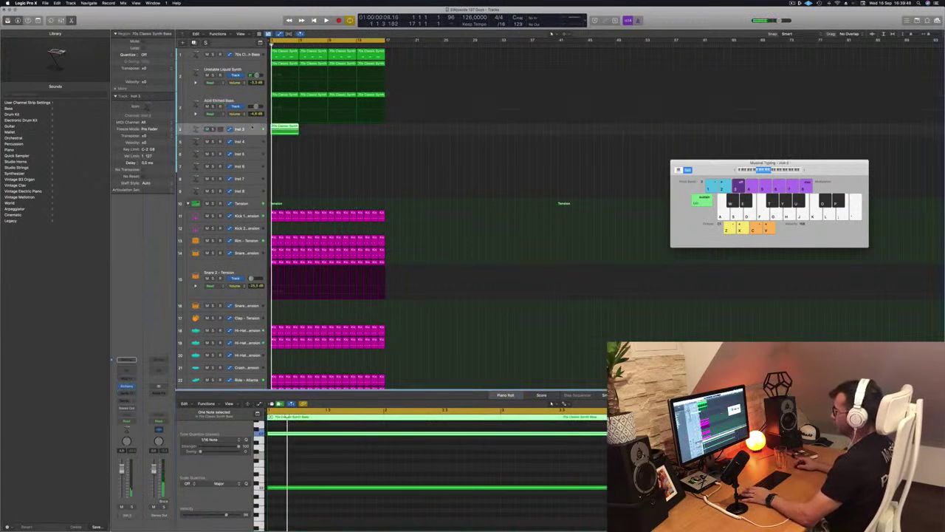
click(127, 375)
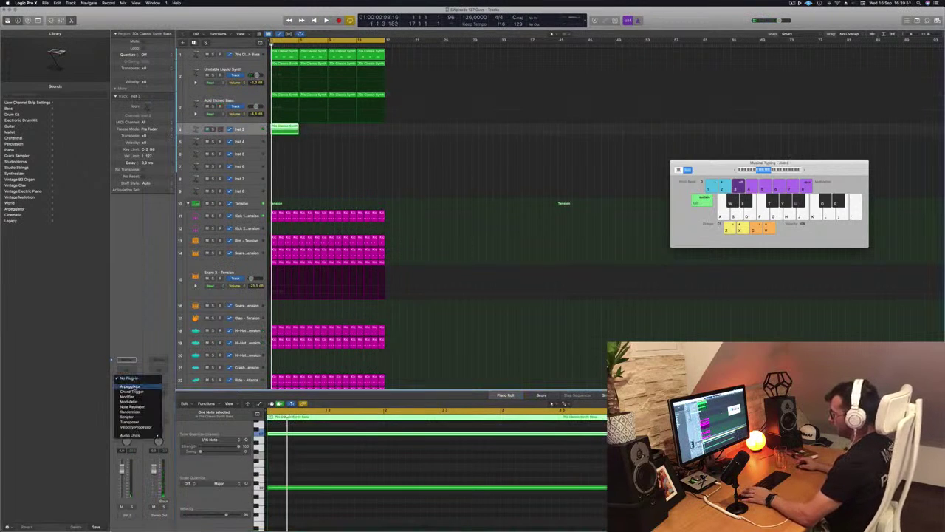
click(130, 386)
click(123, 485)
key(space)
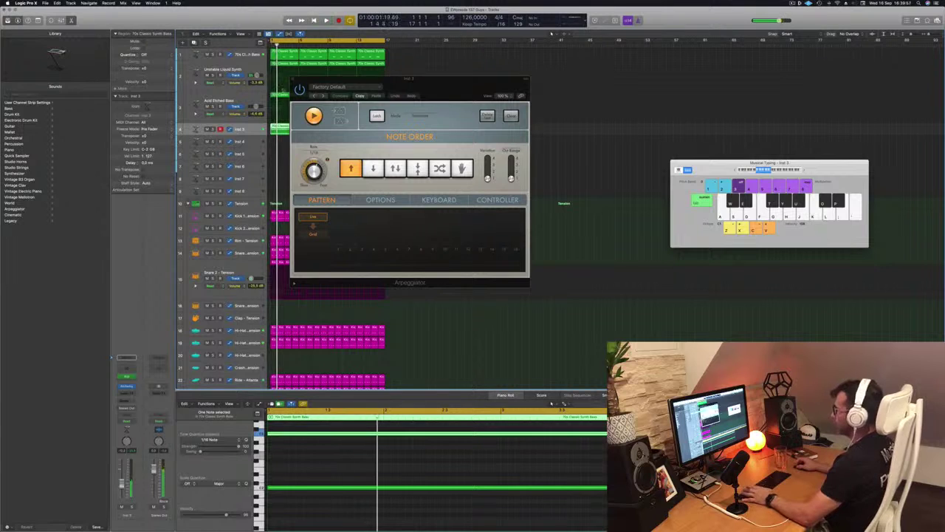
Step: Bypass and close the Arpeggiator, and load the Noisy Definition preset from Alchemy's Arpeggiated category on the track
click(300, 90)
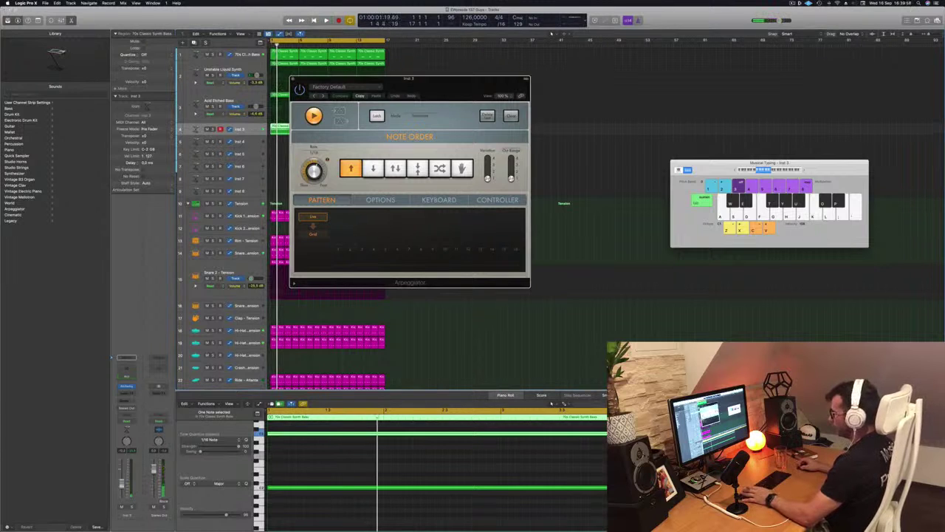
click(127, 386)
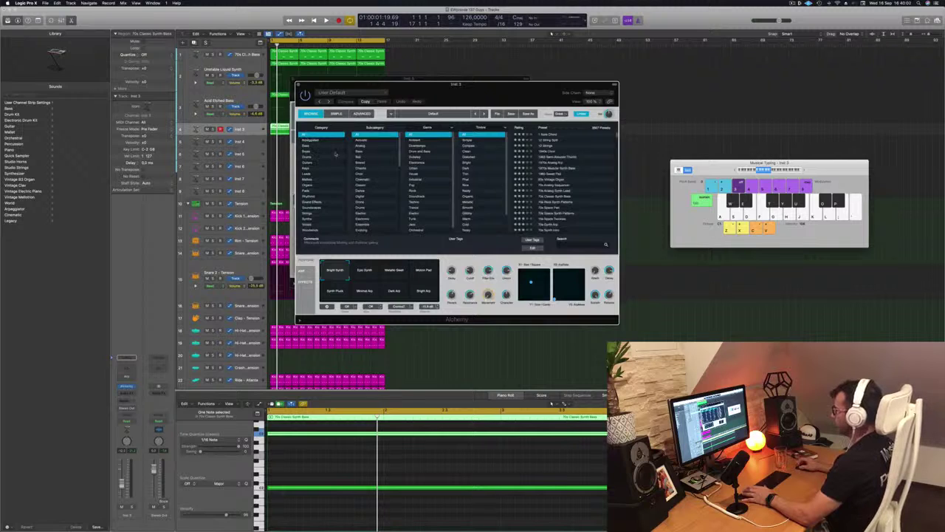
click(310, 139)
scroll(552, 196, down, 15)
click(548, 191)
drag(502, 84, 767, 89)
drag(314, 79, 355, 80)
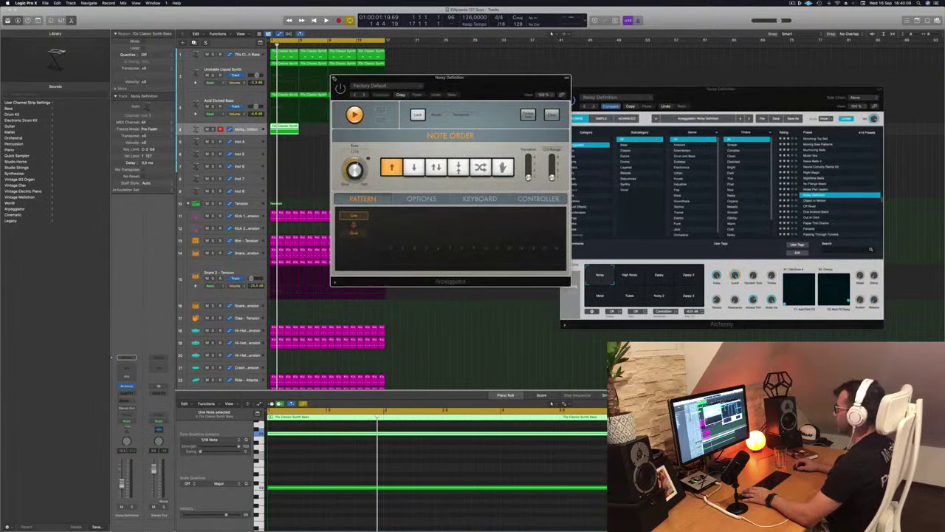
click(333, 78)
Step: Repeat the sustained-note region up to bar 17 on the Noisy Definition track, enlarge its lane, and play the mix
drag(282, 127, 352, 133)
drag(243, 134, 241, 150)
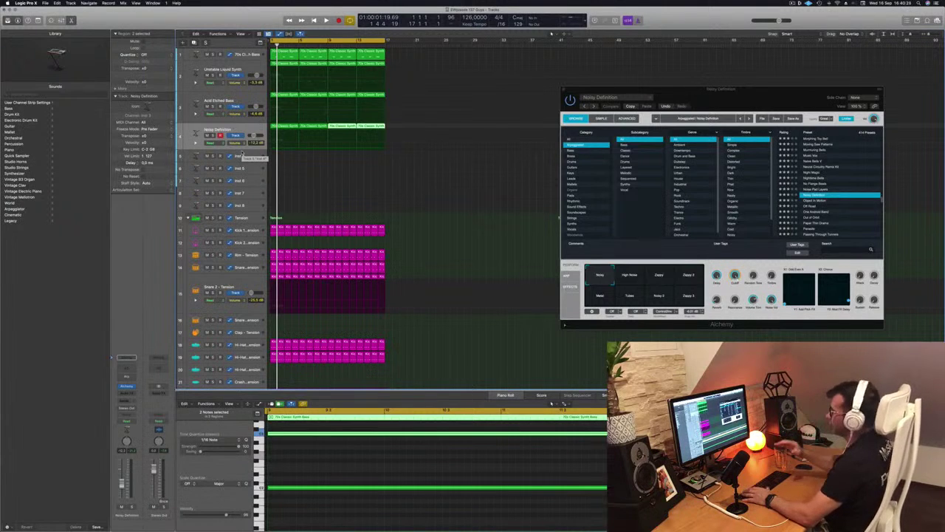
key(space)
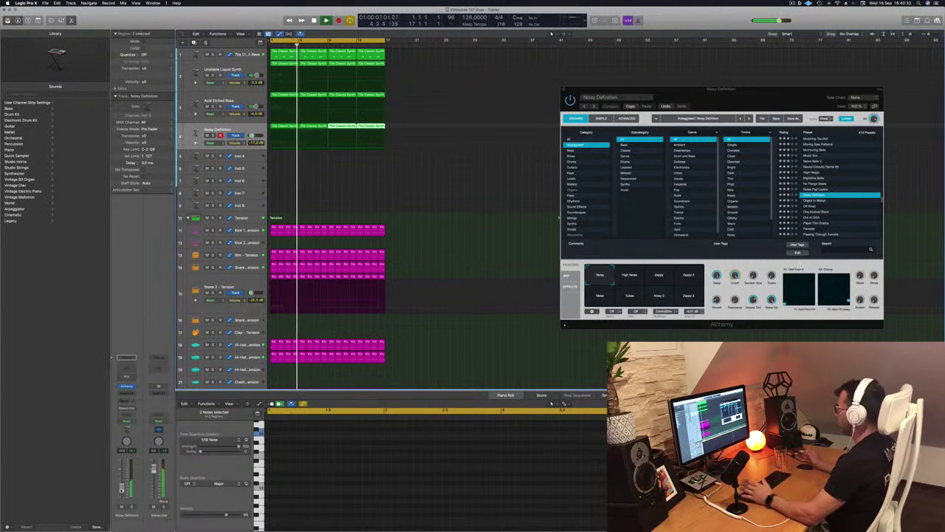
Step: Audition Noisy Definition's Alchemy performance snapshots from High Noise through Zappy 3 during playback, and return to Noisy
drag(772, 97, 625, 106)
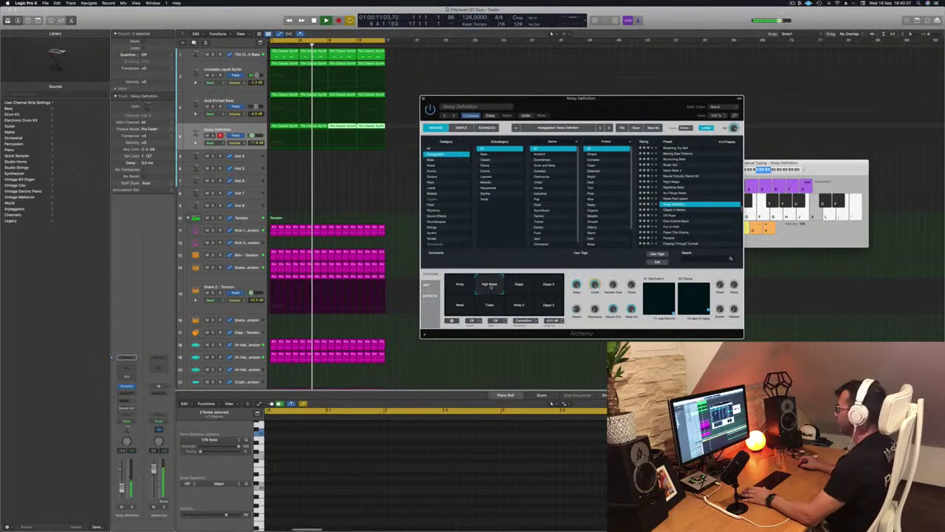
click(519, 290)
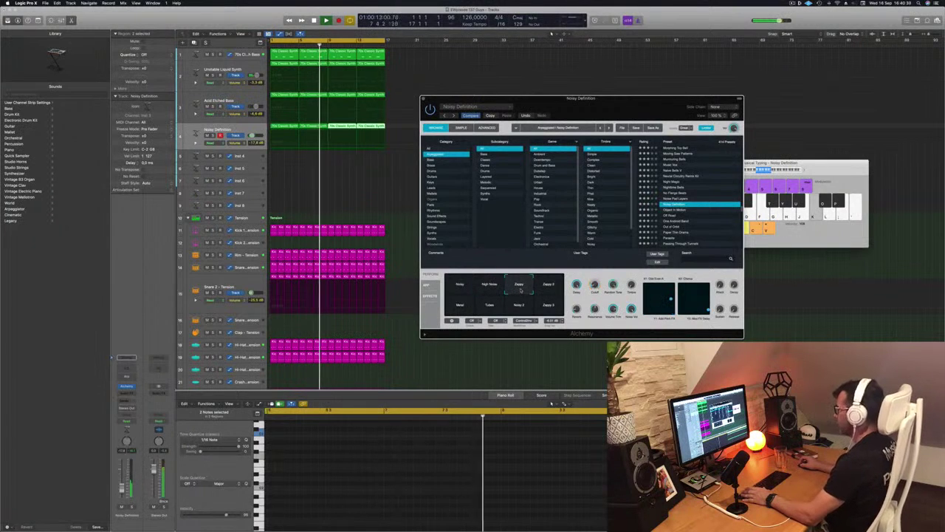
click(548, 290)
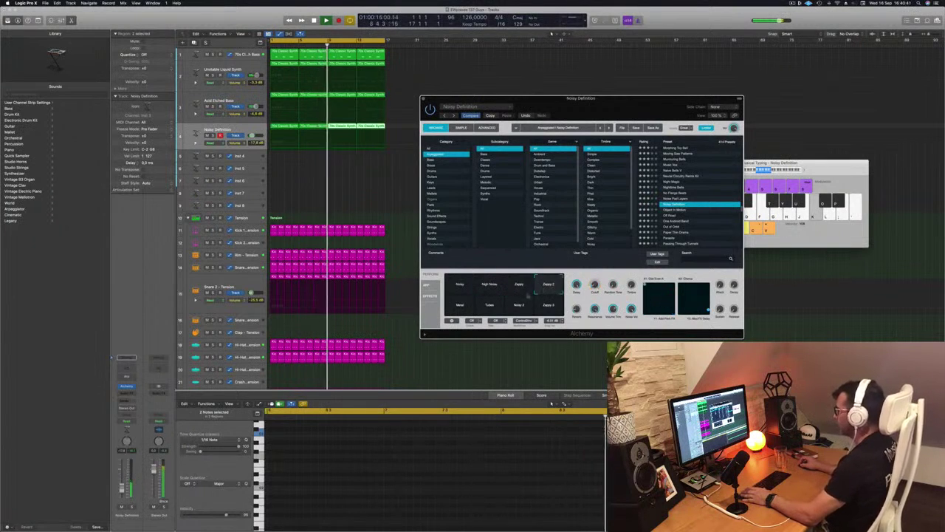
click(462, 308)
click(489, 305)
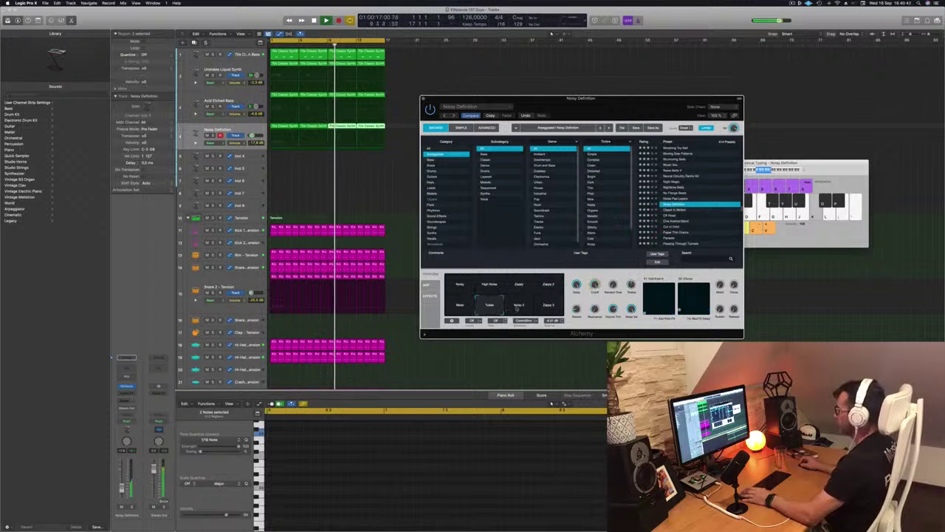
click(518, 308)
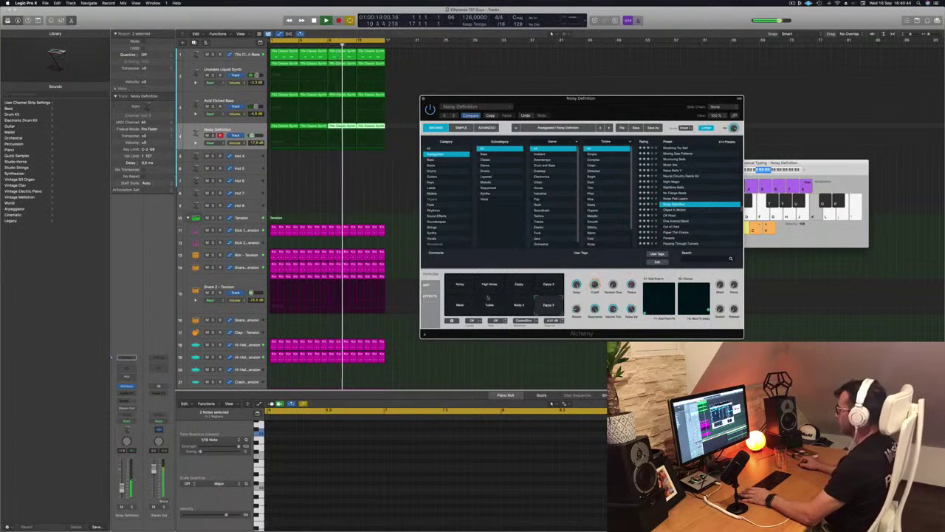
click(460, 284)
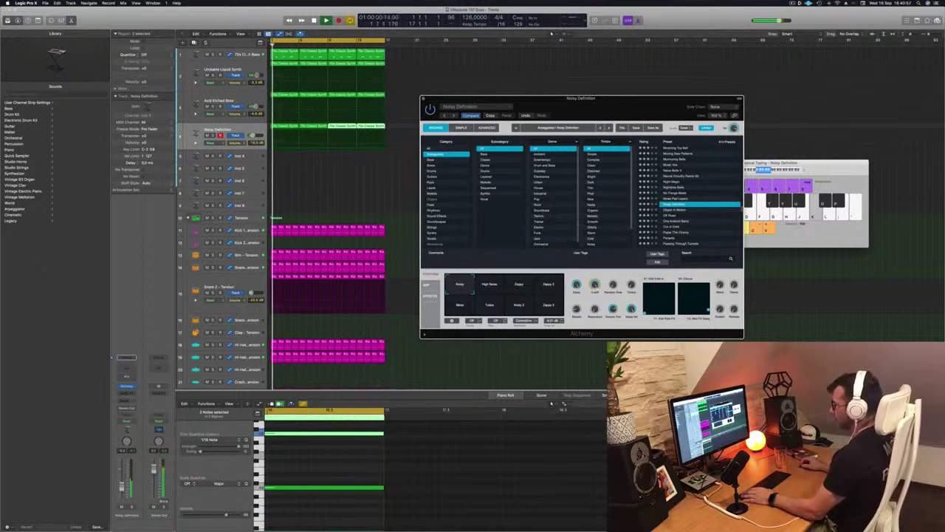
Step: Set the Noisy Definition track volume to about -16.4 dB and inspect its first region's notes during playback
key(space)
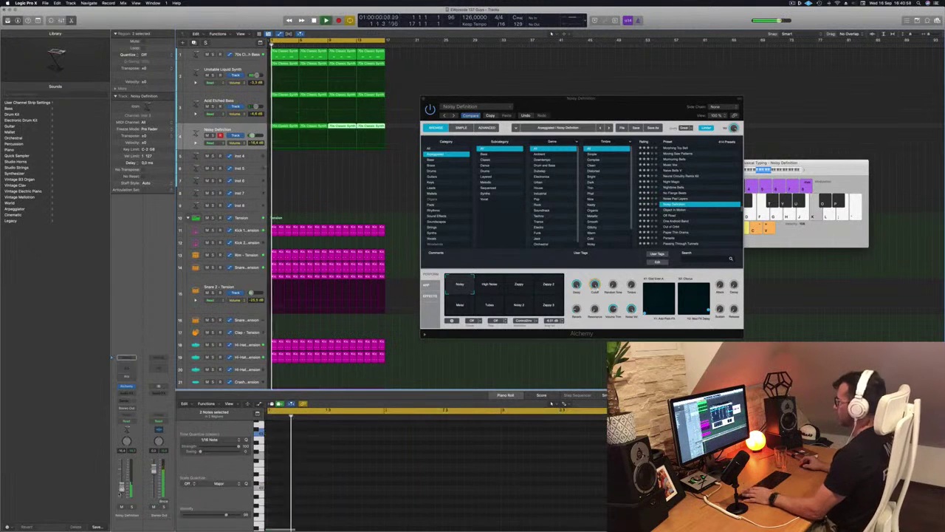
click(315, 163)
click(291, 129)
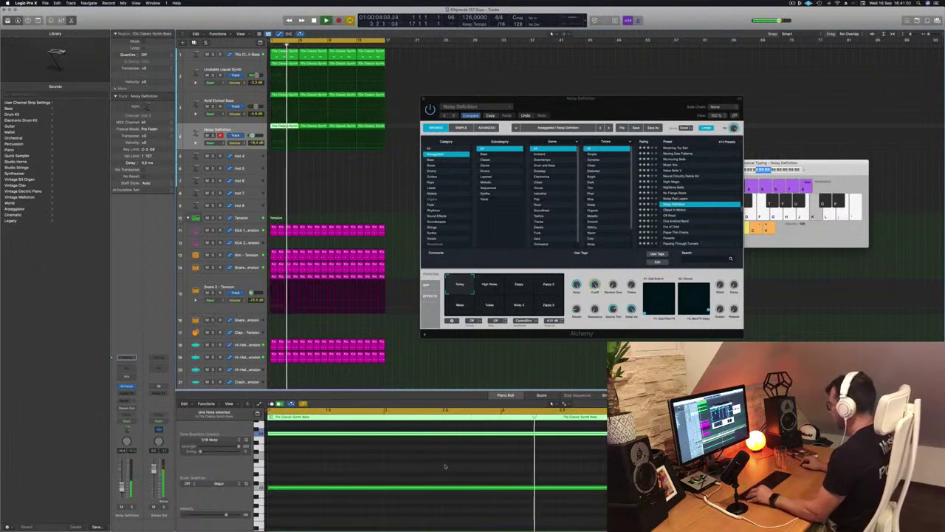
click(328, 185)
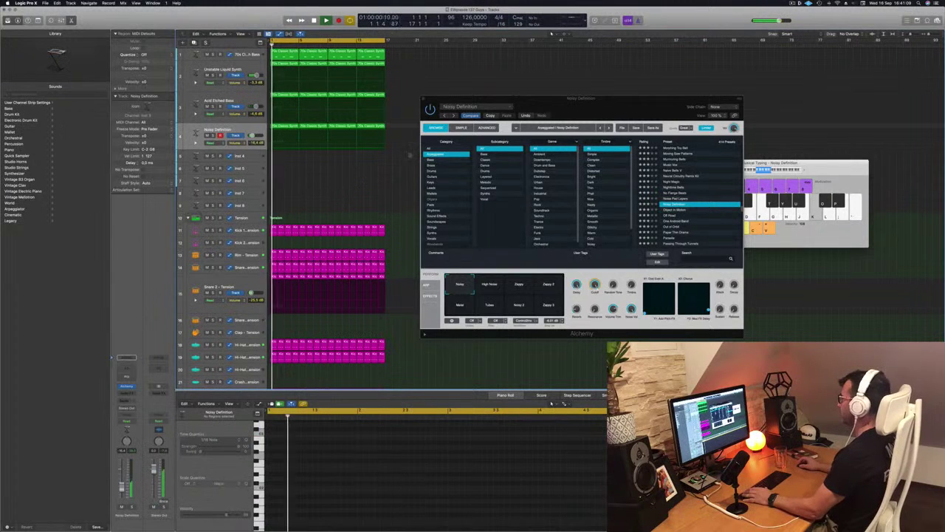
Step: Load the Object In Motion preset in Alchemy and check the track in solo against the full mix
click(490, 116)
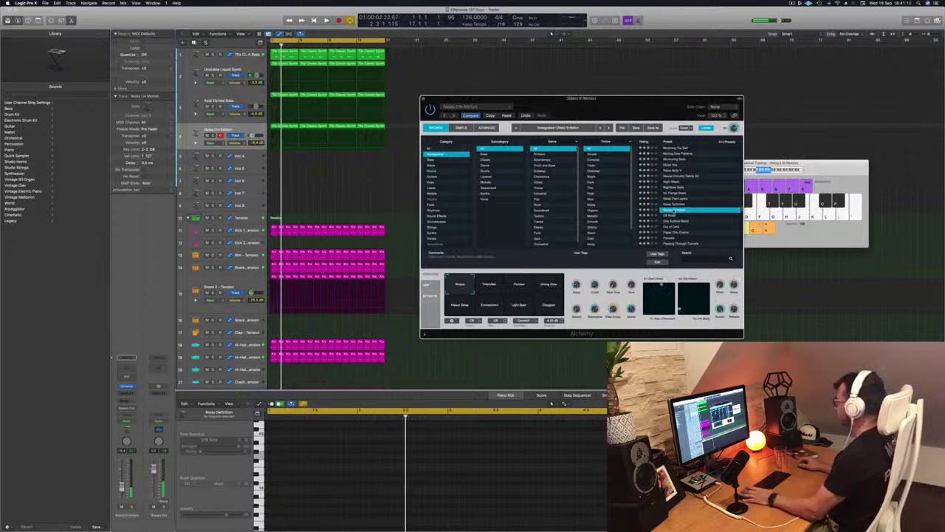
drag(624, 107, 623, 88)
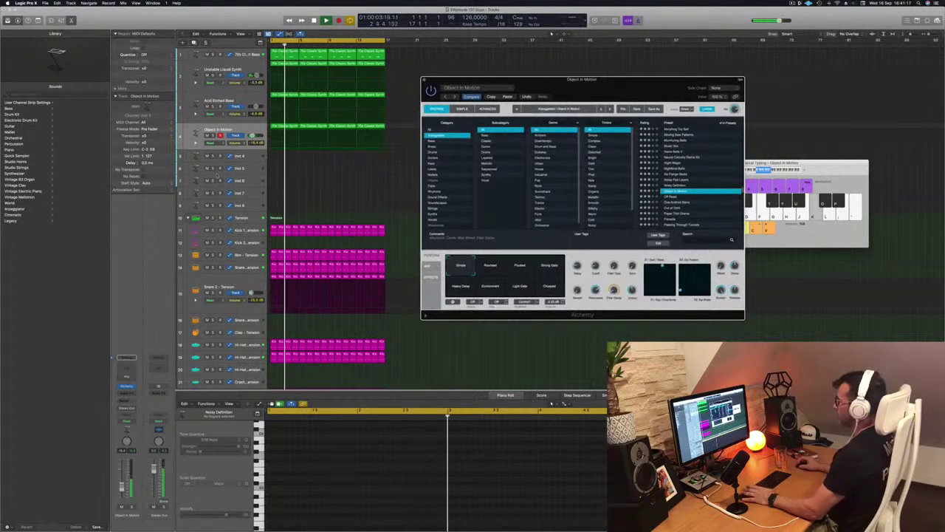
click(213, 135)
click(213, 136)
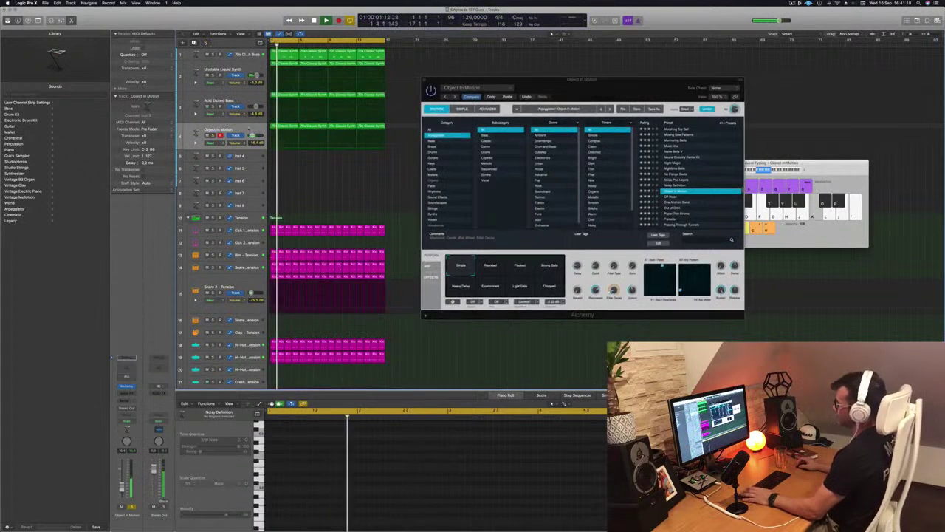
Step: Audition Object In Motion's Alchemy snapshots in the mix: Rounded, Plucked, Strong Gate, Heavy Delay, Environment, Light Gate and Chopped
click(218, 130)
click(490, 266)
click(521, 268)
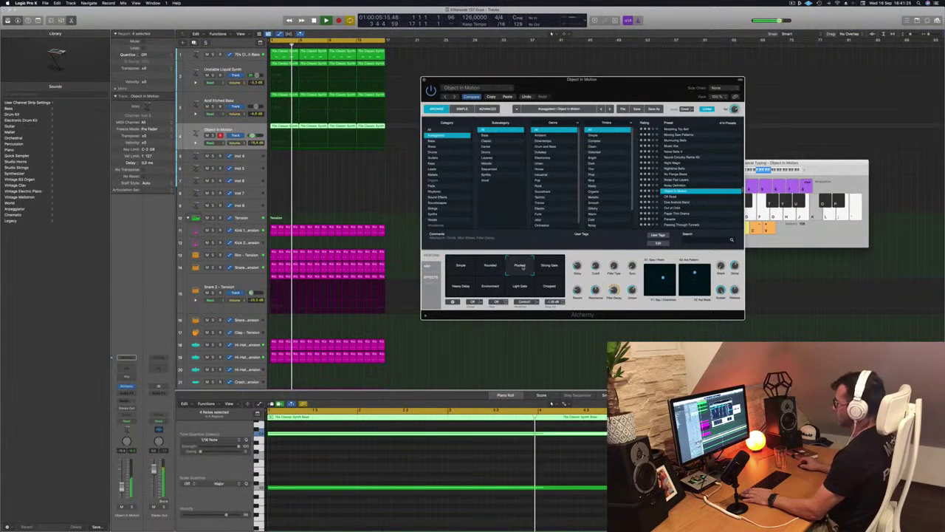
click(550, 268)
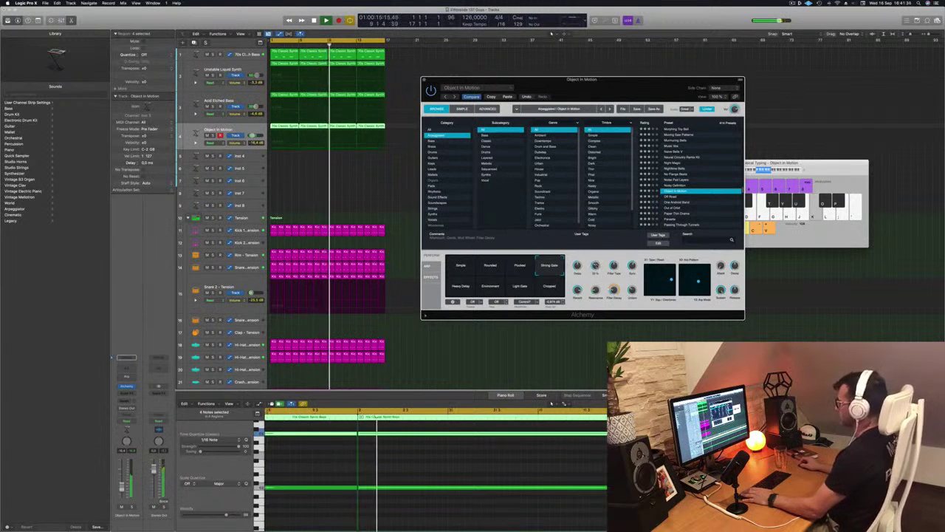
click(461, 288)
key(space)
key(space)
click(488, 290)
click(521, 289)
click(548, 288)
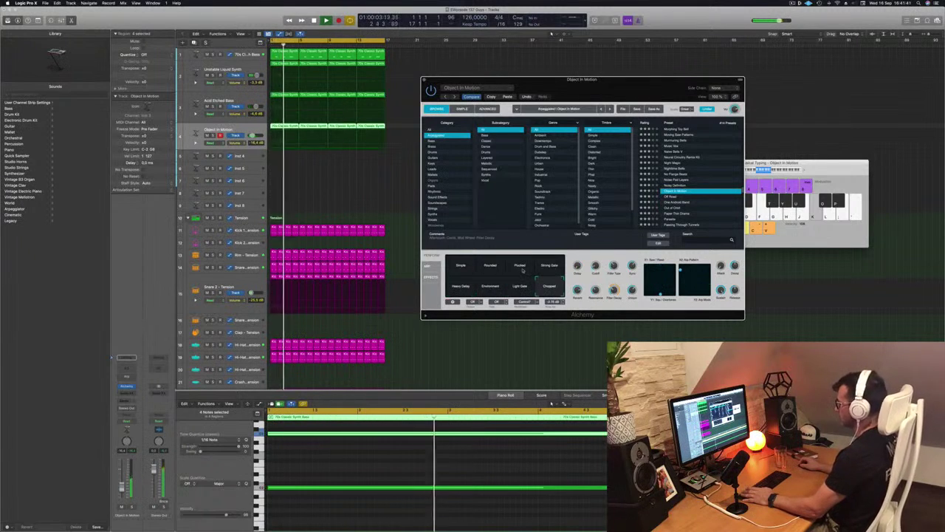
Step: Compare Object In Motion's Light Gate, Plucked, Simple, Rounded and Strong Gate Alchemy snapshots against the mix during playback
click(520, 288)
click(522, 268)
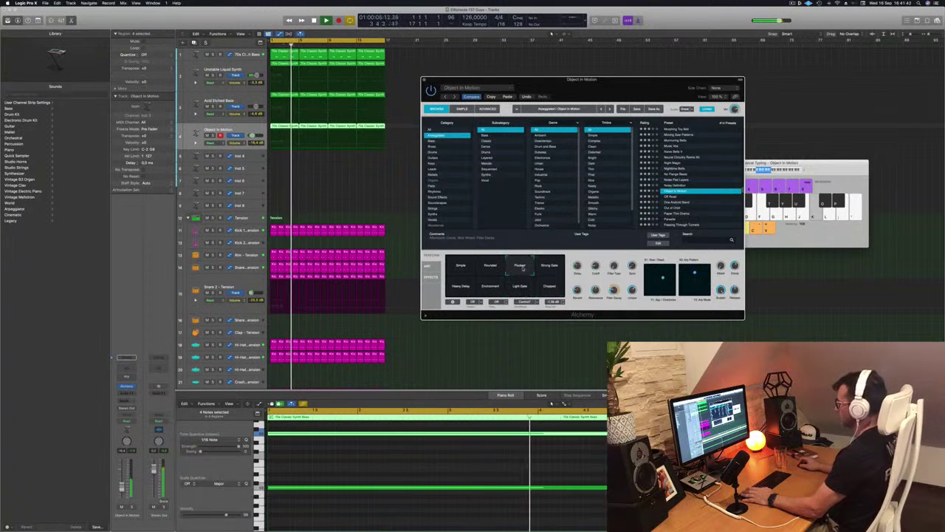
click(458, 267)
click(489, 267)
click(519, 267)
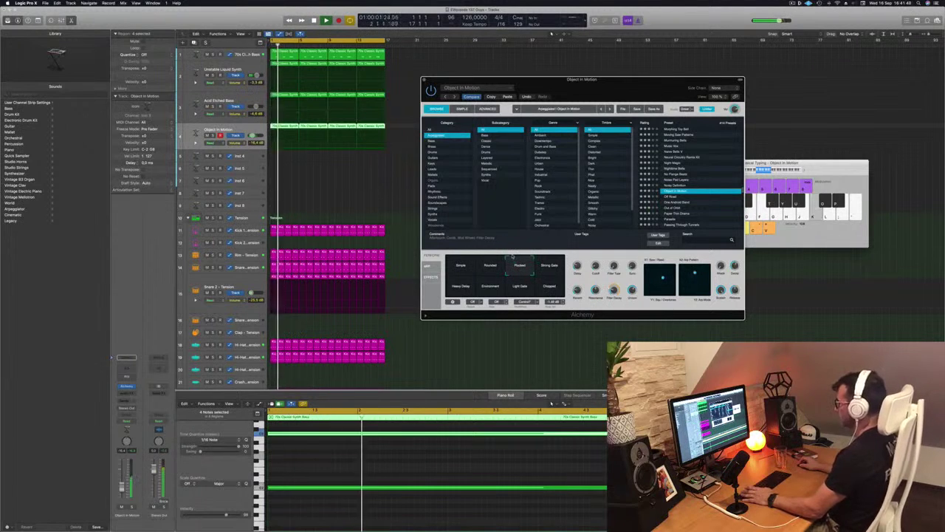
click(550, 265)
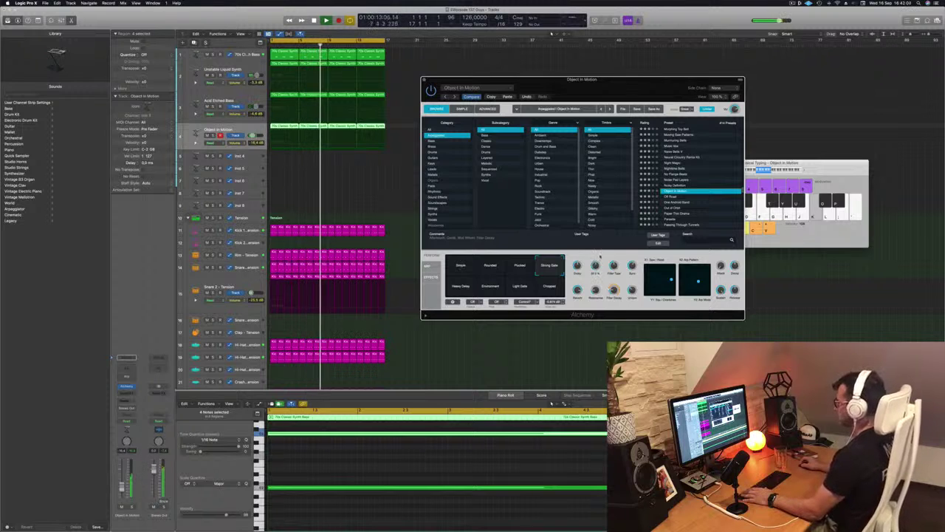
click(461, 267)
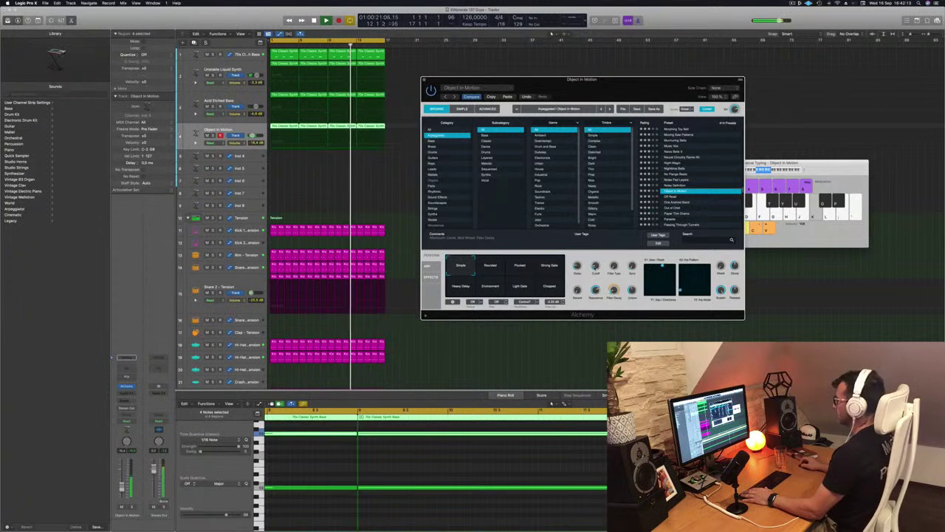
Step: Add a Channel EQ to the Object In Motion track with a 12 dB/oct low cut at 175 Hz
key(Return)
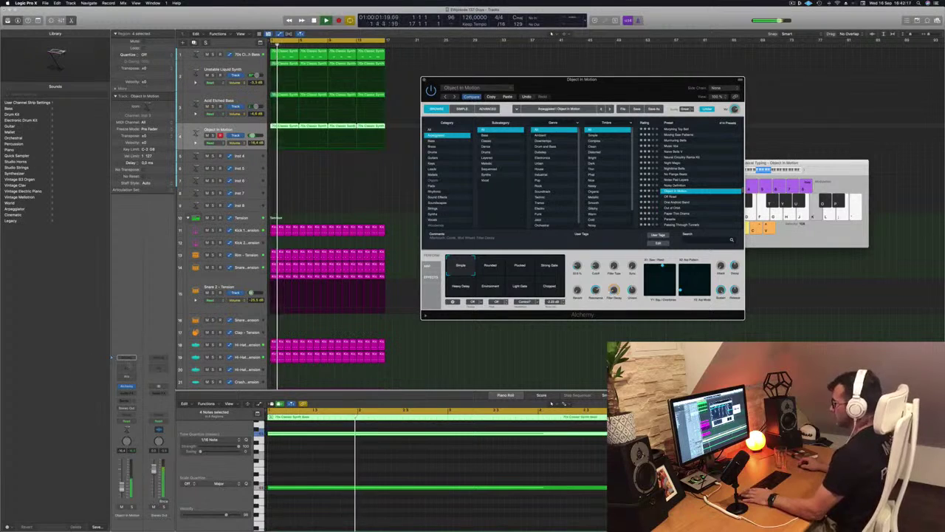
click(126, 368)
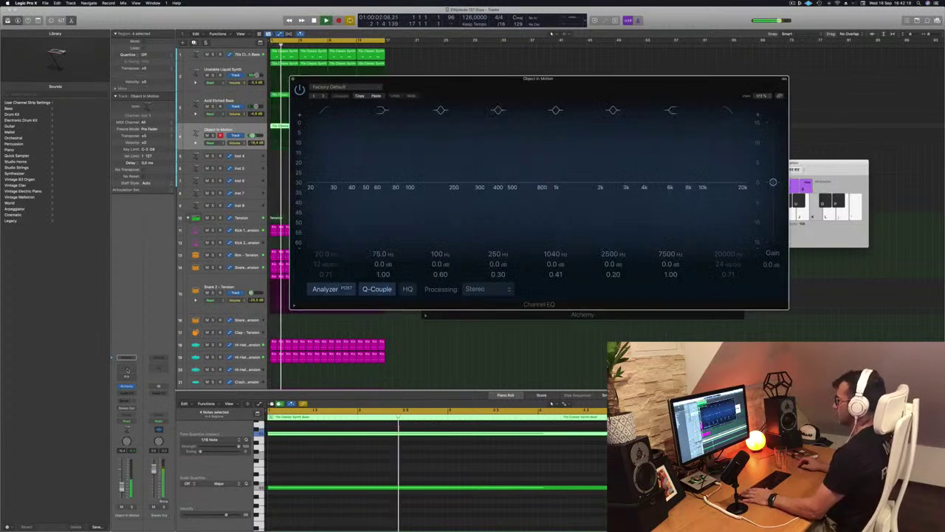
click(326, 111)
drag(324, 176, 462, 157)
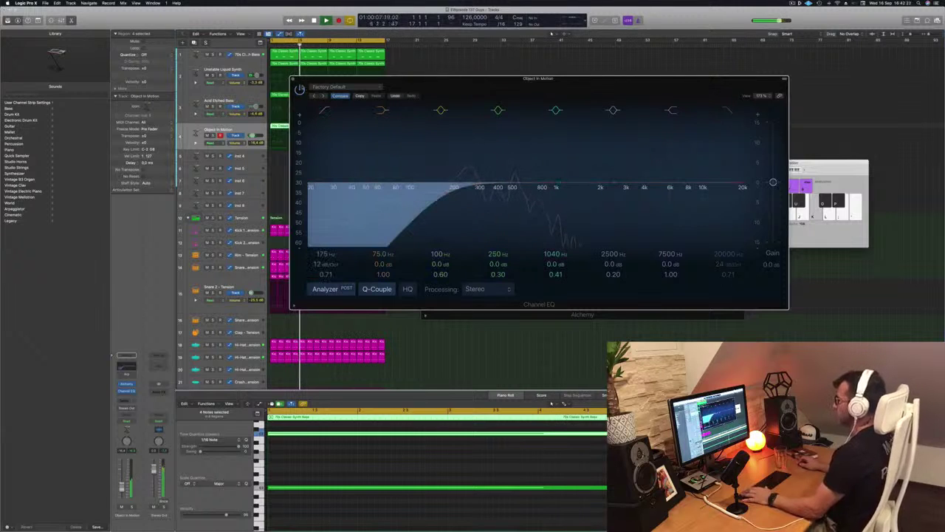
key(super+w)
Step: Switch Object In Motion to the Strong Gate snapshot after comparing it with Plucked in the mix
drag(510, 79, 482, 65)
click(495, 251)
click(522, 252)
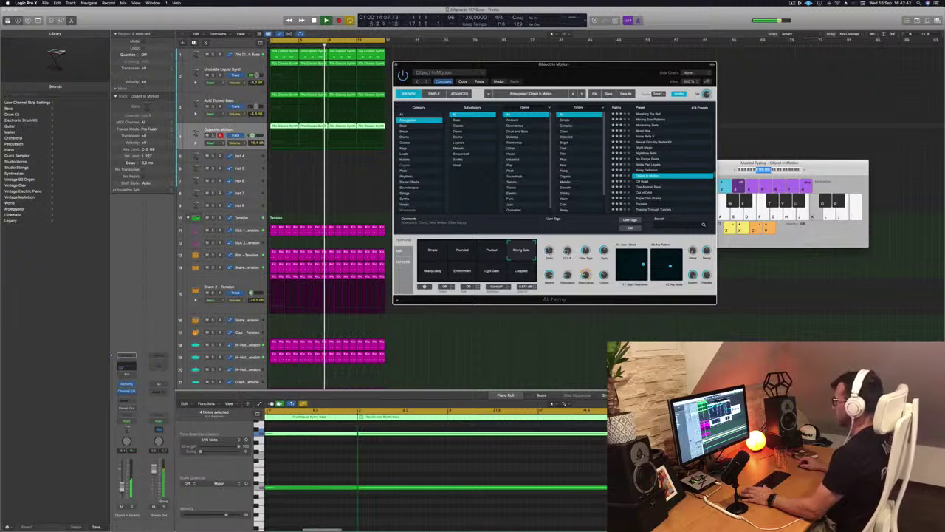
drag(600, 66, 685, 65)
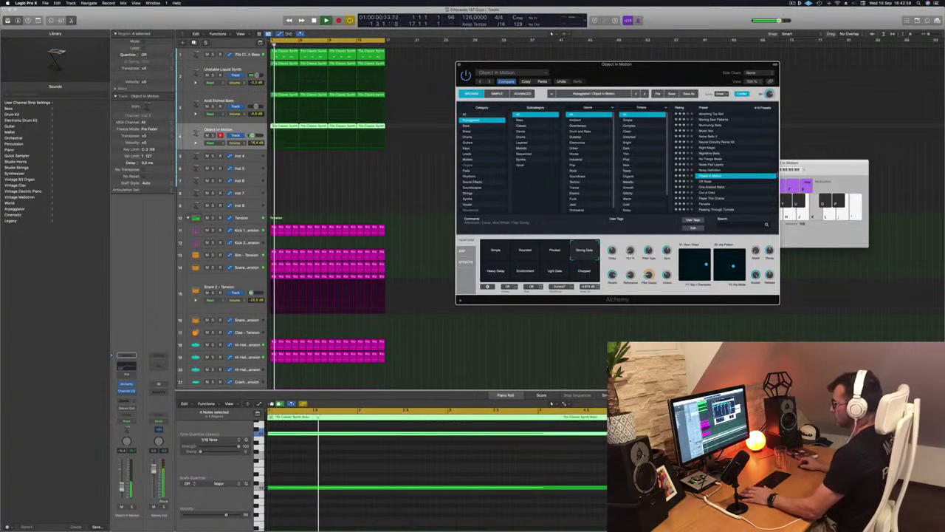
Step: Raise the Object In Motion track volume to about -15 dB and close its Alchemy window
drag(252, 136, 253, 136)
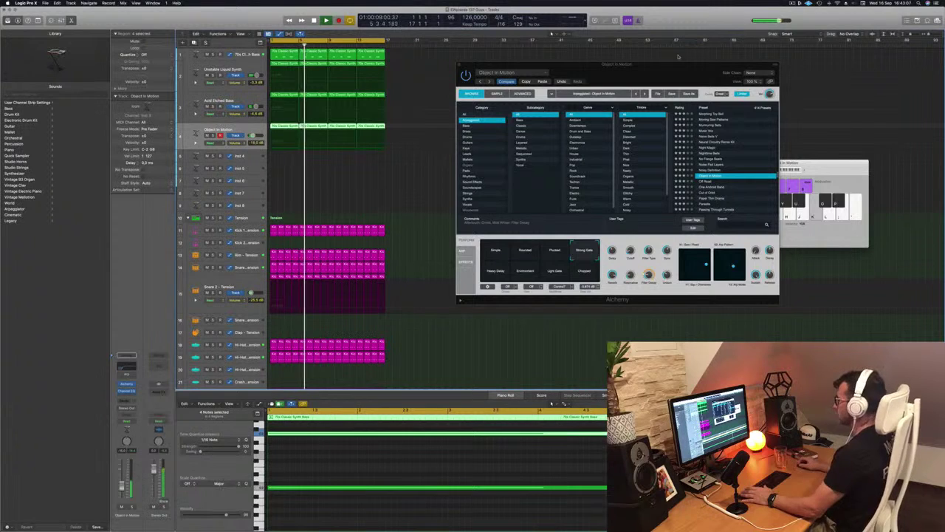
drag(661, 78, 584, 81)
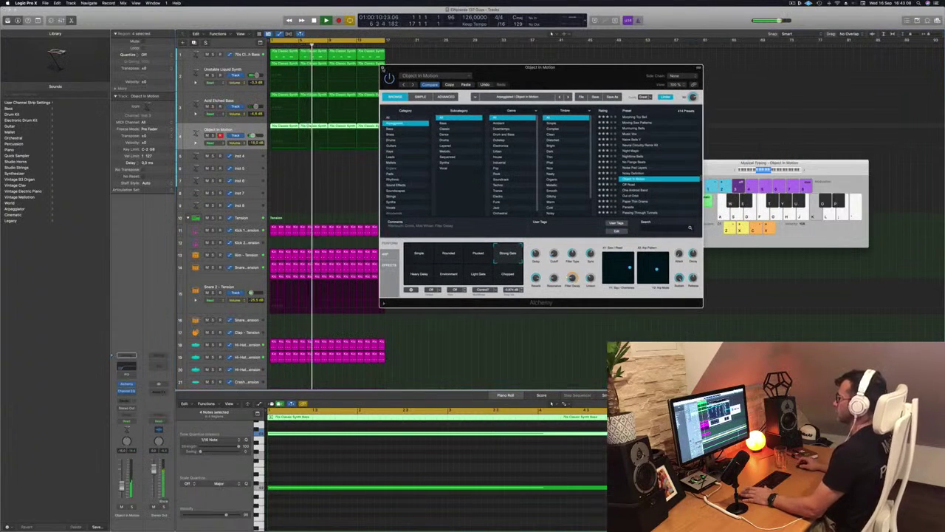
click(383, 69)
click(792, 4)
click(685, 16)
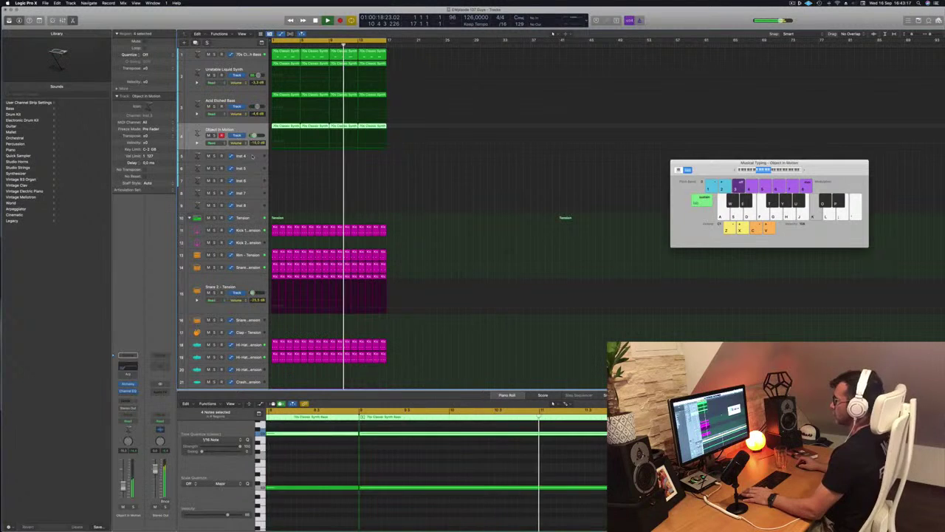
Step: Select the empty Inst 4 track, enlarge its track height and restart playback from the beginning
click(255, 156)
key(Return)
drag(247, 161, 246, 201)
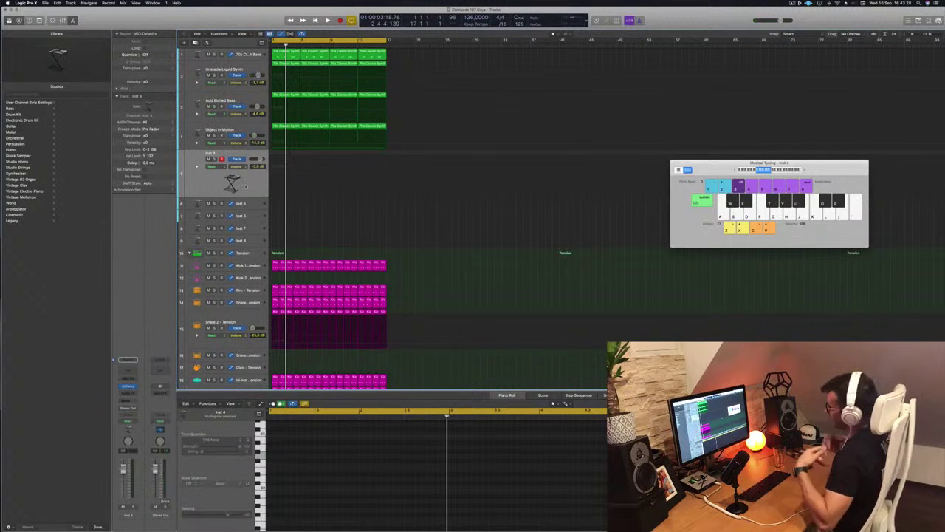
key(space)
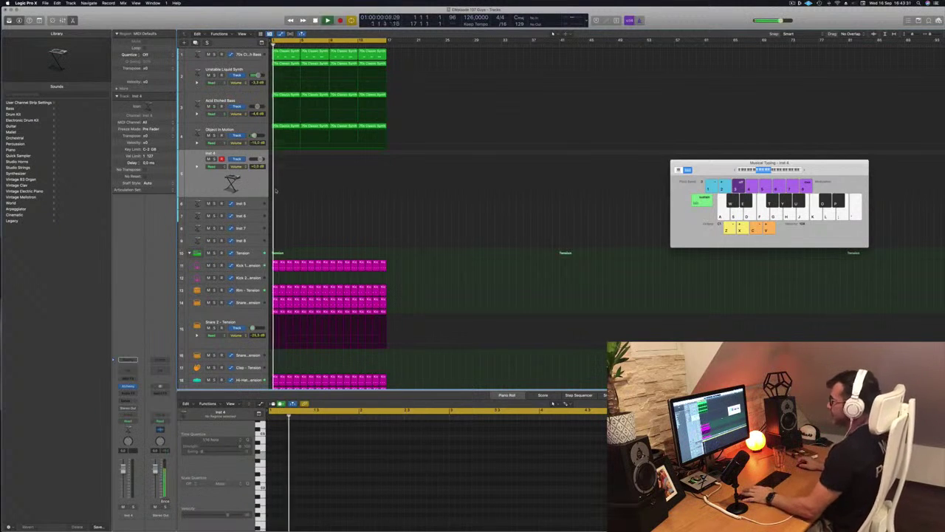
key(Return)
Step: Add a send from Inst 4 to an unused bus to create an effects aux channel
click(128, 401)
mouse_move(141, 408)
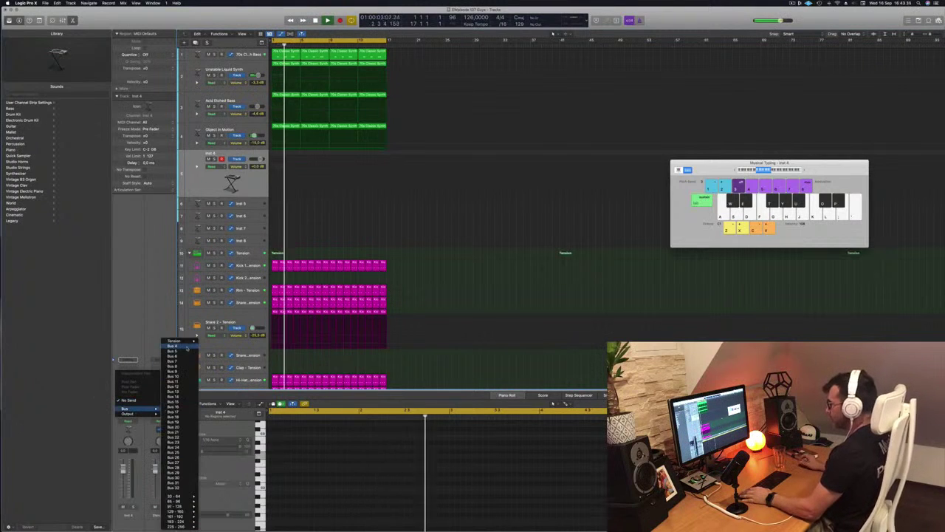
click(173, 366)
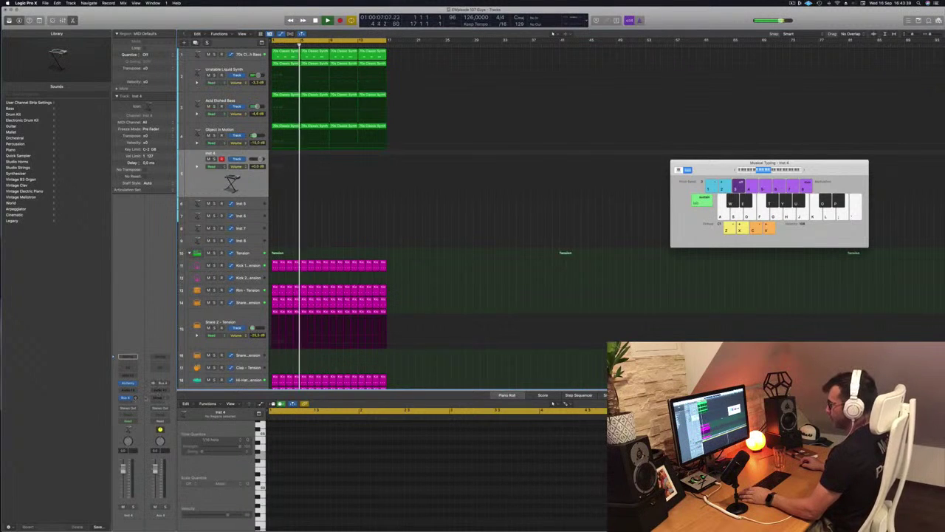
click(127, 398)
click(152, 373)
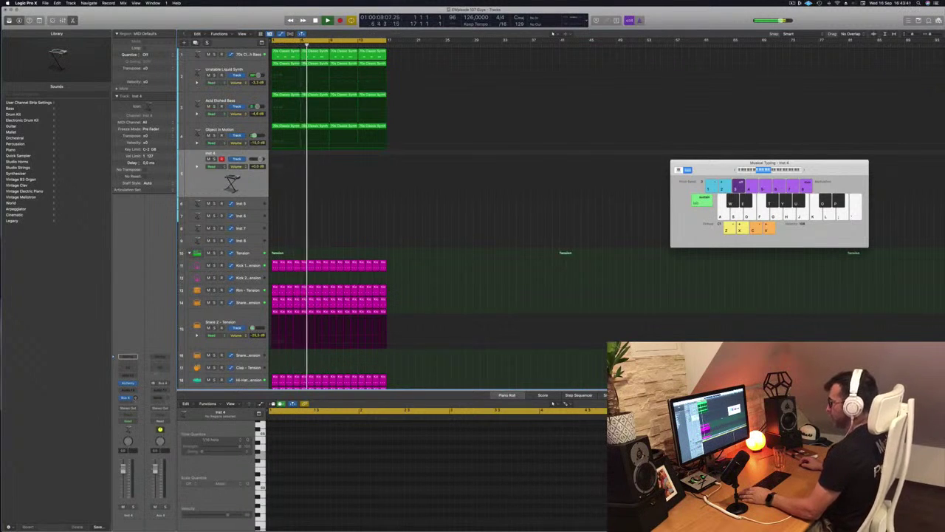
Step: Insert a stereo SilverVerb on the new aux channel
click(160, 389)
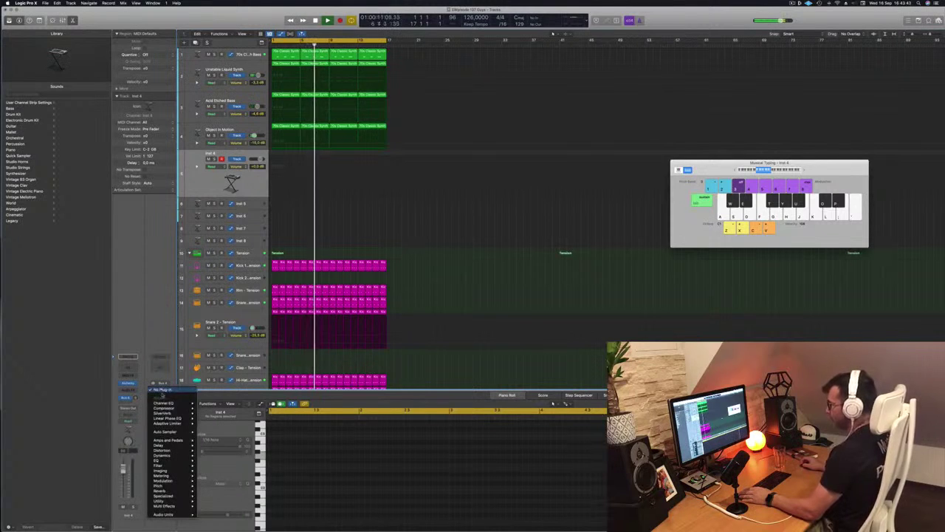
mouse_move(174, 413)
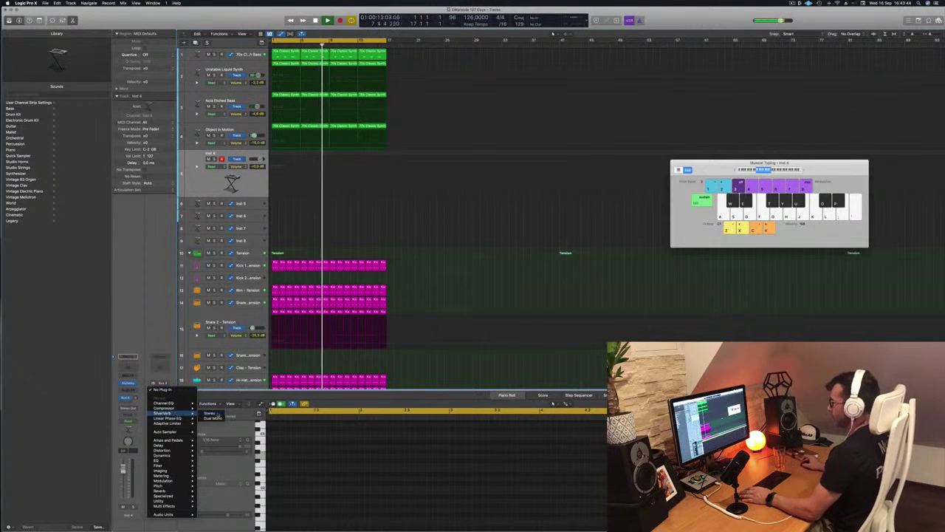
click(210, 413)
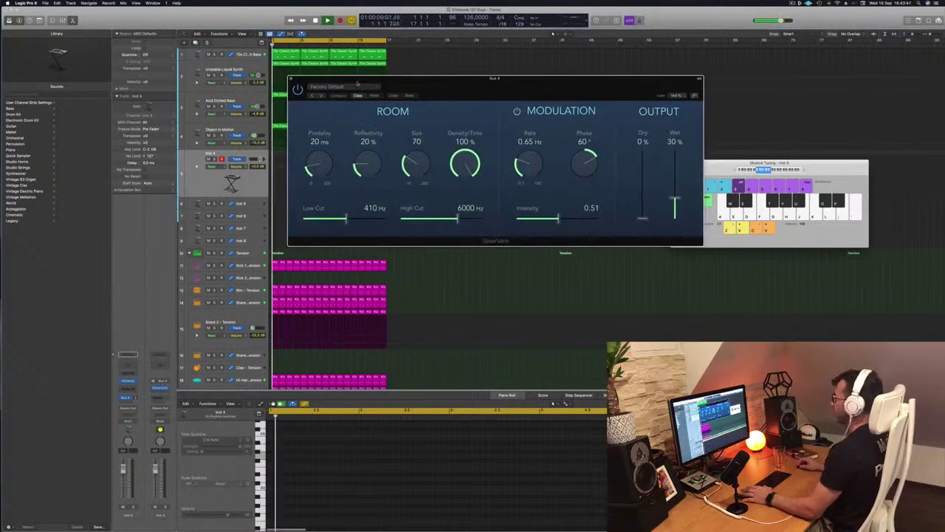
Step: Load SilverVerb's grandiose preset with Wet at 100%, and raise Inst 4's send level to the reverb bus
click(358, 87)
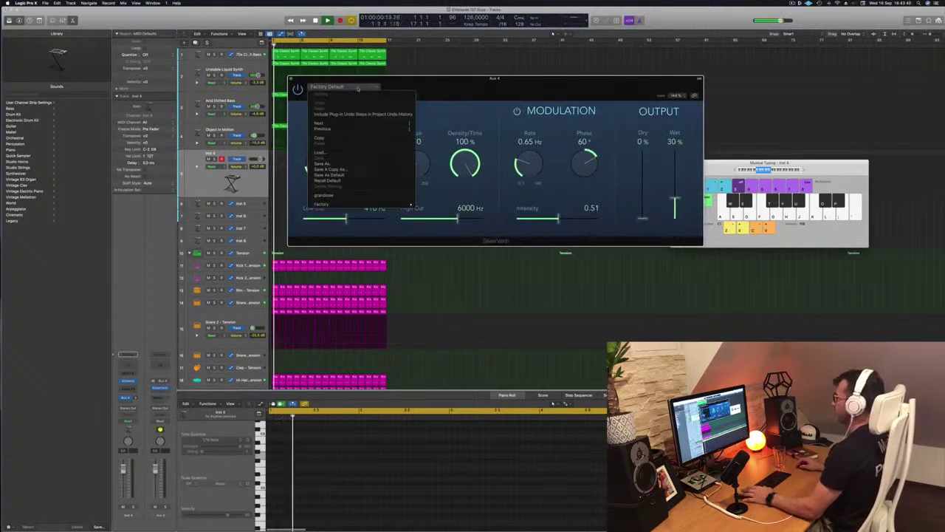
click(351, 196)
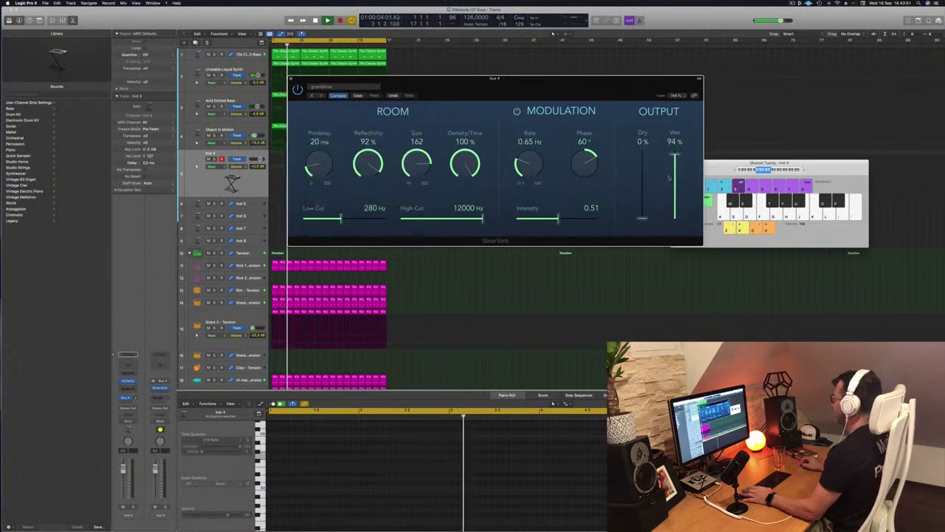
drag(587, 86, 708, 75)
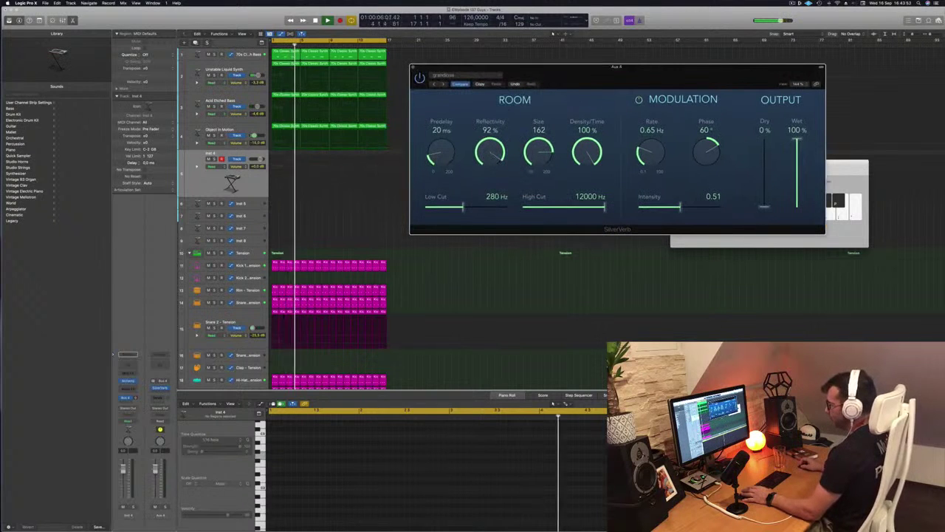
drag(135, 398, 135, 390)
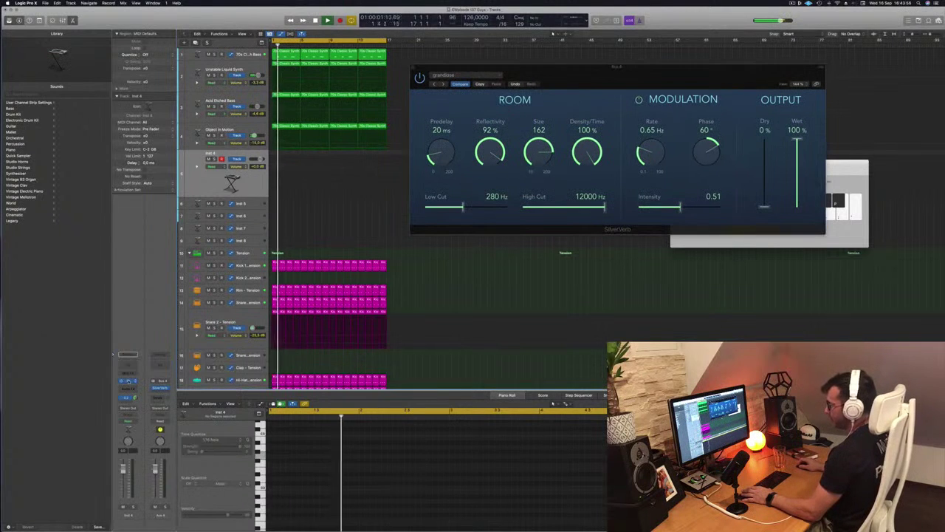
Step: Open Alchemy on Inst 4 and audition the 1 Note Chord and 12 String Split presets with Musical Typing notes
click(128, 382)
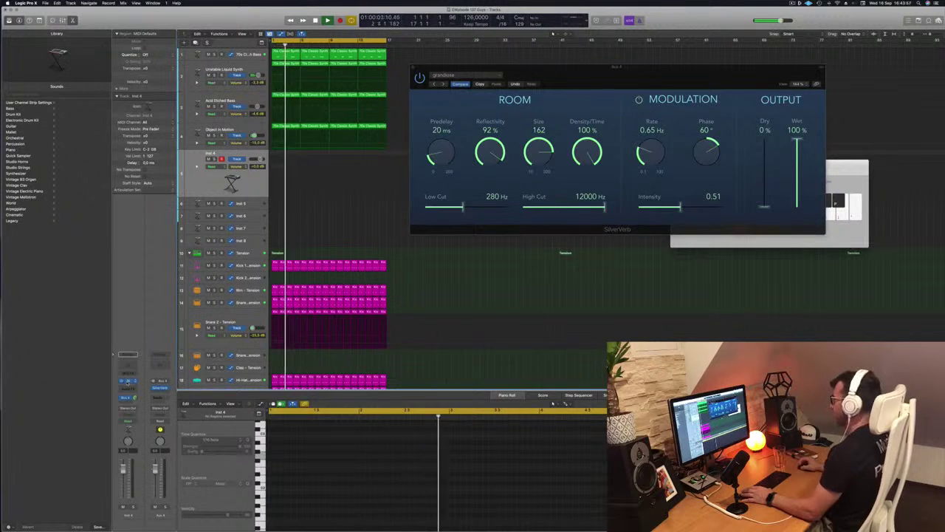
drag(630, 70, 751, 59)
drag(446, 80, 552, 90)
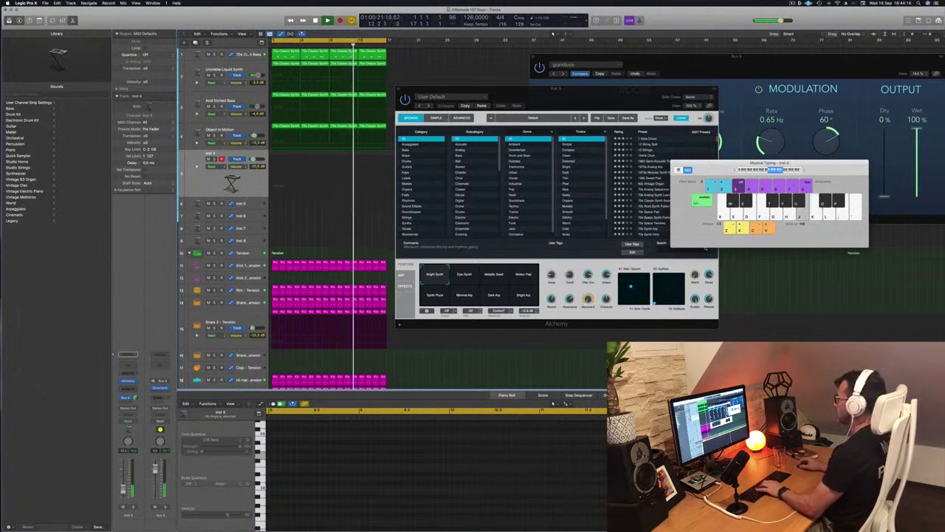
drag(608, 90, 501, 86)
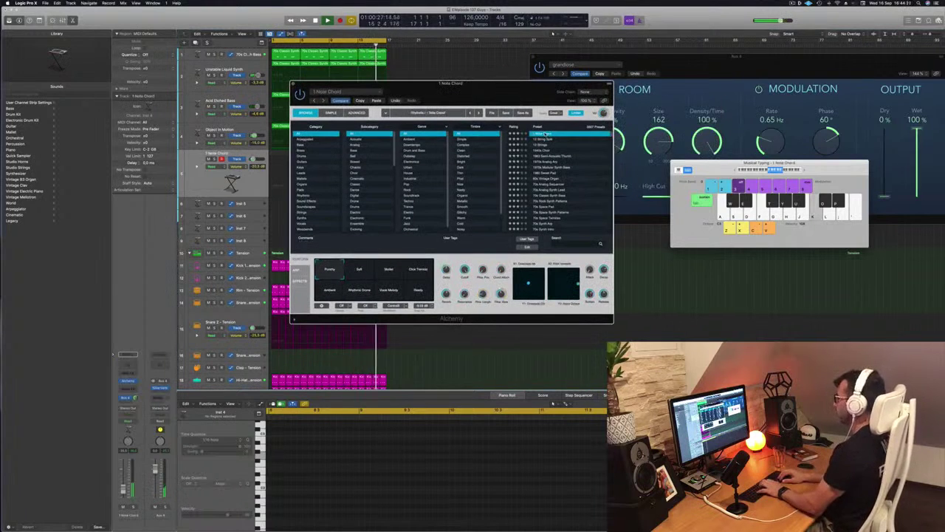
key(f)
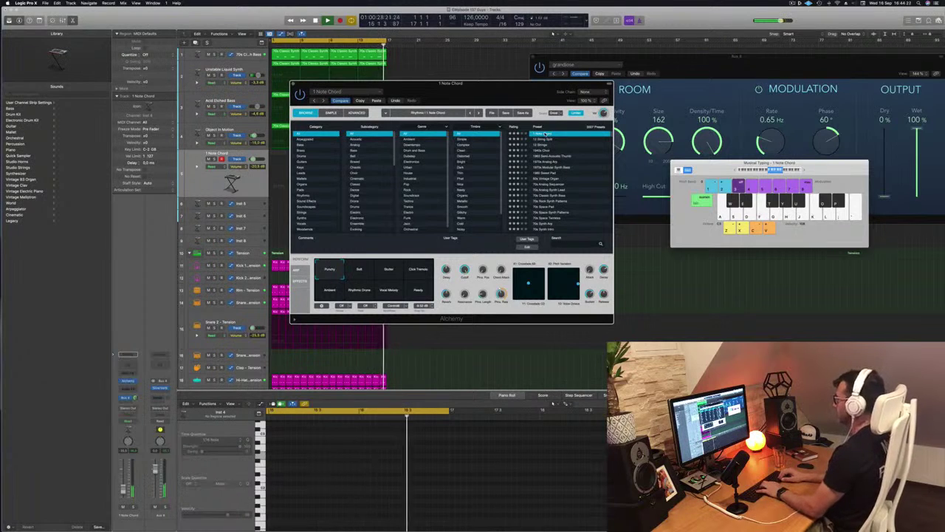
key(Down)
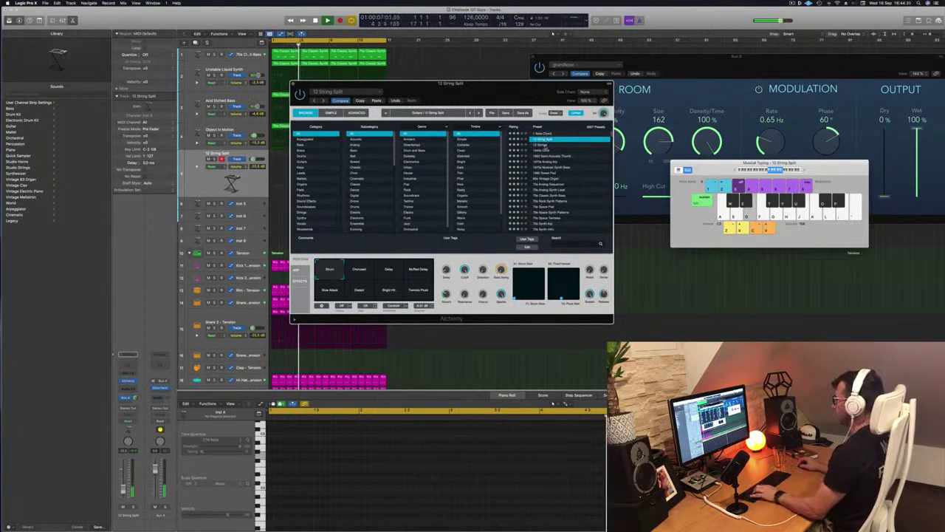
Step: Load the 12 Strings preset in Alchemy, try notes over the loop and set the track volume to about -14.8 dB
click(541, 145)
drag(525, 99, 641, 88)
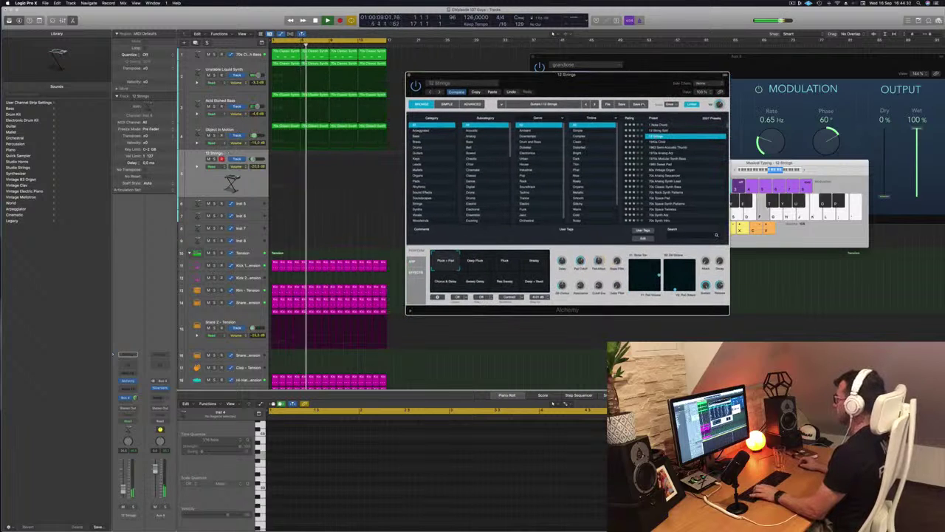
key(d)
key(f)
key(s)
key(d)
click(125, 485)
key(semicolon)
key(apostrophe)
key(l)
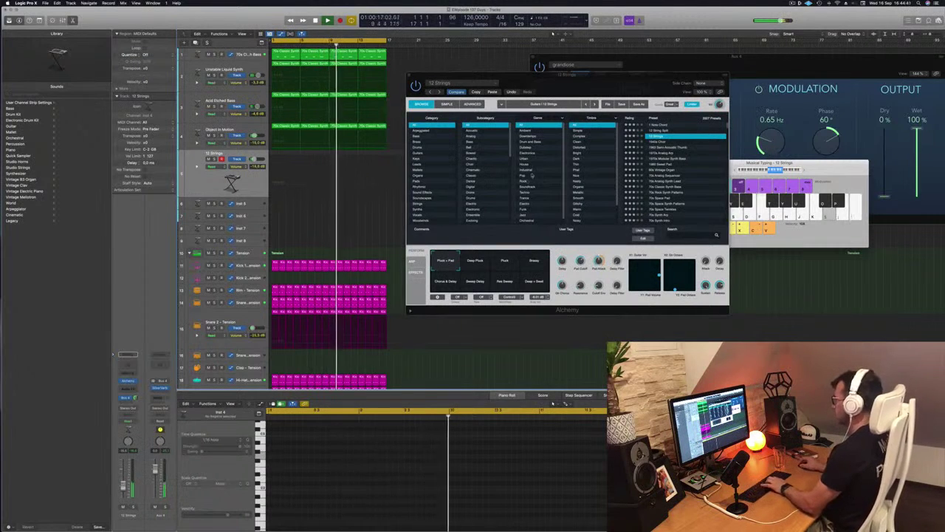
Step: Switch 12 Strings to the Breezy snapshot after trying Pluck, lower the Musical Typing octave range and play test notes
click(509, 265)
click(525, 263)
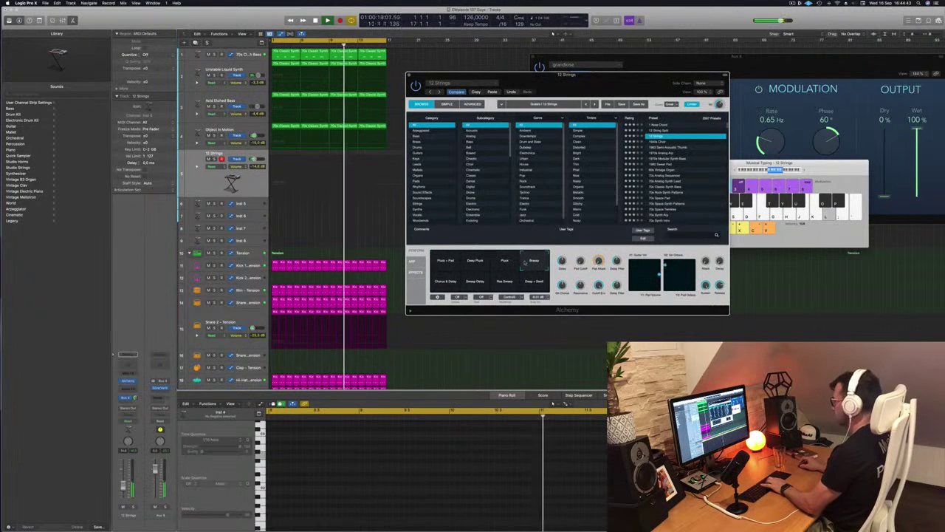
key(j)
click(763, 171)
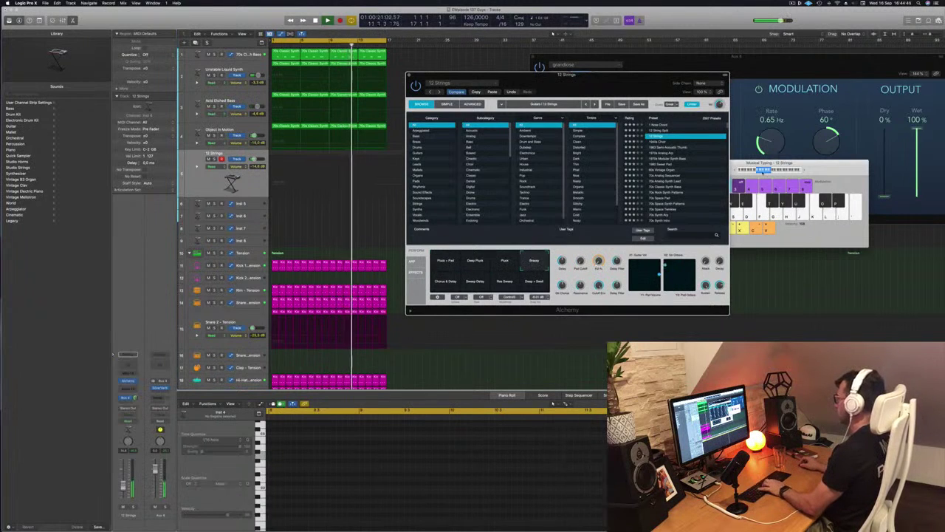
key(k)
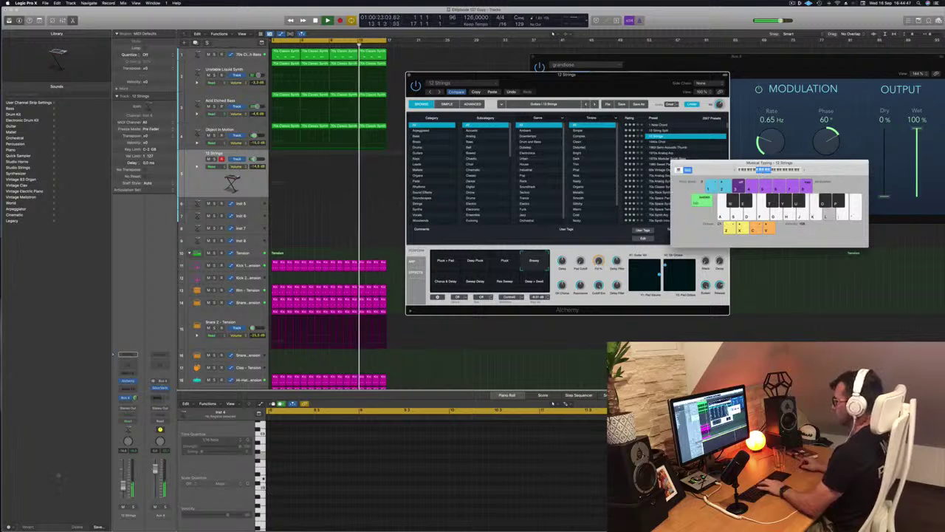
key(l)
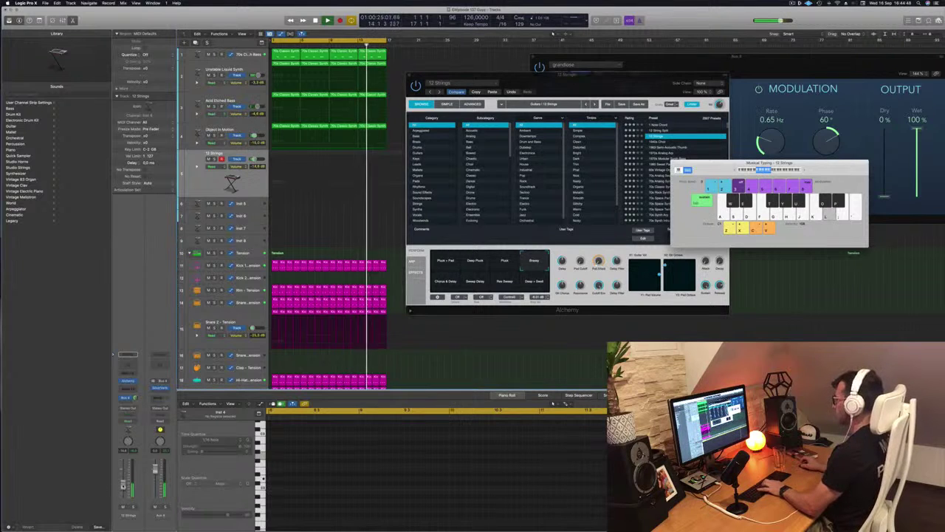
Step: Audition the 1940s Choir, 1970s Analog Arp, 1980 Sweet Pad and 60s Vintage Organ presets in Alchemy over the loop
key(k)
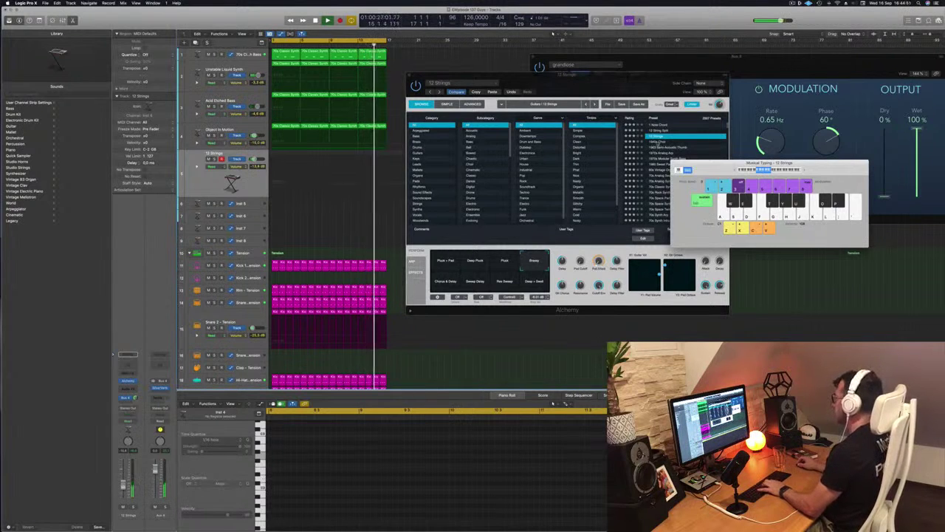
click(656, 140)
click(657, 143)
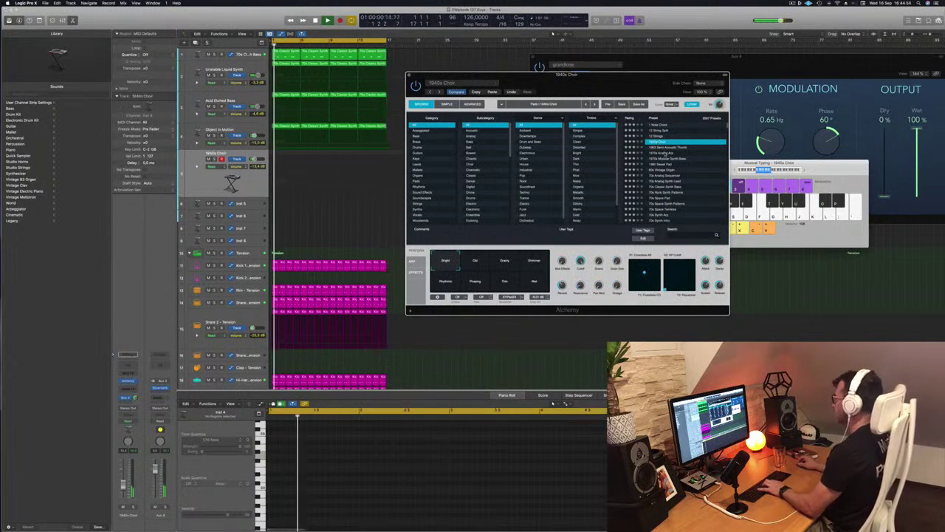
click(667, 153)
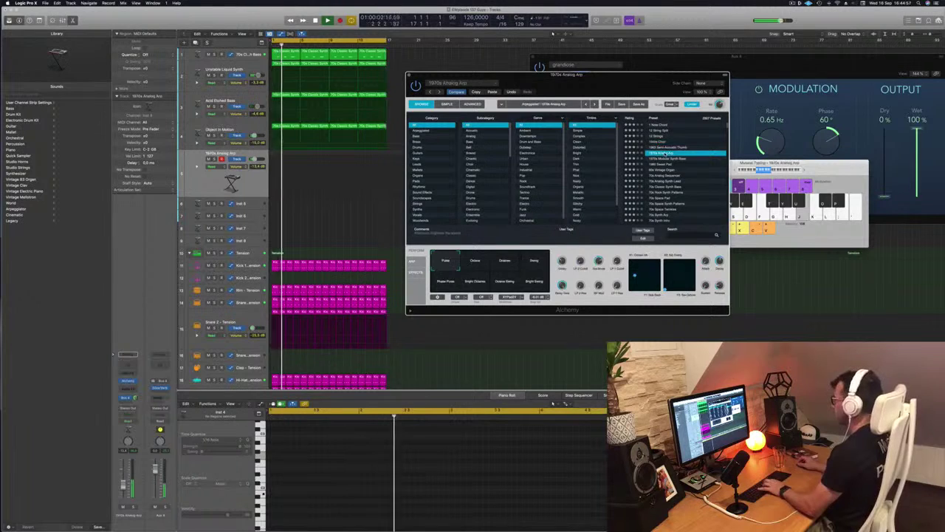
click(663, 165)
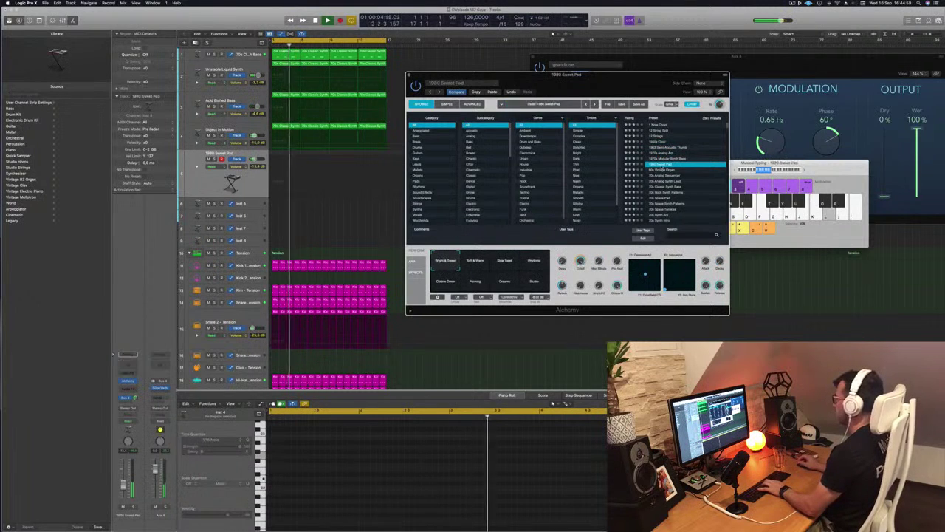
click(664, 170)
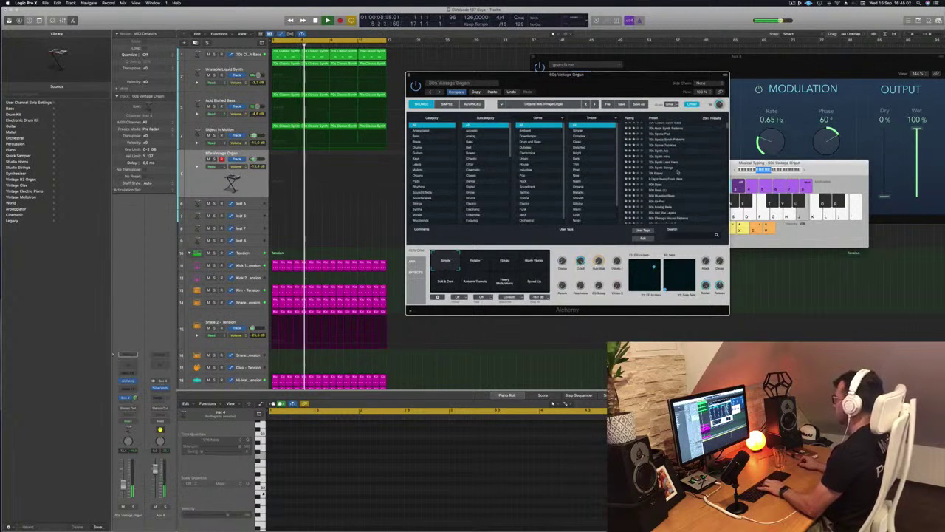
Step: Audition the 80s Air Pad, 80s Analog Bells and 80s Chicago House Patterns presets, trying the Hollow snapshot and a higher Musical Typing octave
scroll(680, 172, down, 3)
click(654, 172)
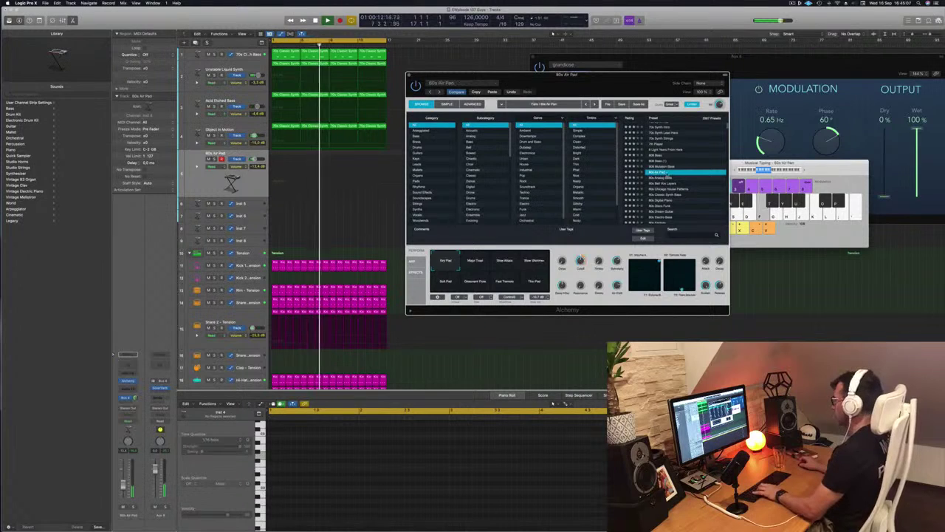
click(663, 178)
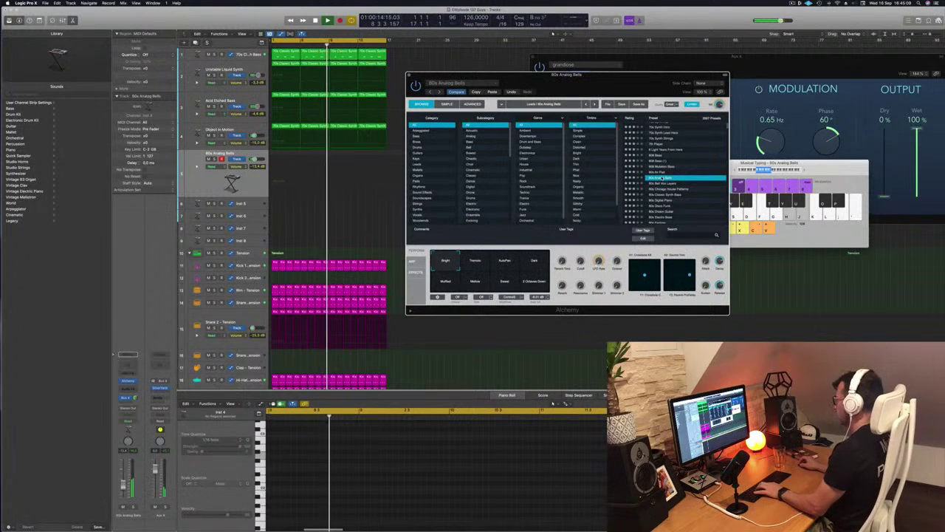
click(737, 164)
key(x)
drag(737, 164, 779, 166)
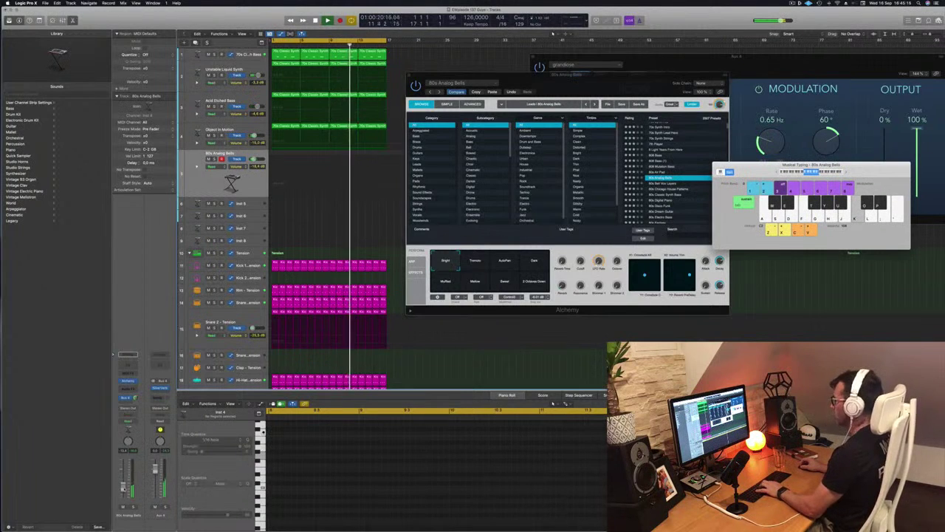
click(663, 190)
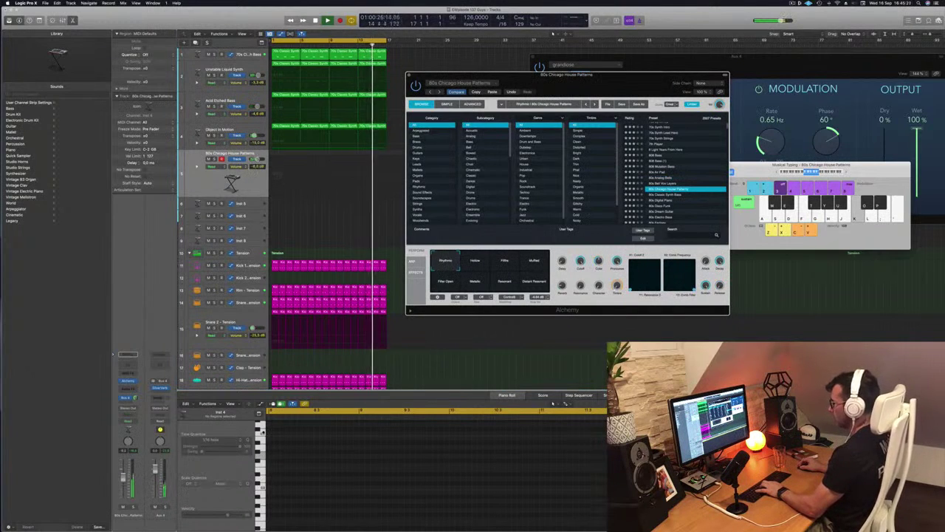
click(478, 263)
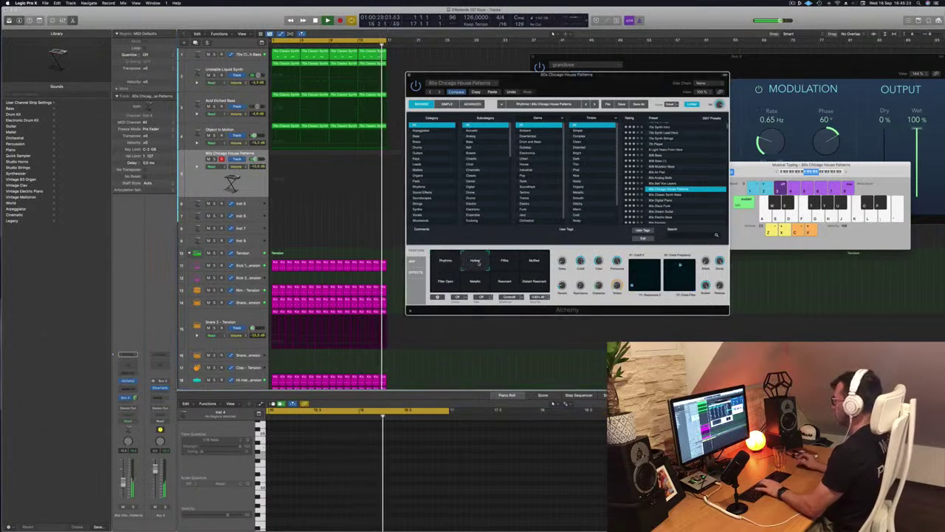
Step: Load the 80s Classic Synth Bass preset, try notes over the loop in a higher octave and set the track volume to about -17.2 dB
click(666, 195)
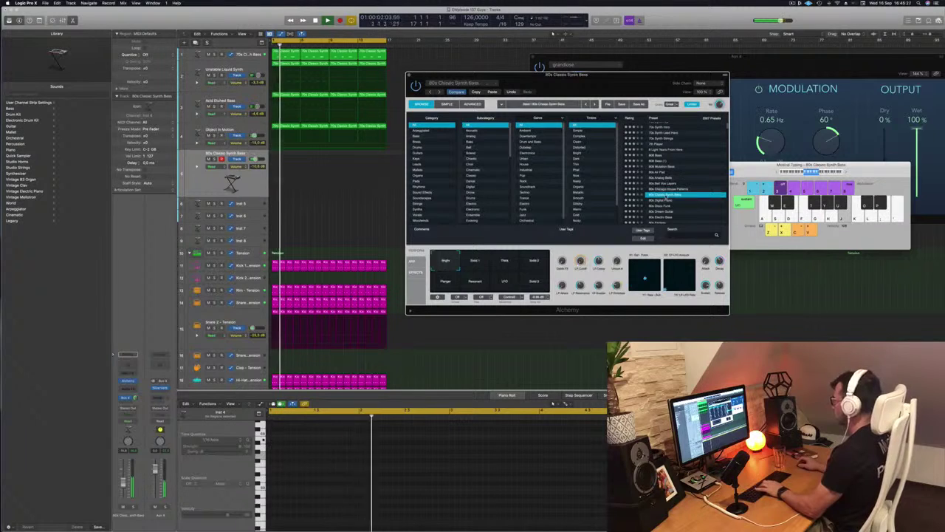
click(844, 173)
key(k)
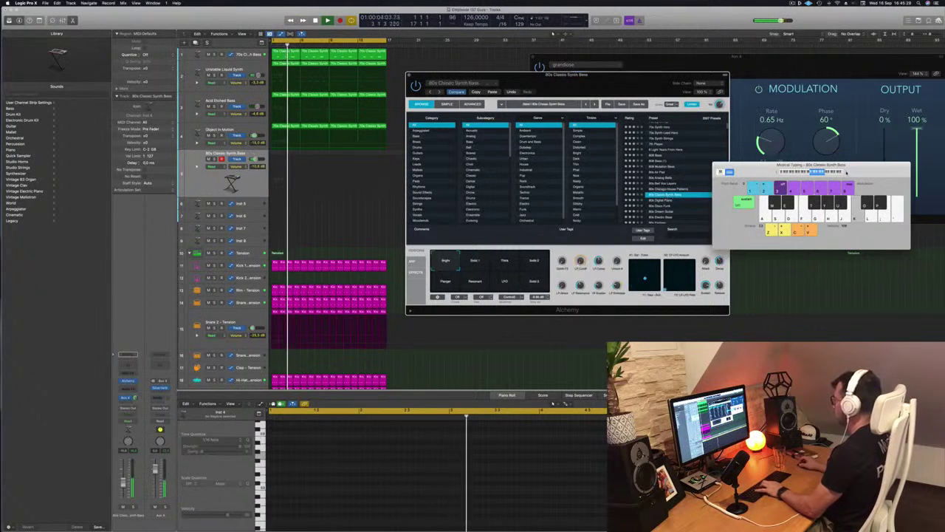
key(h)
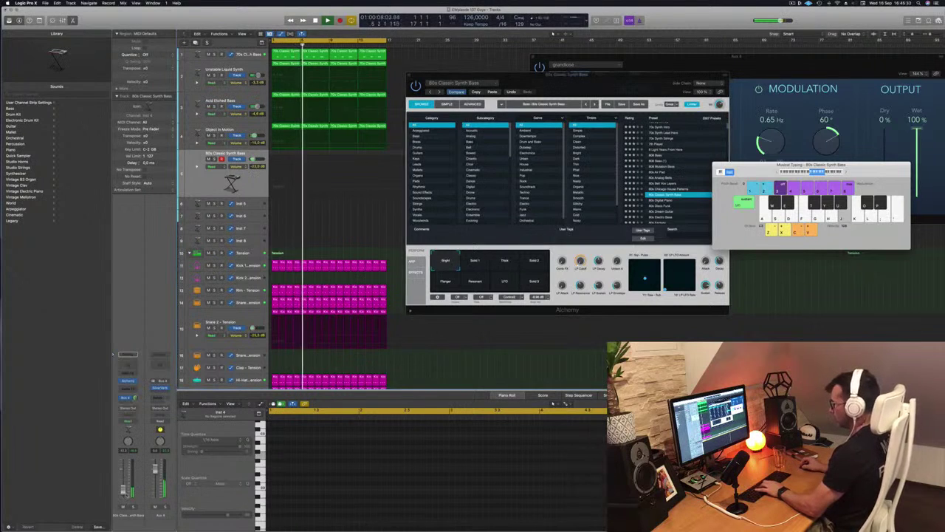
key(k)
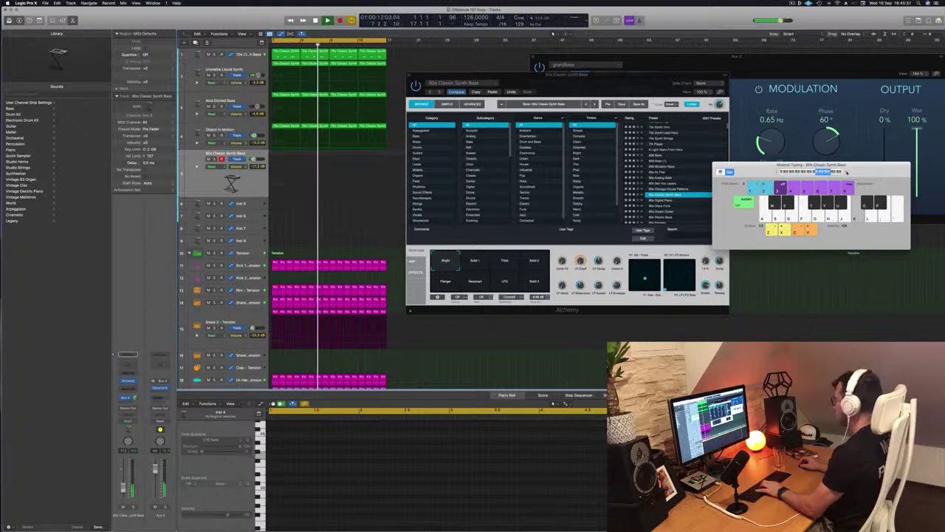
Step: Rehearse a repeated-note rhythm with 80s Classic Synth Bass over the loop, moving the Musical Typing keyboard clear of the other controls
drag(847, 172, 799, 174)
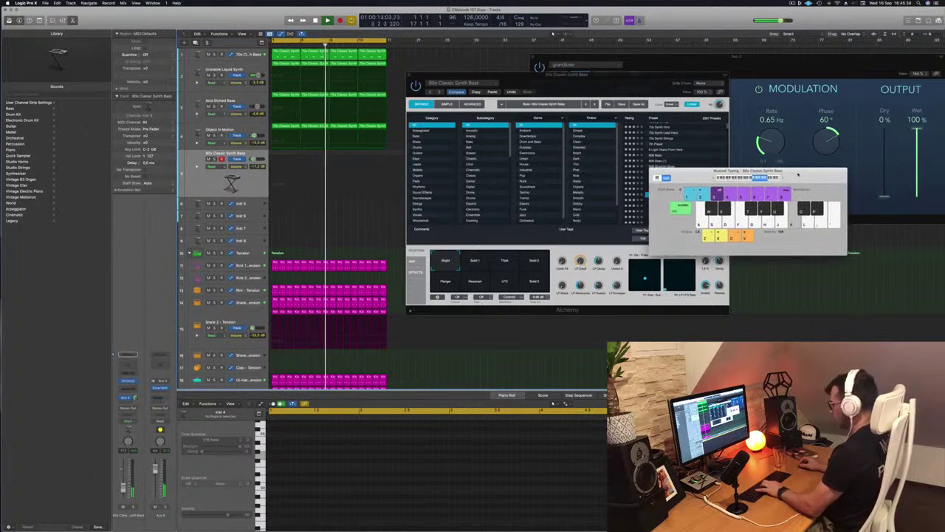
key(apostrophe)
key(l)
key(k)
drag(710, 173, 699, 137)
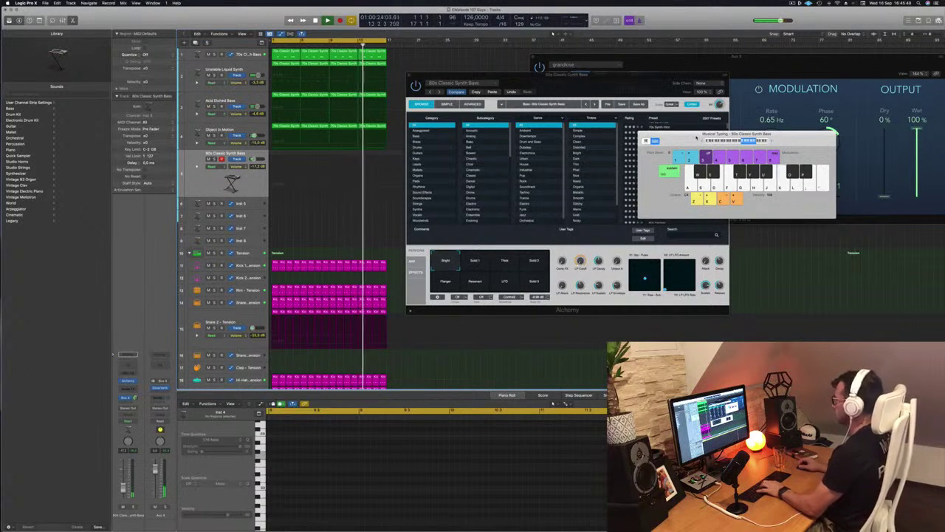
key(k)
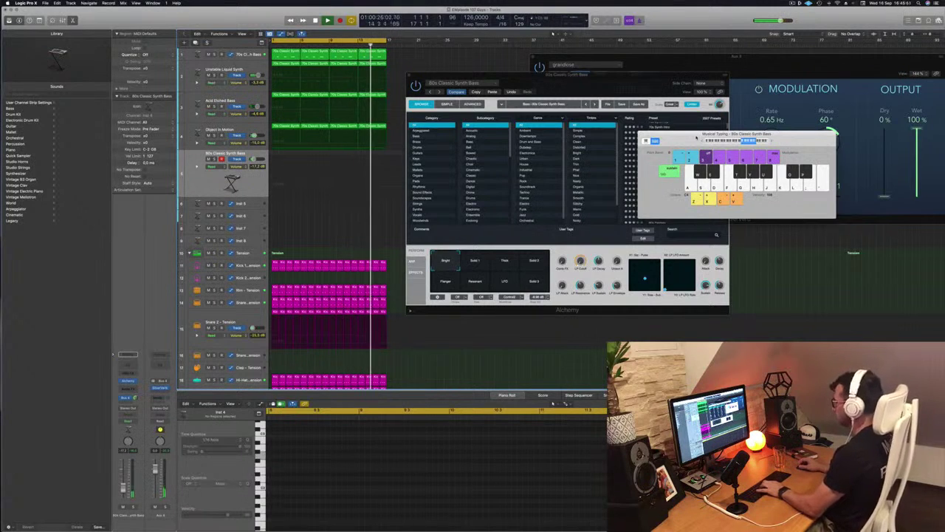
key(k)
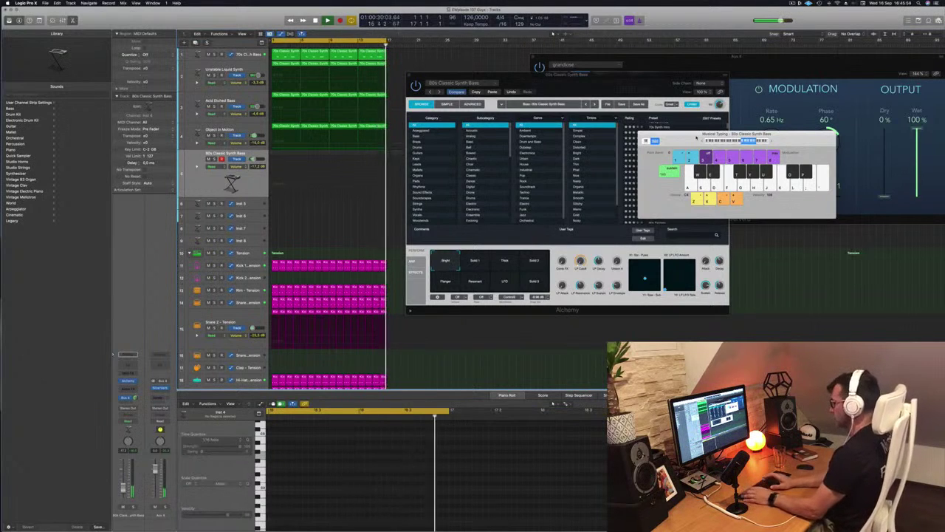
Step: Record the repeated-note rhythm on the 80s Classic Synth Bass track from bar 1 to about bar 10
key(r)
key(k)
key(k)
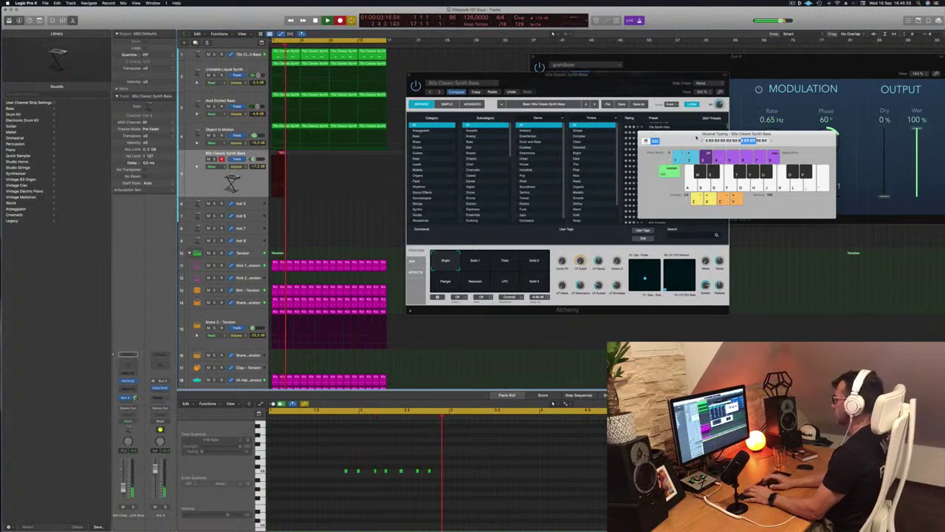
key(k)
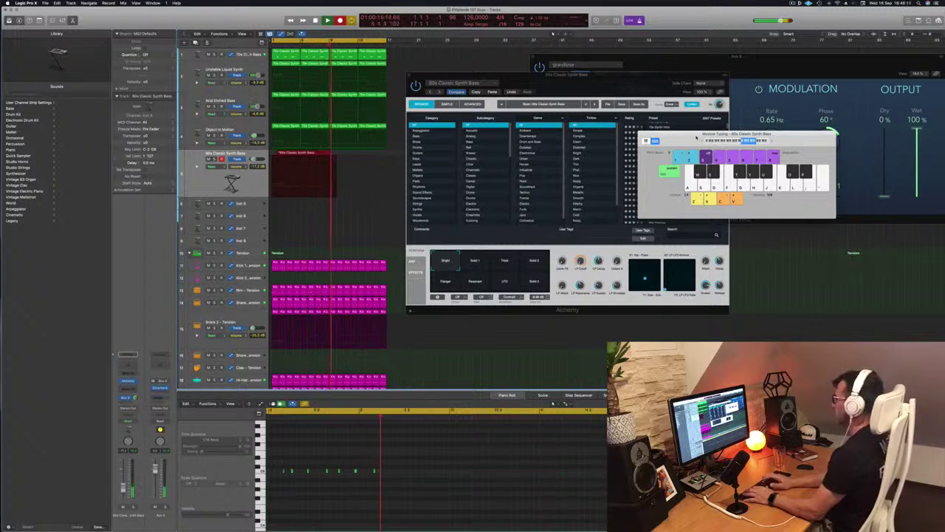
key(space)
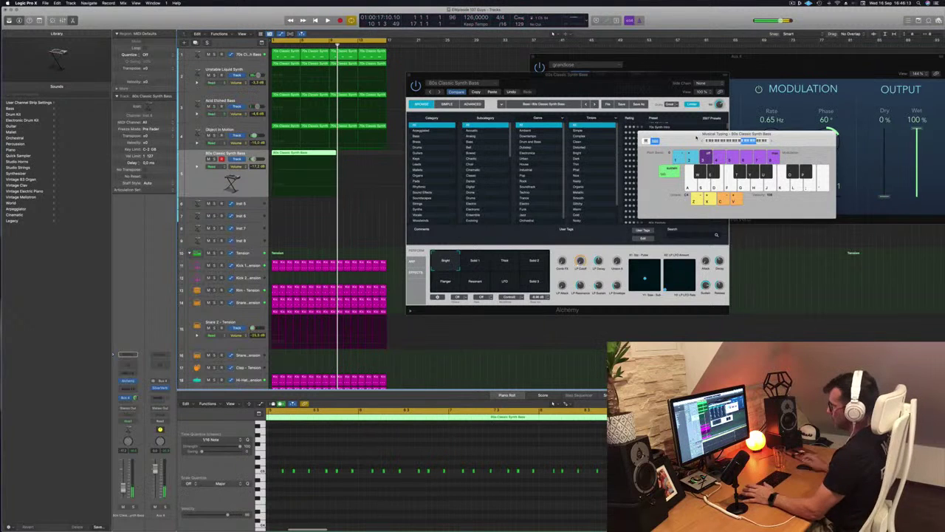
Step: Play back the new 80s Classic Synth Bass recording and split its region at bars 4 and 5
key(space)
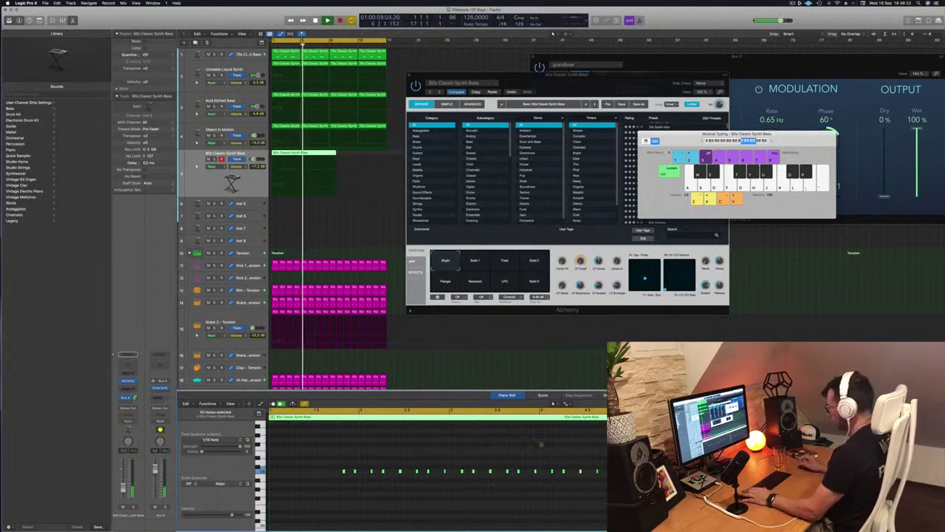
key(super+Right)
key(super+Right)
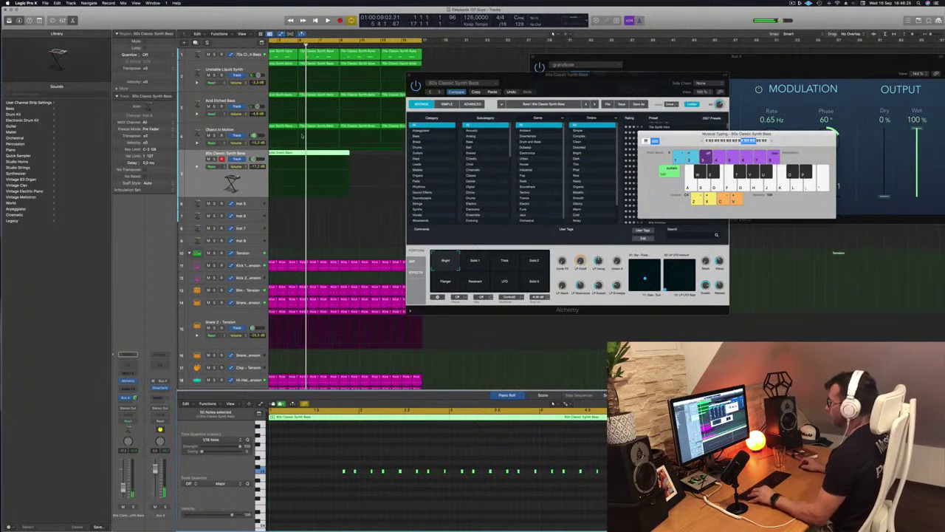
scroll(302, 144, left, 4)
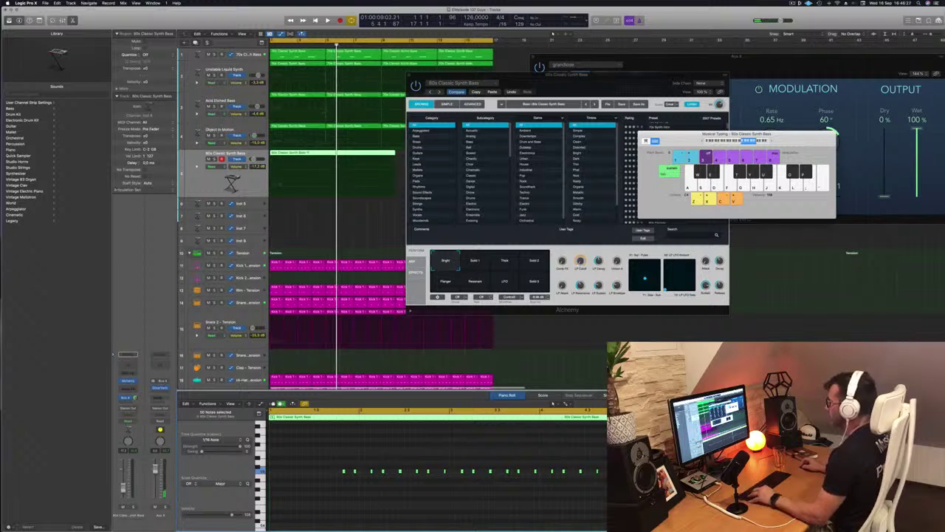
super+click(308, 153)
super+click(312, 170)
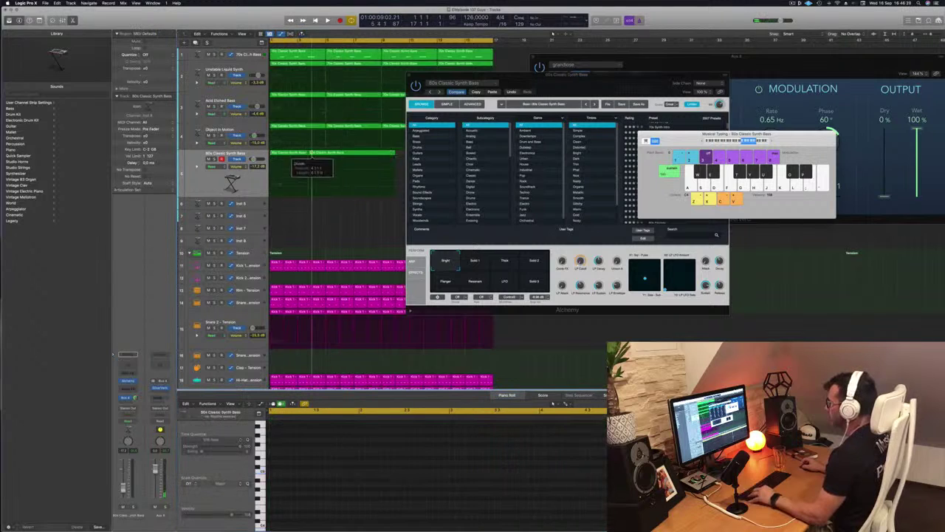
super+click(326, 153)
Step: Delete the part of the recording before bar 4 and move the one-bar piece to bar 1
scroll(308, 156, left, 1)
click(302, 153)
key(BackSpace)
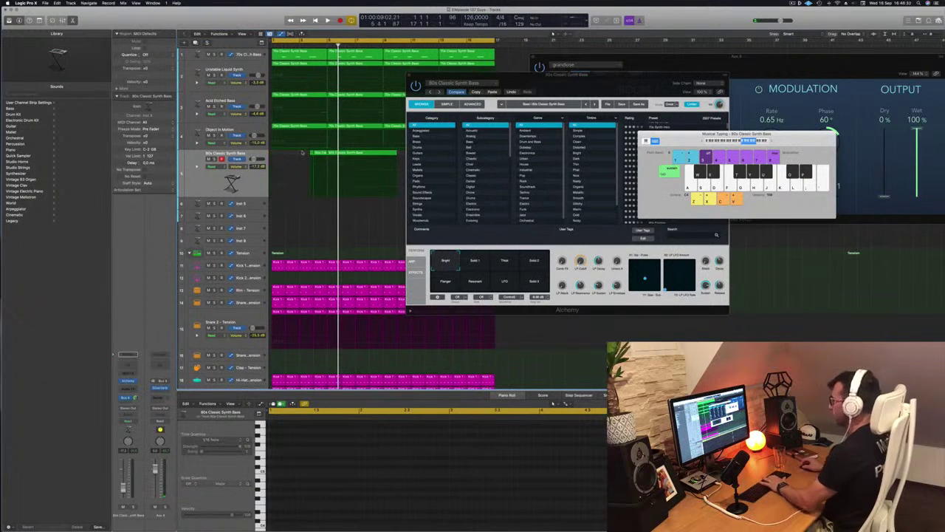
drag(321, 155, 279, 154)
Step: Play the one-bar 80s Classic Synth Bass region and delete the leftover region that starts at bar 5
key(space)
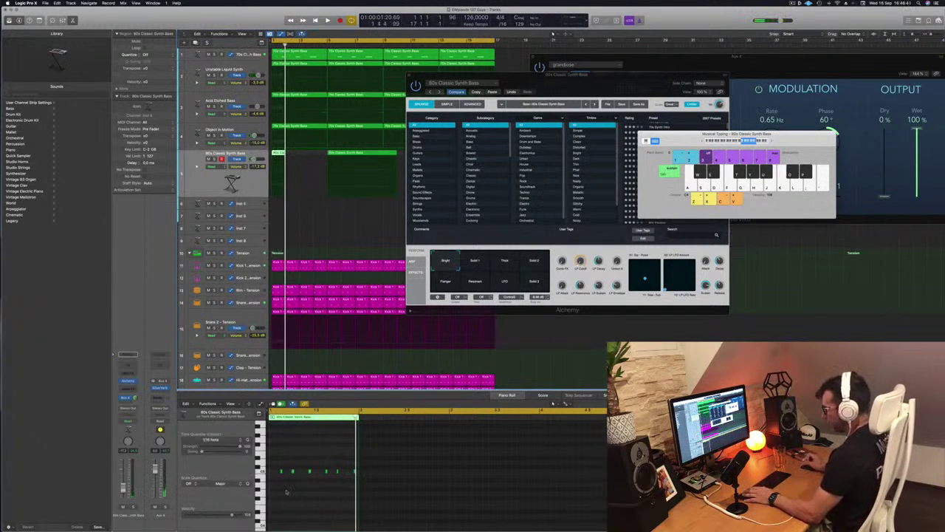
key(space)
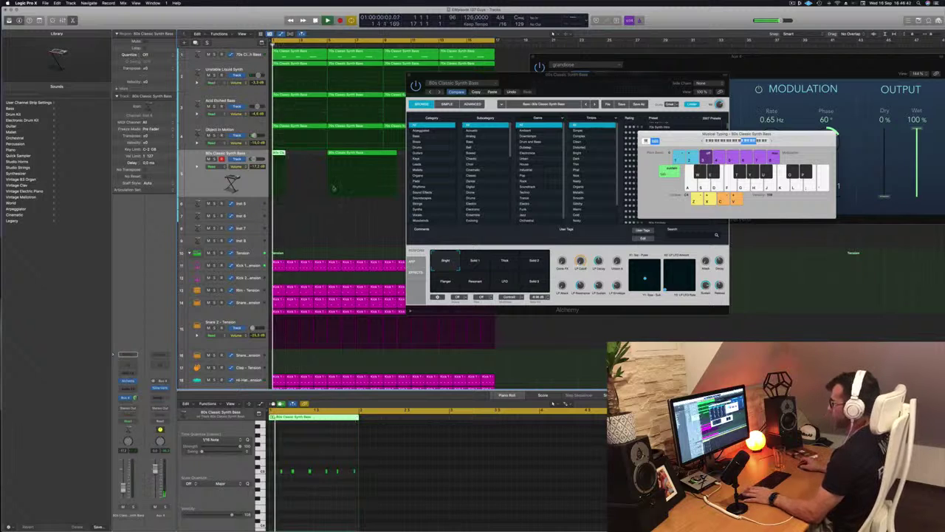
click(367, 153)
key(Delete)
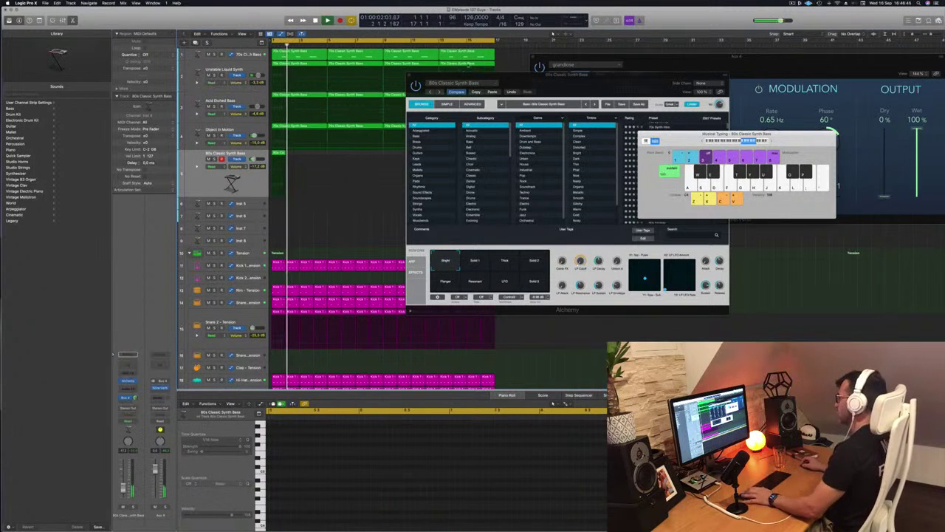
Step: Move the Alchemy window aside, repeat the one-bar region to fill bars 1 to 17, and play the loop with all copies selected
drag(565, 76, 707, 106)
key(space)
key(space)
drag(279, 153, 384, 161)
drag(734, 115, 705, 76)
key(space)
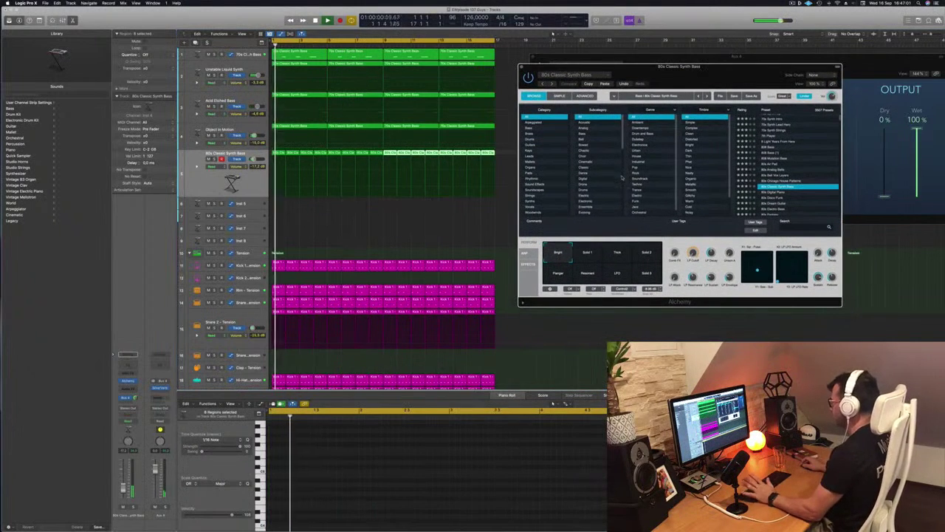
click(194, 179)
key(space)
key(space)
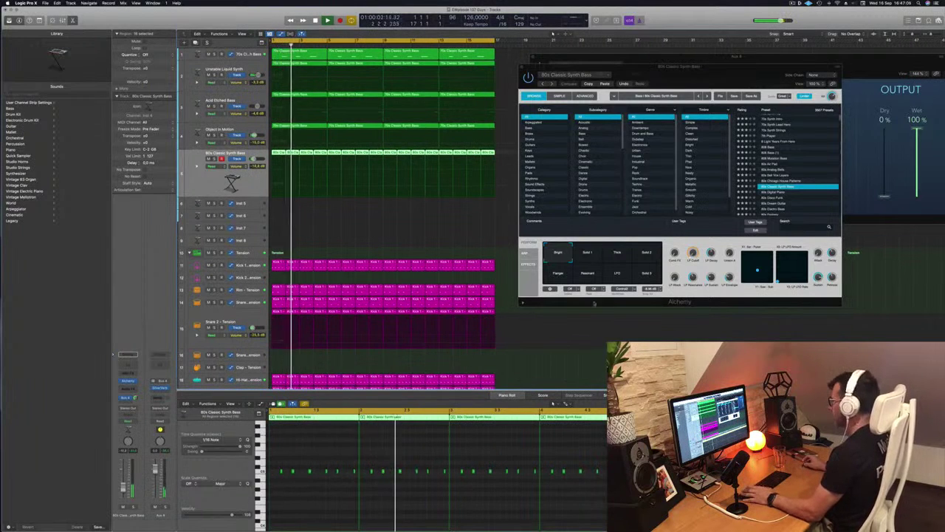
Step: Try a different LP Cutoff, audition the Solid 1, Thick, Solid 2, Resonant and LFO snapshots, and return to Bright
click(694, 241)
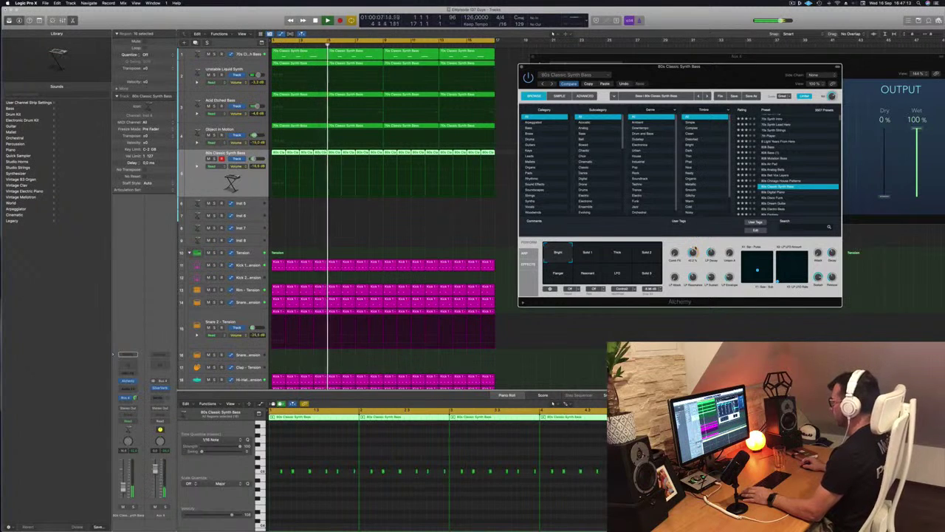
click(589, 253)
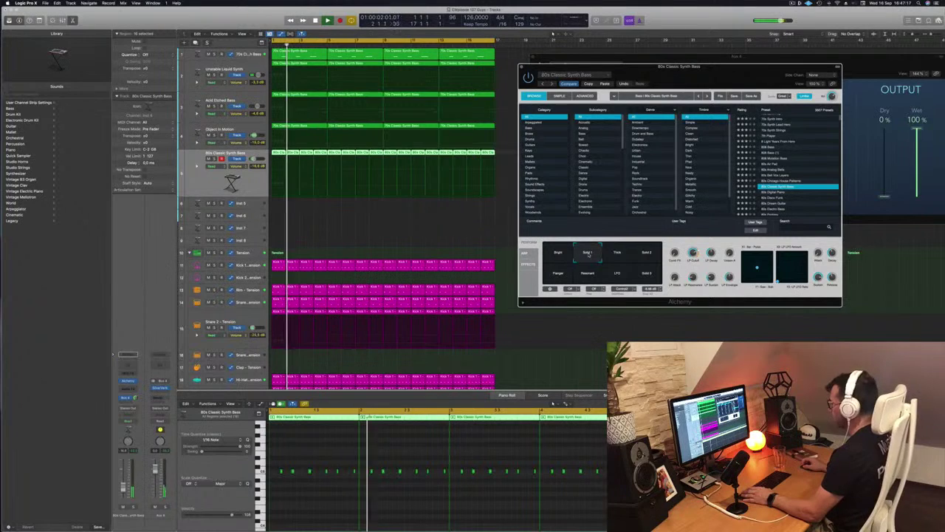
click(624, 254)
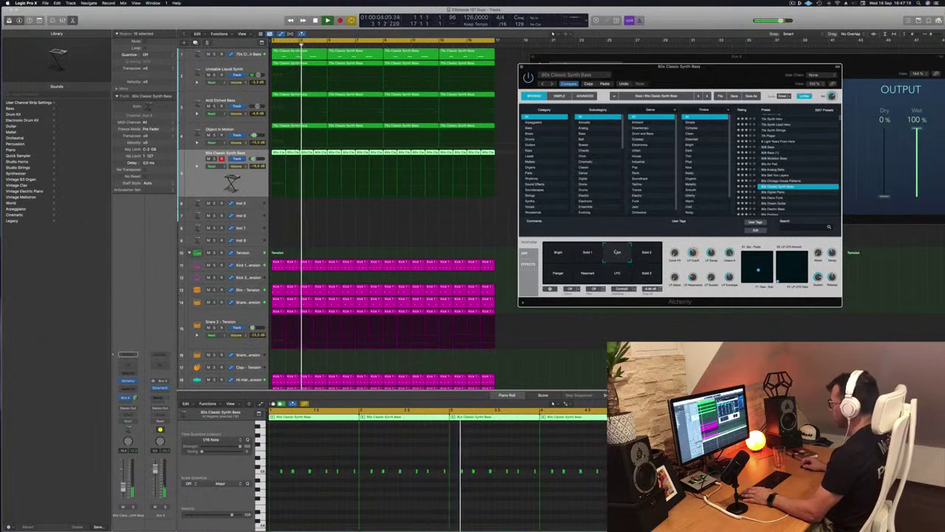
click(653, 252)
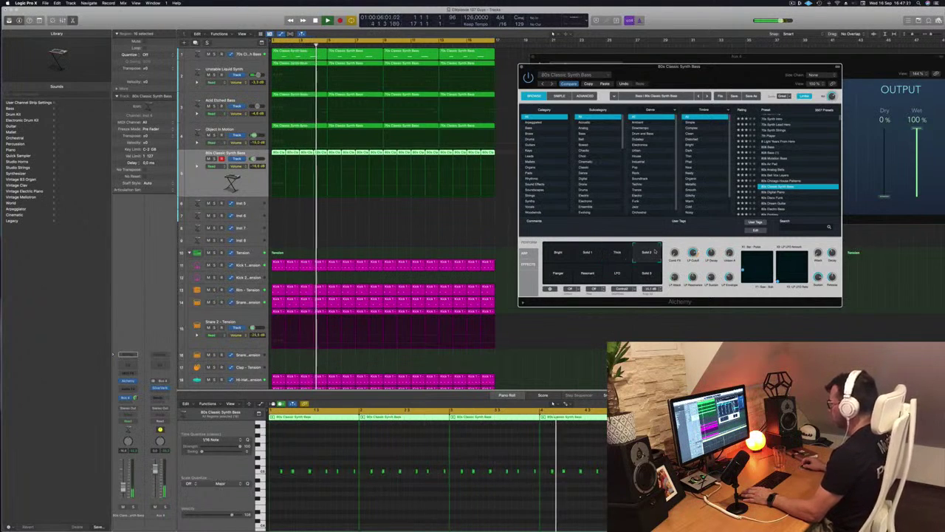
click(577, 278)
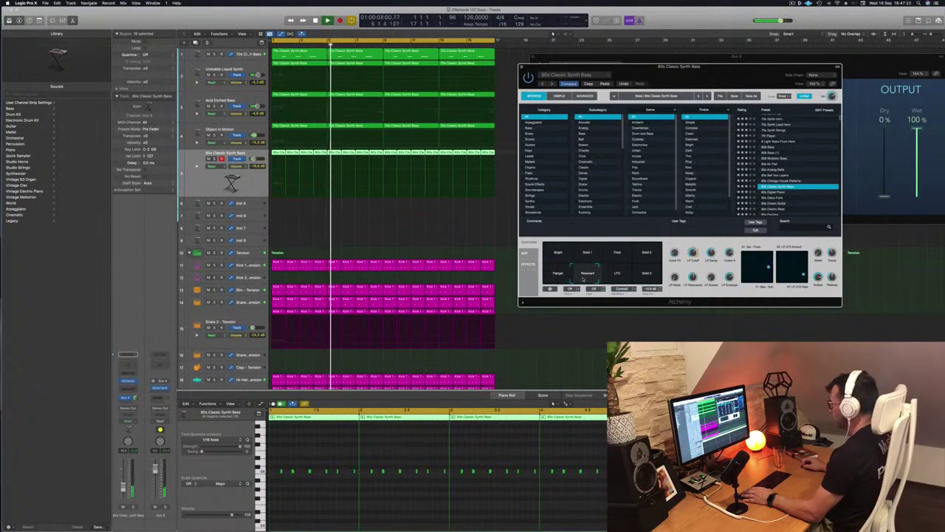
click(619, 280)
click(558, 252)
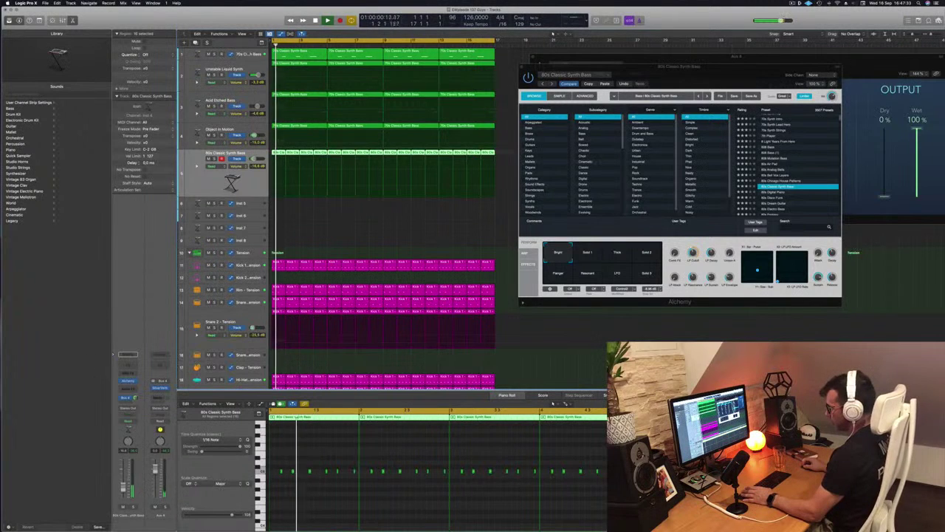
Step: Insert a stereo Compressor on the 80s Classic Synth Bass track and set its side chain to Kick 1 - Tension (Inst 9)
click(128, 387)
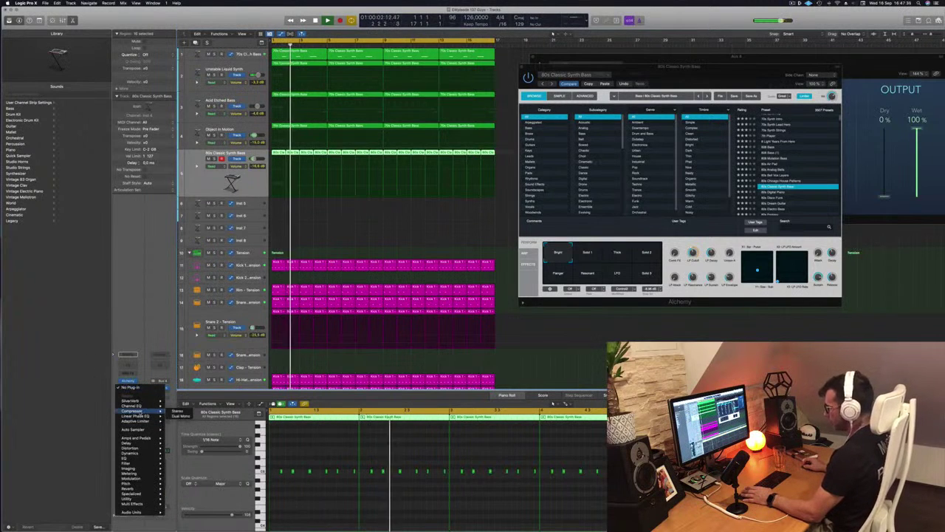
click(180, 411)
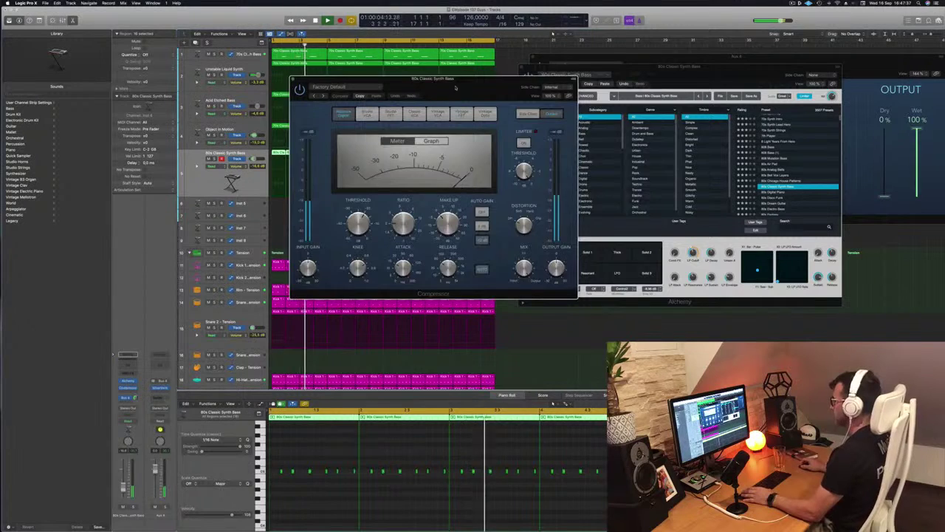
drag(455, 88, 581, 97)
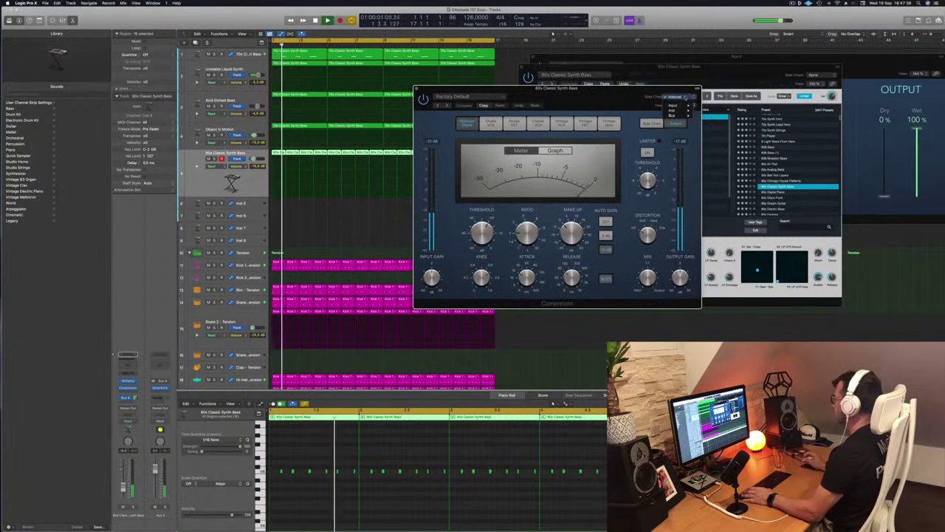
mouse_move(673, 110)
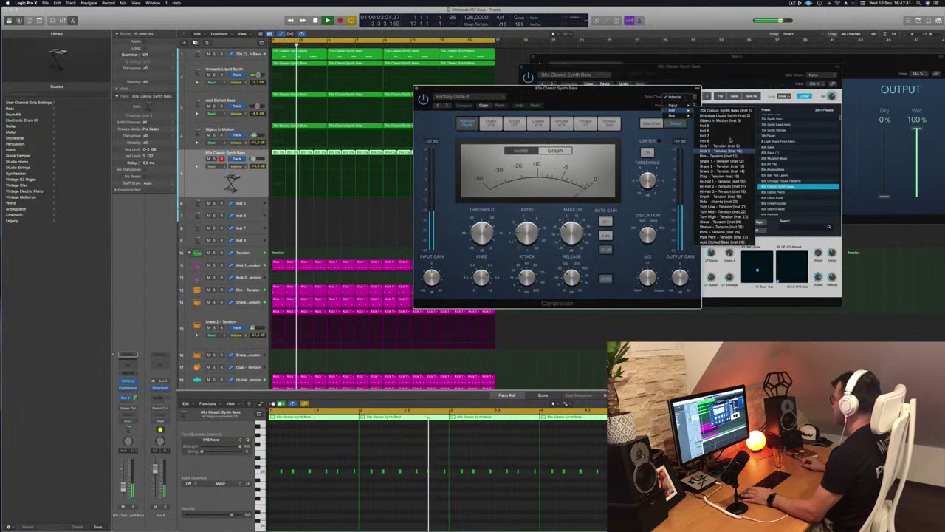
click(730, 147)
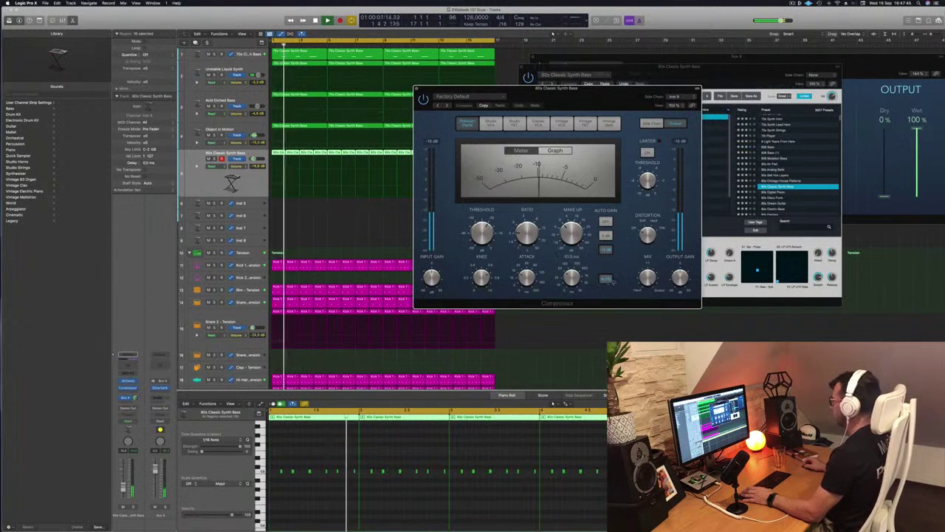
Step: Switch off the Compressor's automatic release, adjust its threshold, close its window, and play the loop from the start
click(608, 280)
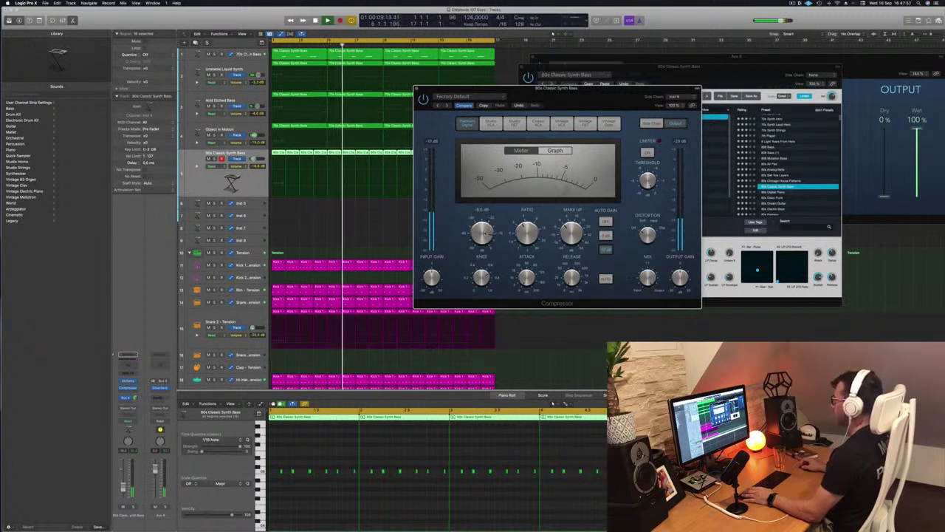
drag(474, 92, 451, 108)
click(395, 104)
key(Return)
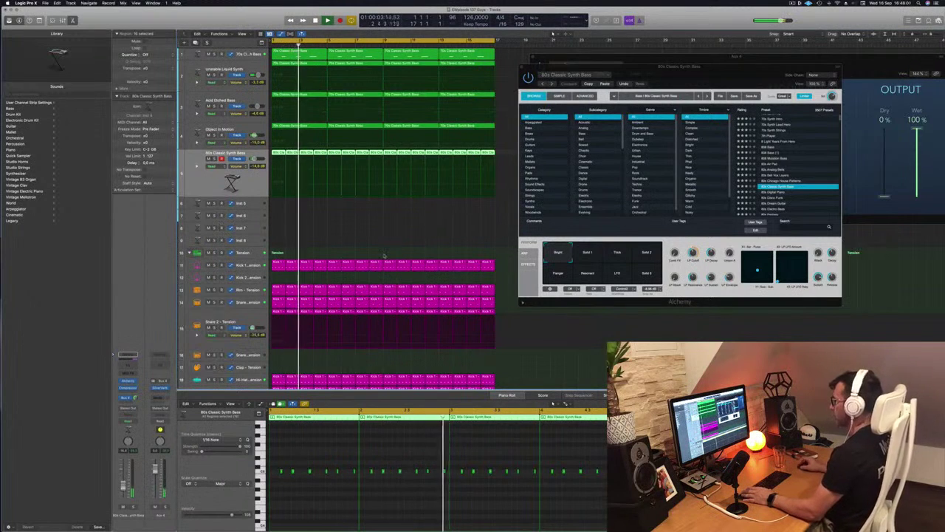
Step: Close the Alchemy, Musical Typing and SilverVerb windows and fit all the tracks into the arrangement view
drag(523, 69, 506, 70)
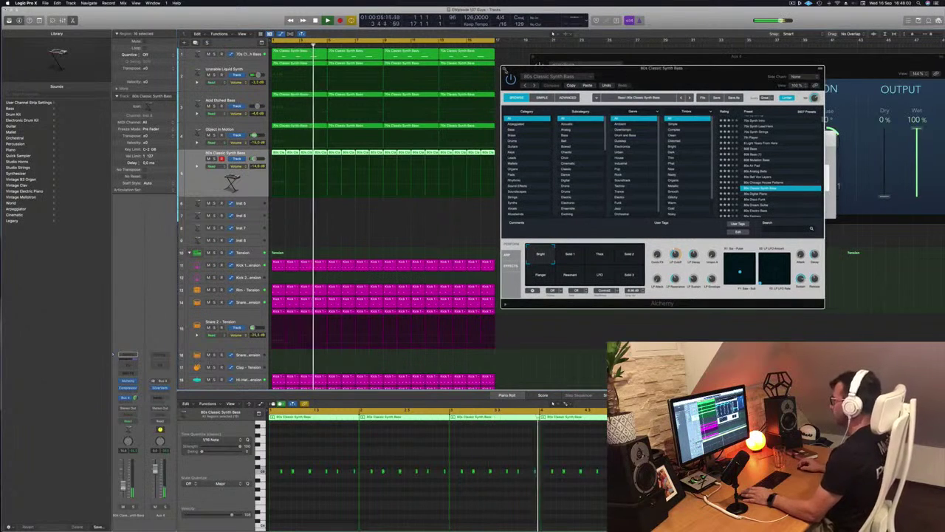
click(505, 69)
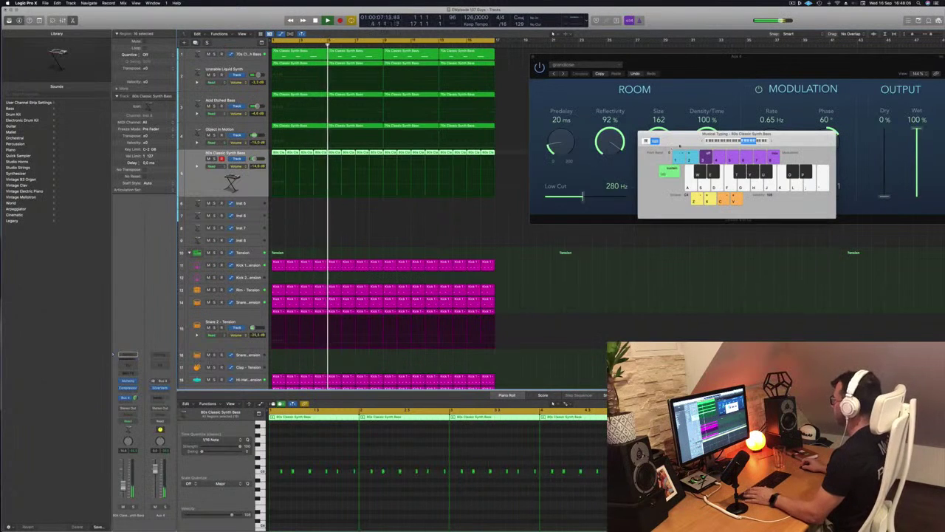
drag(681, 142, 676, 141)
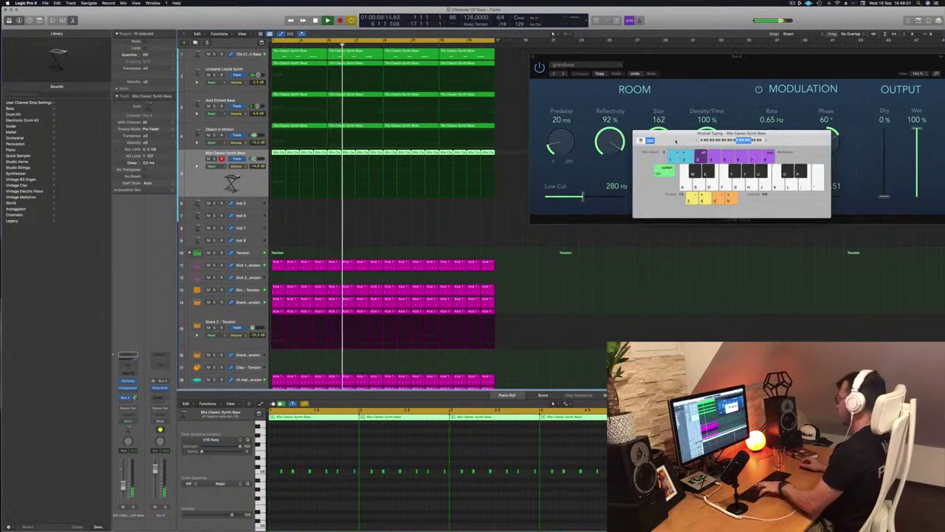
key(super+k)
drag(555, 59, 352, 69)
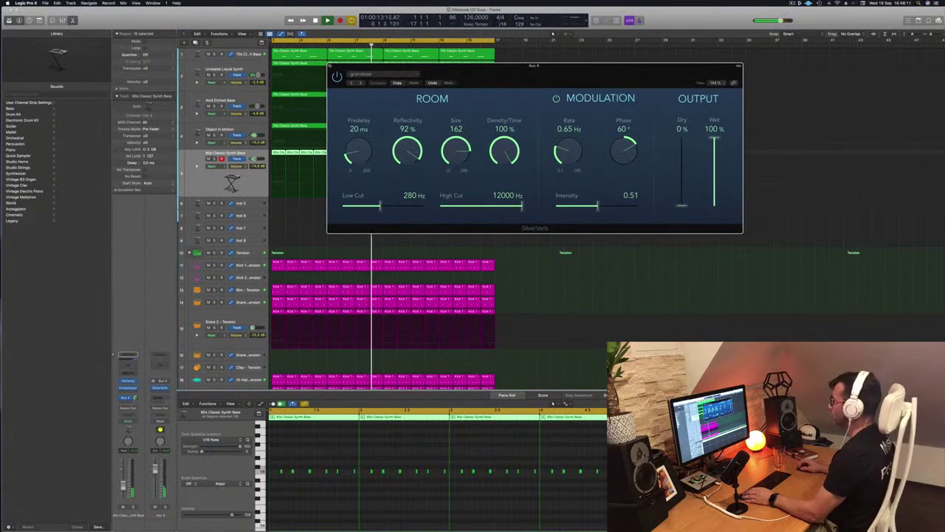
click(330, 67)
key(super+Left)
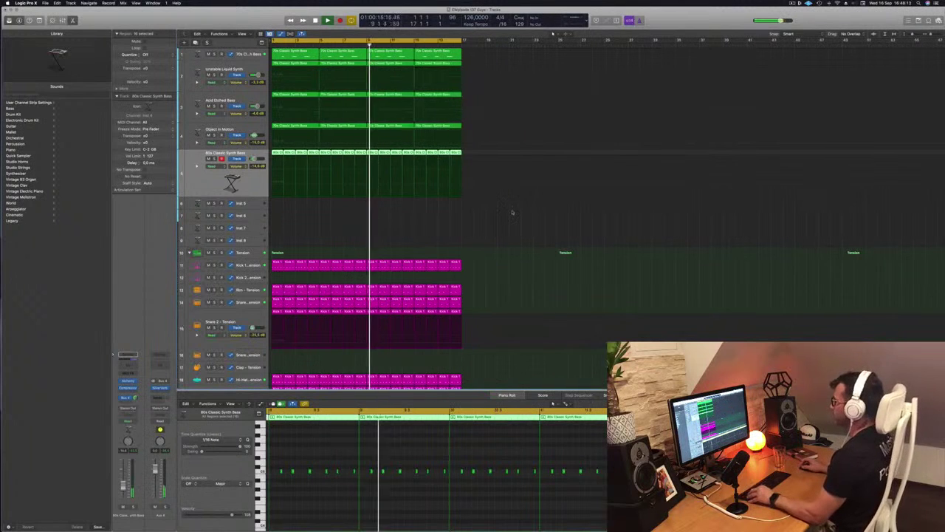
key(super+Up)
key(super+Up)
key(super+Up)
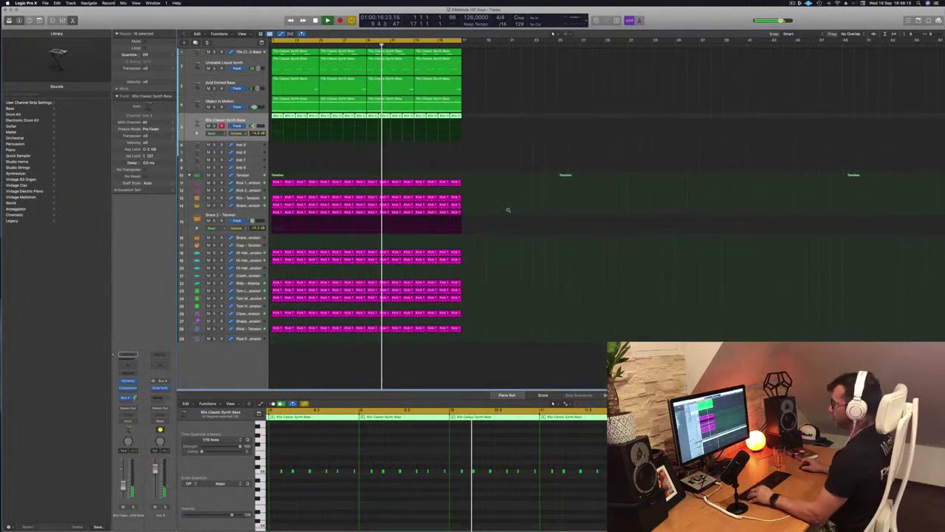